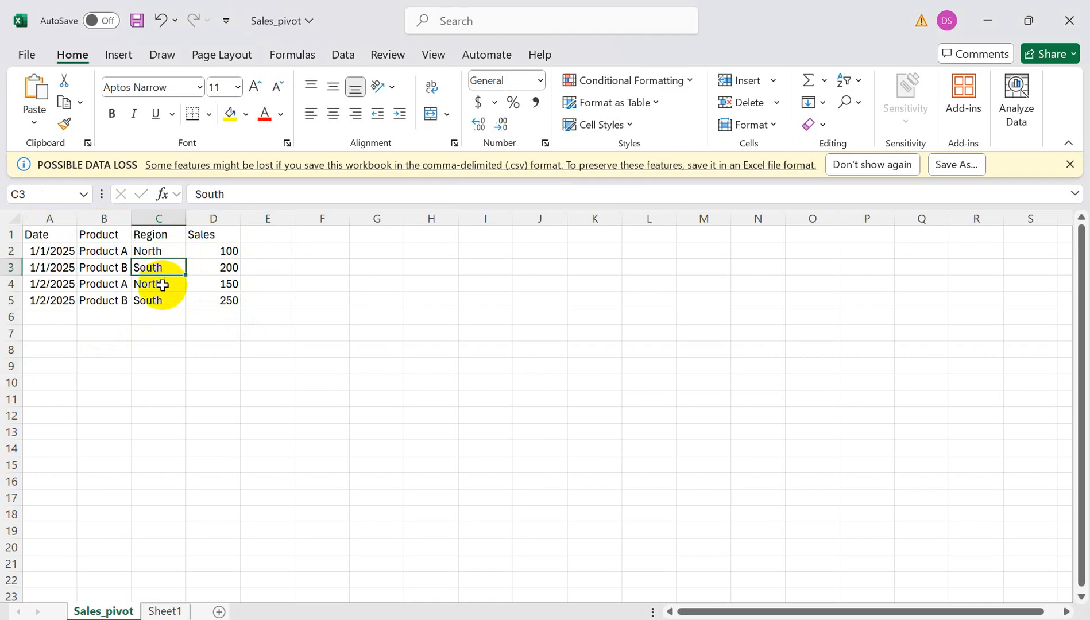
Step: Examine the Region, Product, Date and Sales columns of the source sales data
{"action": "left_click", "coordinate": [161, 283]}
{"action": "left_click", "coordinate": [162, 301]}
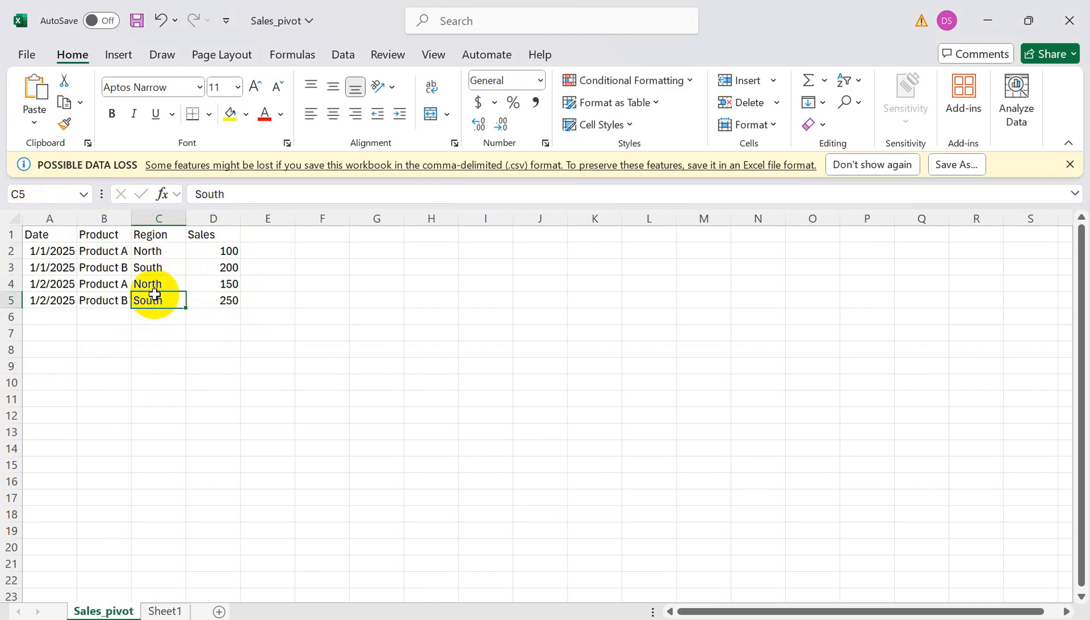
{"action": "left_click", "coordinate": [149, 232]}
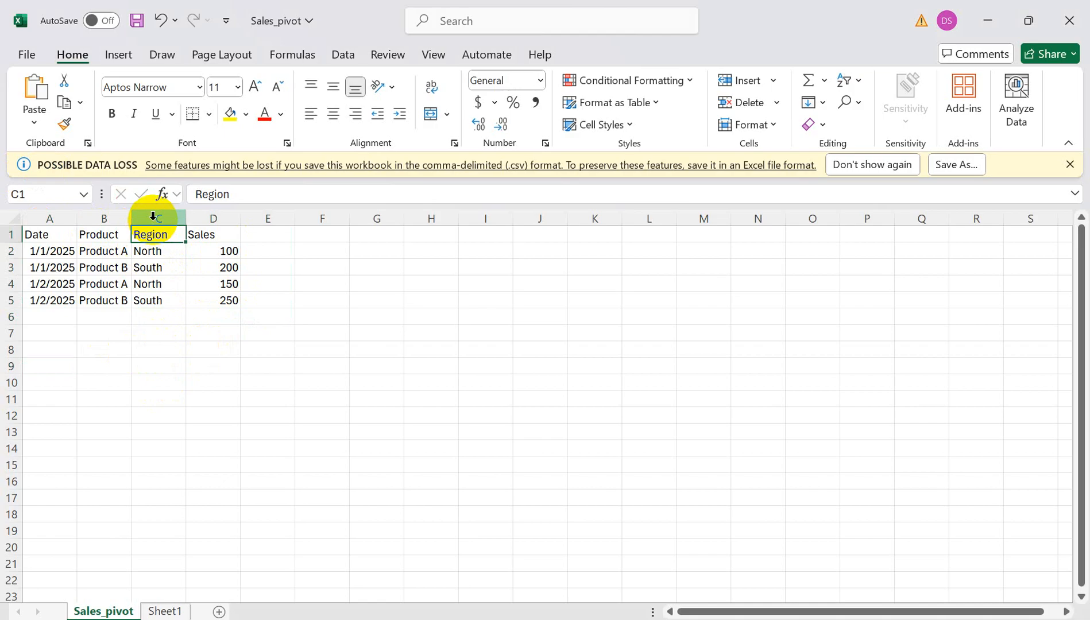
{"action": "left_click", "coordinate": [152, 216]}
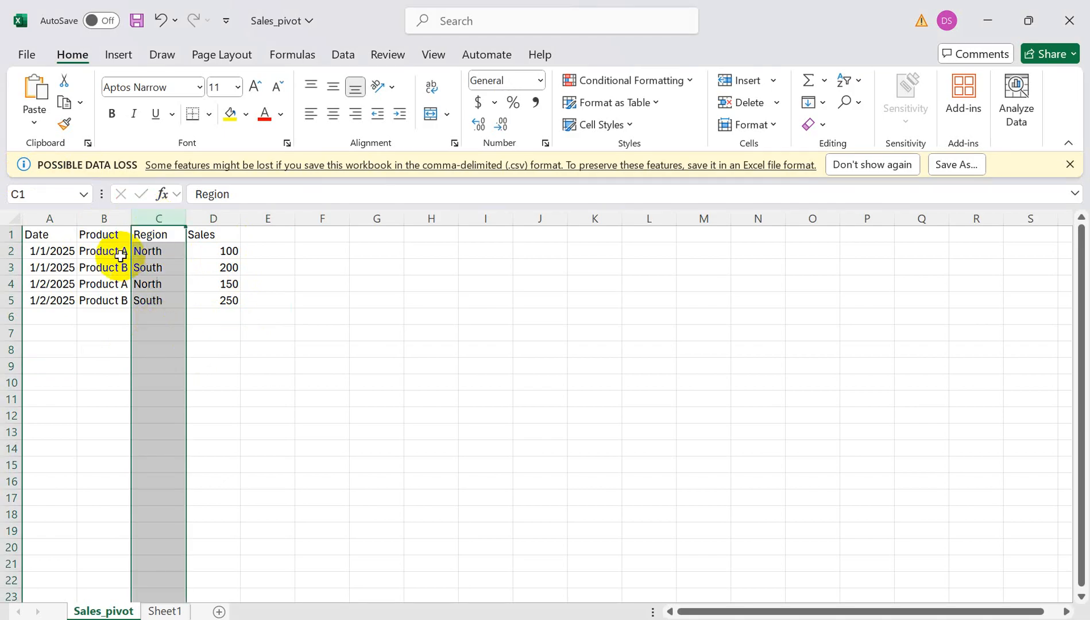
{"action": "left_click", "coordinate": [92, 248]}
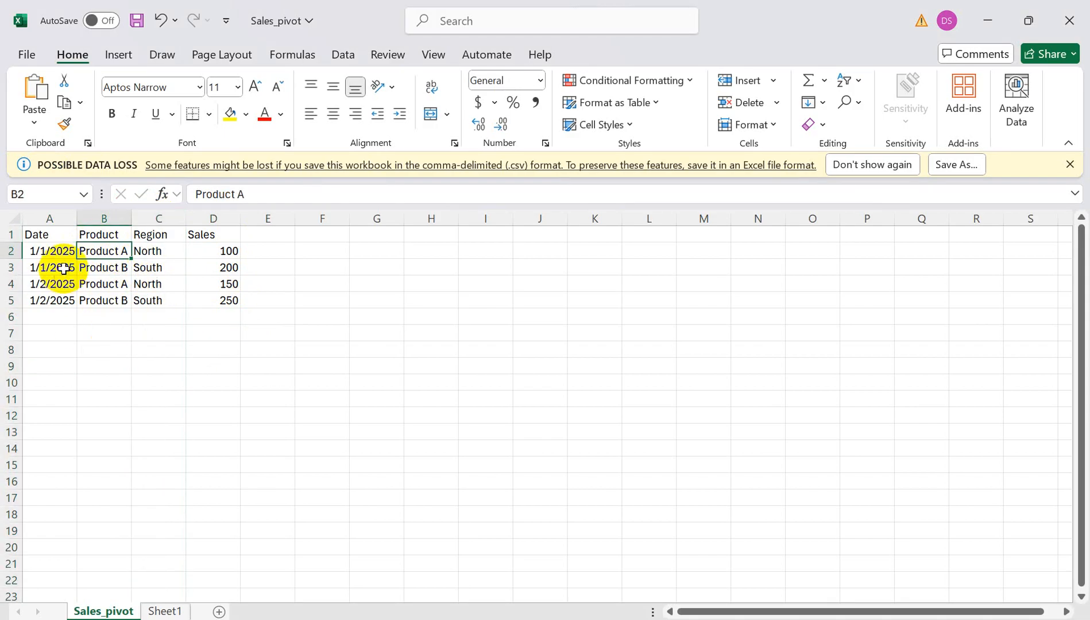
{"action": "left_click", "coordinate": [58, 251]}
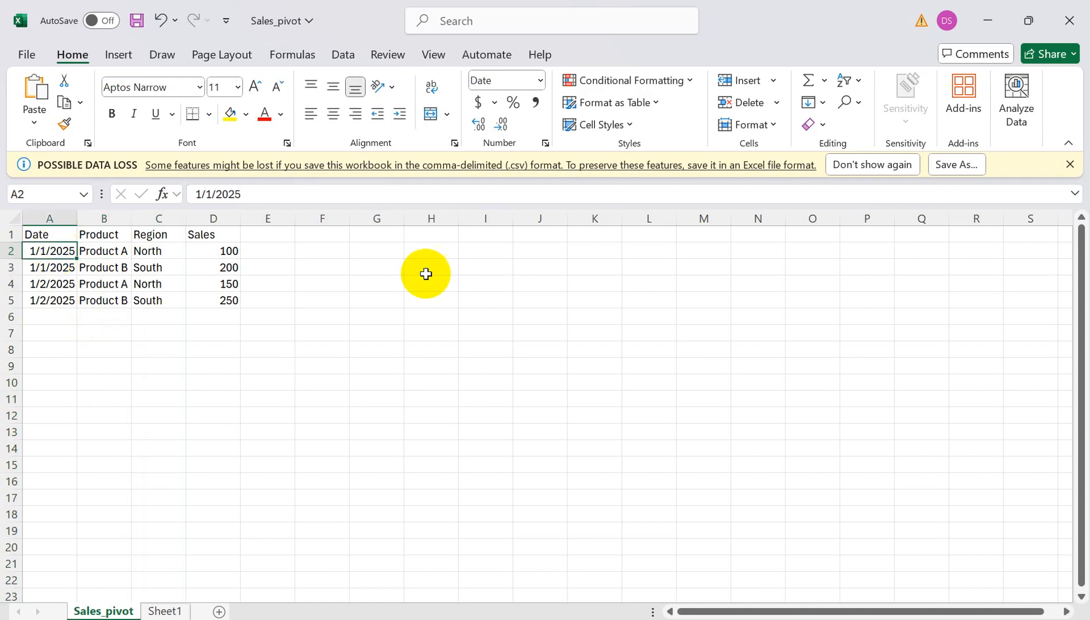
{"action": "left_click", "coordinate": [225, 253]}
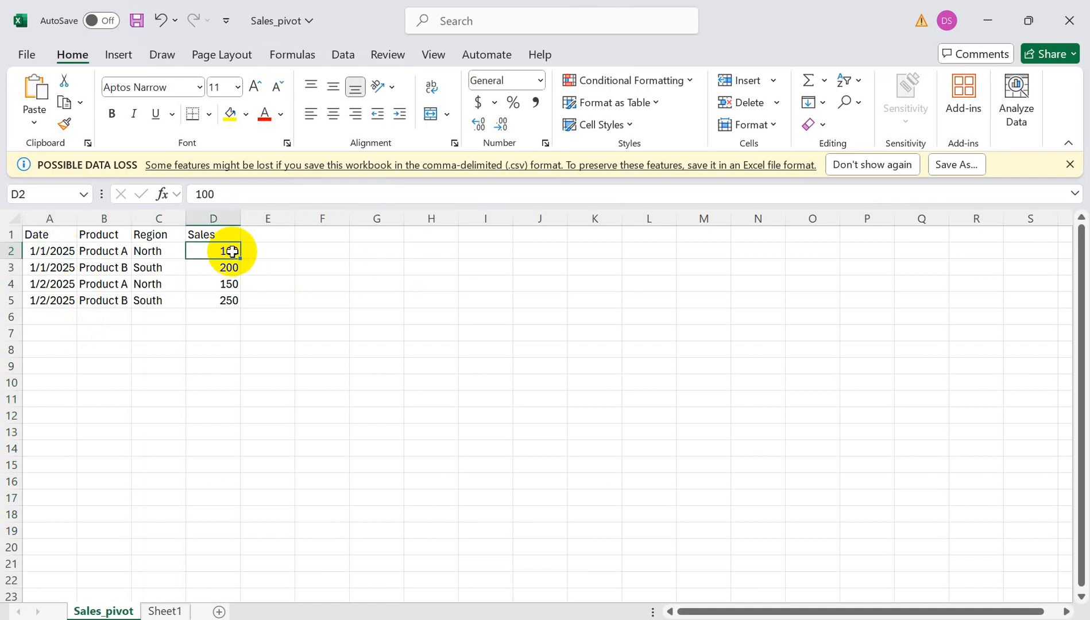
Step: Enter the output table headings Product in A9 and Sales in C9
{"action": "left_click", "coordinate": [94, 366]}
{"action": "left_click", "coordinate": [58, 370]}
{"action": "type", "text": "Product"}
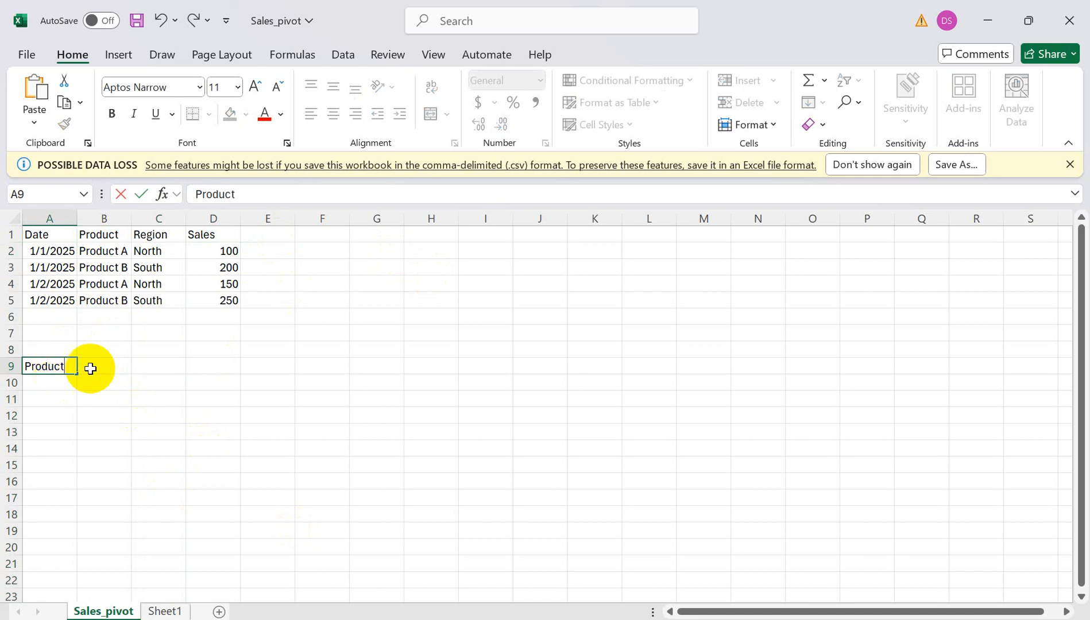
{"action": "left_click", "coordinate": [109, 363]}
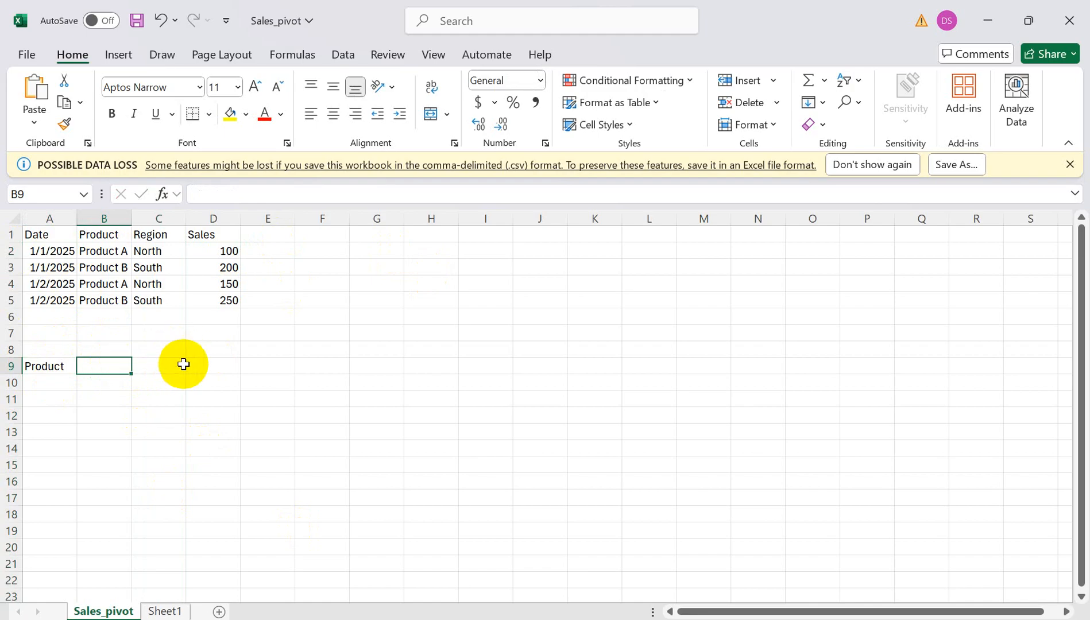
{"action": "left_click", "coordinate": [154, 366]}
{"action": "type", "text": "Sales"}
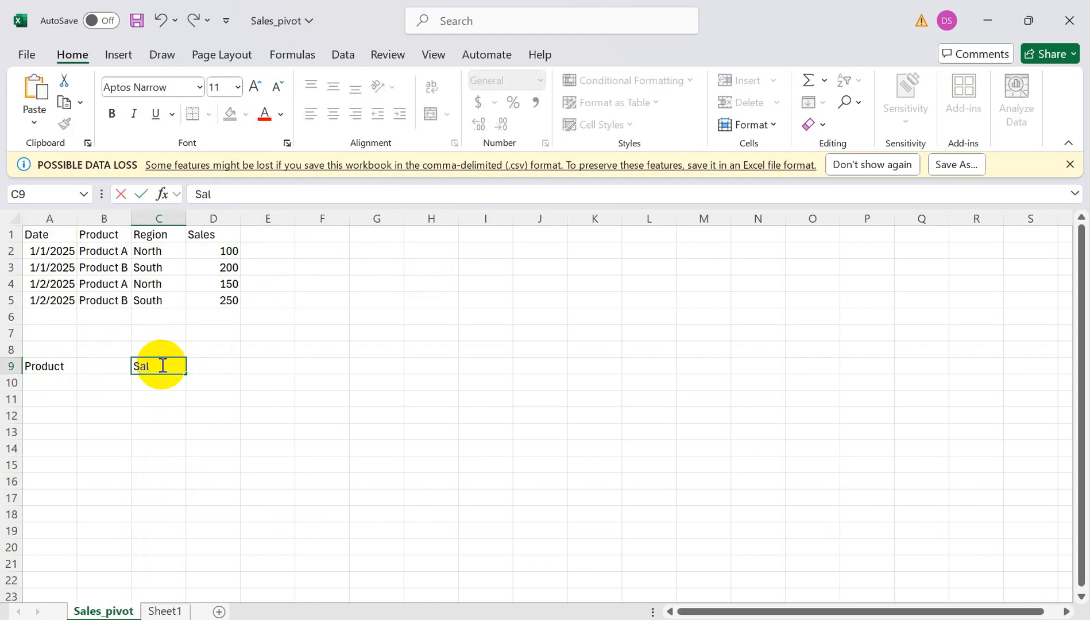
{"action": "left_click", "coordinate": [61, 368]}
{"action": "left_click", "coordinate": [92, 365]}
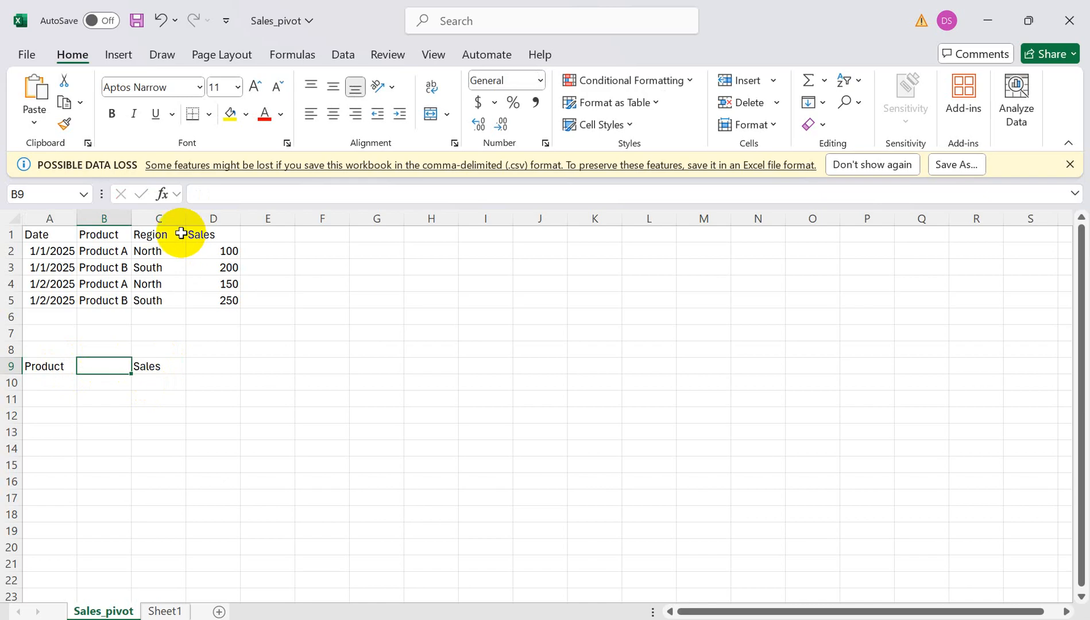
Step: Change the C9 heading to Sales_North, fit column C to its text, and enter the heading Sales_South in D9
{"action": "left_click", "coordinate": [161, 367]}
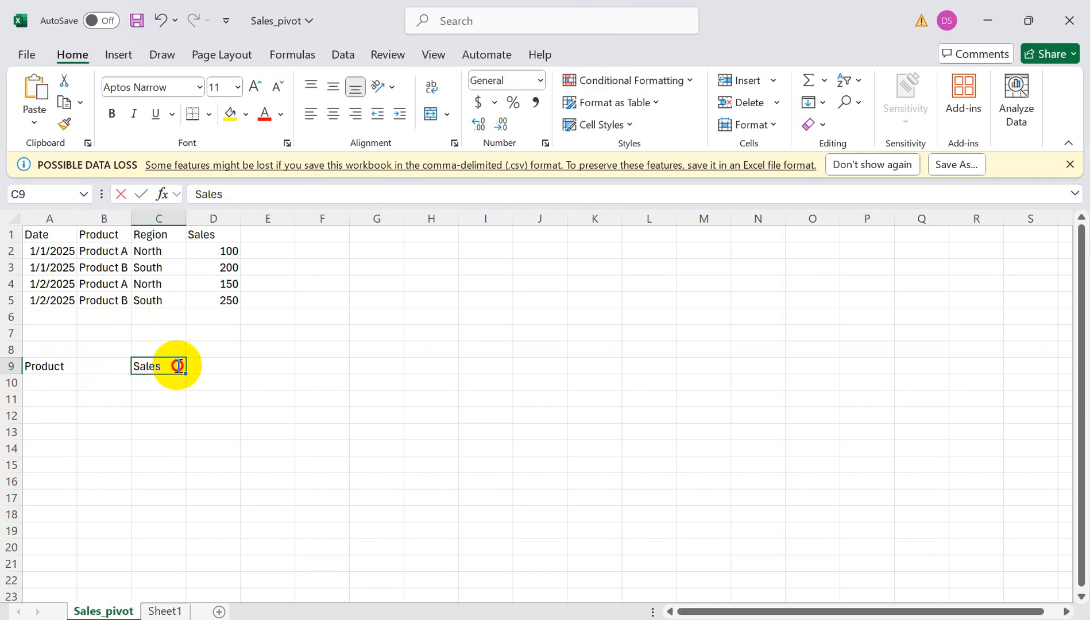
{"action": "double_click", "coordinate": [179, 366]}
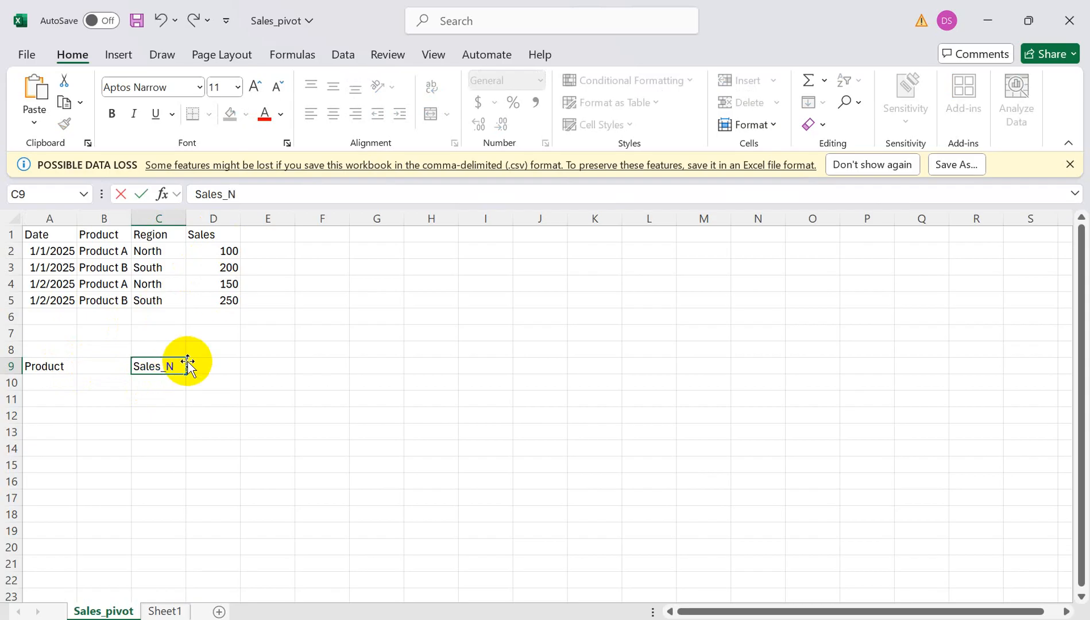
{"action": "type", "text": "_North"}
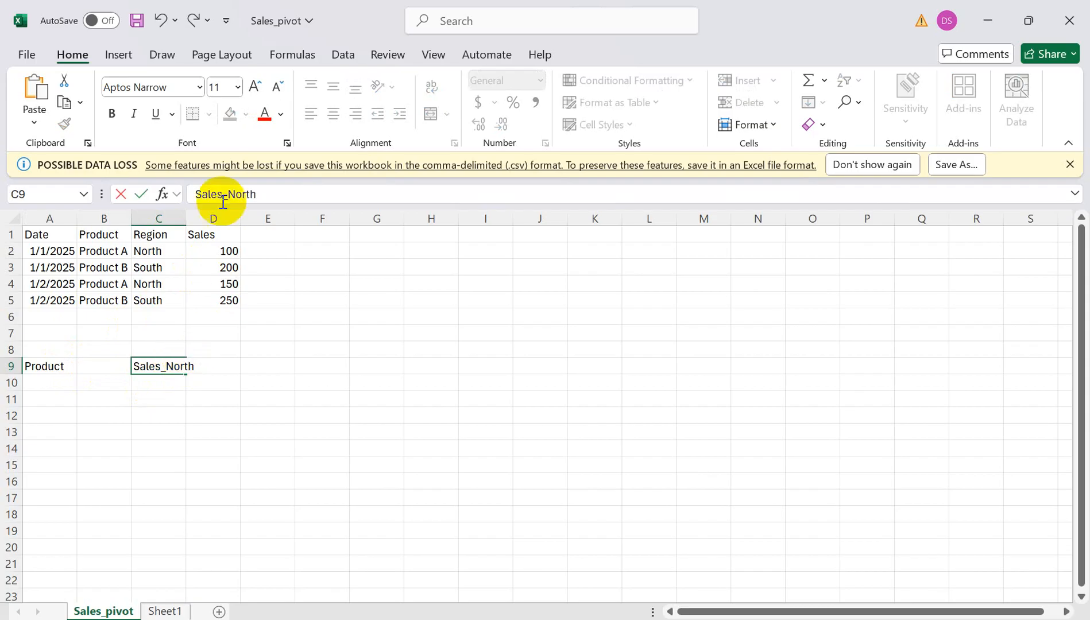
{"action": "double_click", "coordinate": [187, 219]}
{"action": "left_click", "coordinate": [232, 368]}
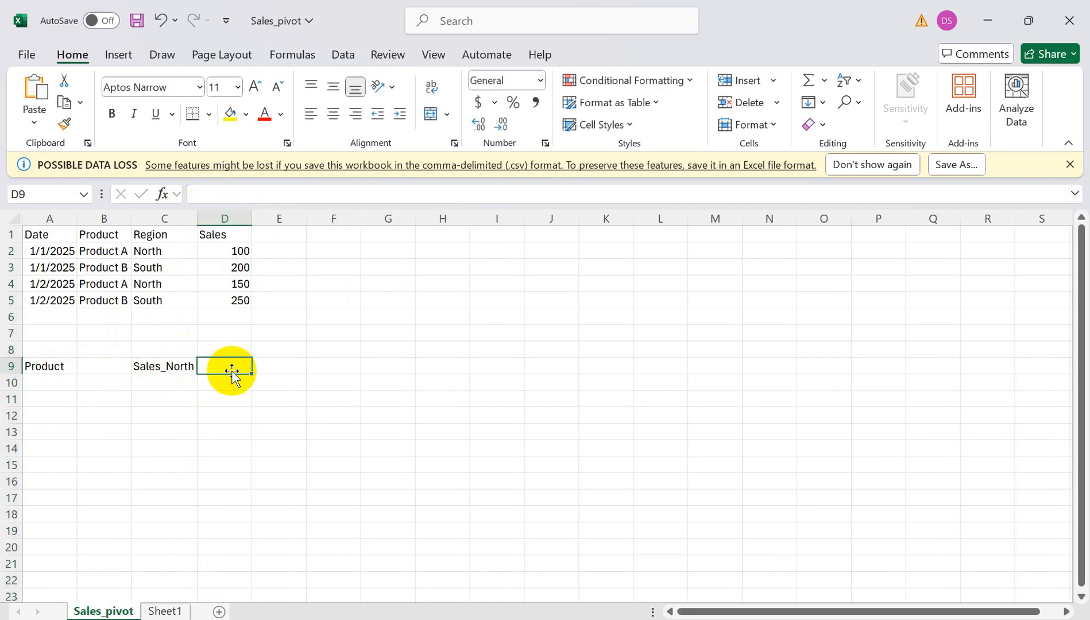
{"action": "type", "text": "Sales_South"}
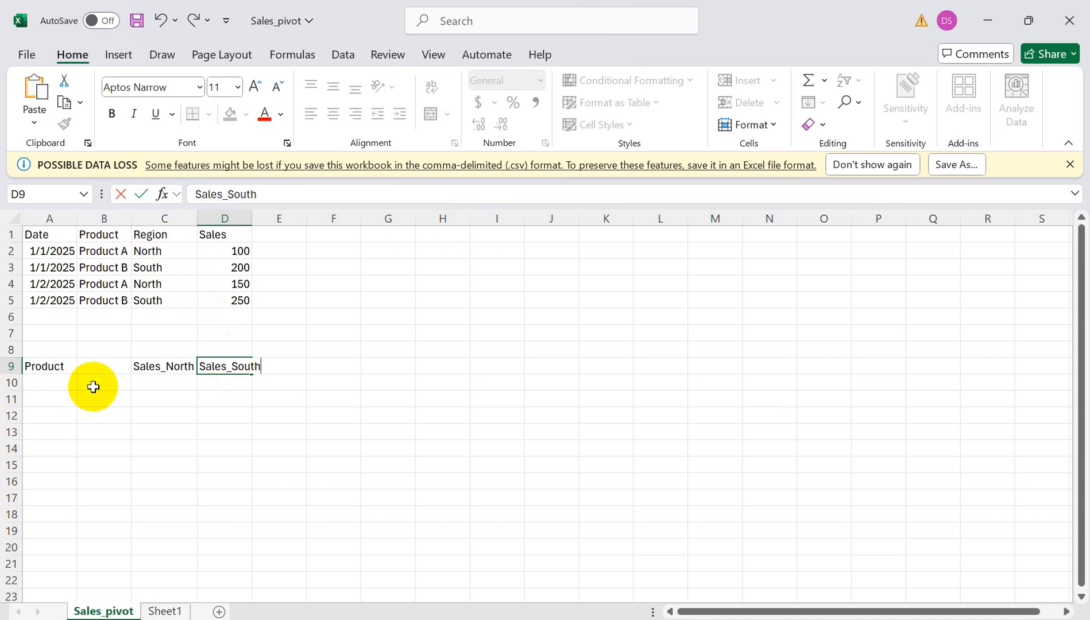
{"action": "left_click", "coordinate": [99, 368]}
{"action": "type", "text": "Date"}
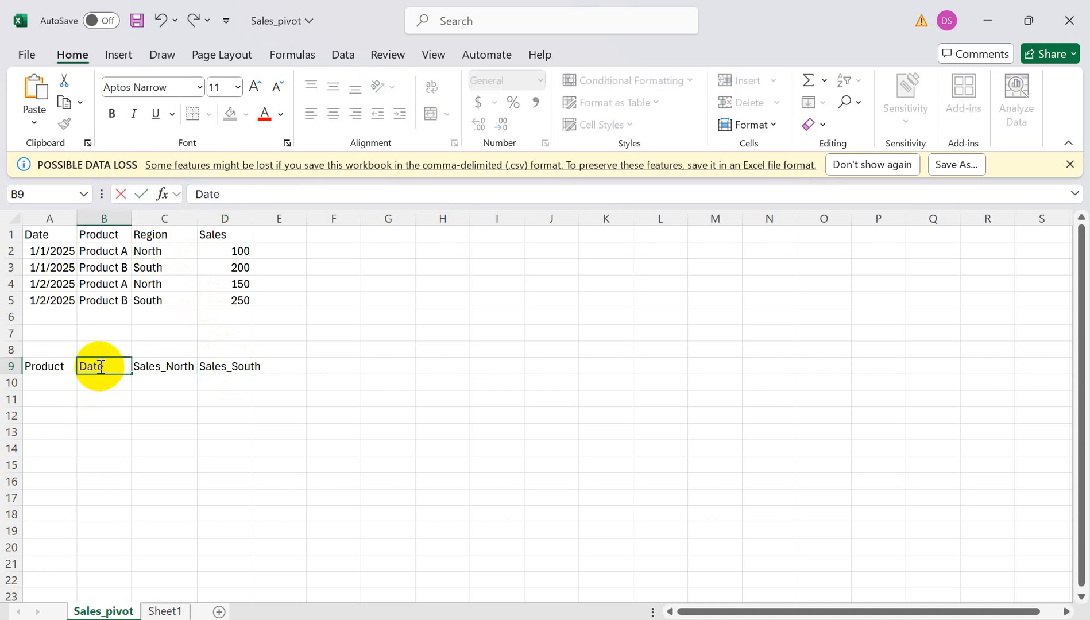
{"action": "left_click", "coordinate": [101, 382]}
{"action": "left_click", "coordinate": [107, 363]}
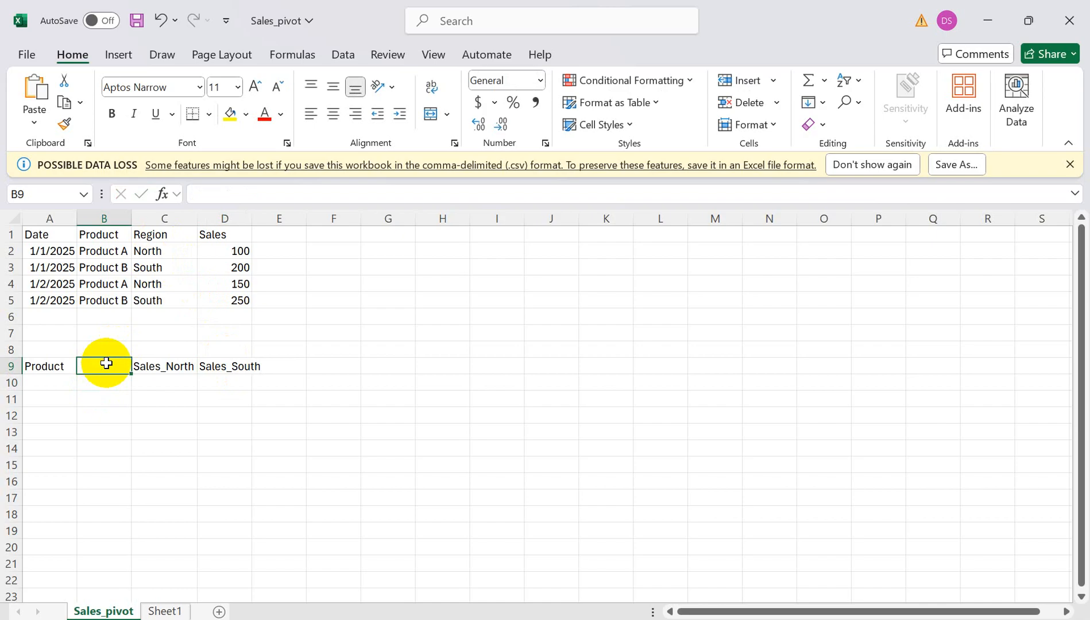
Step: Move the Product heading from A9 to B9, leaving A9 empty
{"action": "left_click", "coordinate": [52, 370]}
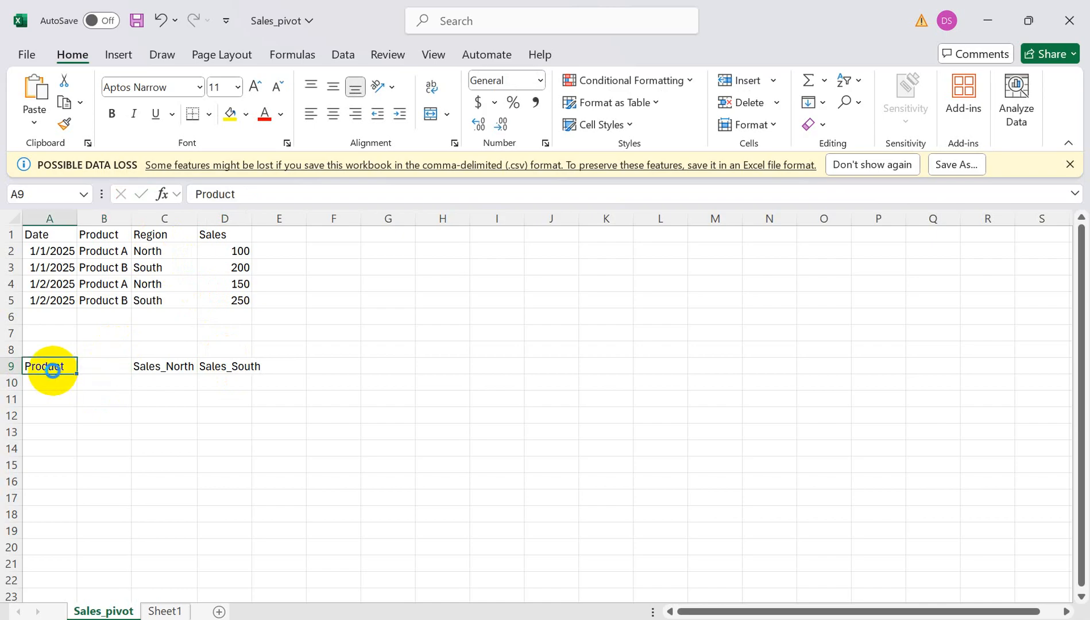
{"action": "key", "text": "ctrl+c"}
{"action": "left_click", "coordinate": [92, 369]}
{"action": "key", "text": "ctrl+v"}
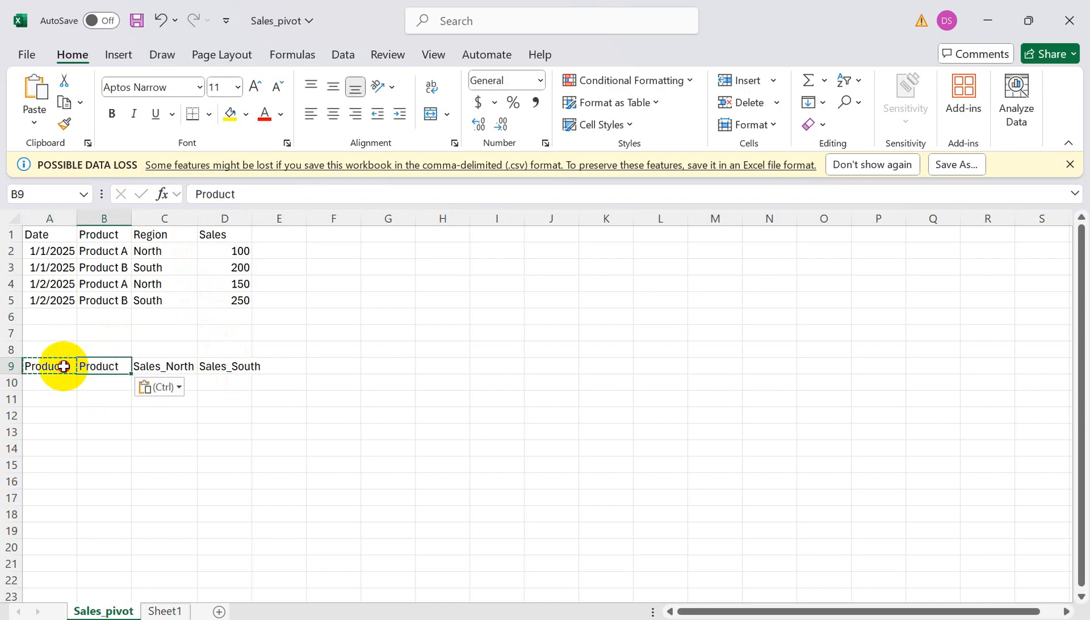
{"action": "left_click", "coordinate": [63, 366]}
{"action": "key", "text": "Delete"}
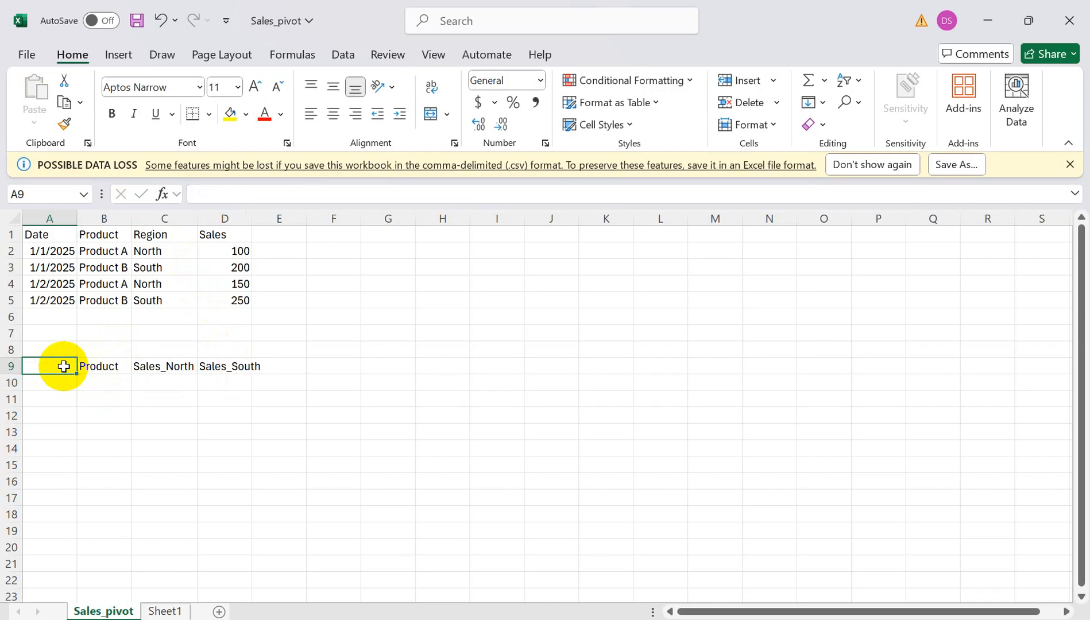
Step: List the products A and B under the Product heading in B10 and B11
{"action": "left_click", "coordinate": [93, 380]}
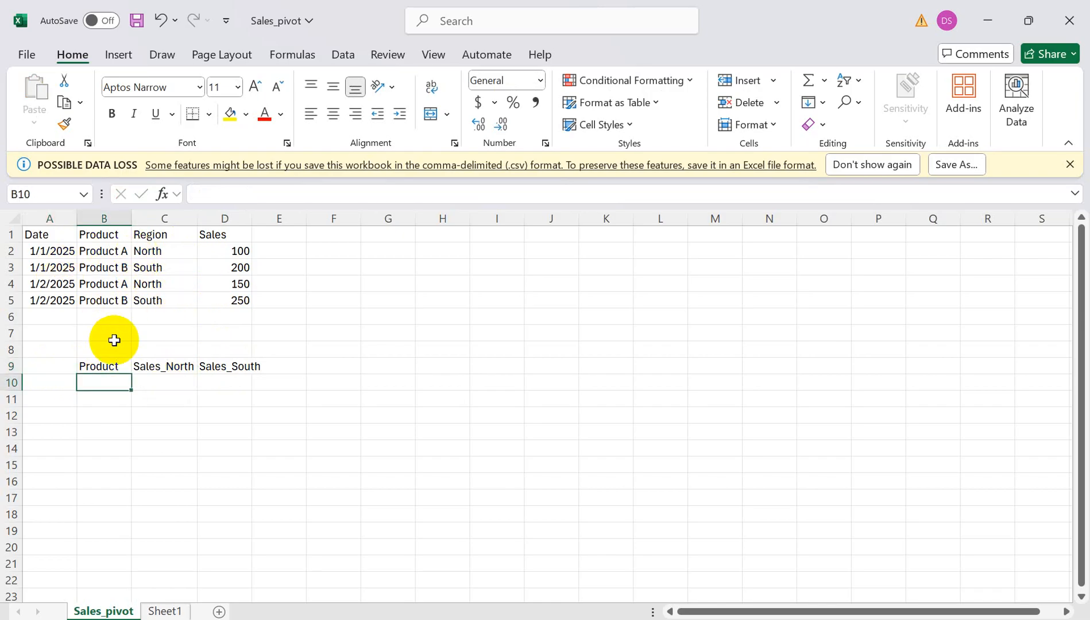
{"action": "type", "text": "P"}
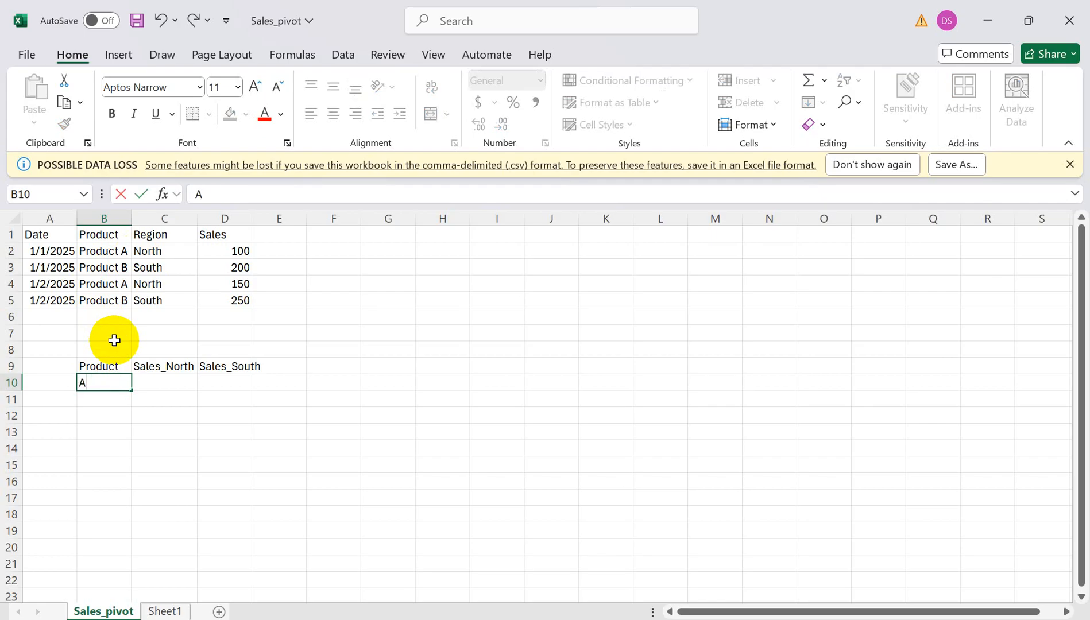
{"action": "left_click", "coordinate": [120, 400]}
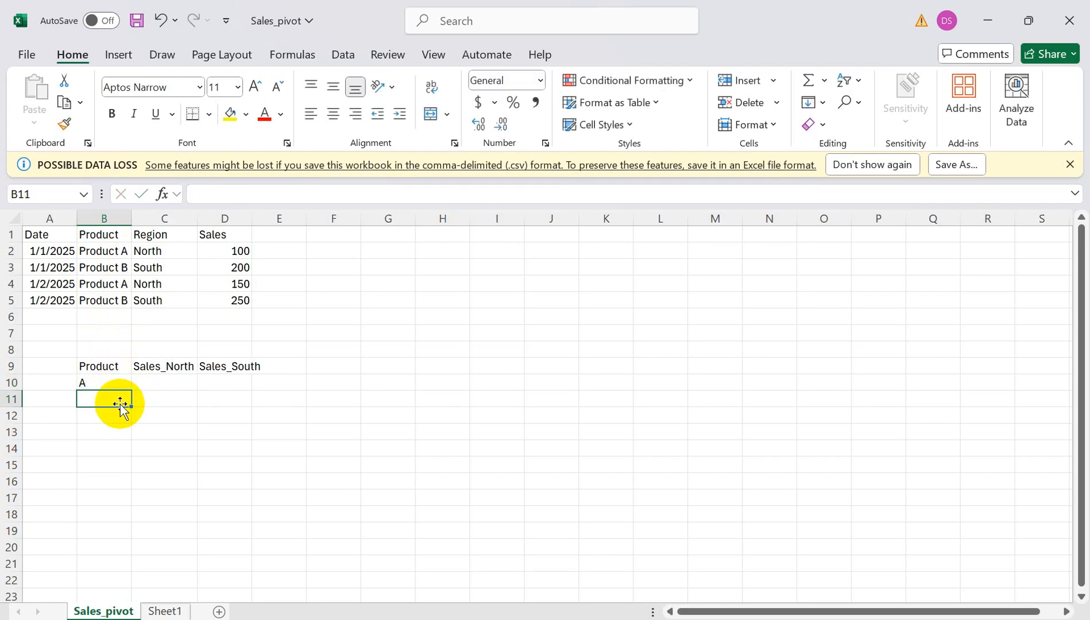
{"action": "type", "text": "B"}
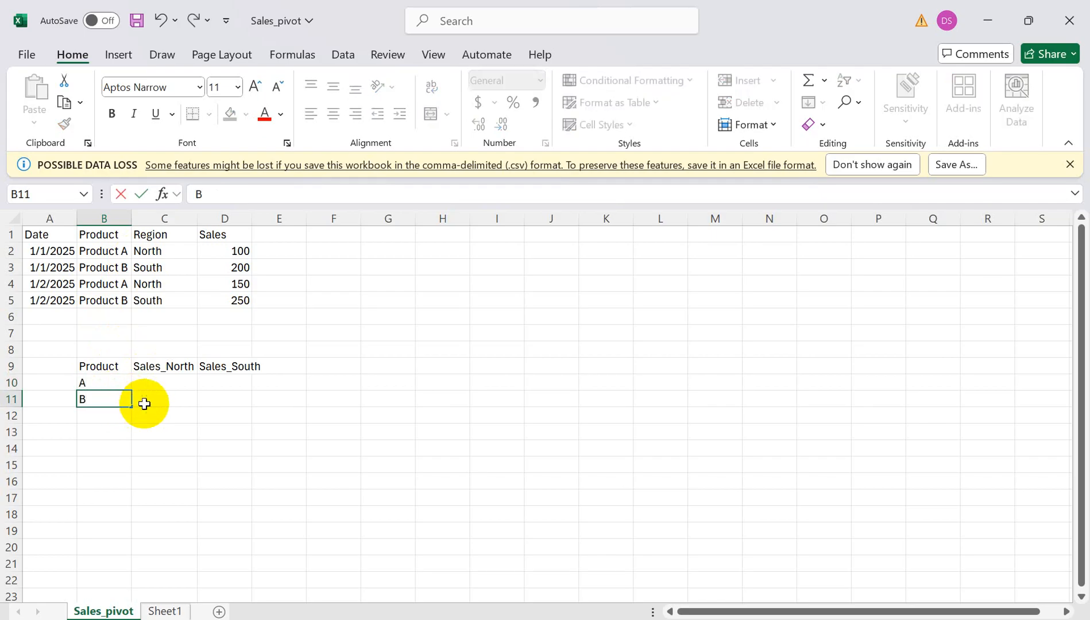
{"action": "left_click", "coordinate": [146, 417]}
Step: Enter product A's total North sales of 250 in C10, under Sales_North
{"action": "left_click", "coordinate": [99, 379]}
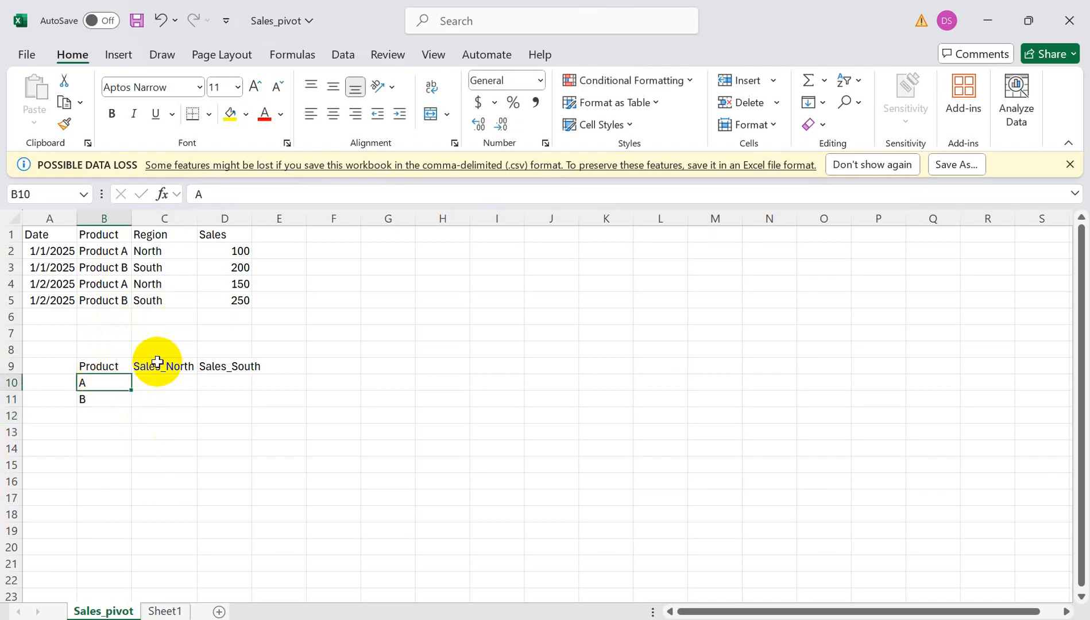
{"action": "left_click", "coordinate": [247, 252]}
{"action": "left_click", "coordinate": [241, 284]}
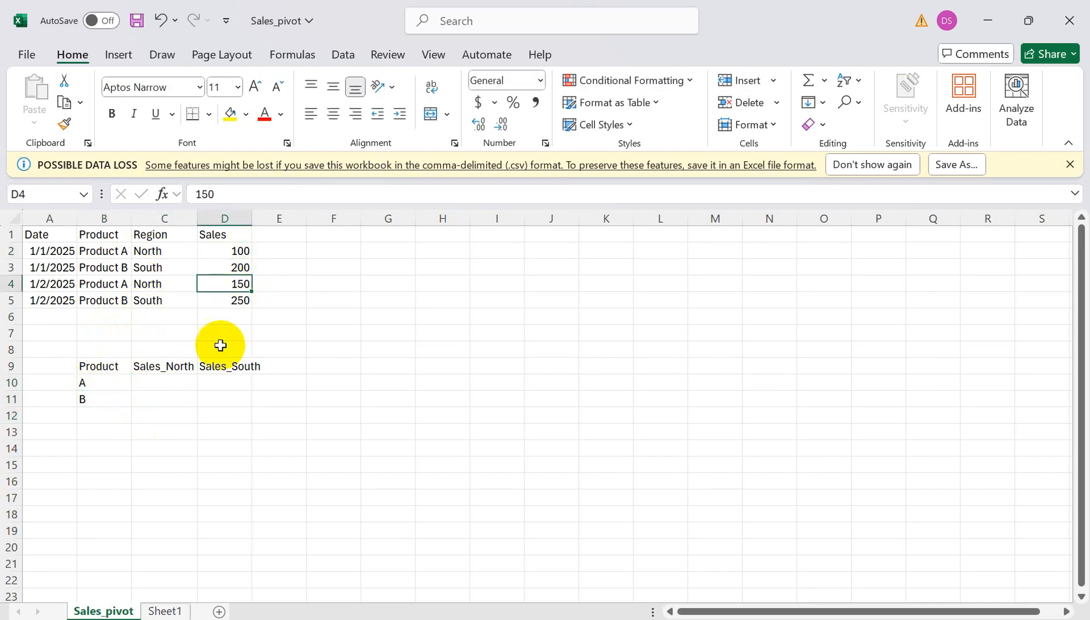
{"action": "left_click", "coordinate": [153, 380]}
{"action": "type", "text": "250"}
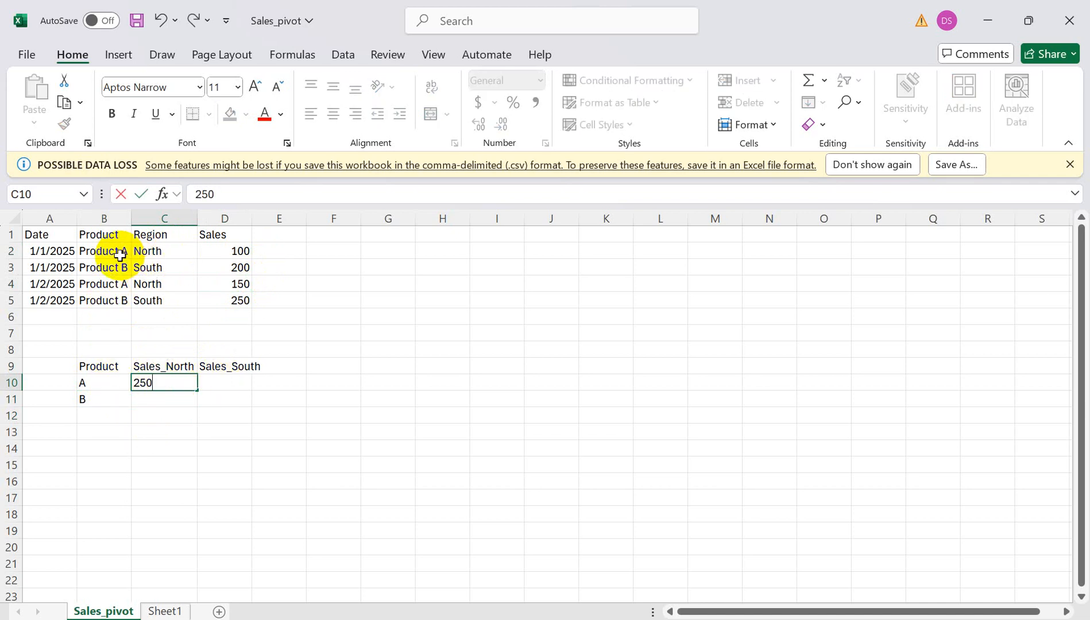
Step: Enter 450 in D10 as the Sales_South value for product A
{"action": "left_click", "coordinate": [241, 303]}
{"action": "left_click", "coordinate": [241, 268]}
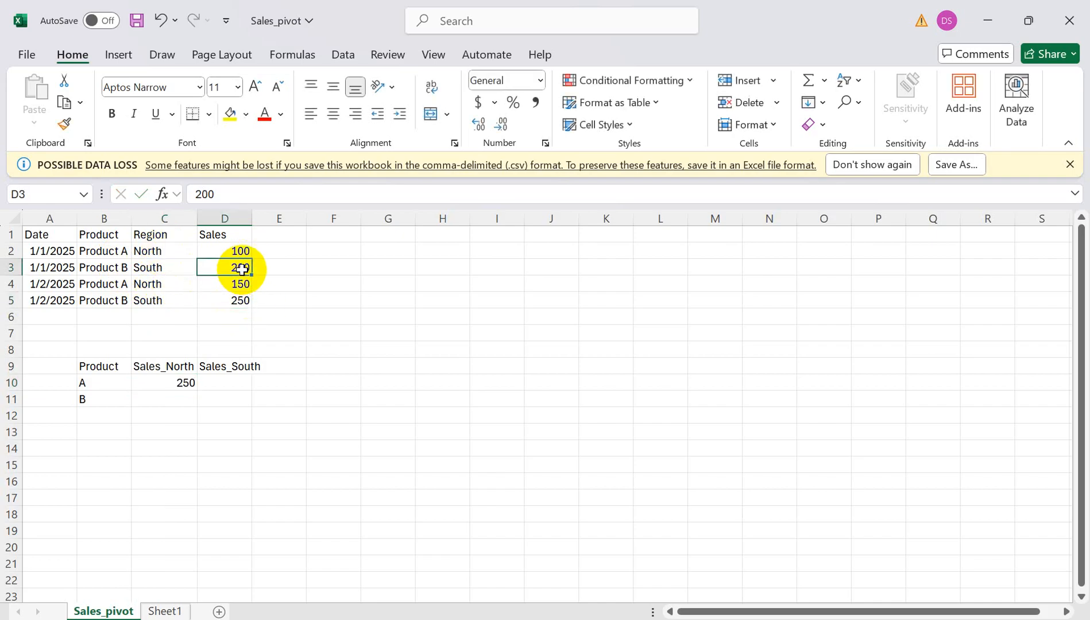
{"action": "left_click", "coordinate": [239, 384]}
{"action": "type", "text": "4"}
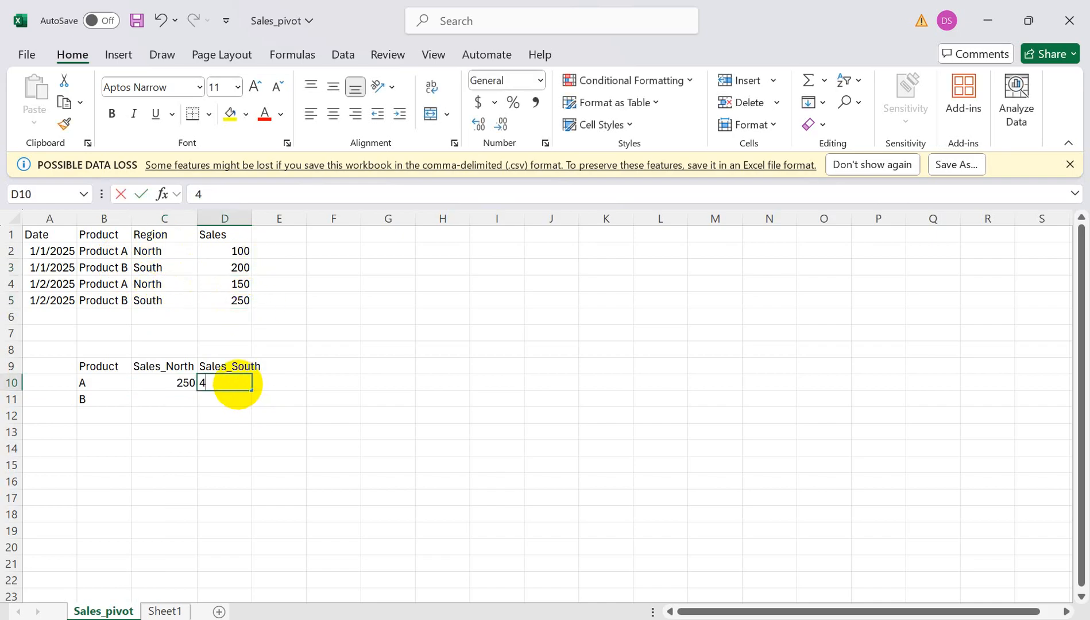
{"action": "type", "text": "5"}
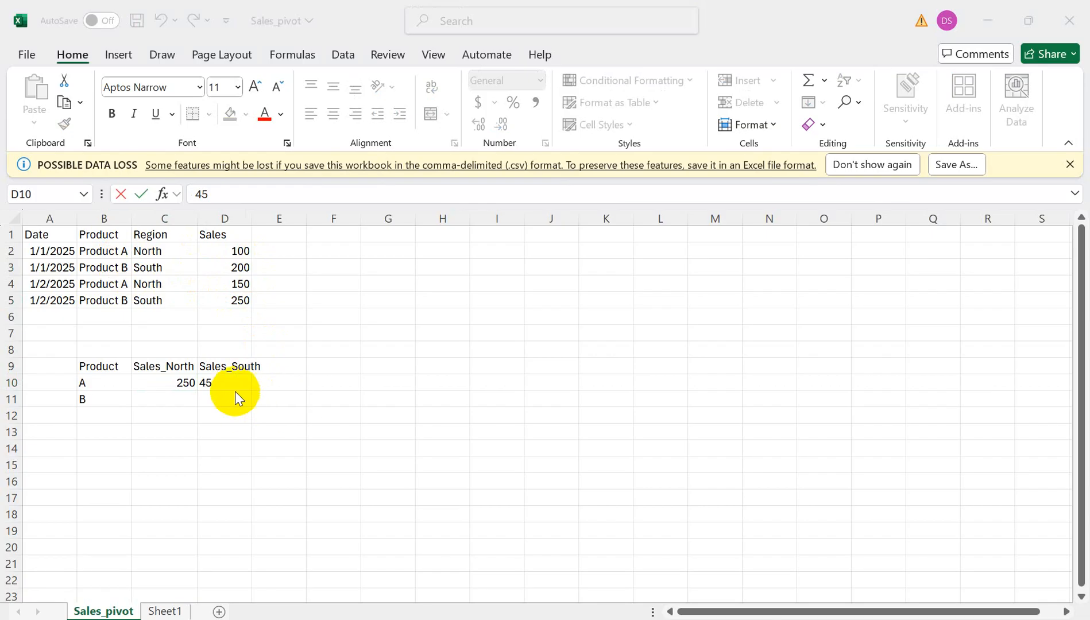
{"action": "key", "text": "ctrl+Return"}
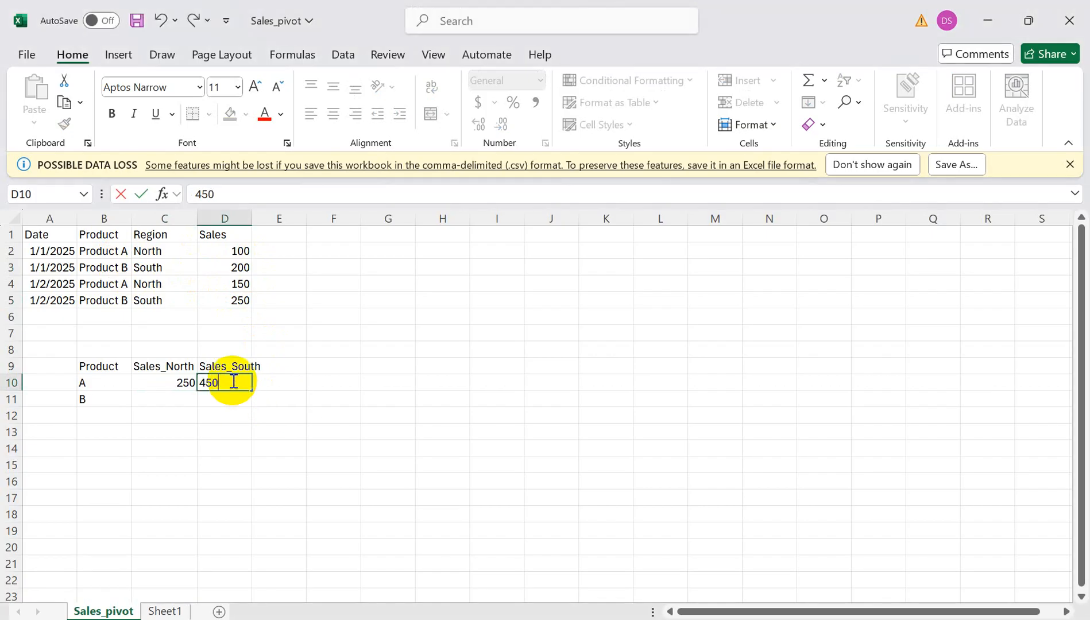
{"action": "type", "text": "0"}
Step: Replace product A's Sales_South value in D10 with Null
{"action": "left_click", "coordinate": [177, 398]}
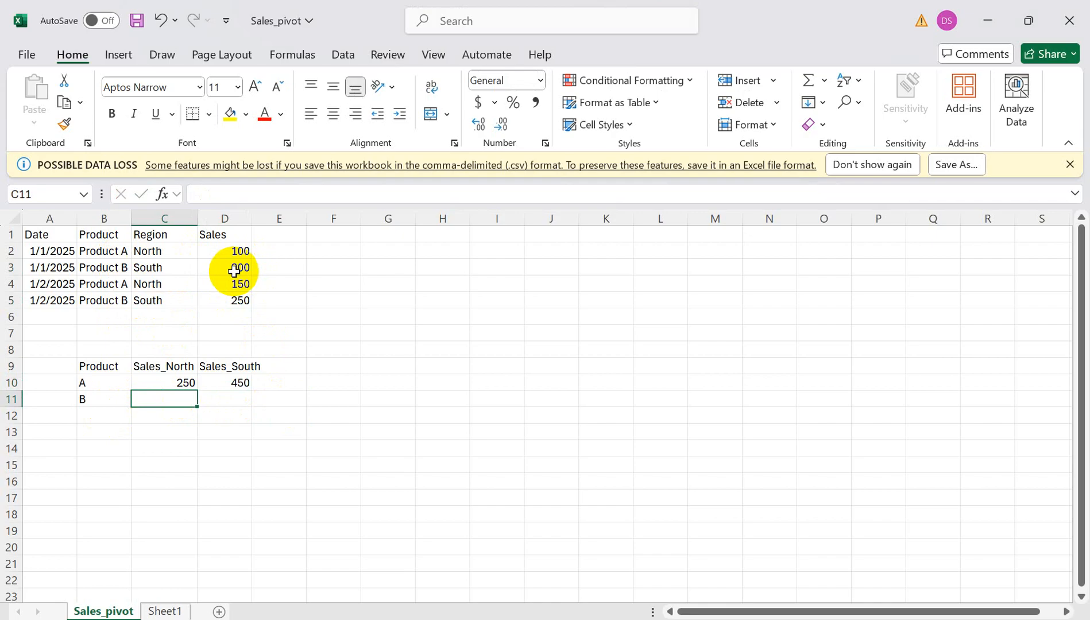
{"action": "left_click", "coordinate": [235, 272]}
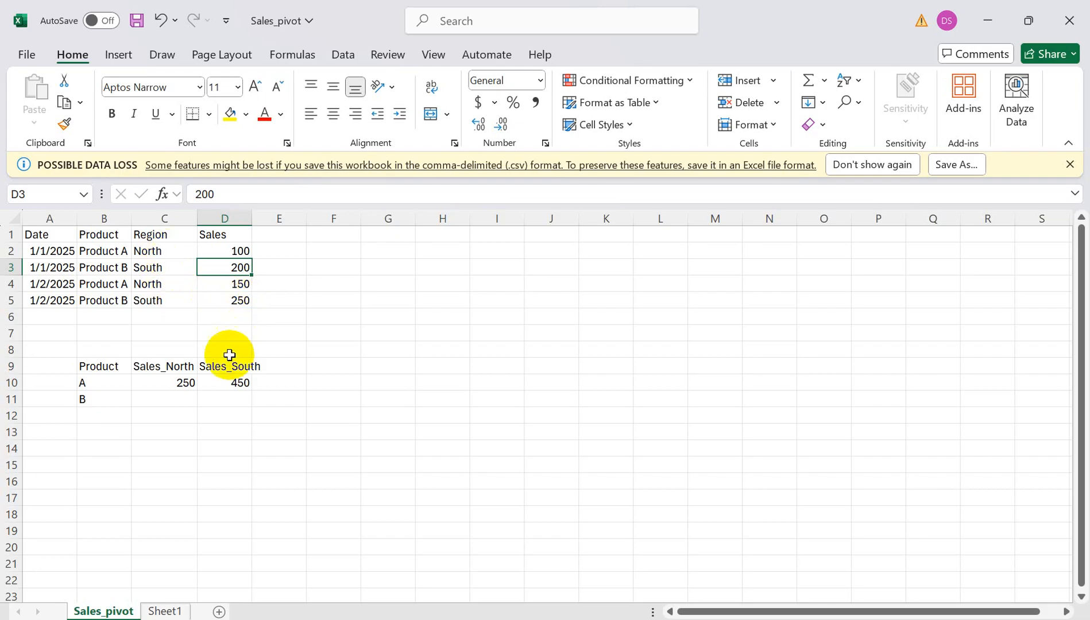
{"action": "left_click", "coordinate": [229, 383]}
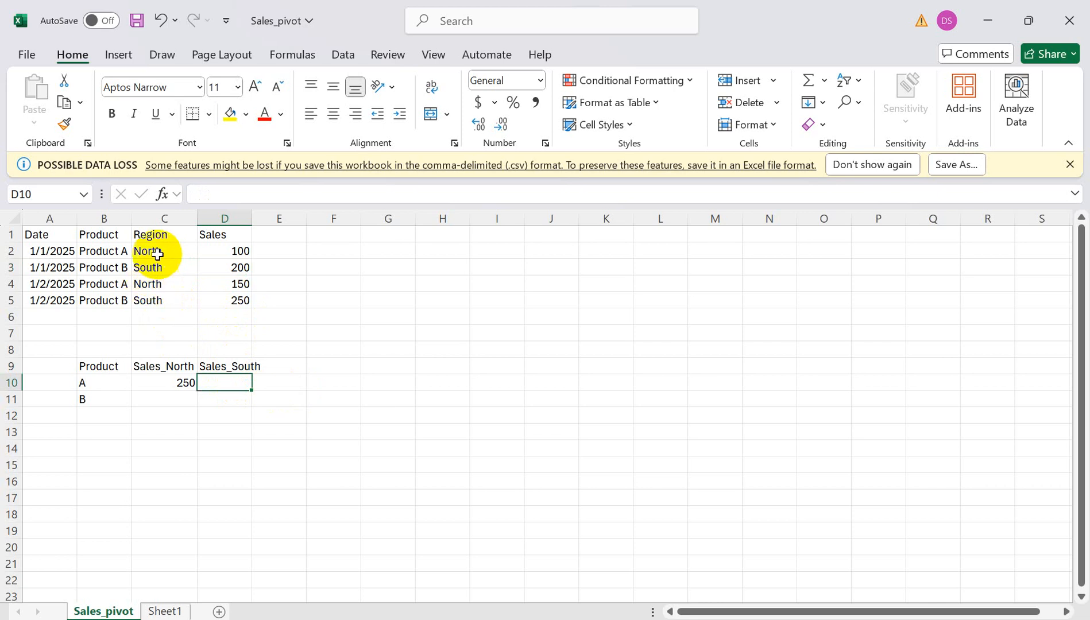
{"action": "type", "text": "Null"}
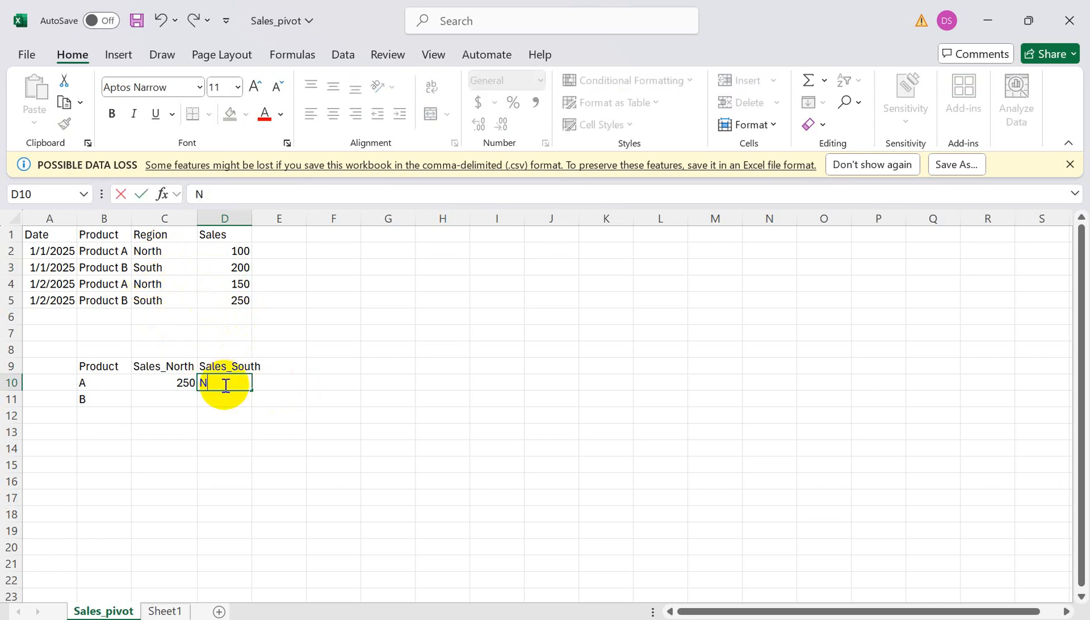
Step: Fill in product B's row of the mocked-up table with Null in C11 for Sales_North and 450 in D11 for Sales_South
{"action": "left_click", "coordinate": [179, 399]}
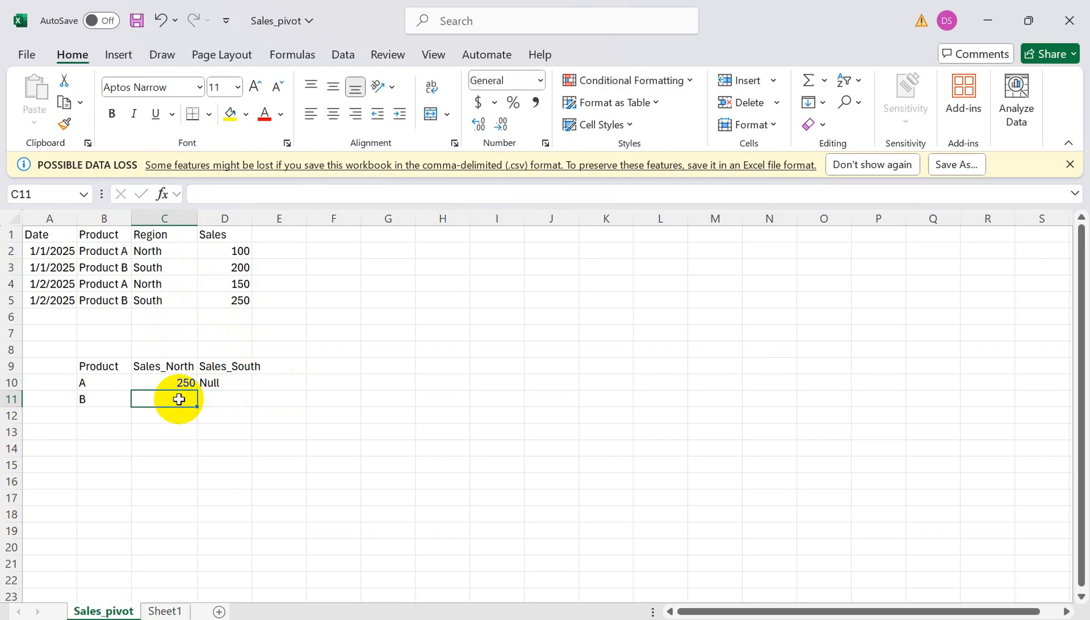
{"action": "type", "text": "Null"}
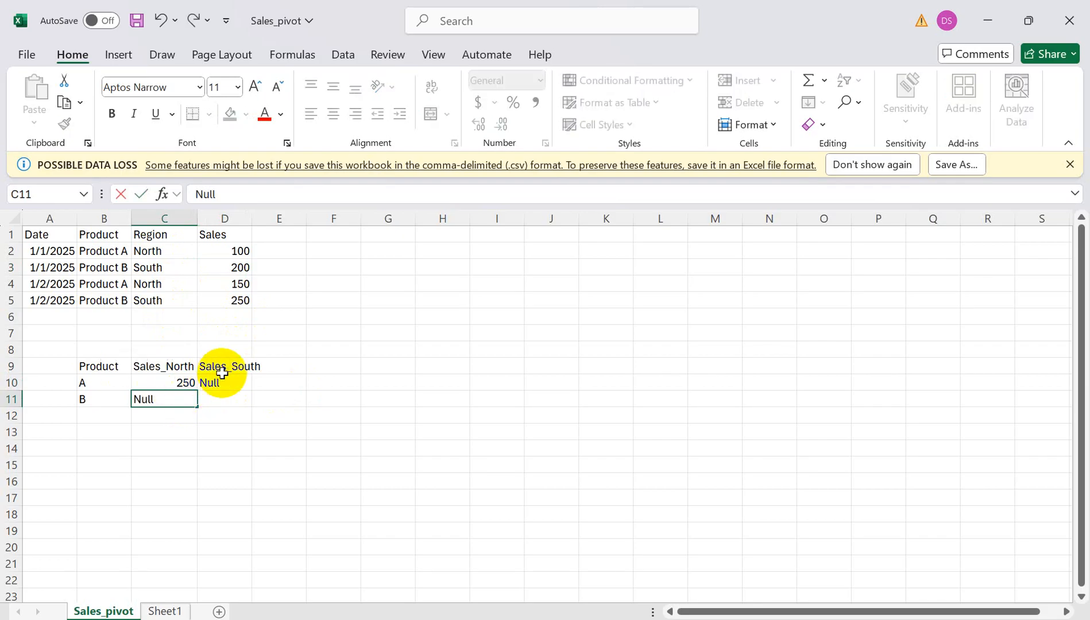
{"action": "left_click", "coordinate": [224, 400]}
{"action": "type", "text": "450"}
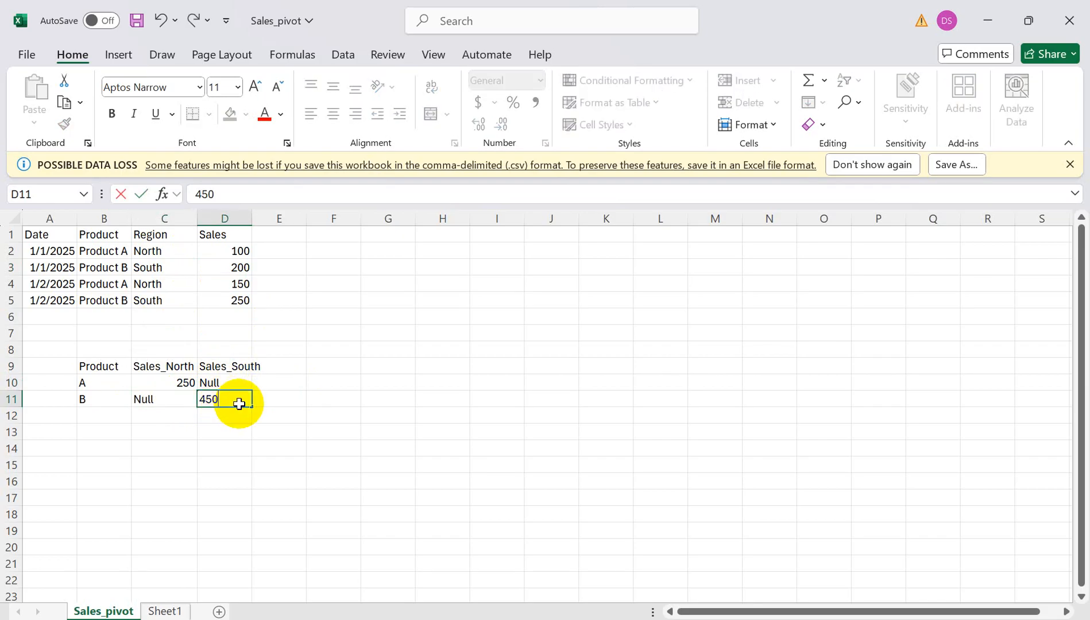
{"action": "left_click", "coordinate": [440, 464]}
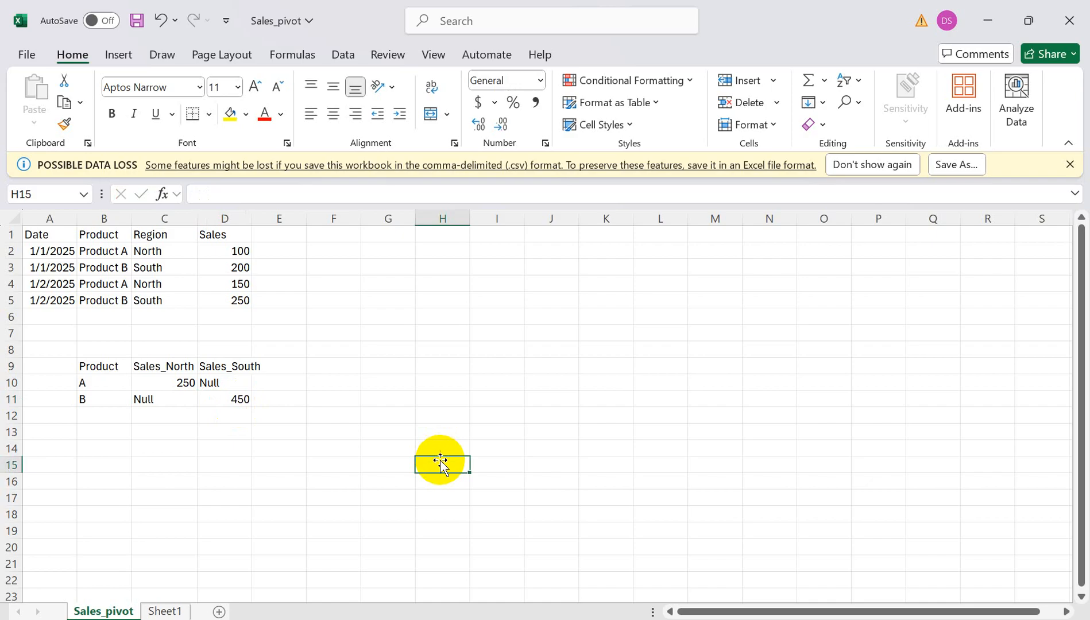
Step: Compare the mocked-up table in B9:D11 with the region columns and product rows of the PivotTable on Sheet1
{"action": "left_click", "coordinate": [107, 368]}
{"action": "left_click_drag", "start_coordinate": [108, 367], "coordinate": [230, 405]}
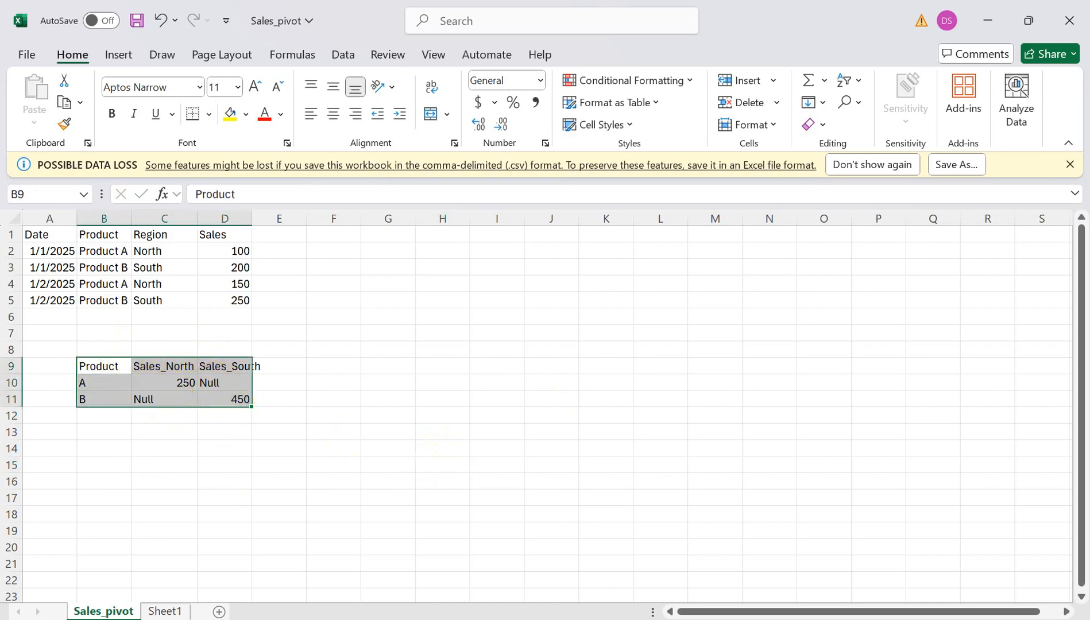
{"action": "left_click", "coordinate": [164, 611]}
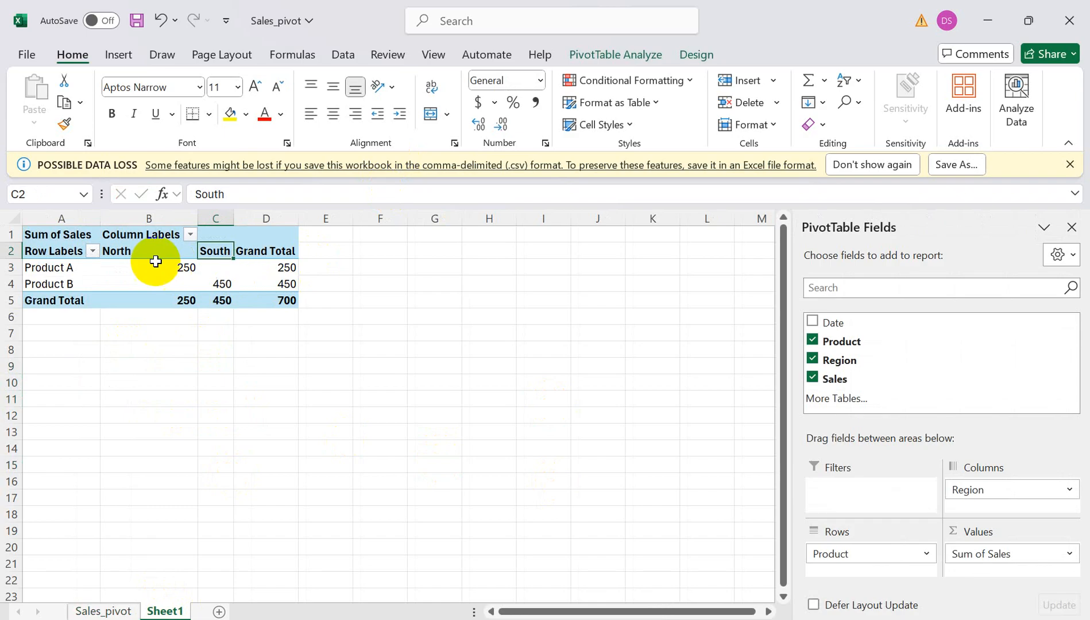
{"action": "left_click", "coordinate": [136, 251]}
{"action": "left_click", "coordinate": [215, 251]}
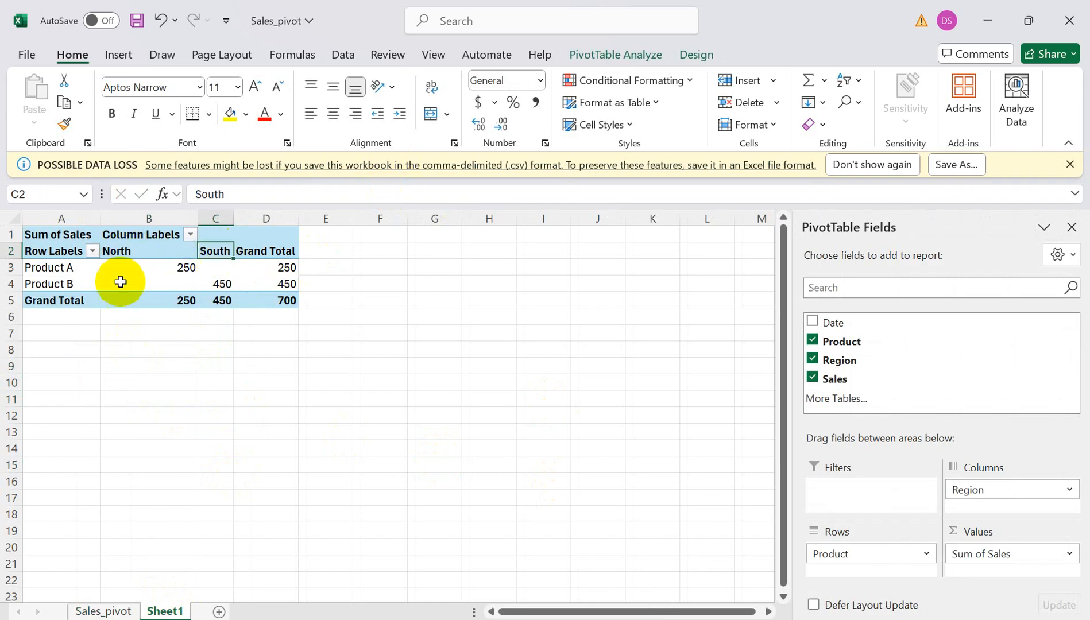
{"action": "left_click", "coordinate": [55, 268]}
{"action": "left_click", "coordinate": [54, 283]}
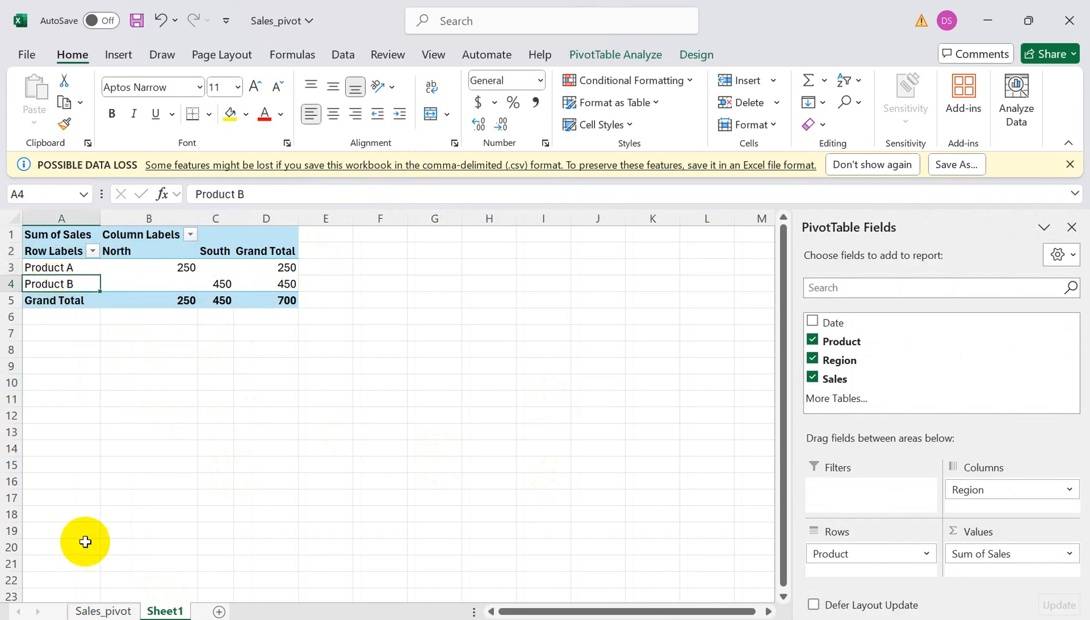
{"action": "left_click", "coordinate": [89, 611]}
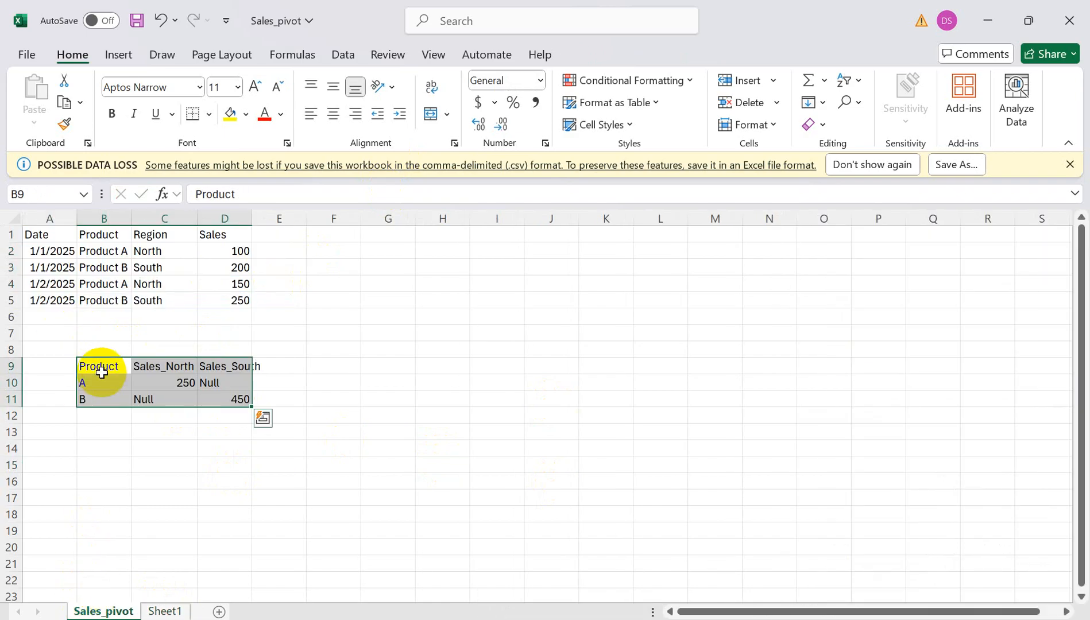
{"action": "left_click_drag", "start_coordinate": [107, 368], "coordinate": [228, 405]}
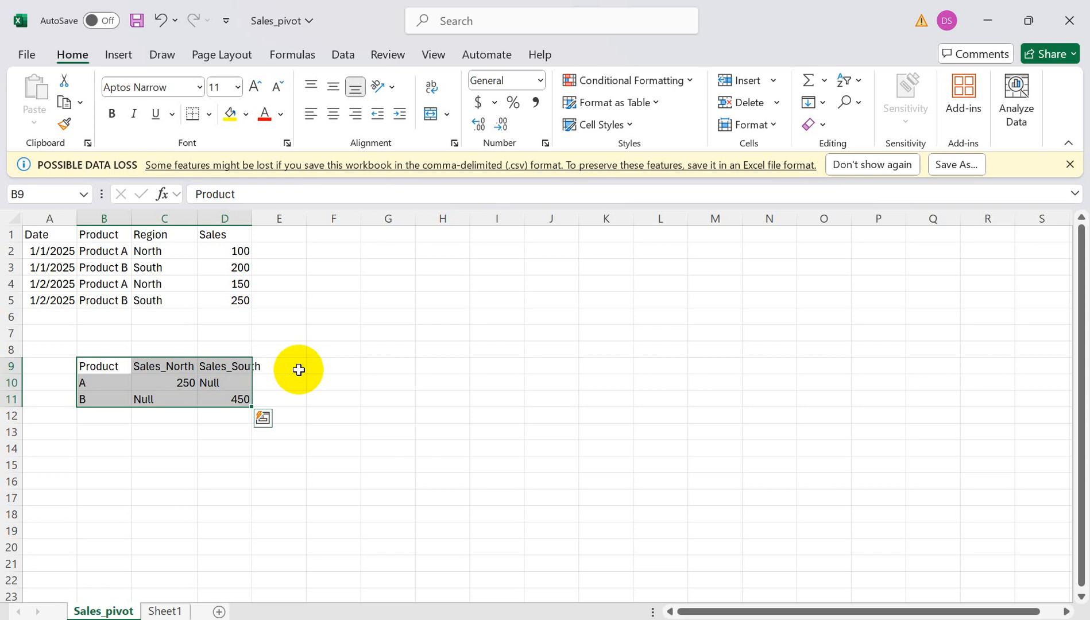
{"action": "left_click", "coordinate": [351, 363]}
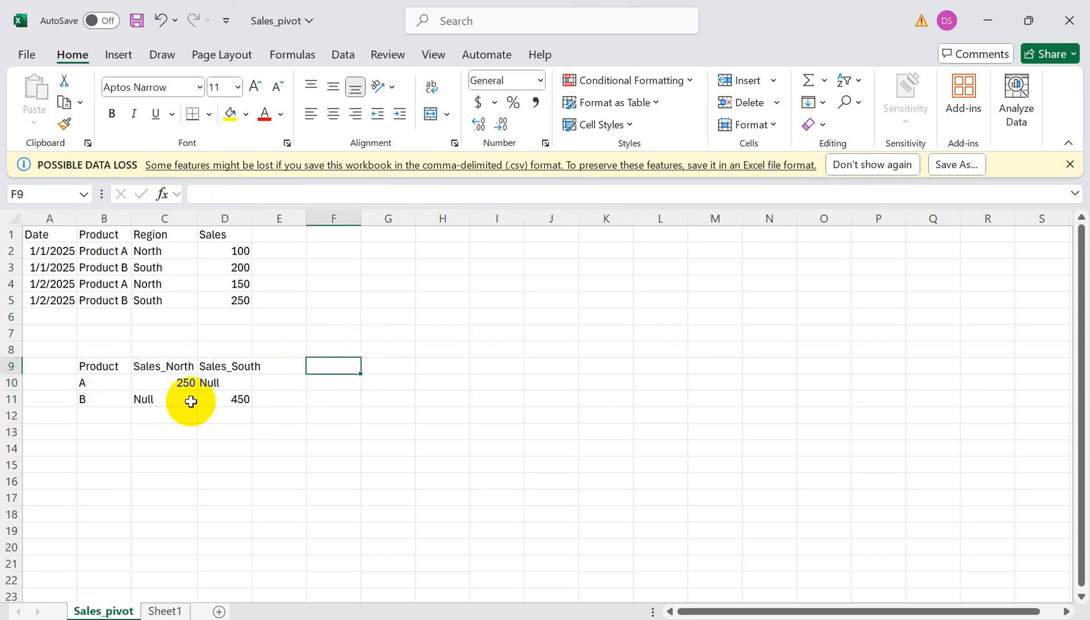
Step: Examine how the Region column's values in C1:C5 correspond to the Sales_North and Sales_South headings in row 9
{"action": "left_click", "coordinate": [179, 369]}
{"action": "left_click_drag", "start_coordinate": [146, 251], "coordinate": [137, 296]}
{"action": "left_click", "coordinate": [162, 218]}
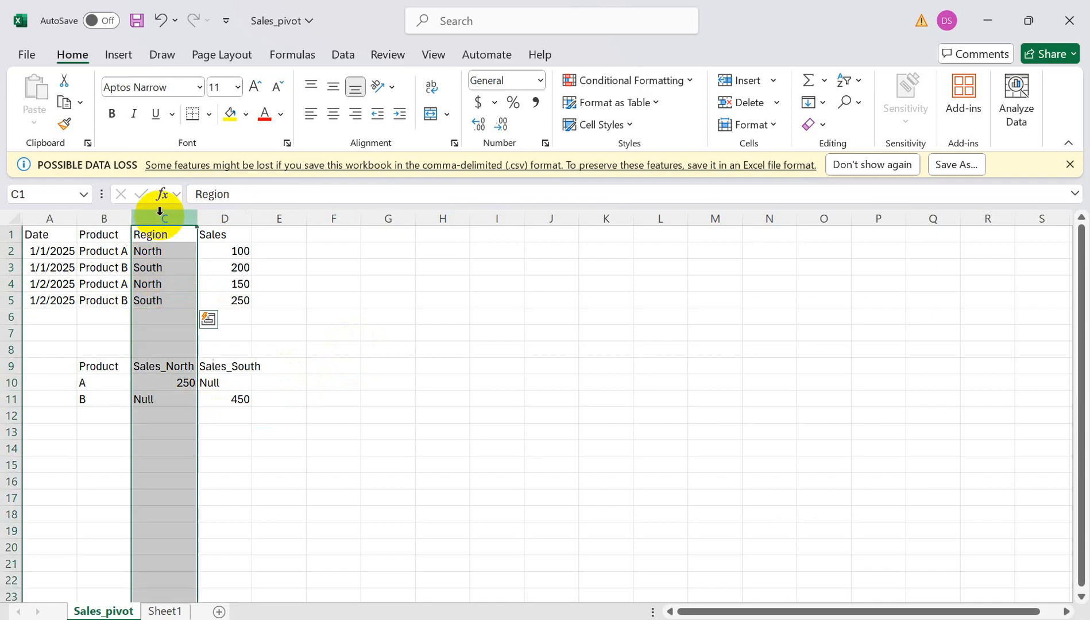
{"action": "left_click", "coordinate": [155, 368]}
{"action": "left_click", "coordinate": [231, 366]}
{"action": "left_click", "coordinate": [282, 368]}
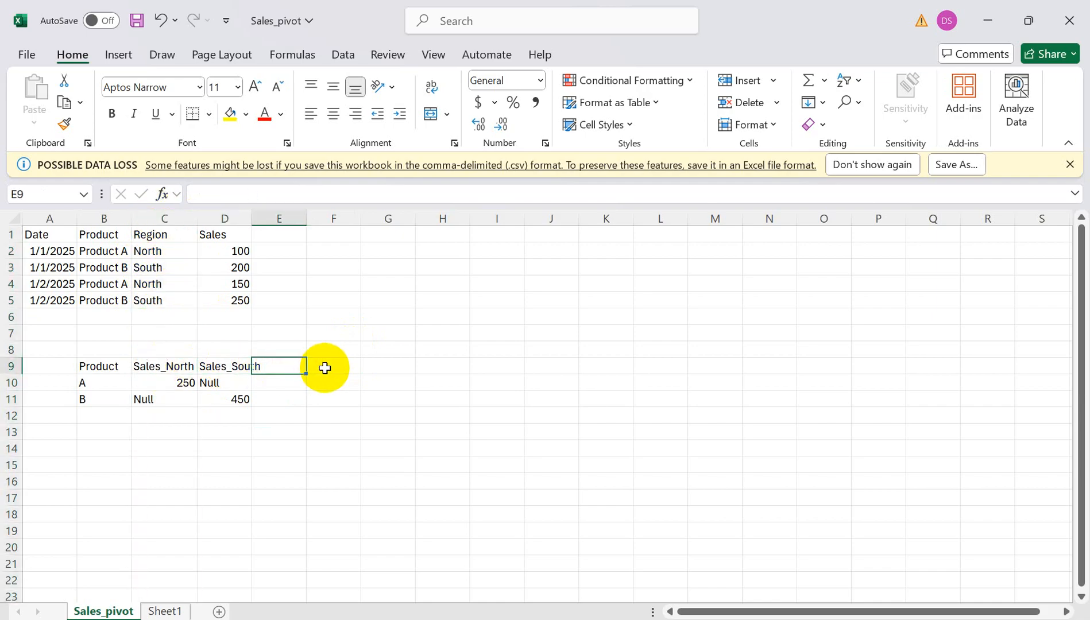
{"action": "left_click", "coordinate": [165, 214]}
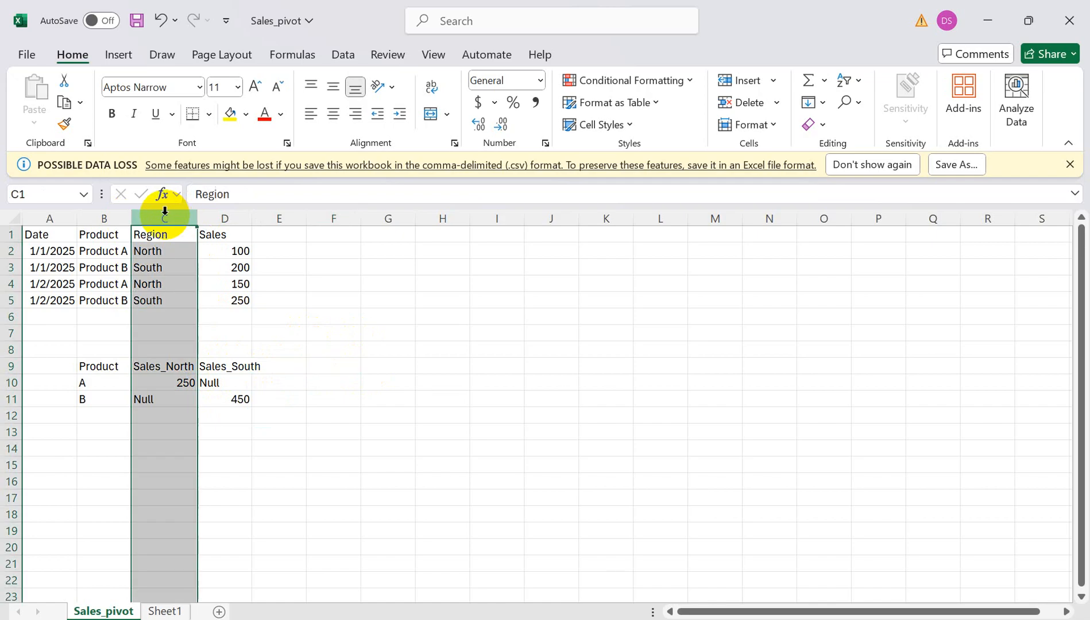
{"action": "left_click_drag", "start_coordinate": [151, 238], "coordinate": [160, 302]}
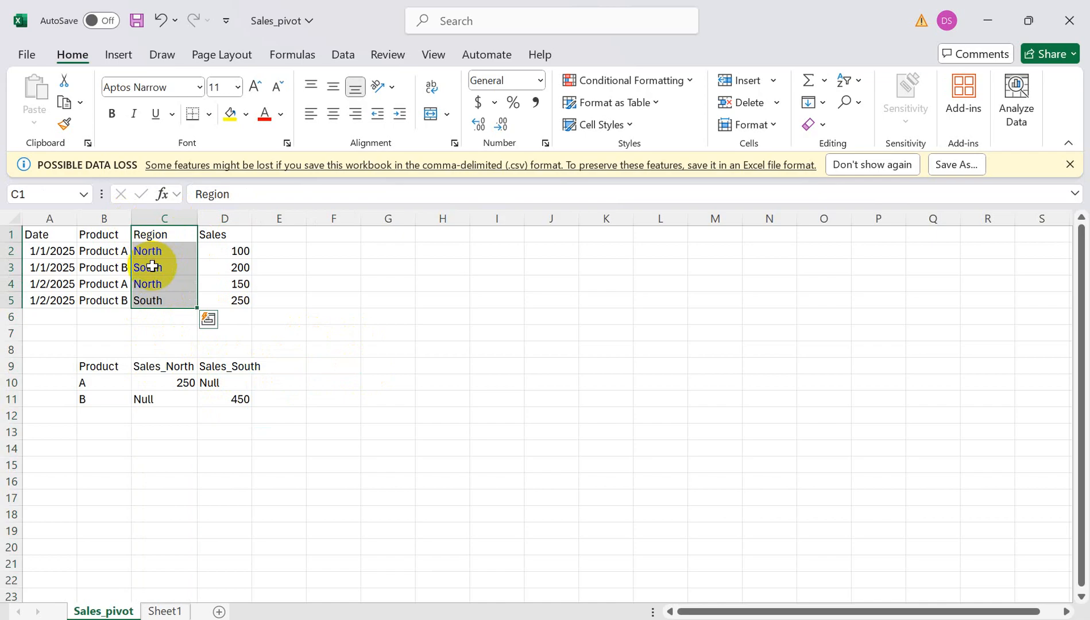
{"action": "left_click", "coordinate": [165, 368]}
{"action": "left_click", "coordinate": [224, 366]}
{"action": "left_click", "coordinate": [284, 368]}
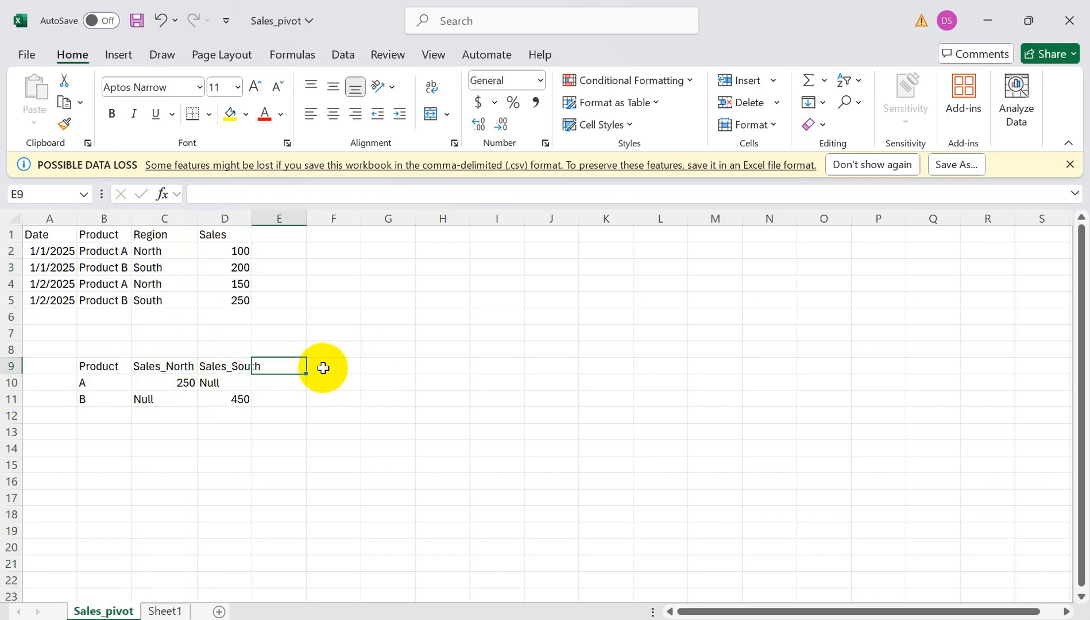
{"action": "left_click", "coordinate": [323, 368]}
Step: Review where each region would get its own column along row 9 and how the Sales values feed the mocked-up table
{"action": "left_click", "coordinate": [152, 251]}
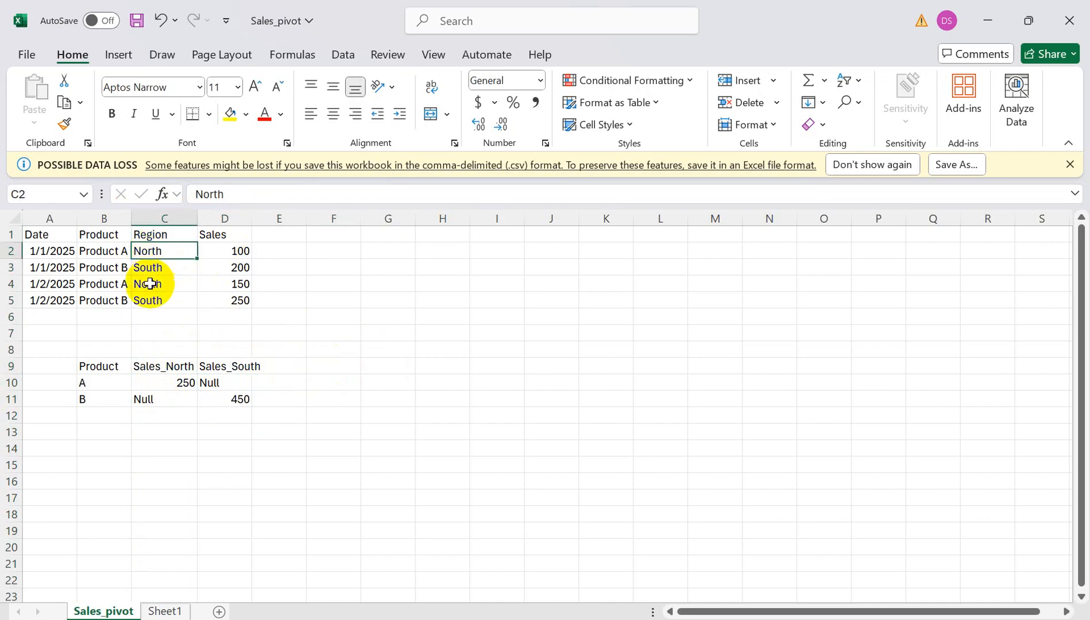
{"action": "left_click", "coordinate": [183, 366]}
{"action": "left_click", "coordinate": [230, 365]}
{"action": "left_click", "coordinate": [282, 366]}
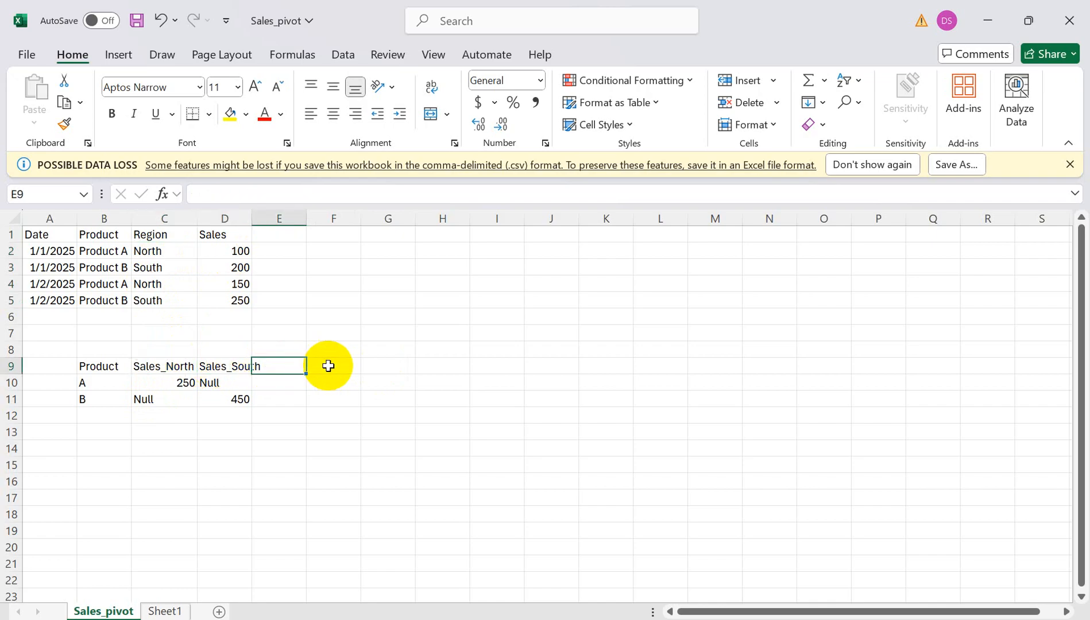
{"action": "left_click", "coordinate": [330, 367]}
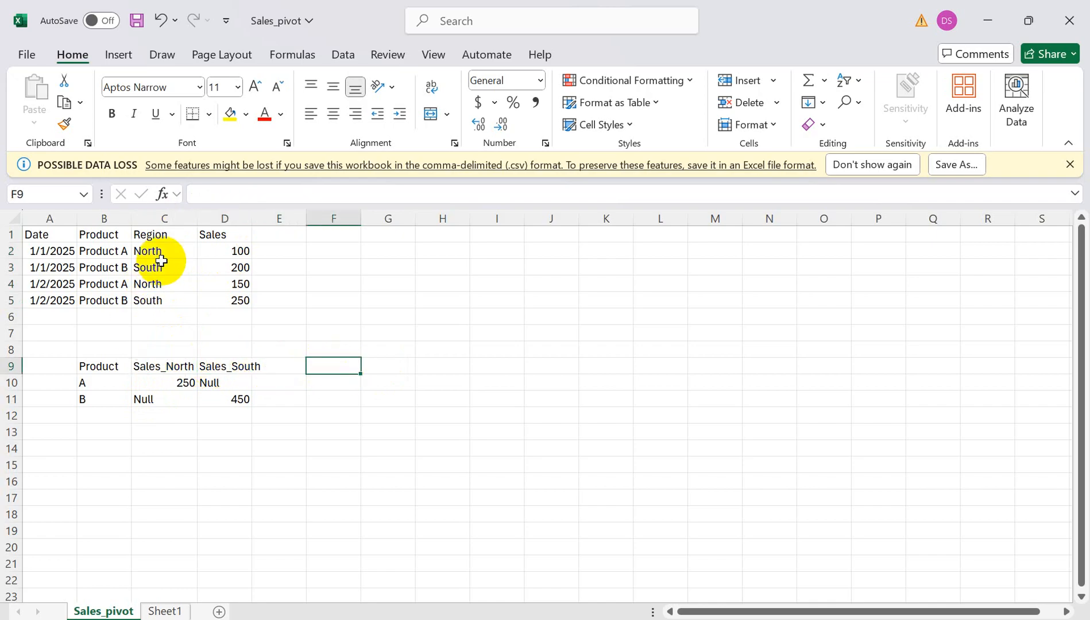
{"action": "left_click", "coordinate": [177, 362]}
{"action": "left_click", "coordinate": [230, 366]}
{"action": "left_click", "coordinate": [281, 366]}
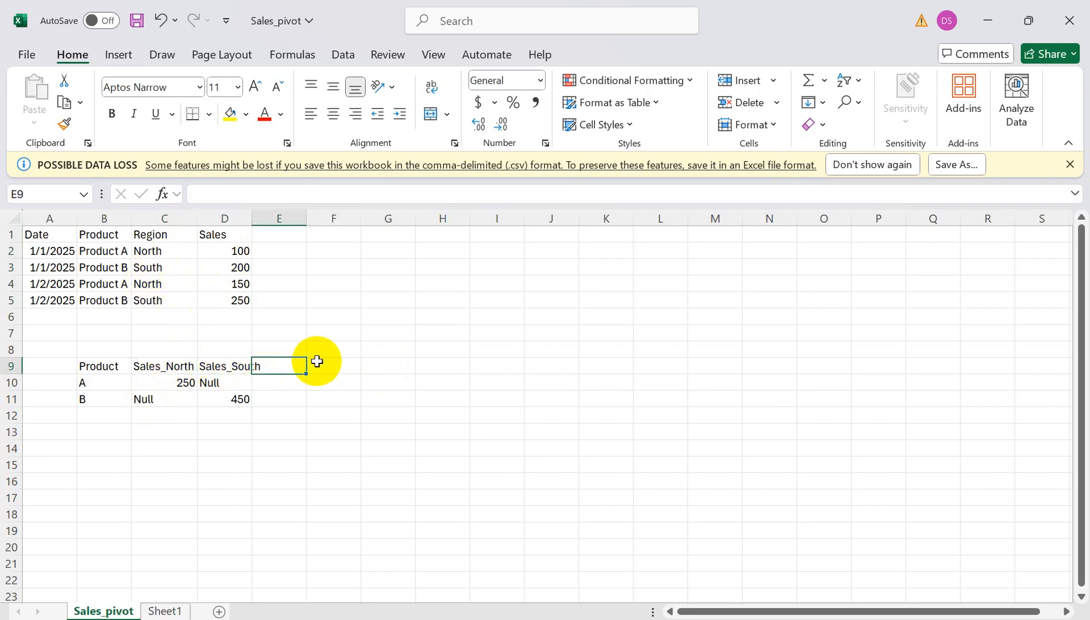
{"action": "left_click", "coordinate": [339, 366]}
{"action": "left_click", "coordinate": [394, 362]}
{"action": "left_click", "coordinate": [433, 365]}
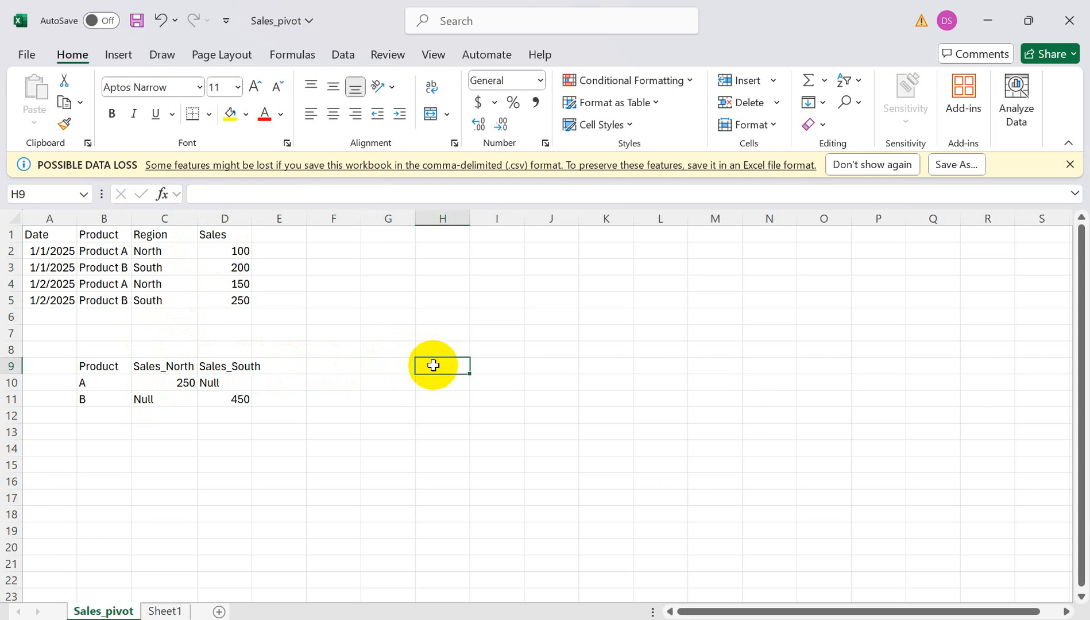
{"action": "left_click", "coordinate": [236, 251]}
{"action": "left_click", "coordinate": [235, 273]}
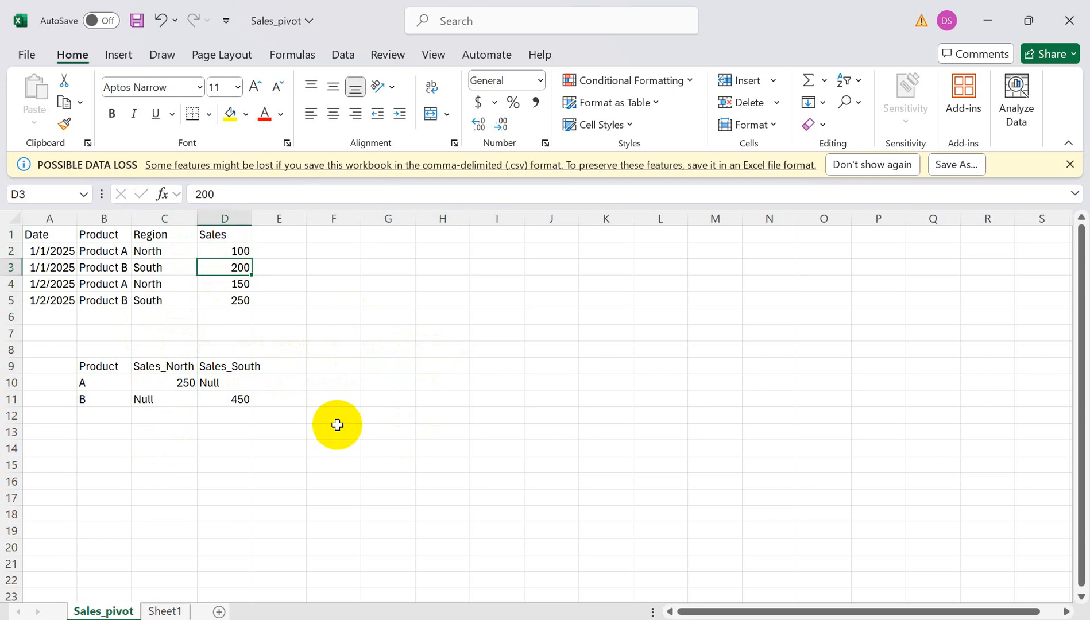
{"action": "left_click_drag", "start_coordinate": [53, 365], "coordinate": [287, 417]}
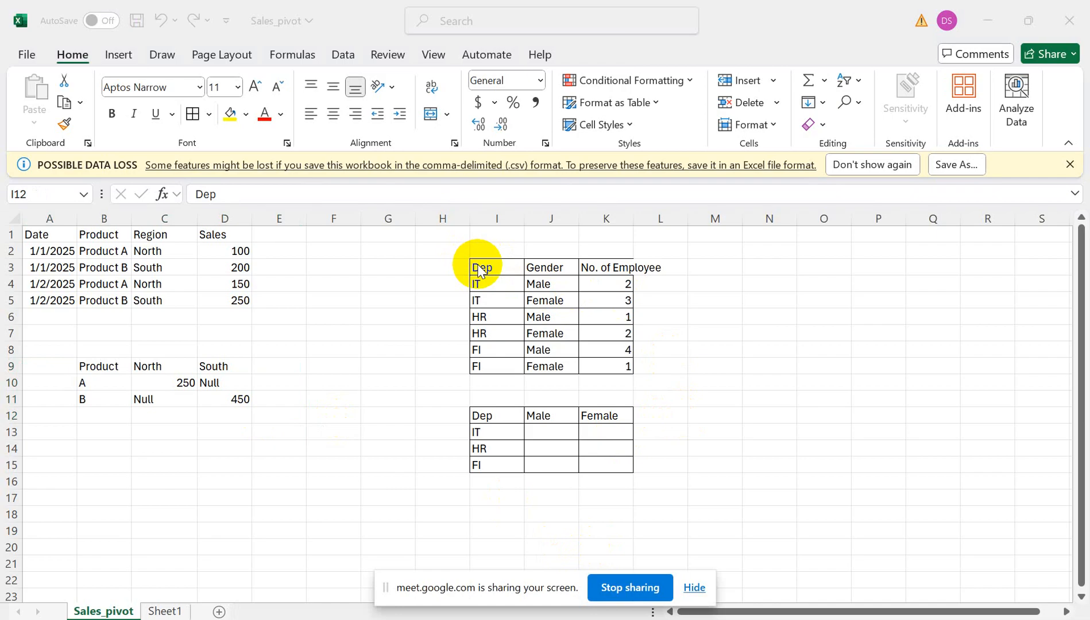
Step: Examine the Dep, Gender and No. of Employee columns of the employee source table in I3:K9
{"action": "left_click_drag", "start_coordinate": [482, 270], "coordinate": [588, 367]}
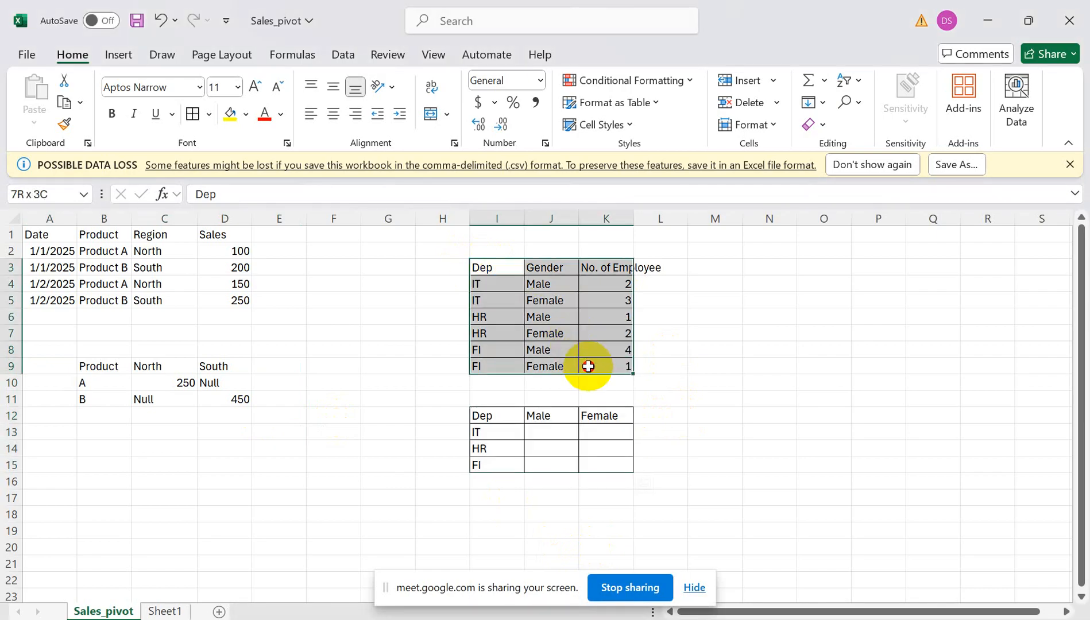
{"action": "left_click", "coordinate": [483, 276]}
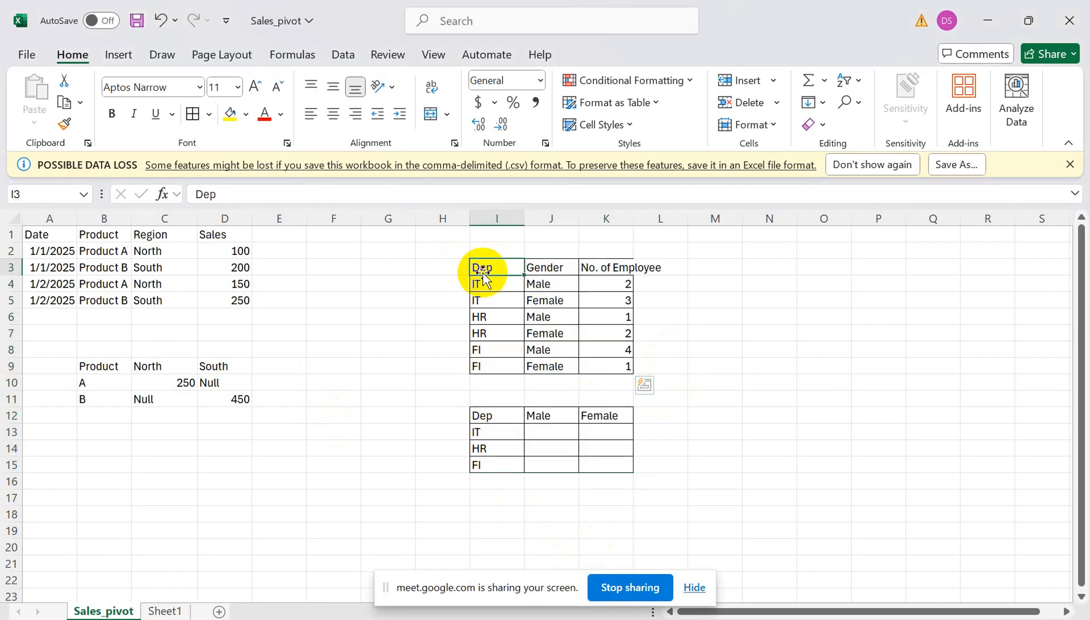
{"action": "left_click", "coordinate": [529, 272]}
{"action": "left_click", "coordinate": [619, 271]}
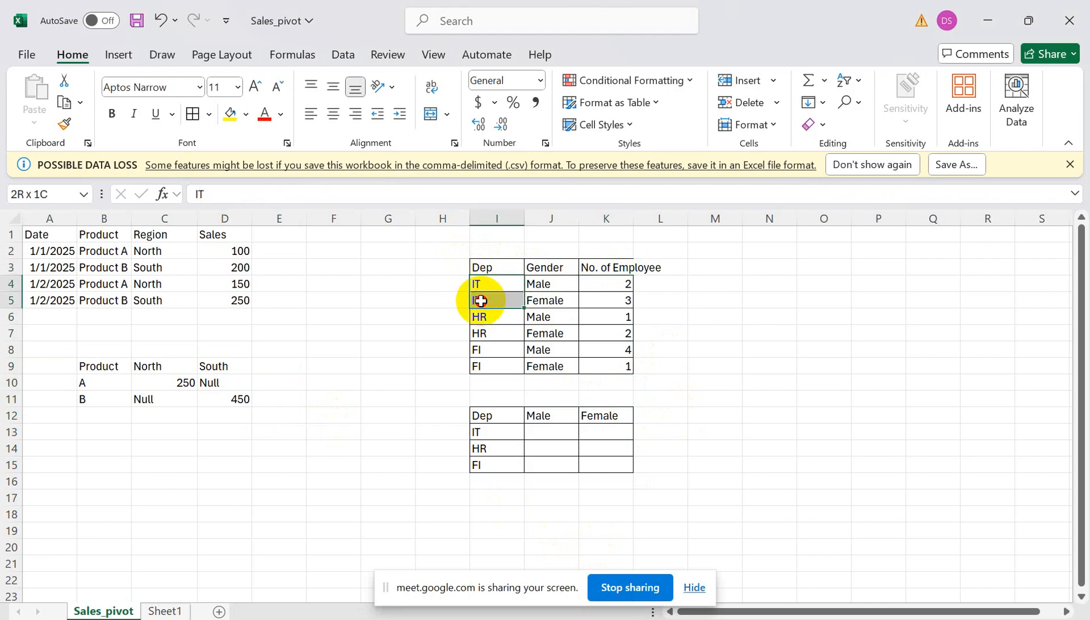
{"action": "left_click_drag", "start_coordinate": [492, 316], "coordinate": [485, 367]}
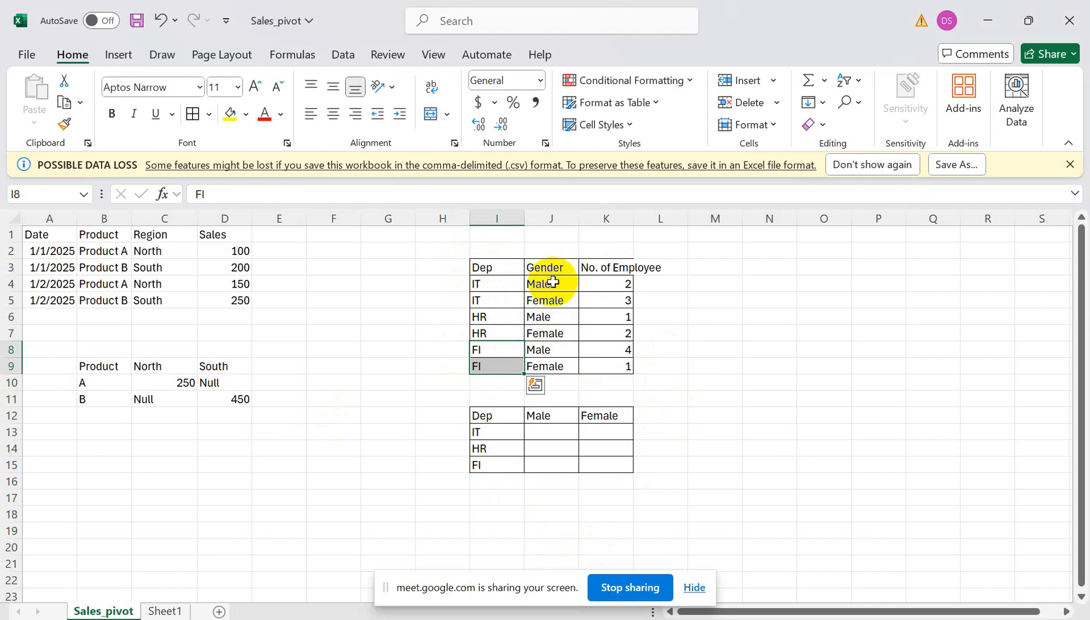
{"action": "left_click", "coordinate": [548, 284]}
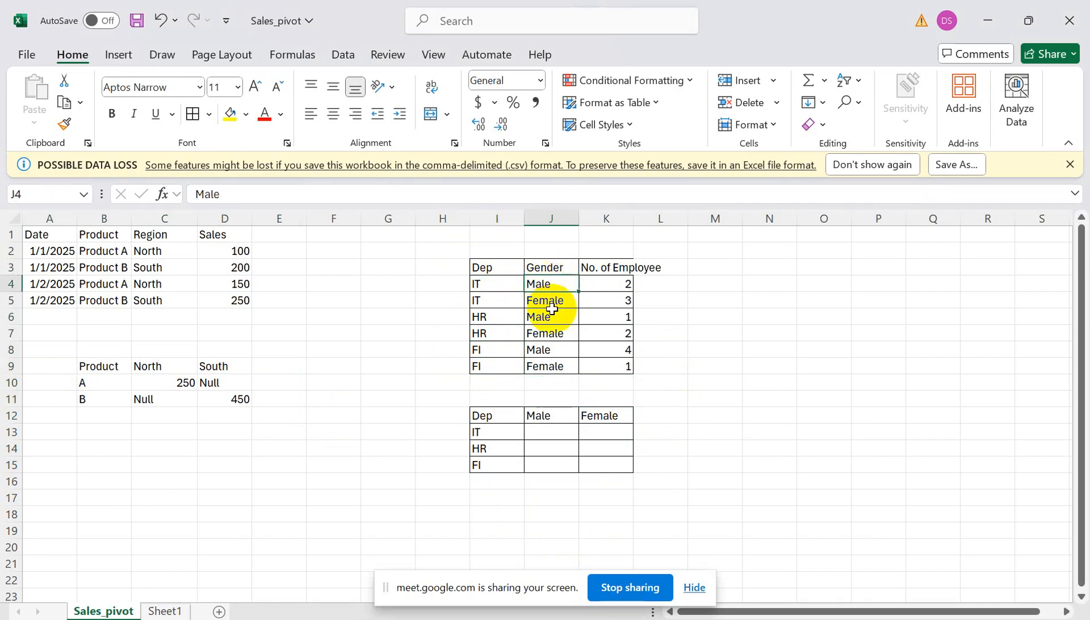
{"action": "left_click", "coordinate": [597, 287]}
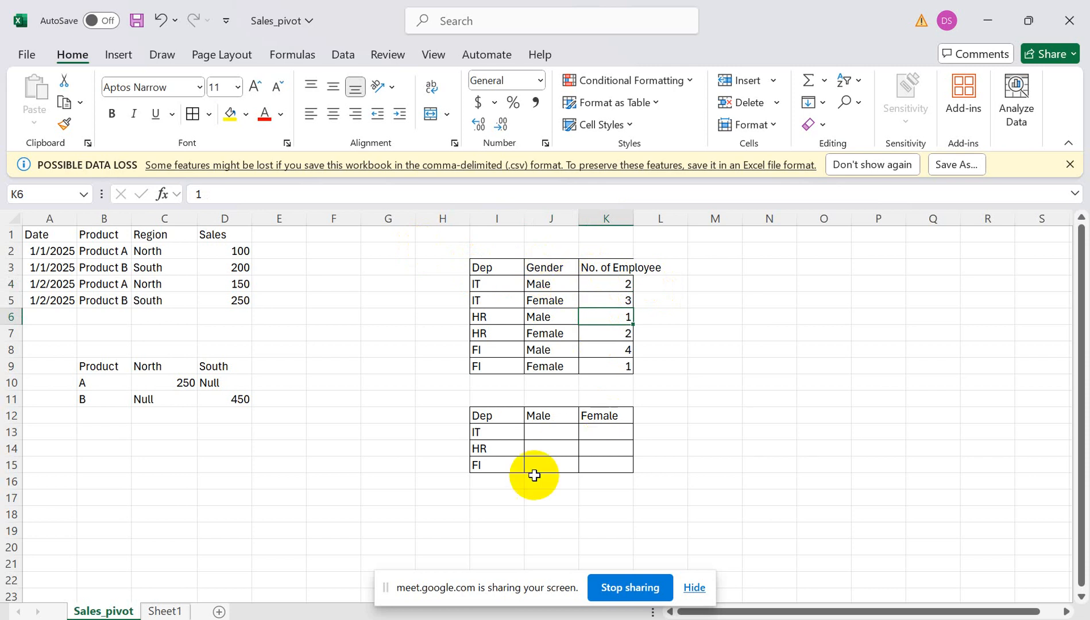
Step: Compare the Gender values in J4:J9 with the Male and Female headings and department rows of the blank table in I12:K15
{"action": "left_click_drag", "start_coordinate": [498, 416], "coordinate": [622, 419]}
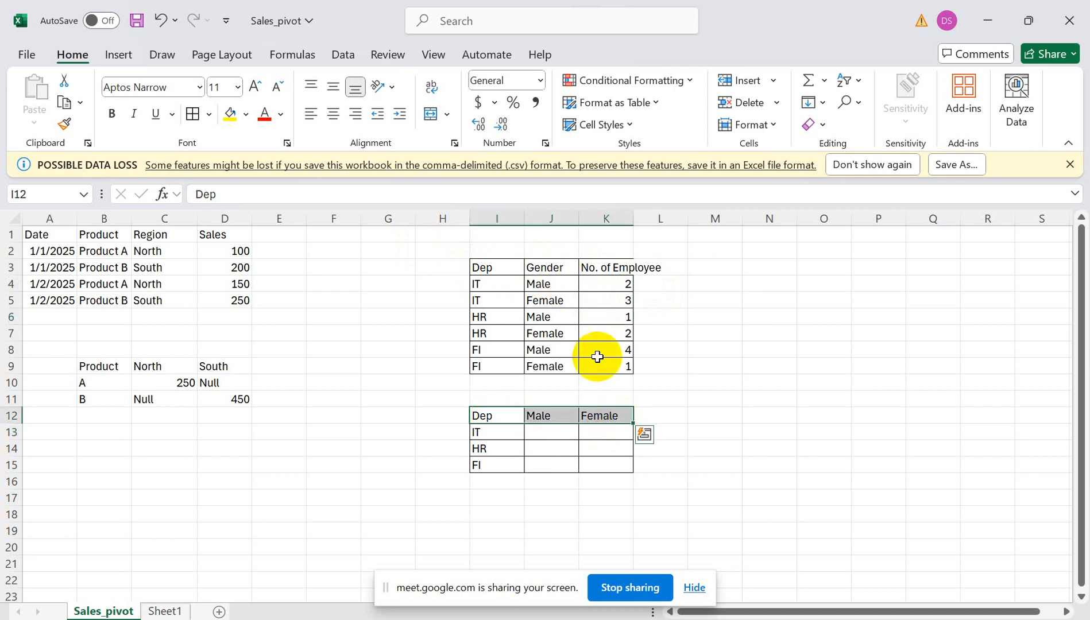
{"action": "left_click", "coordinate": [552, 266]}
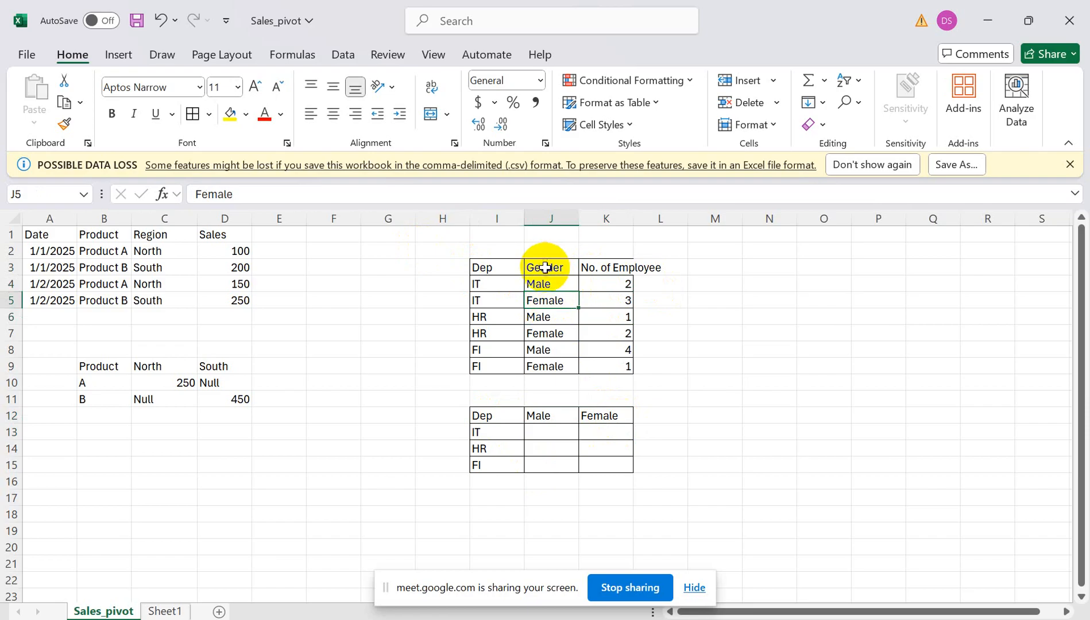
{"action": "left_click_drag", "start_coordinate": [545, 283], "coordinate": [545, 367]}
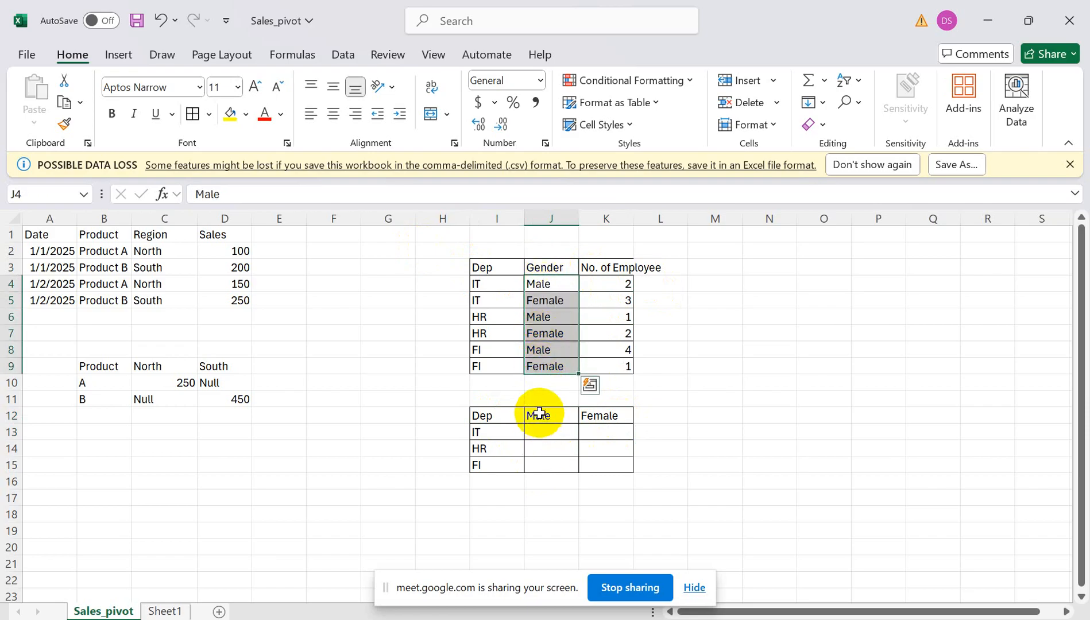
{"action": "left_click", "coordinate": [541, 420]}
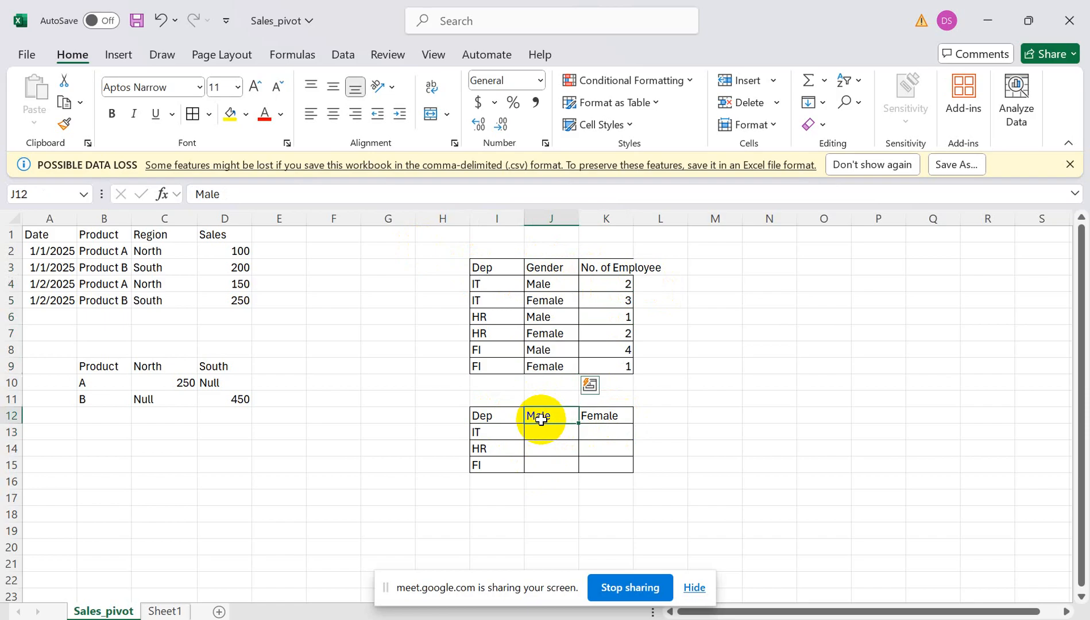
{"action": "left_click", "coordinate": [603, 415]}
{"action": "left_click", "coordinate": [660, 416]}
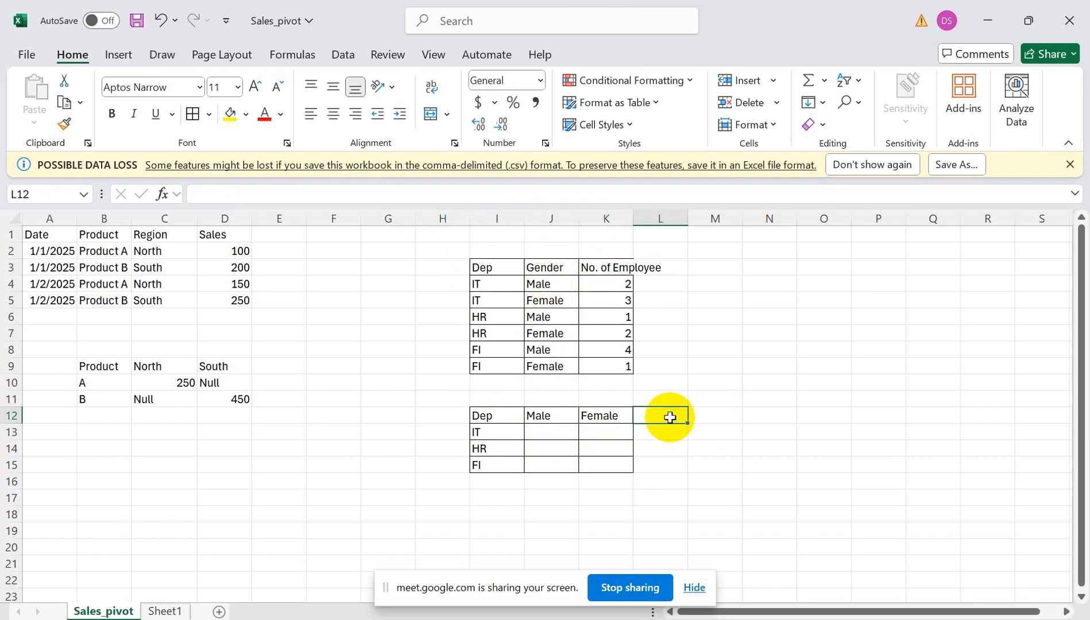
{"action": "left_click", "coordinate": [482, 433]}
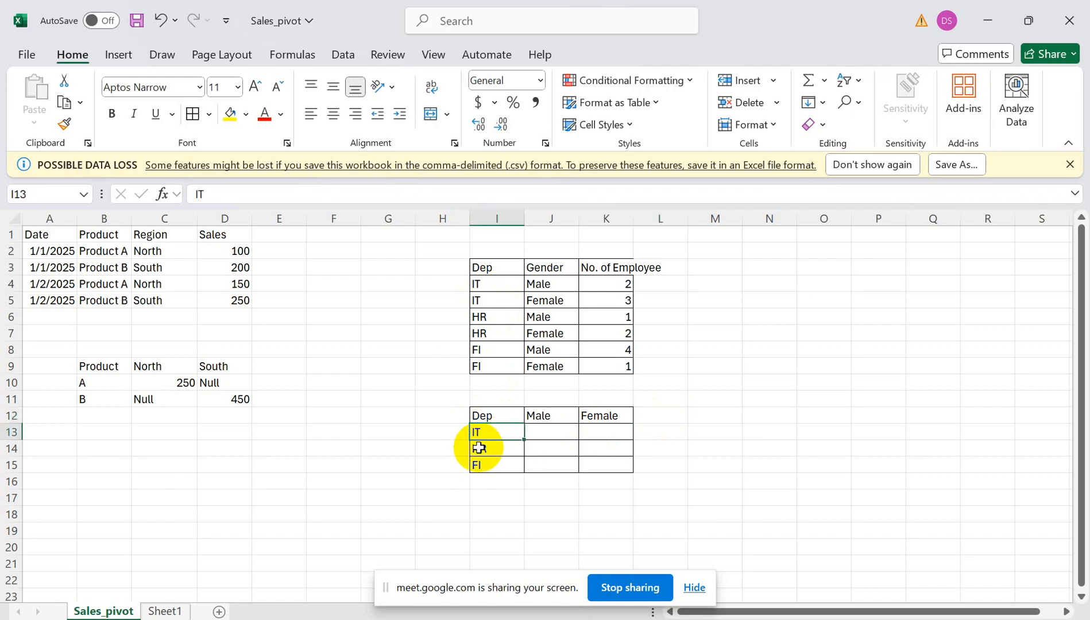
Step: Fill the IT row of the pivoted employee table with 2 under Male and 3 under Female
{"action": "left_click", "coordinate": [479, 448]}
{"action": "left_click", "coordinate": [492, 466]}
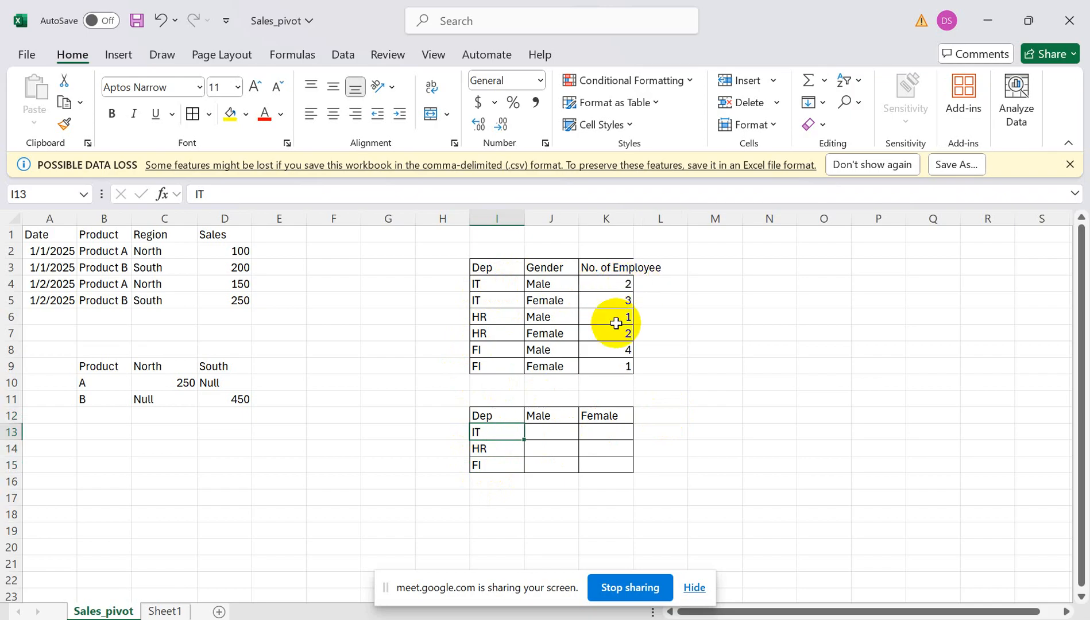
{"action": "left_click", "coordinate": [556, 433]}
{"action": "type", "text": "2"}
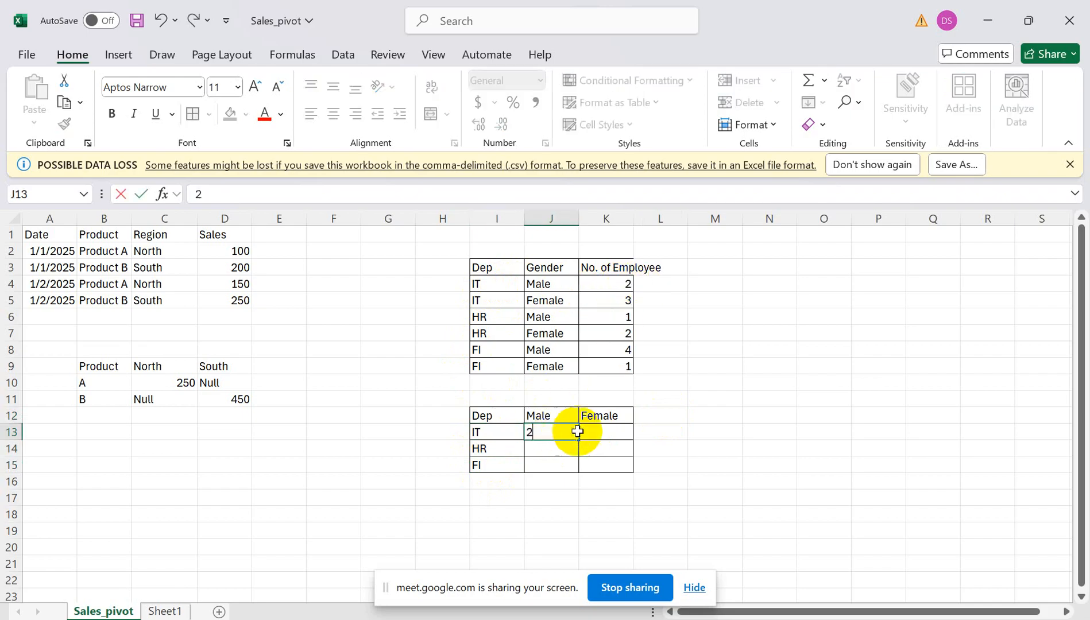
{"action": "left_click", "coordinate": [596, 430]}
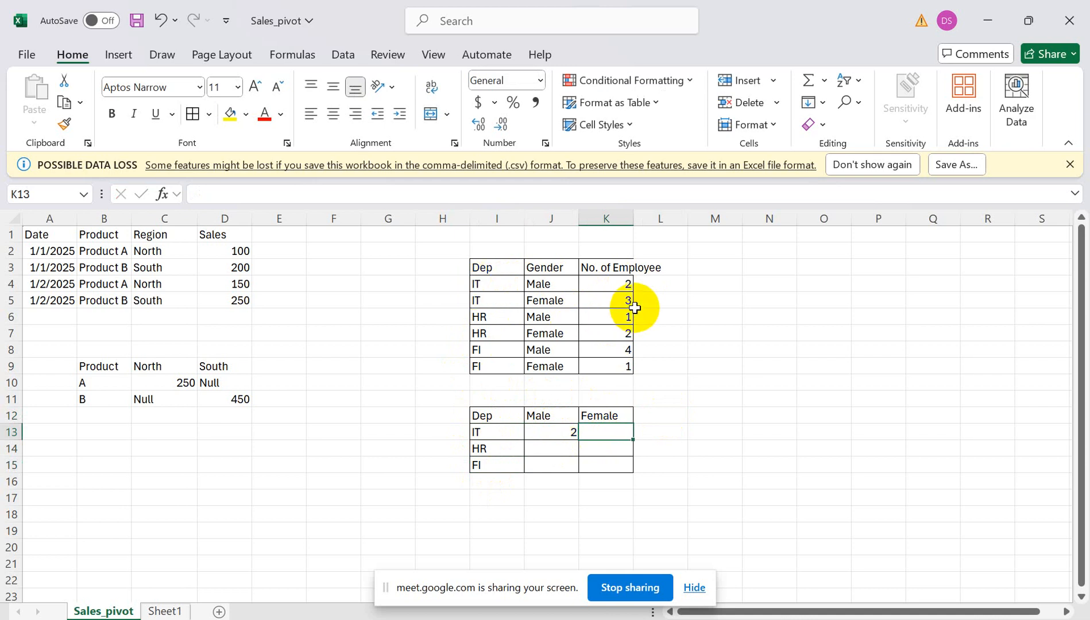
{"action": "type", "text": "3"}
Step: Fill the HR row of the pivoted employee table with 1 under Male and 2 under Female
{"action": "left_click", "coordinate": [549, 448]}
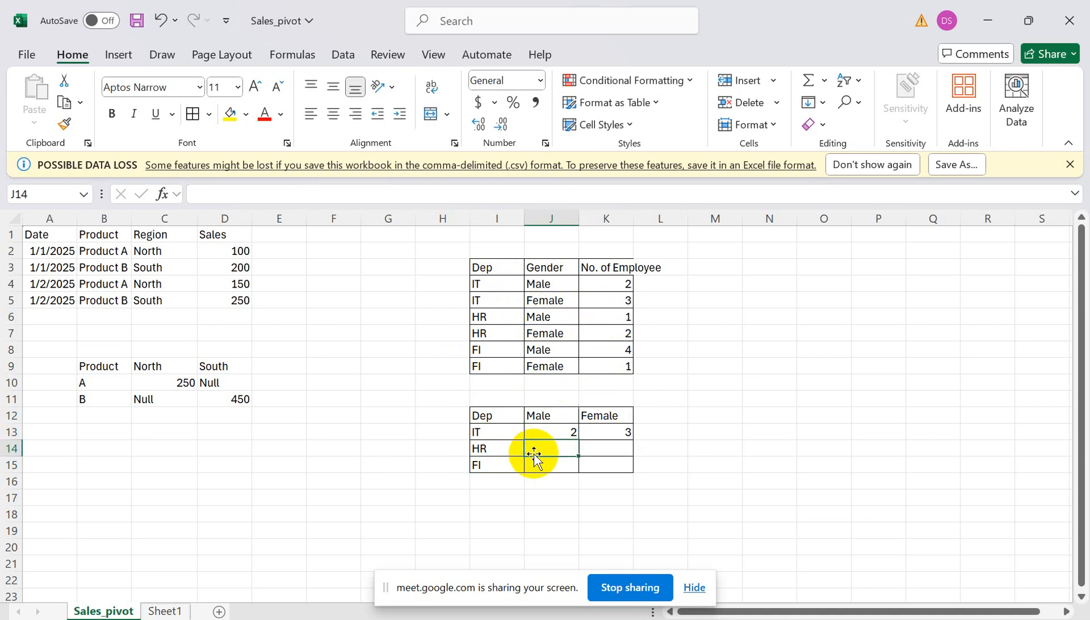
{"action": "type", "text": "1"}
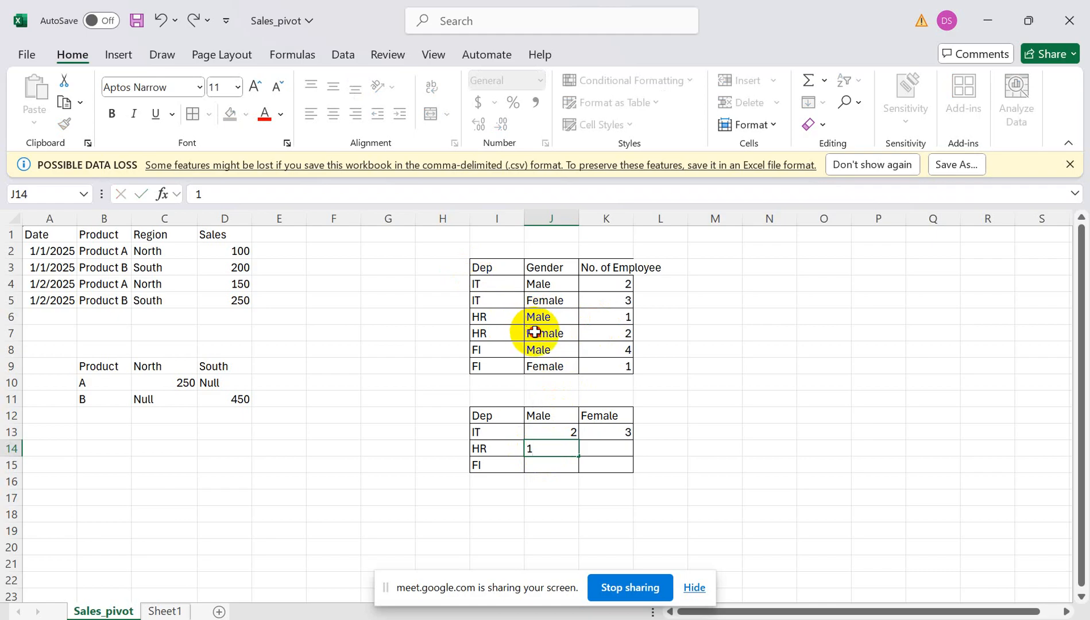
{"action": "left_click", "coordinate": [535, 332]}
{"action": "left_click", "coordinate": [601, 450]}
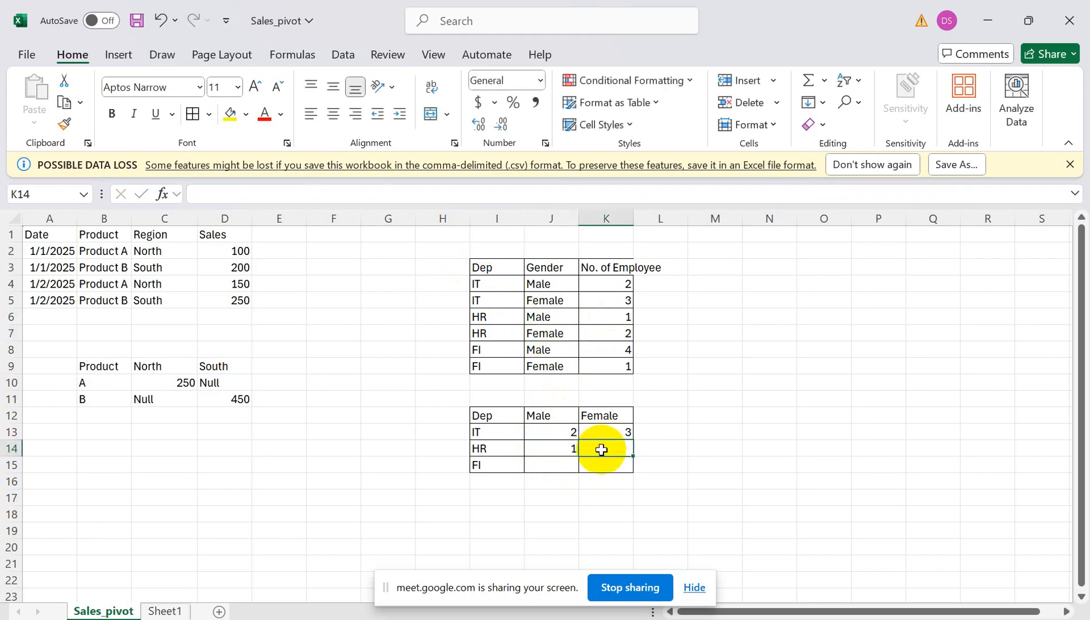
{"action": "type", "text": "2"}
Step: Fill the FI row of the pivoted employee table with 4 under Male and 1 under Female
{"action": "left_click", "coordinate": [548, 466]}
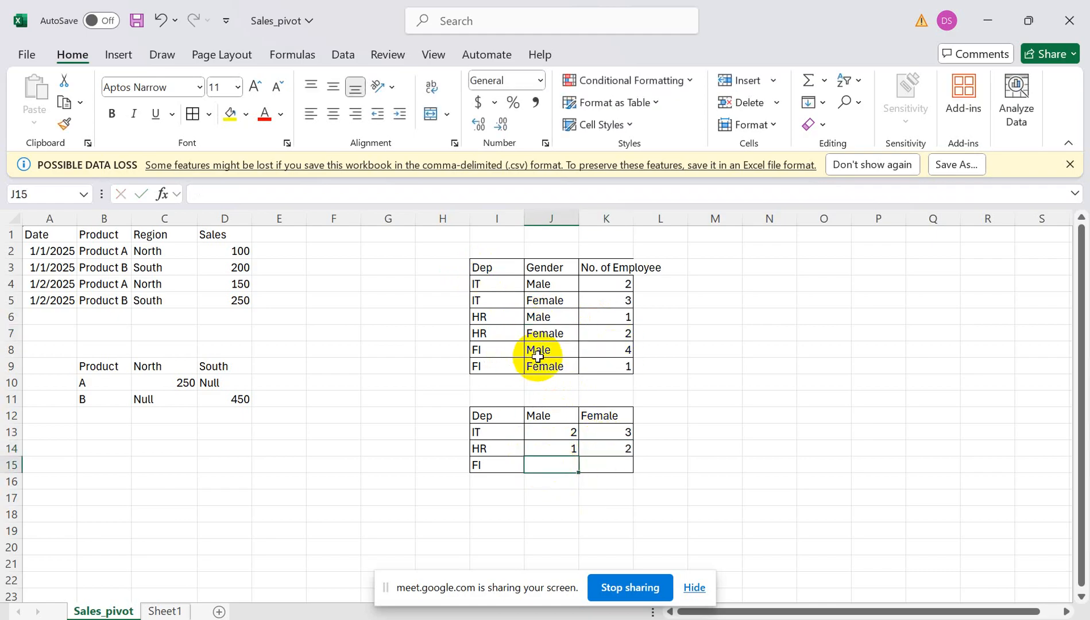
{"action": "type", "text": "4"}
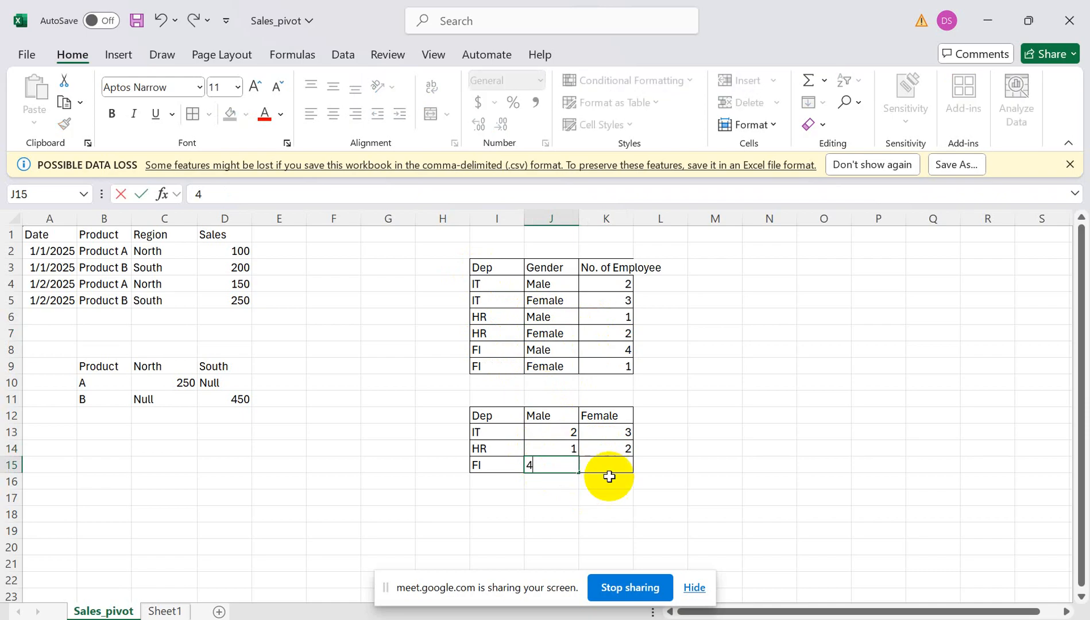
{"action": "left_click", "coordinate": [613, 466]}
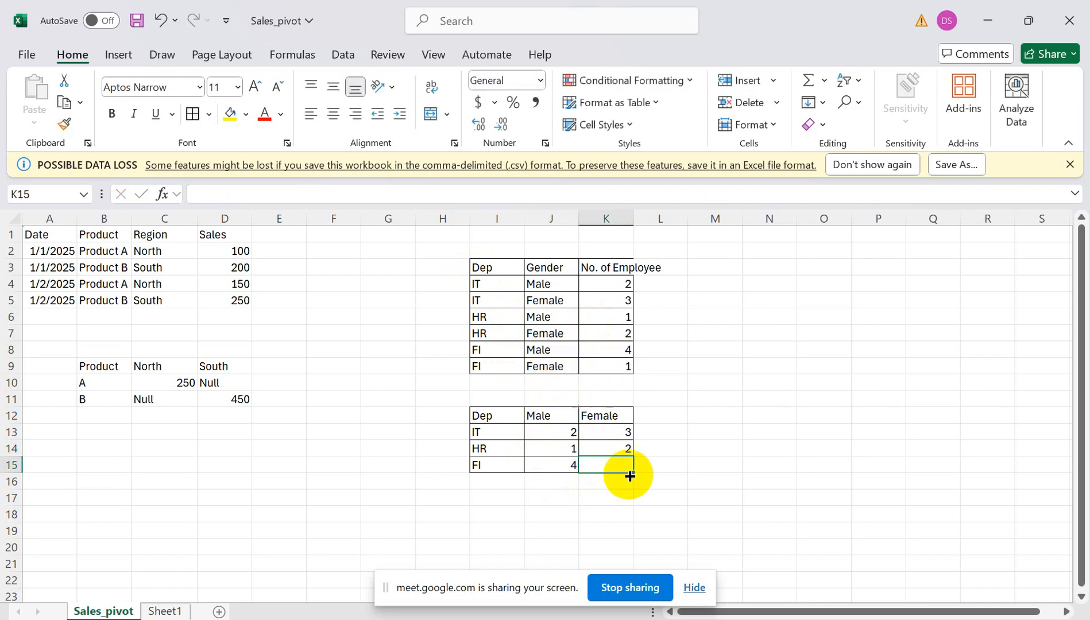
{"action": "type", "text": "1"}
{"action": "left_click", "coordinate": [681, 470]}
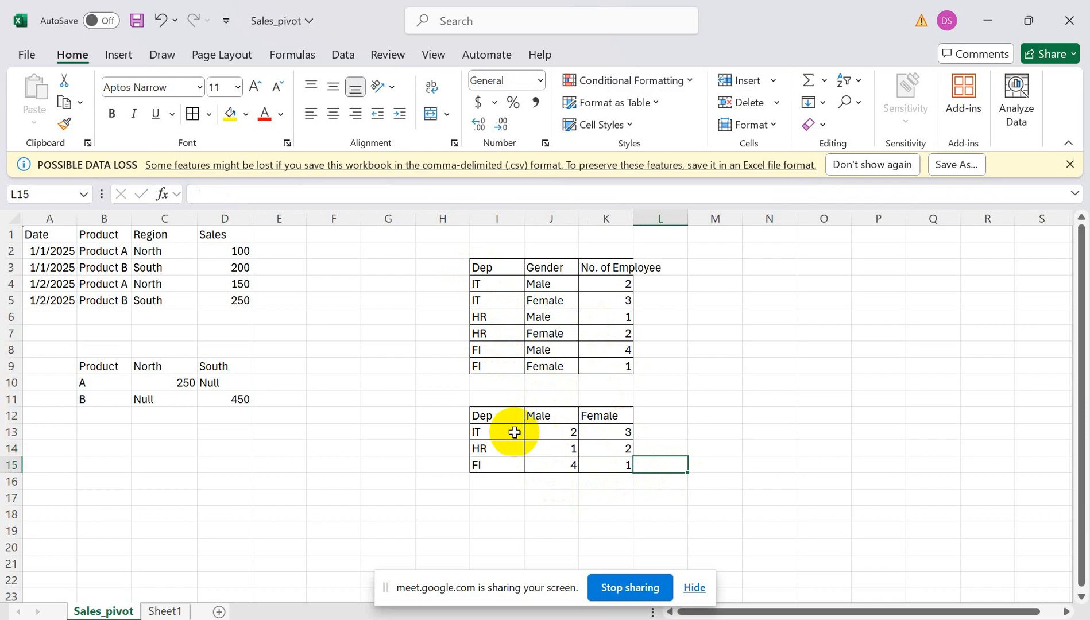
Step: Highlight the pivoted employee table in I12:K15 and write "Pivot" in cell M10
{"action": "left_click_drag", "start_coordinate": [492, 419], "coordinate": [605, 466]}
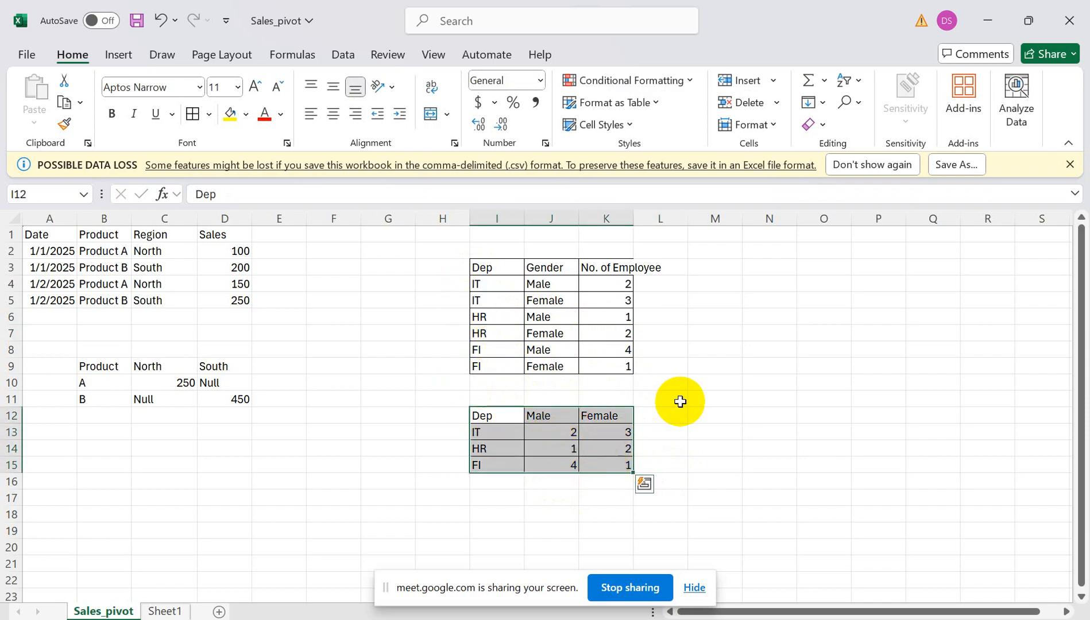
{"action": "left_click", "coordinate": [698, 381]}
{"action": "type", "text": "POi"}
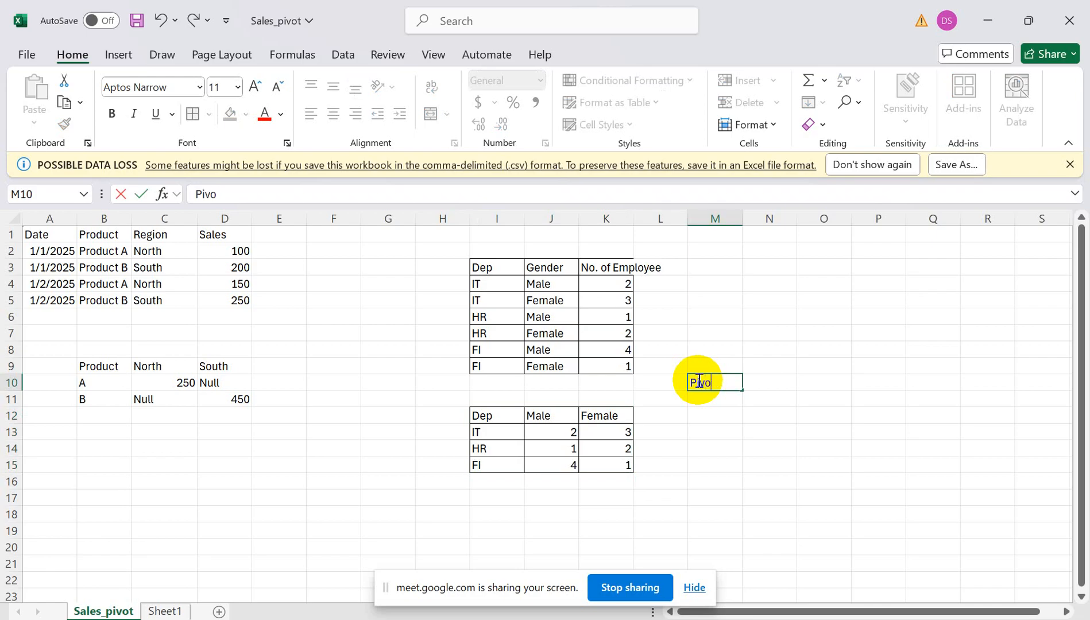
{"action": "type", "text": "ot"}
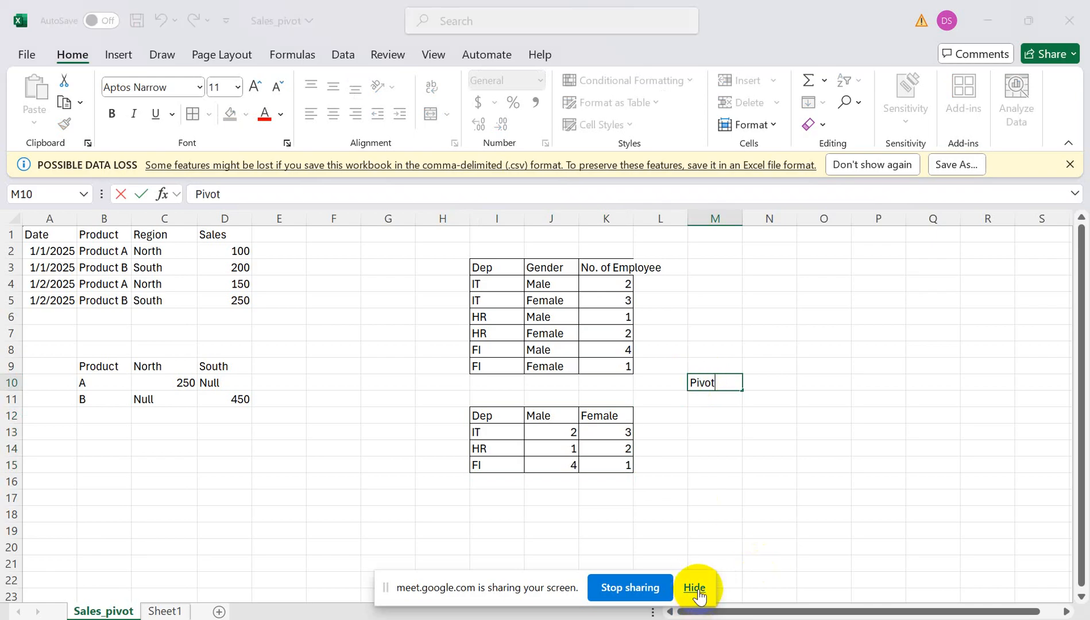
{"action": "left_click", "coordinate": [694, 588]}
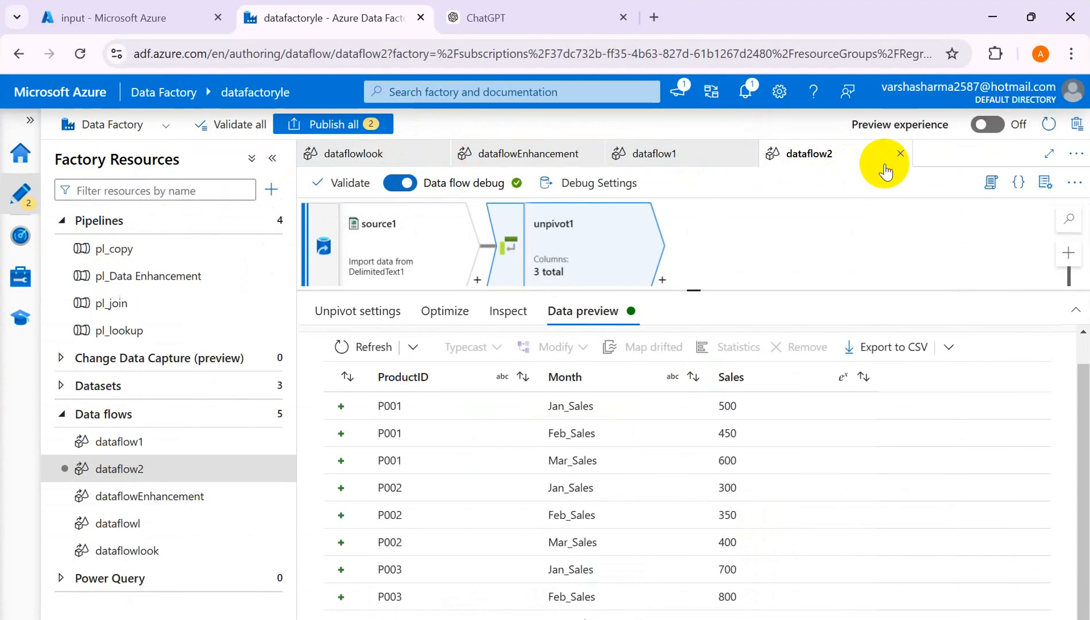
Step: In Azure Data Factory, close the unsaved dataflow2, discarding its changes, and create a new data flow
{"action": "left_click", "coordinate": [900, 154]}
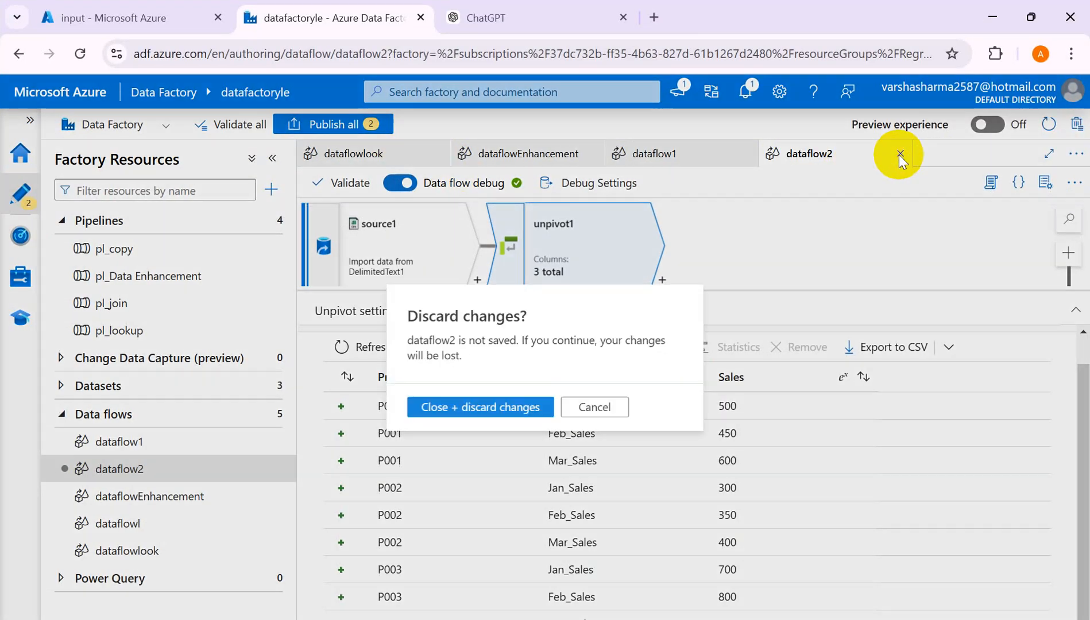
{"action": "left_click", "coordinate": [522, 406]}
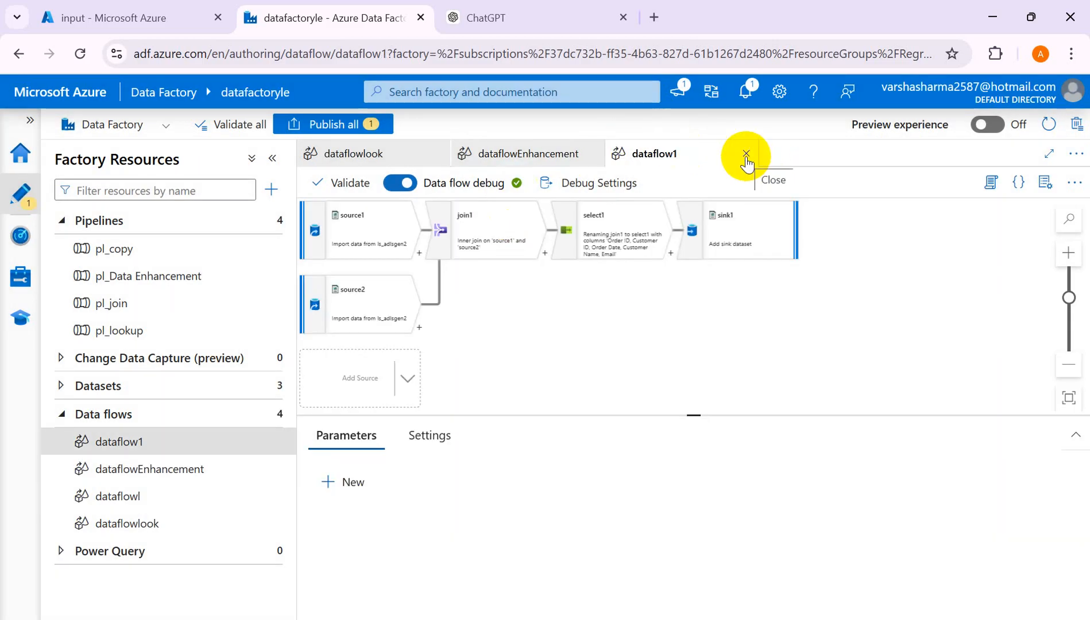
{"action": "left_click", "coordinate": [268, 414]}
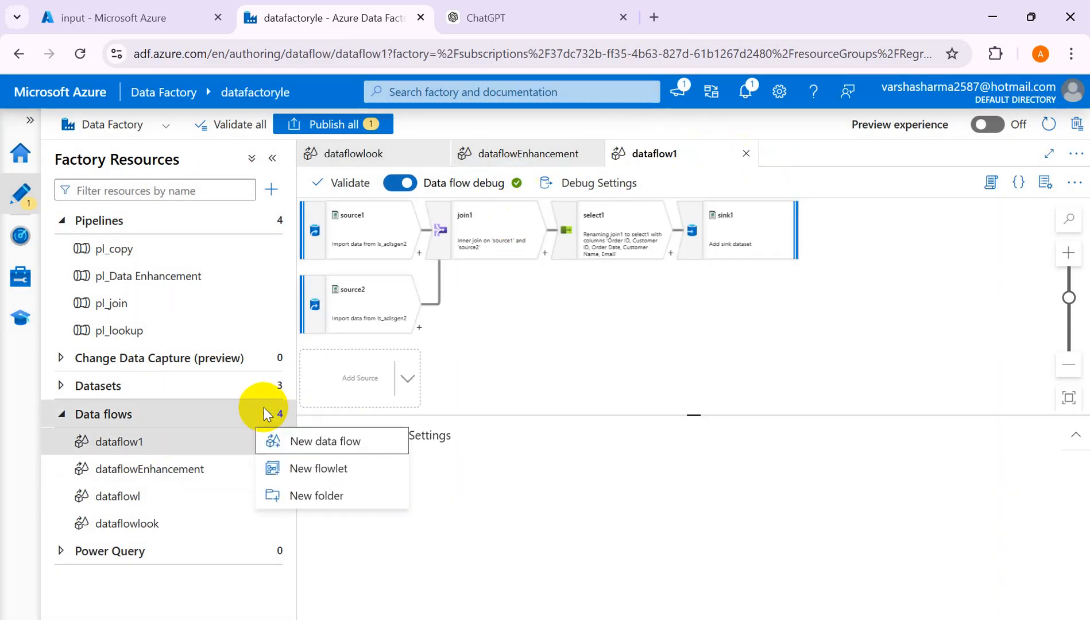
{"action": "left_click", "coordinate": [309, 443]}
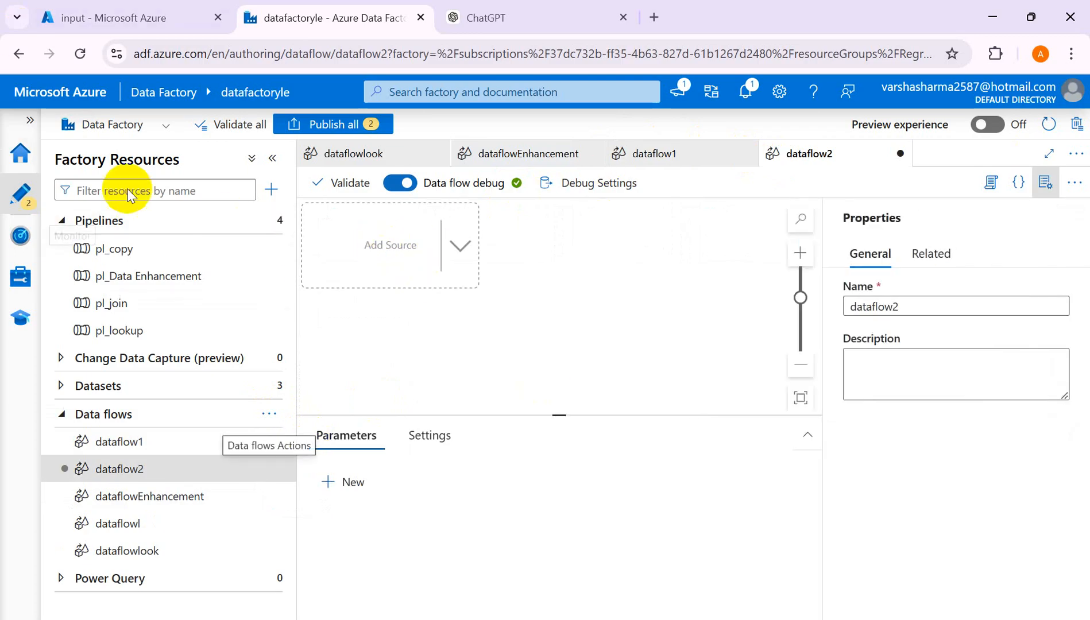
Step: Switch to the Azure portal and view the contents of Sales_pivot.csv in the input container
{"action": "left_click", "coordinate": [115, 22]}
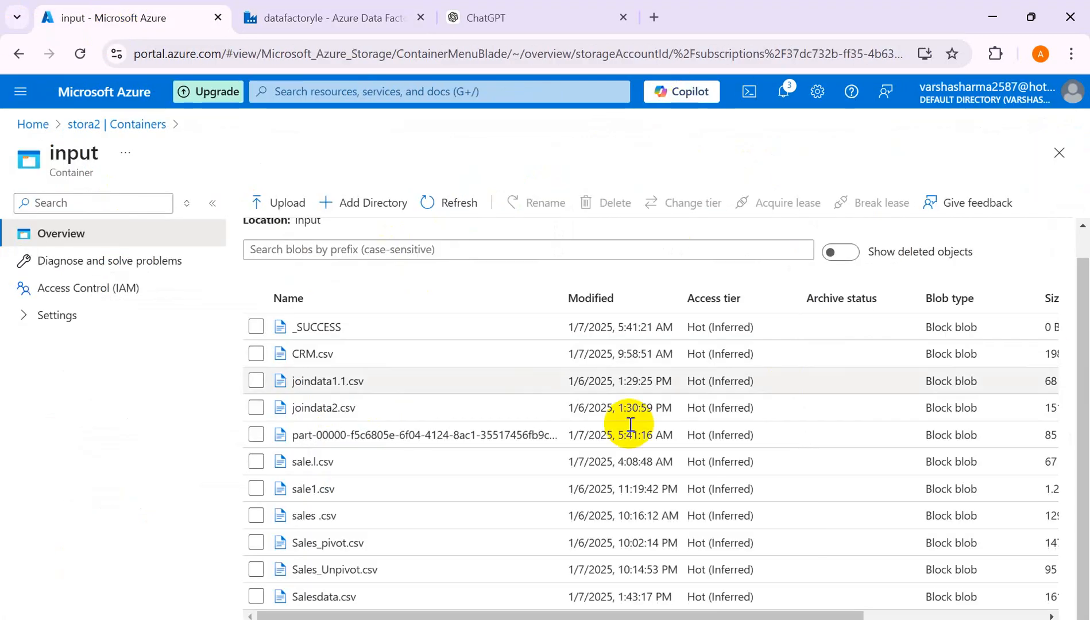
{"action": "scroll", "coordinate": [353, 413], "scroll_direction": "up", "scroll_amount": 1}
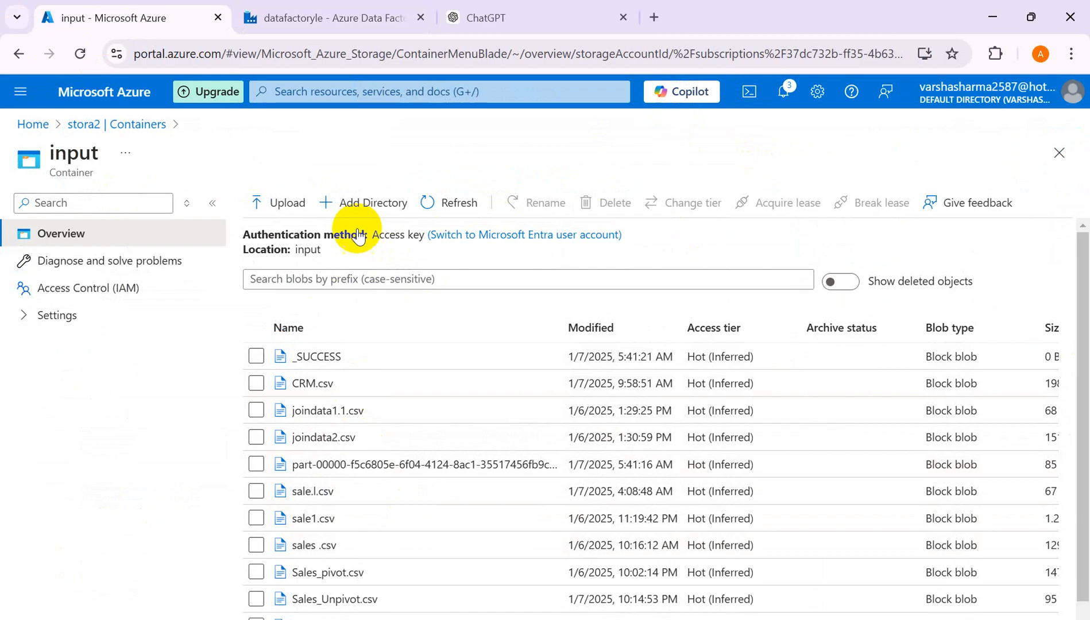
{"action": "scroll", "coordinate": [439, 470], "scroll_direction": "down", "scroll_amount": 1}
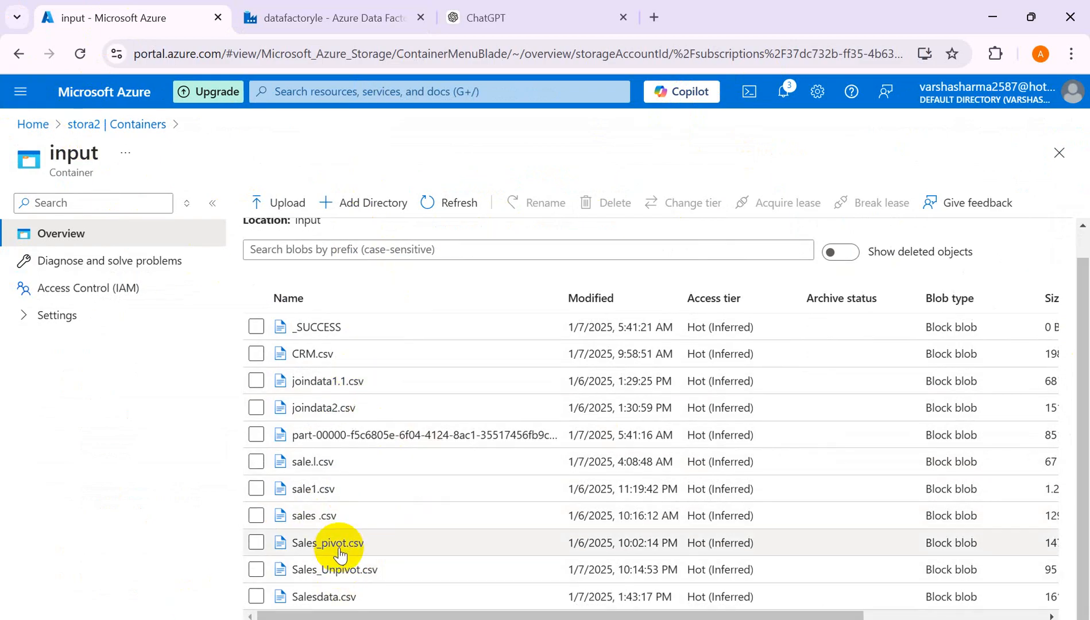
{"action": "left_click", "coordinate": [336, 544]}
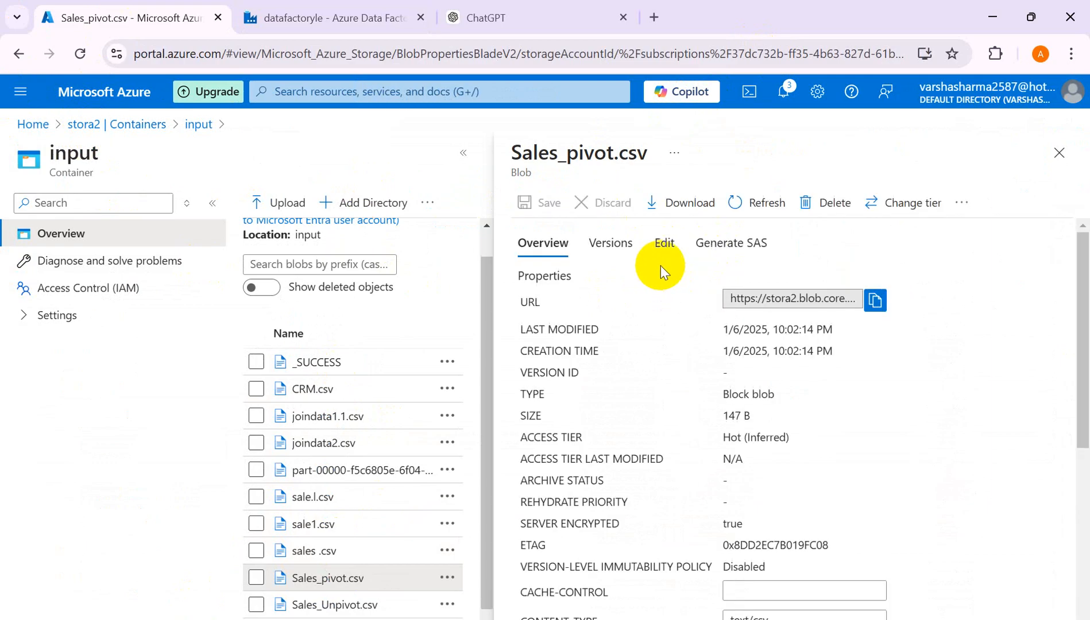
{"action": "left_click", "coordinate": [667, 244]}
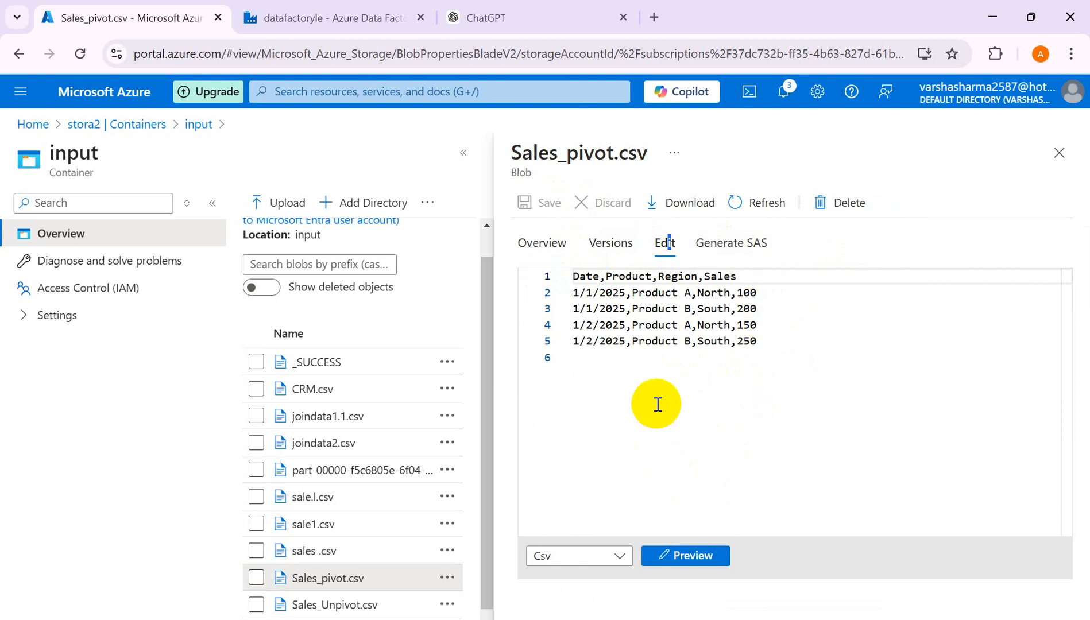
Step: Switch to the Sales_pivot workbook in Excel and clear the contents of H1:O19
{"action": "key", "text": "alt+Tab"}
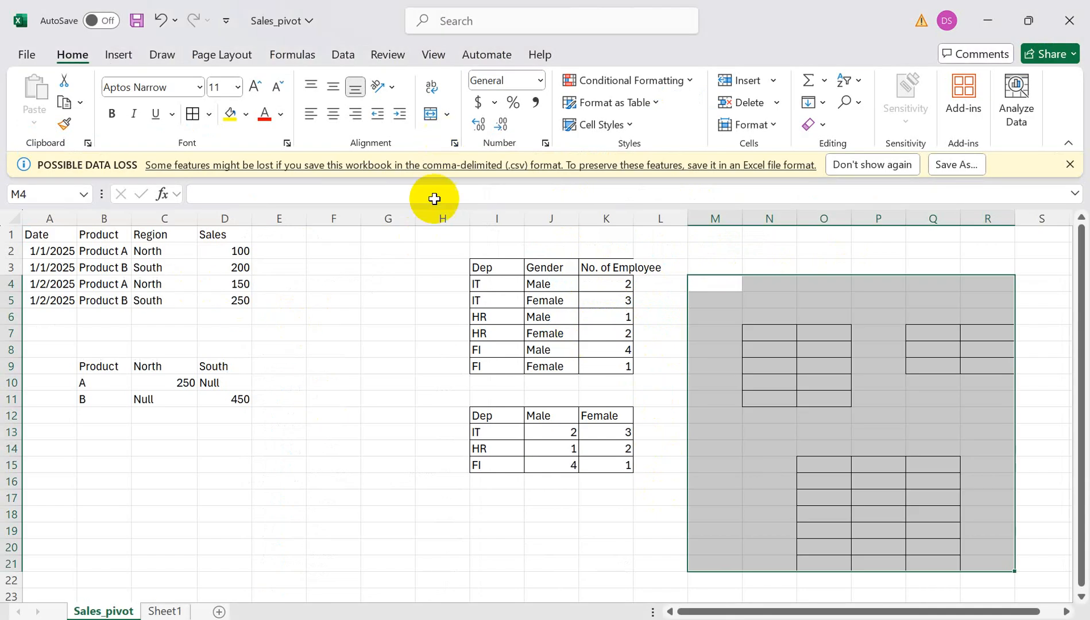
{"action": "left_click_drag", "start_coordinate": [442, 235], "coordinate": [829, 537]}
{"action": "key", "text": "Delete"}
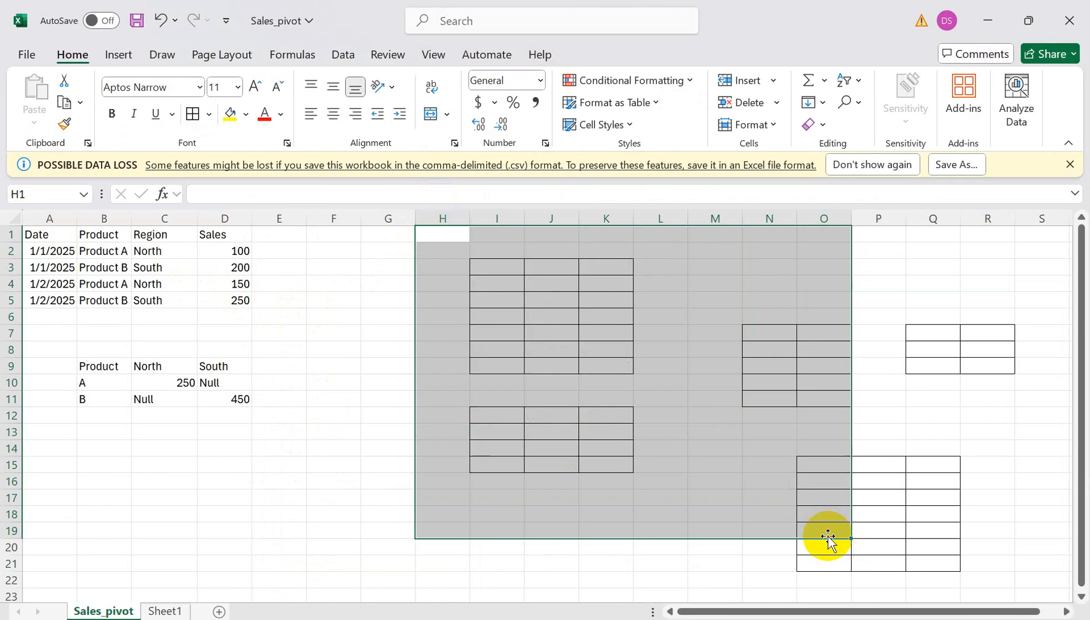
Step: Compare the source sales table in A1:D5 with the pivoted table in B9:D11, matching Region values to the North and South headings
{"action": "left_click_drag", "start_coordinate": [40, 235], "coordinate": [253, 299]}
{"action": "left_click_drag", "start_coordinate": [86, 367], "coordinate": [244, 402]}
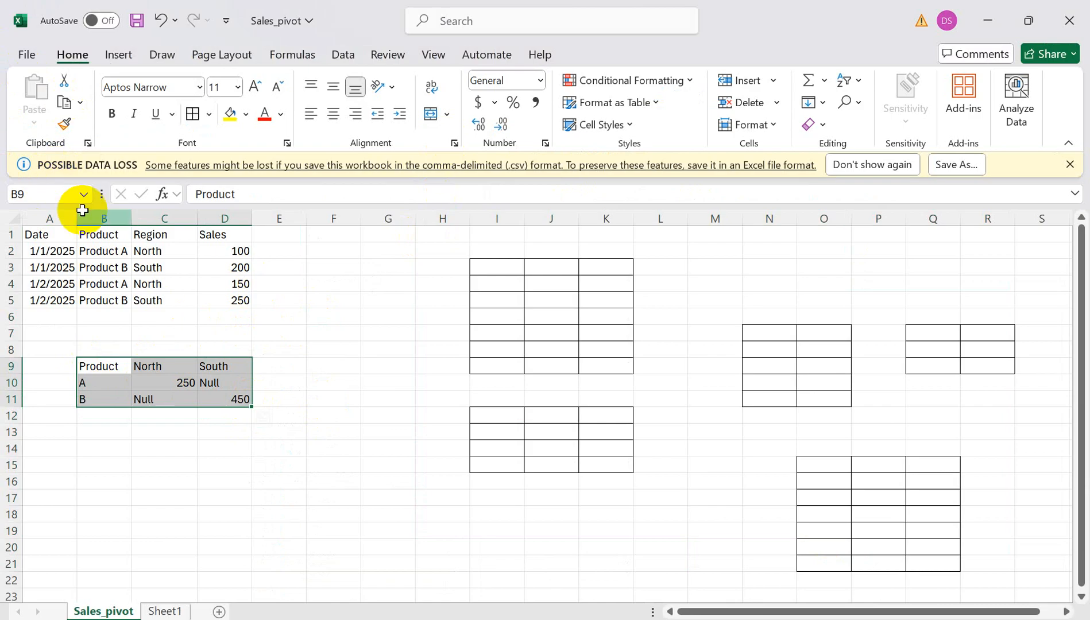
{"action": "left_click", "coordinate": [158, 241]}
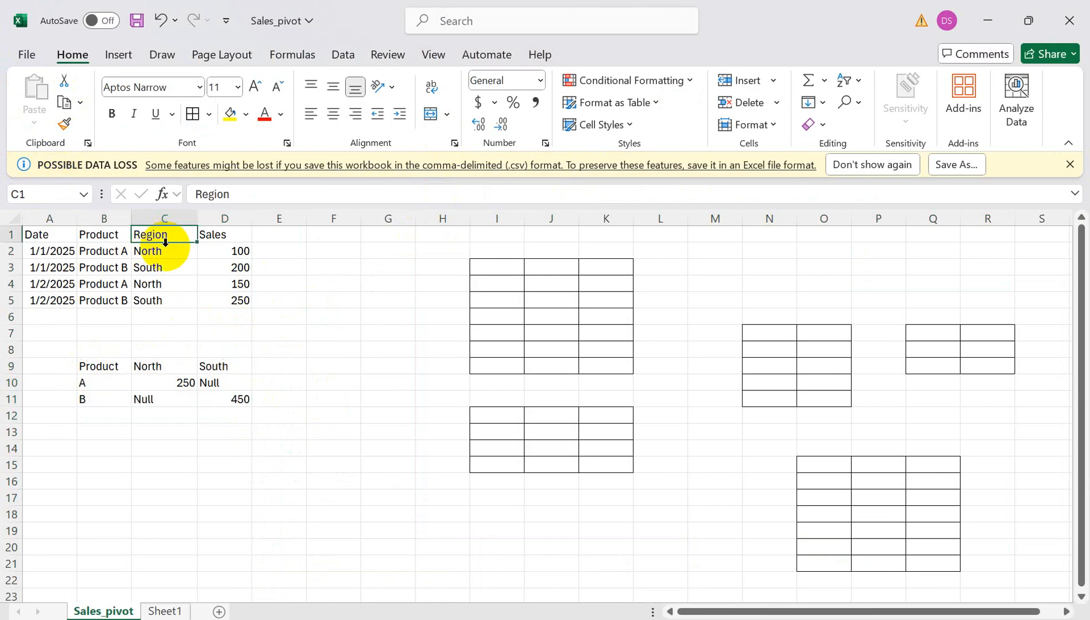
{"action": "left_click", "coordinate": [147, 365]}
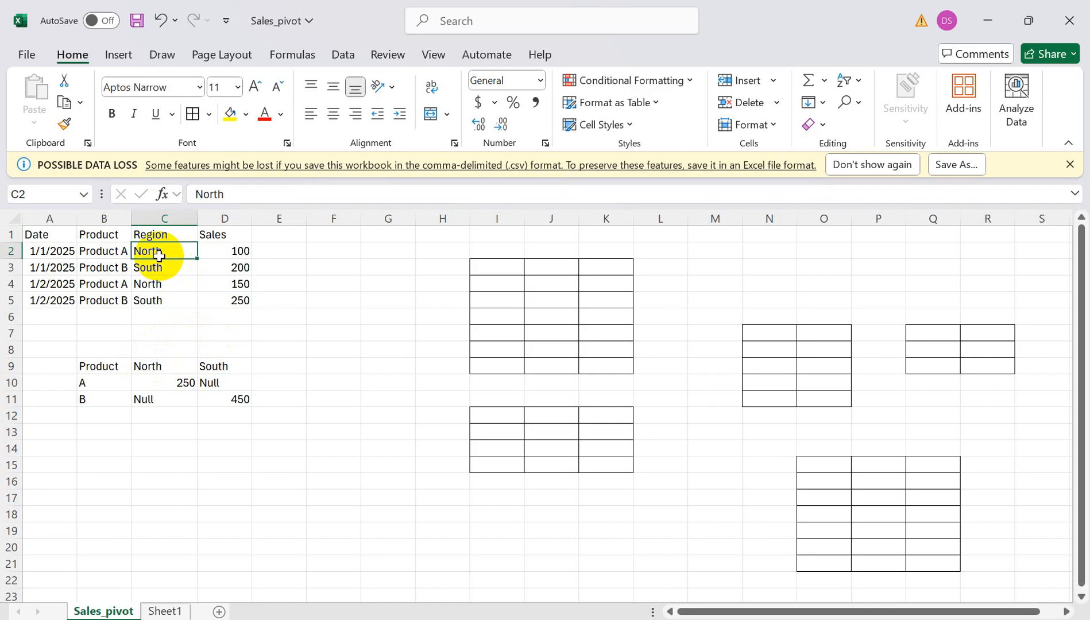
{"action": "left_click", "coordinate": [169, 365]}
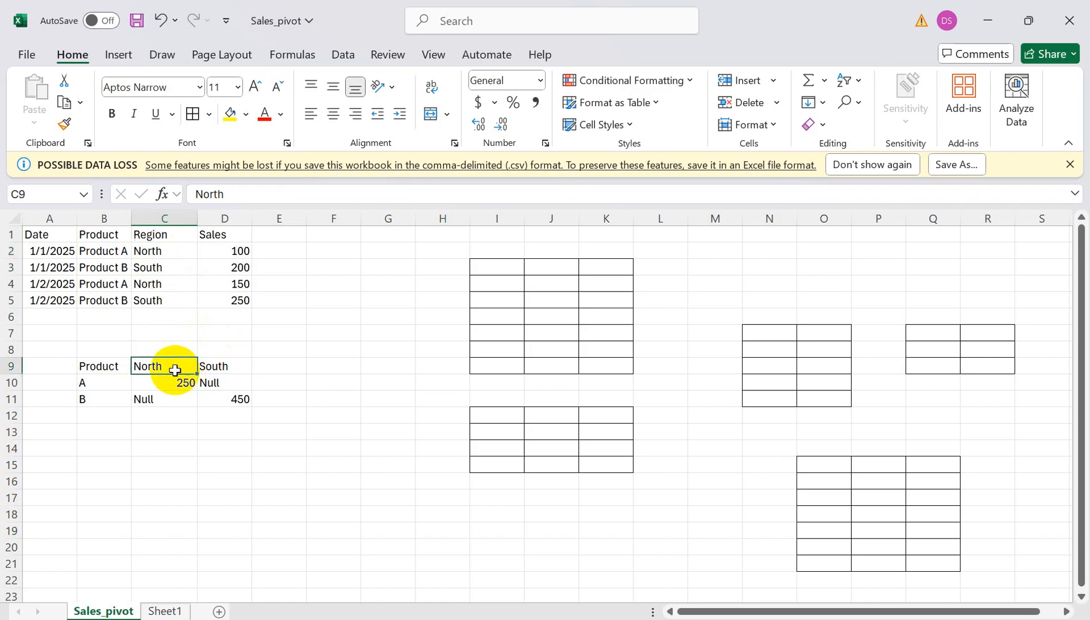
{"action": "left_click", "coordinate": [210, 361]}
{"action": "left_click", "coordinate": [105, 367]}
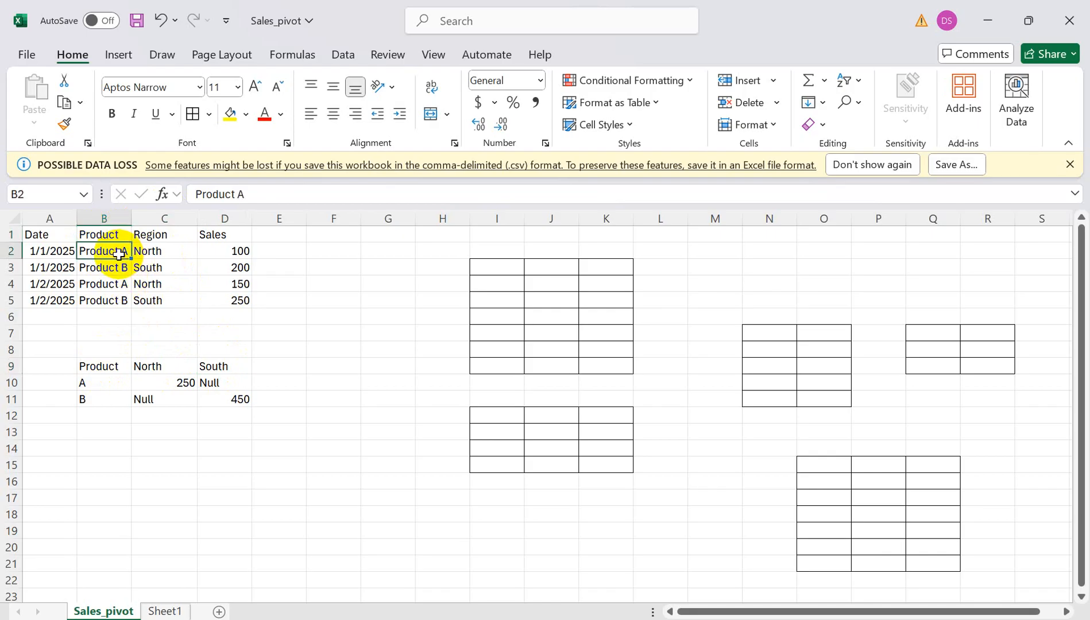
{"action": "left_click", "coordinate": [130, 269]}
Step: Return to the new data flow in Azure Data Factory, add a source to it and hide its properties pane
{"action": "key", "text": "alt+Tab"}
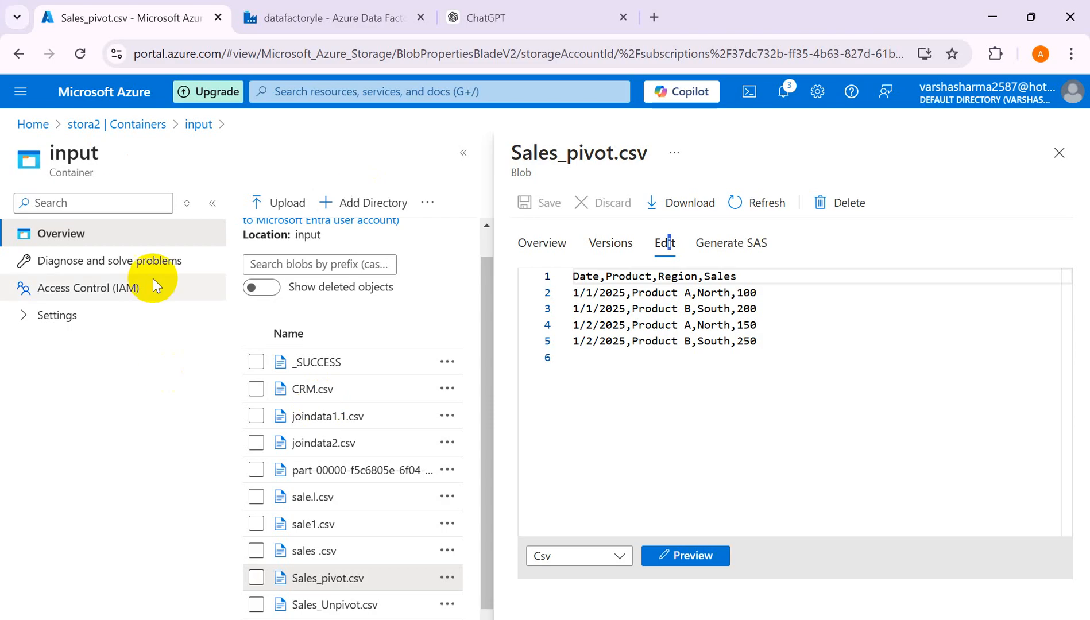
{"action": "left_click", "coordinate": [1056, 155]}
{"action": "left_click", "coordinate": [321, 17]}
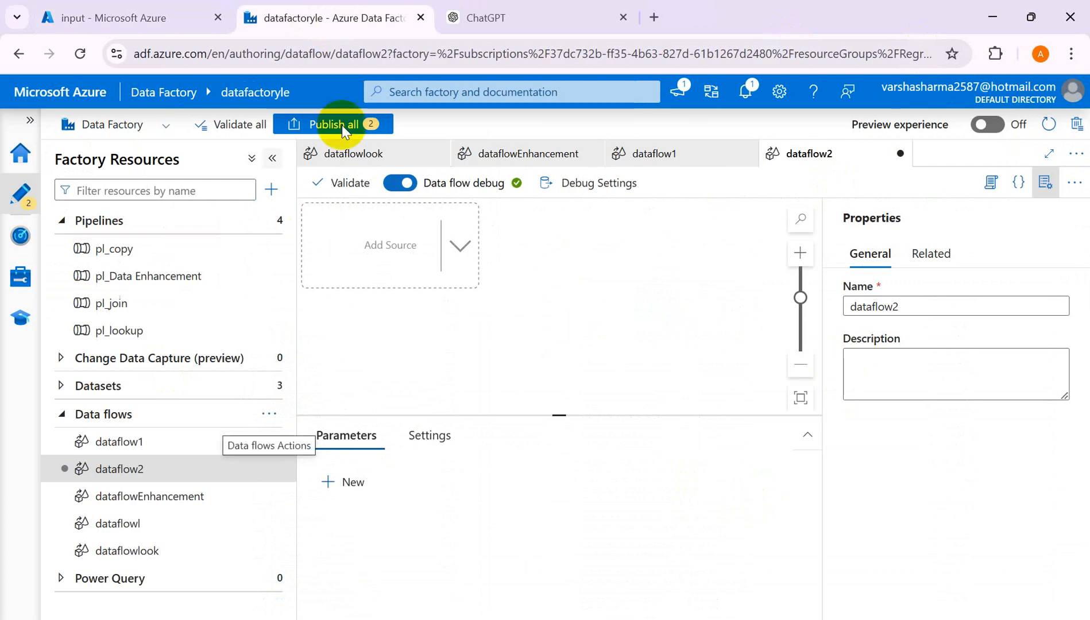
{"action": "left_click", "coordinate": [338, 249]}
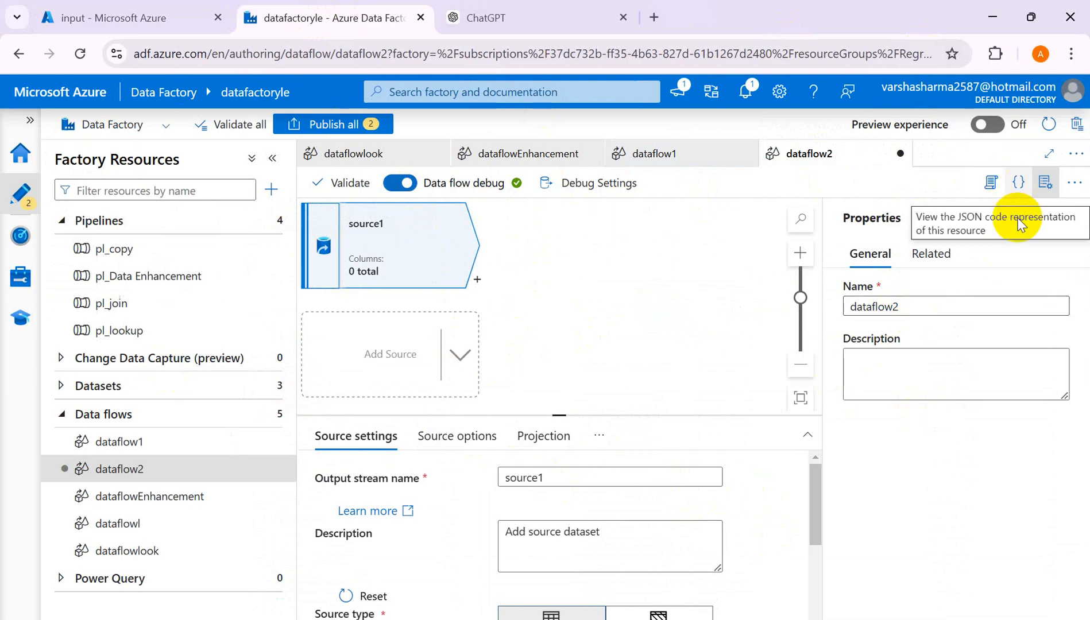
{"action": "left_click", "coordinate": [1045, 183]}
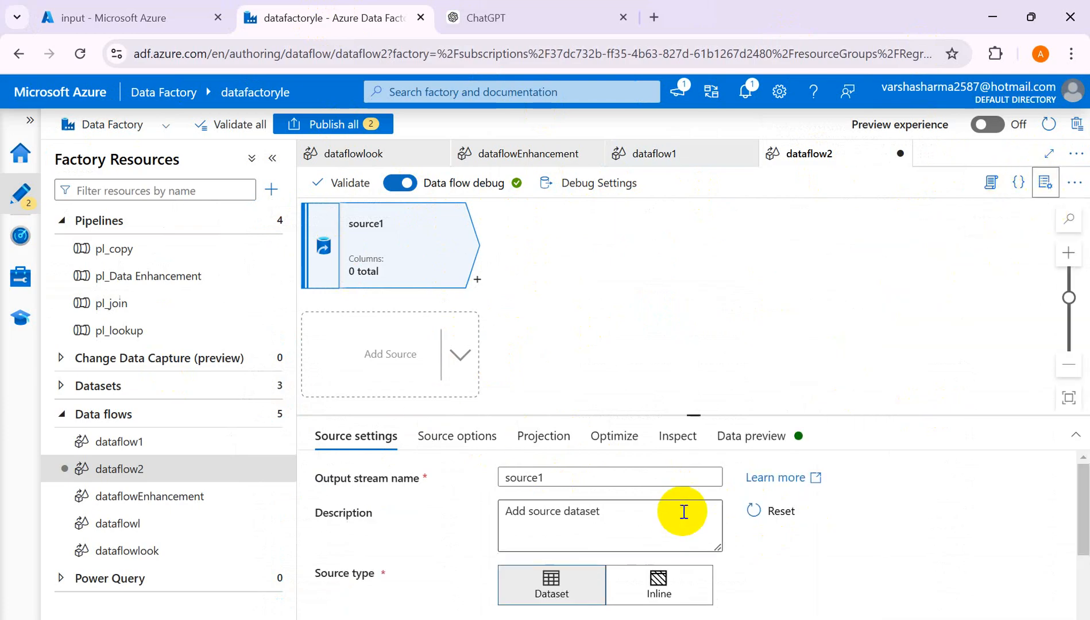
{"action": "scroll", "coordinate": [684, 511], "scroll_direction": "down", "scroll_amount": 3}
{"action": "scroll", "coordinate": [689, 511], "scroll_direction": "up", "scroll_amount": 2}
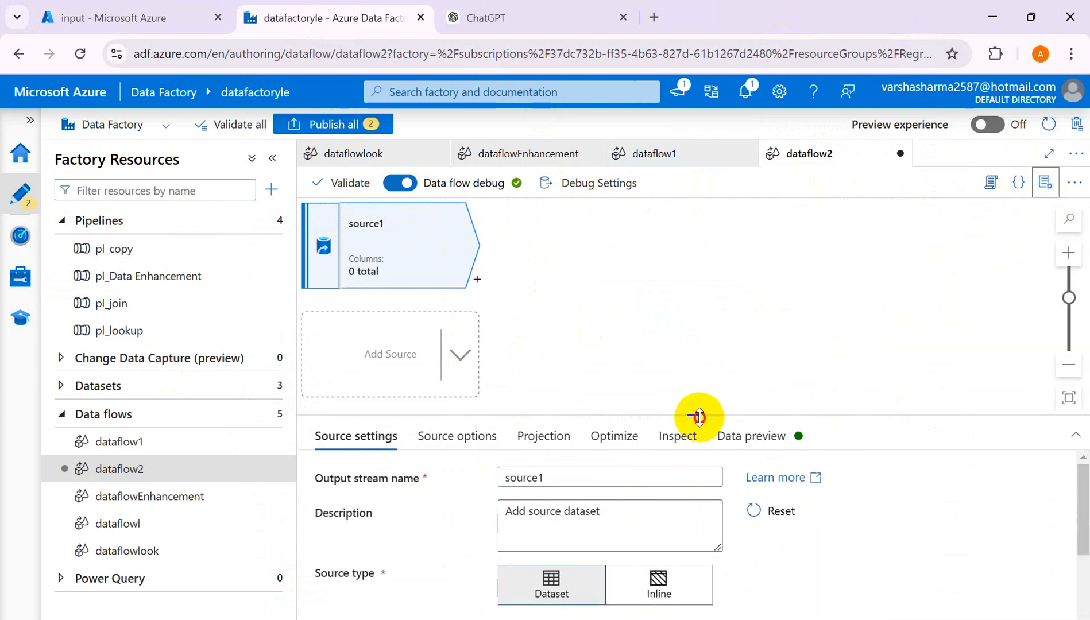
Step: Start a new dataset for source1 using Azure Data Lake Storage Gen2 as the data store and DelimitedText as the format
{"action": "left_click_drag", "start_coordinate": [698, 414], "coordinate": [706, 316]}
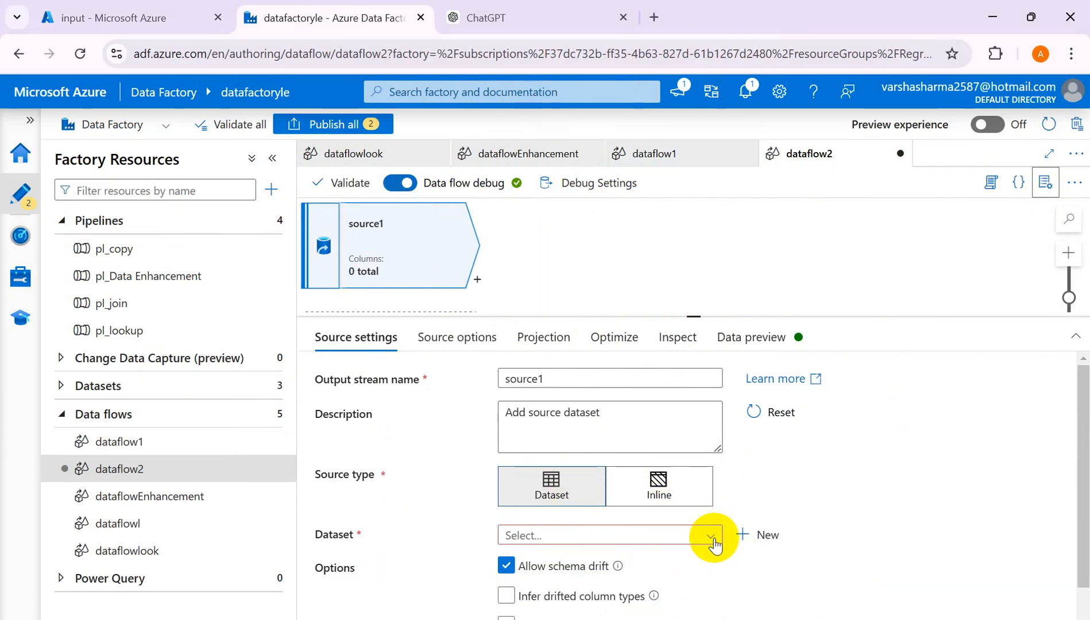
{"action": "left_click", "coordinate": [744, 536]}
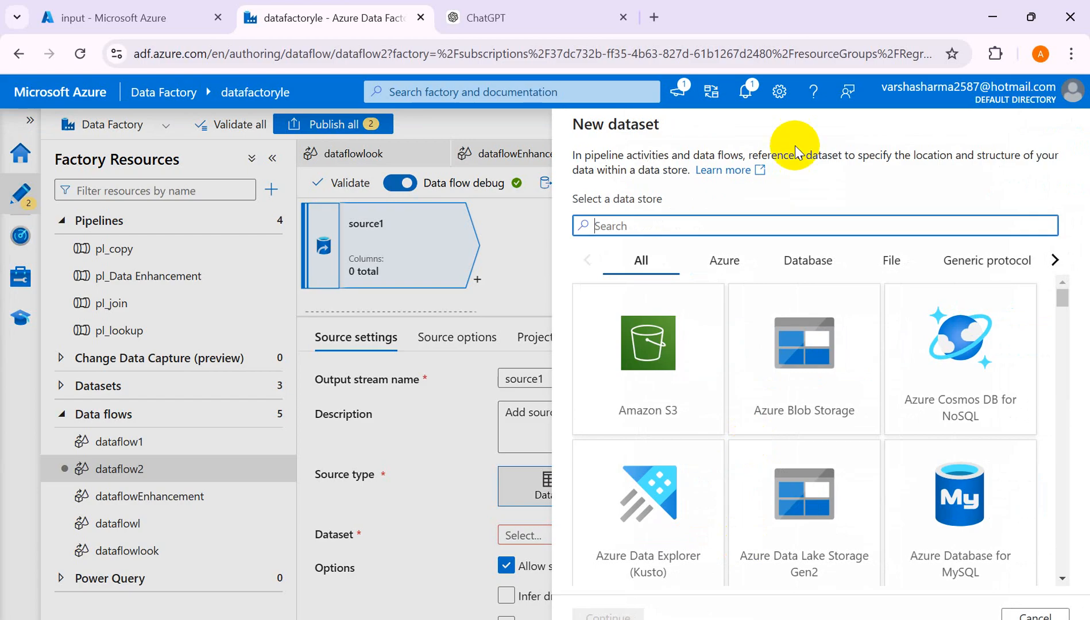
{"action": "left_click", "coordinate": [812, 540]}
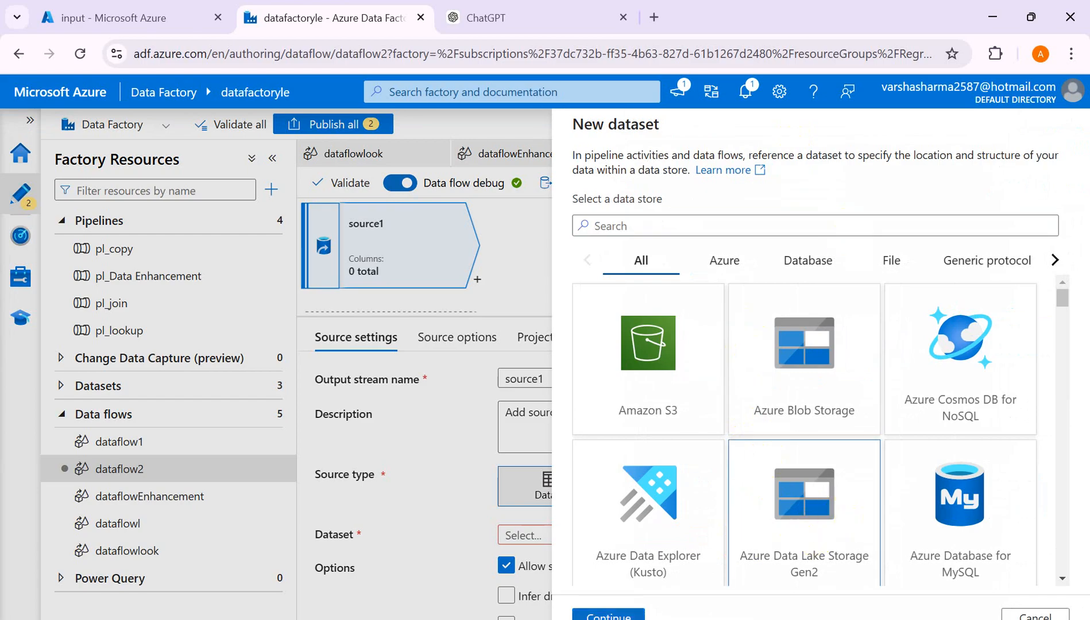
{"action": "left_click", "coordinate": [608, 614]}
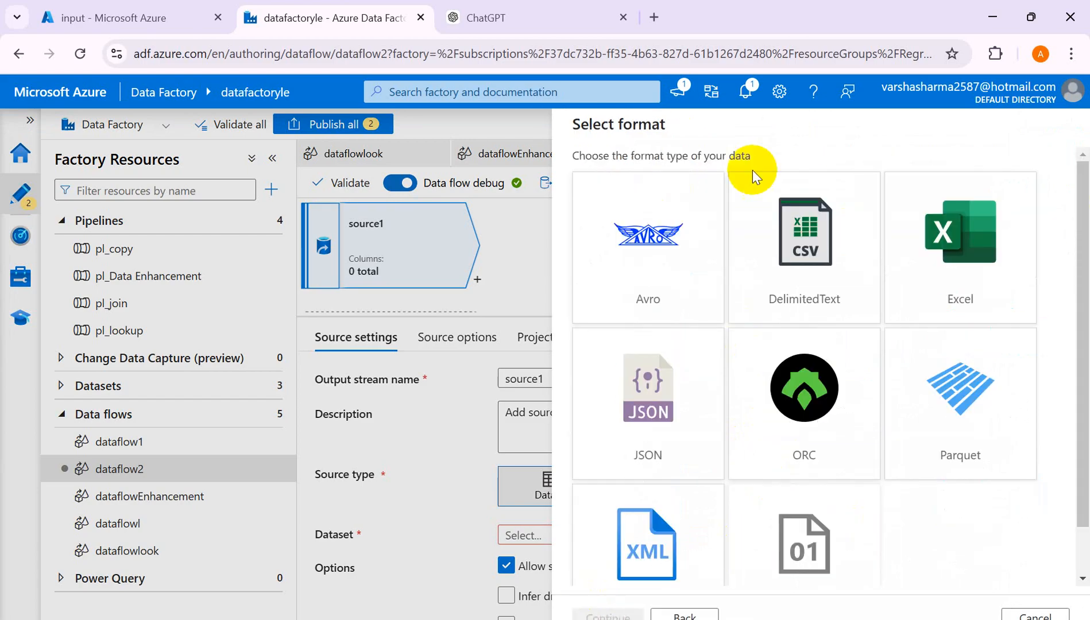
{"action": "left_click", "coordinate": [811, 258]}
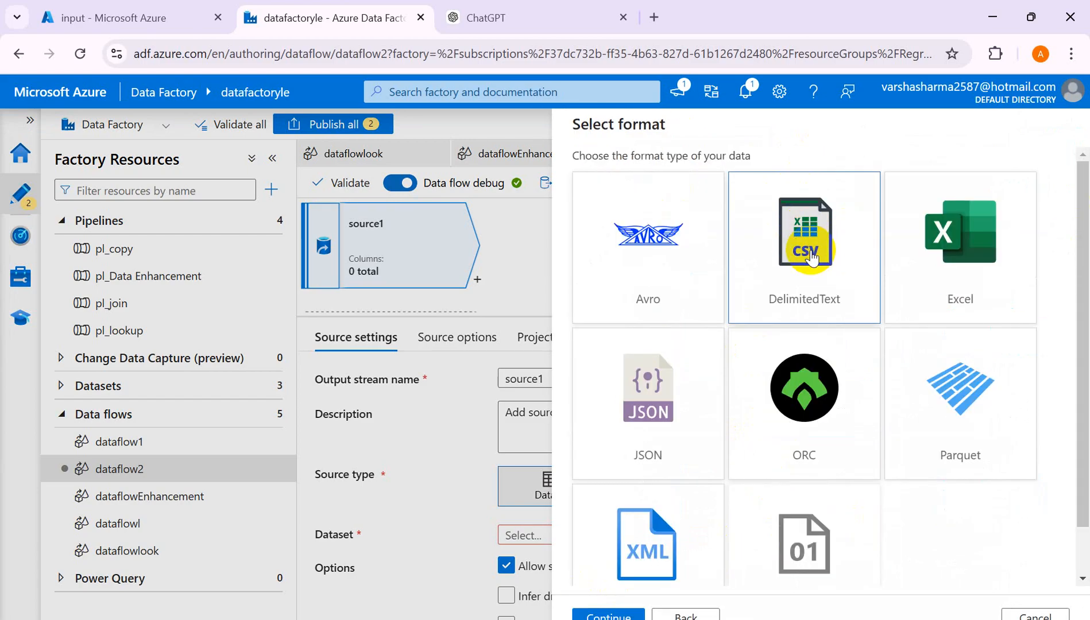
{"action": "left_click", "coordinate": [109, 18]}
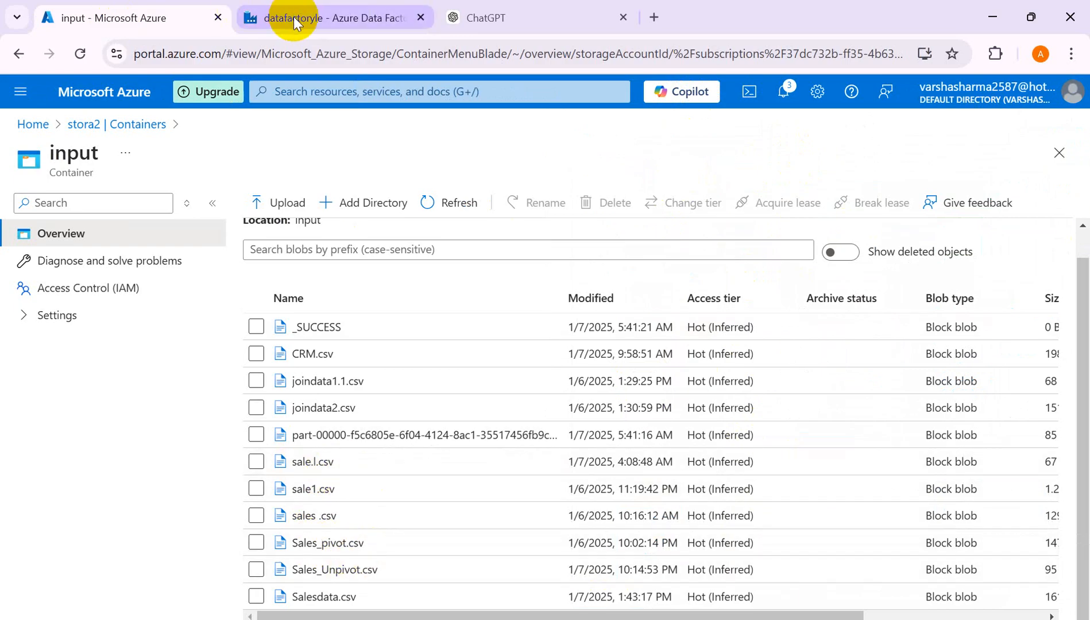
{"action": "left_click", "coordinate": [327, 18]}
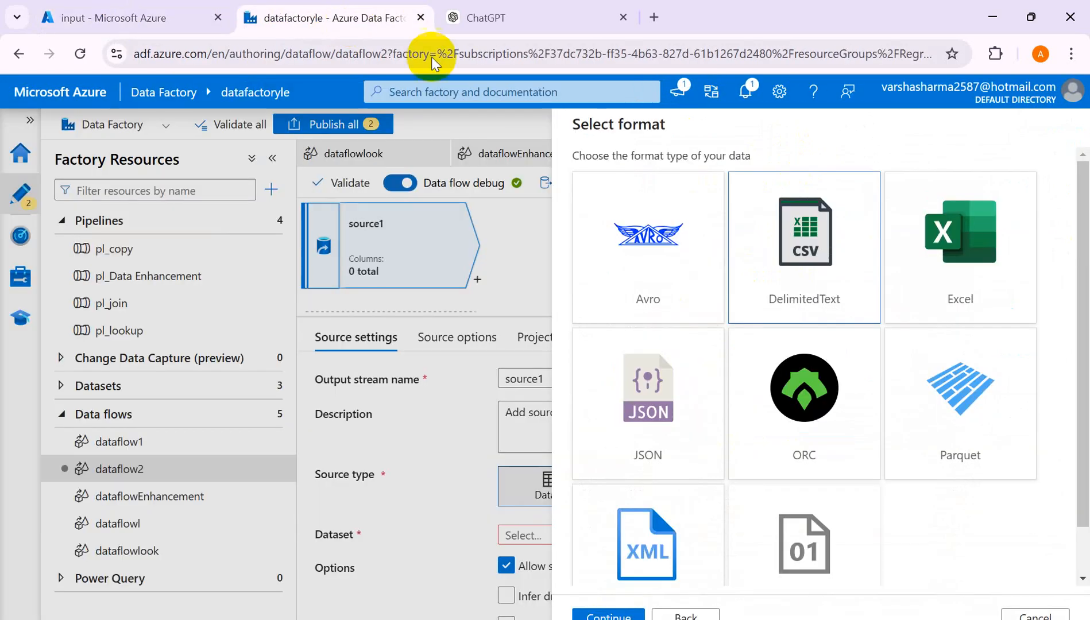
{"action": "left_click", "coordinate": [619, 615]}
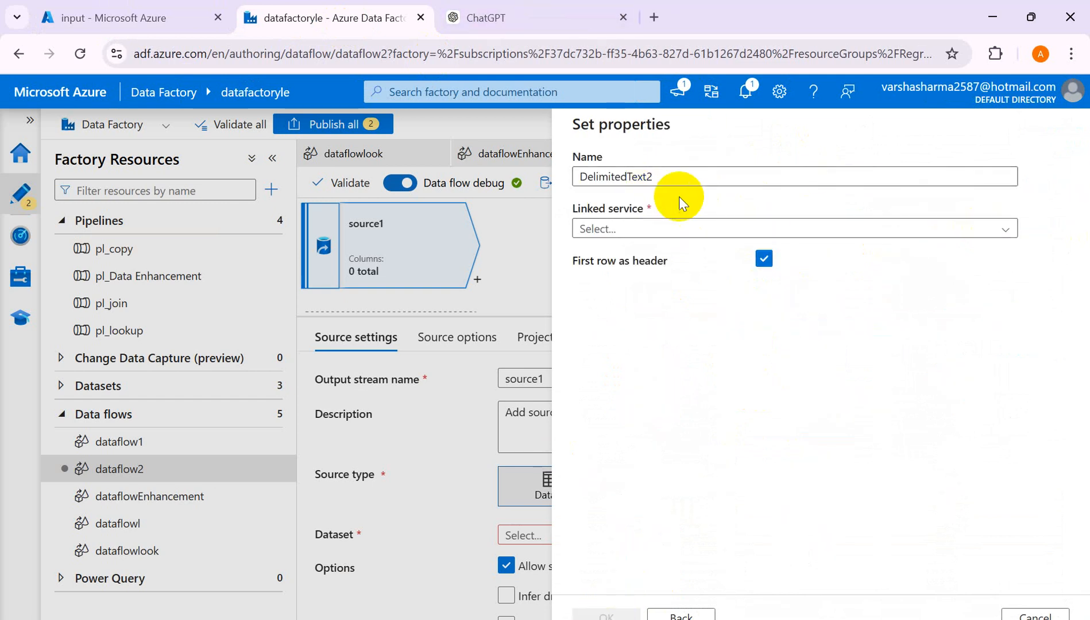
Step: Create the dataset with linked service ls_adlsgen2 and the file Sales_pivot.csv from the input folder
{"action": "left_click", "coordinate": [1003, 230]}
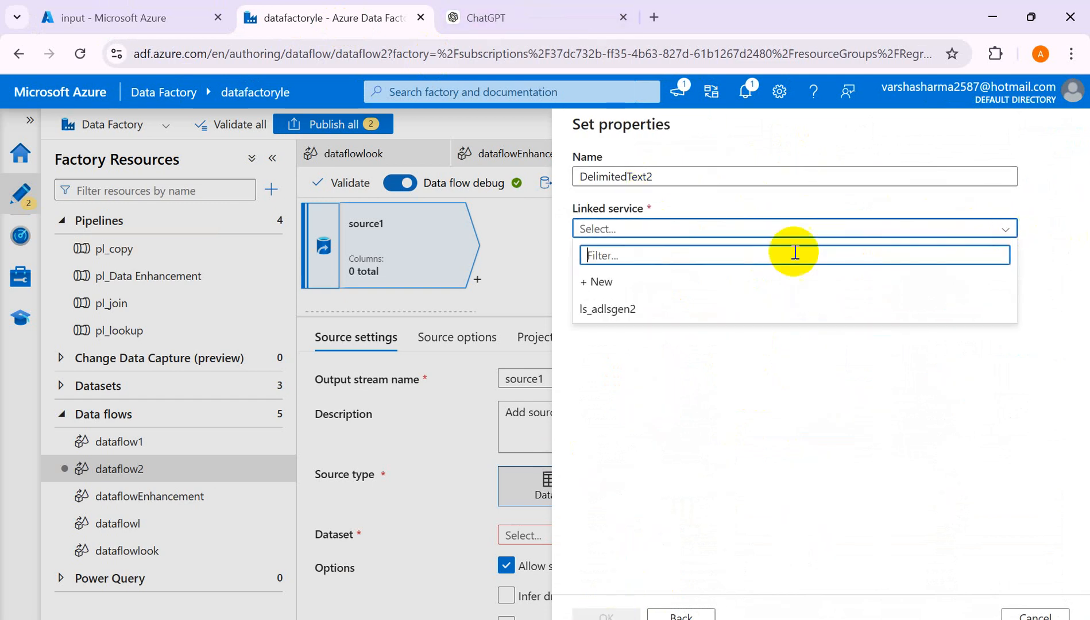
{"action": "left_click", "coordinate": [637, 309]}
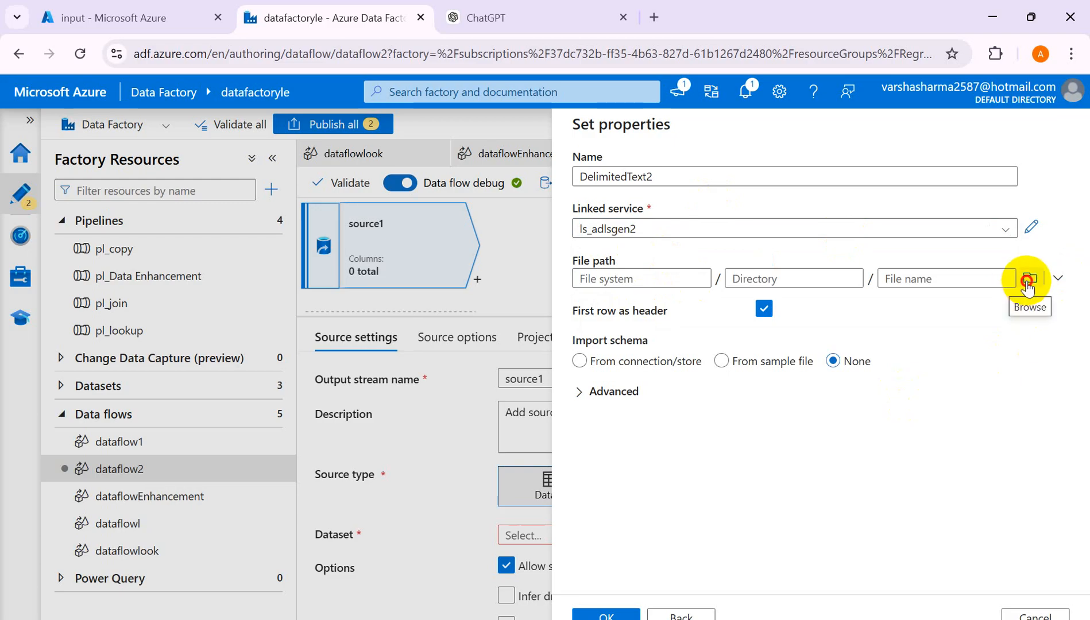
{"action": "left_click", "coordinate": [1028, 282]}
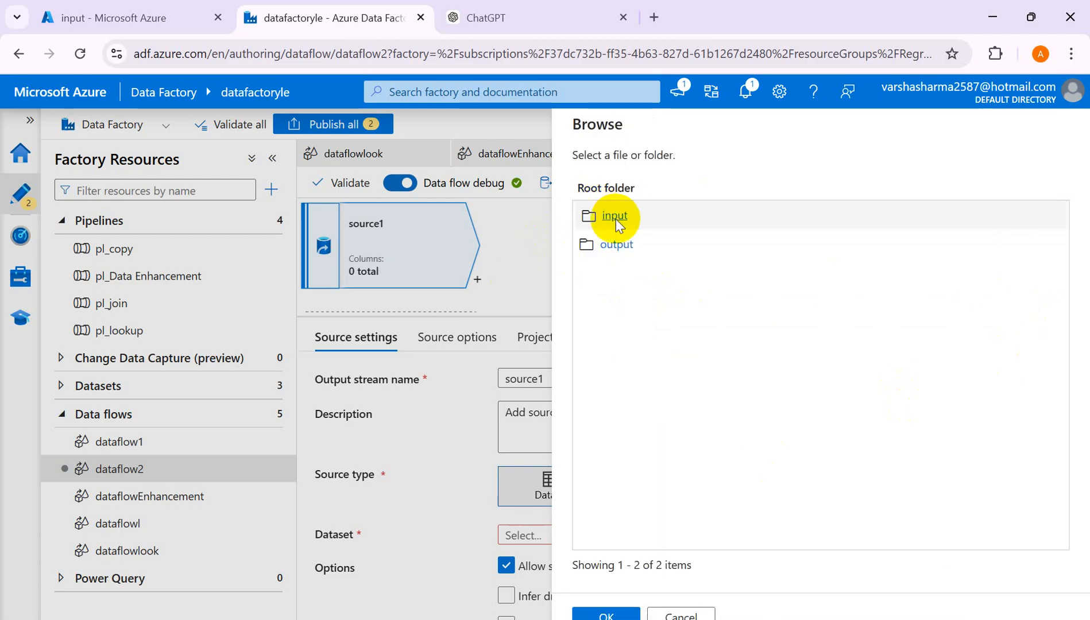
{"action": "left_click", "coordinate": [615, 216]}
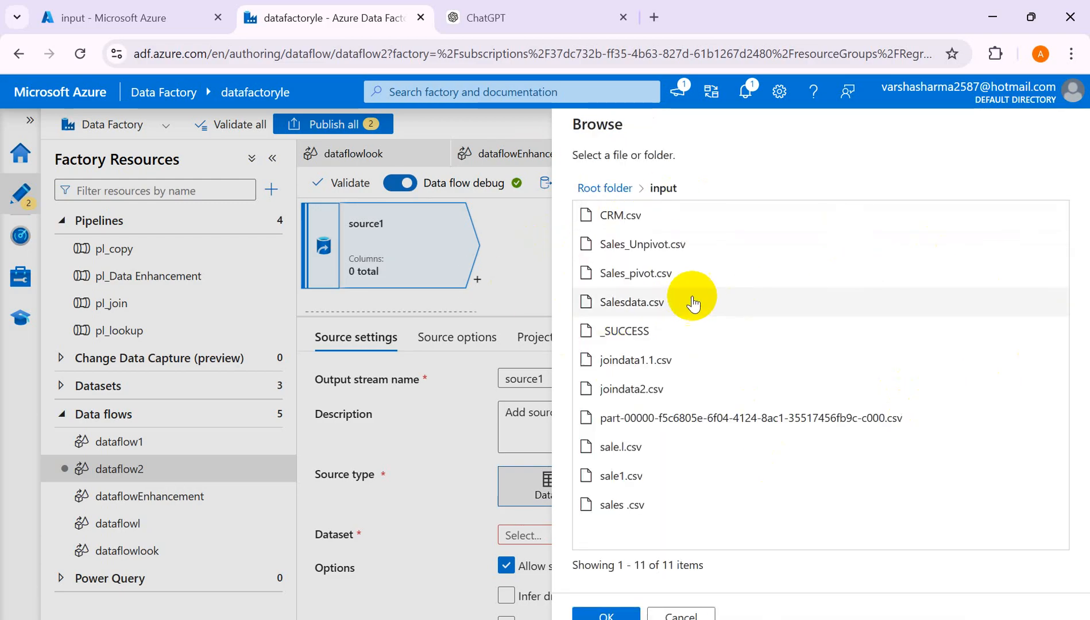
{"action": "left_click", "coordinate": [651, 277]}
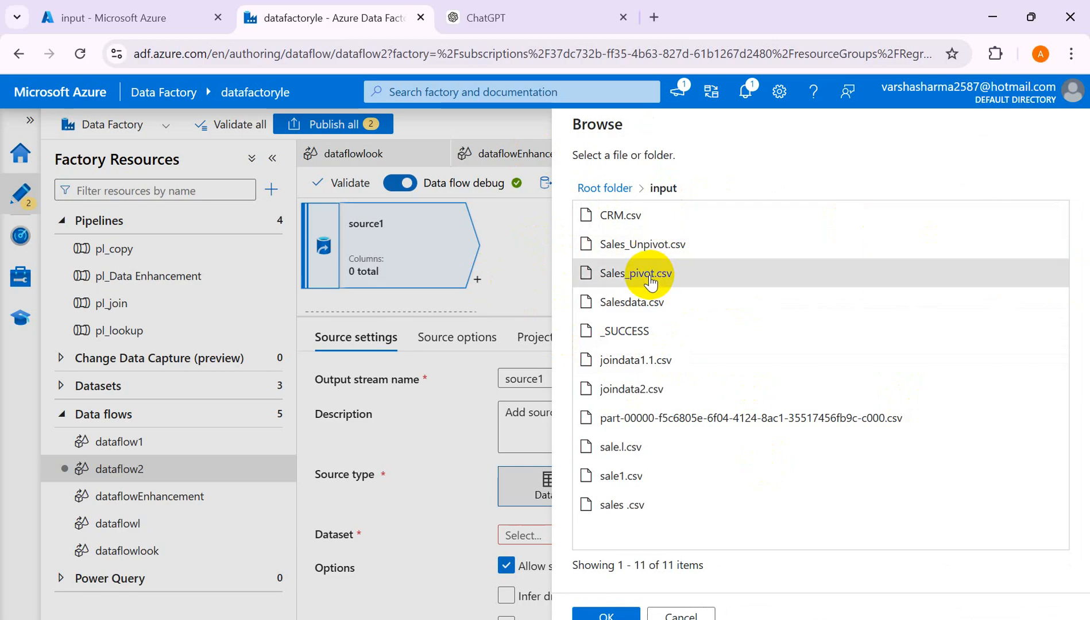
{"action": "left_click", "coordinate": [610, 615]}
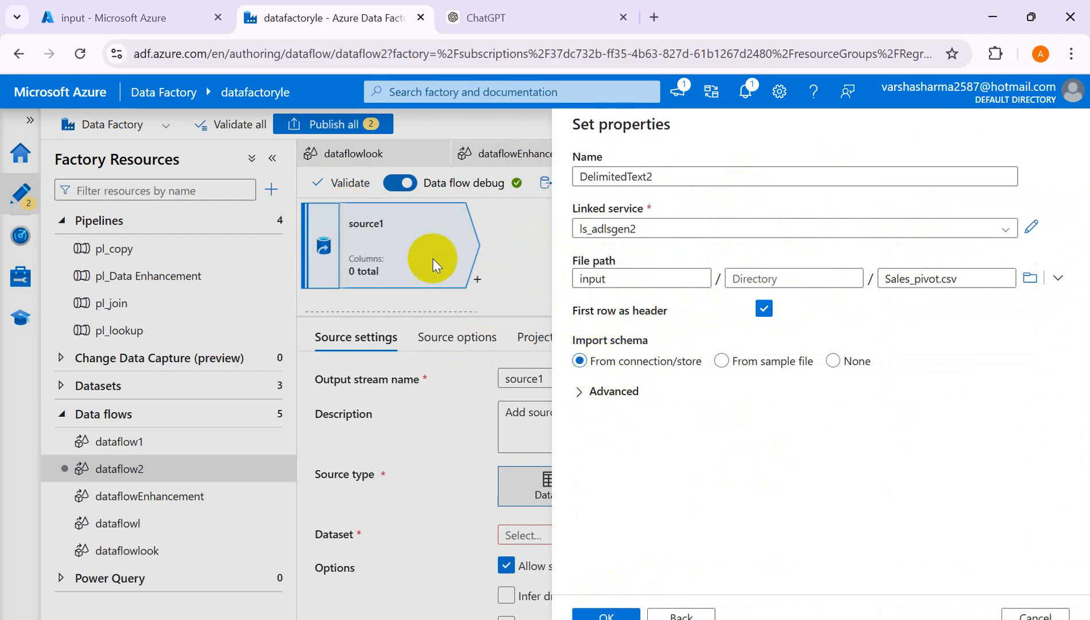
{"action": "left_click", "coordinate": [600, 614]}
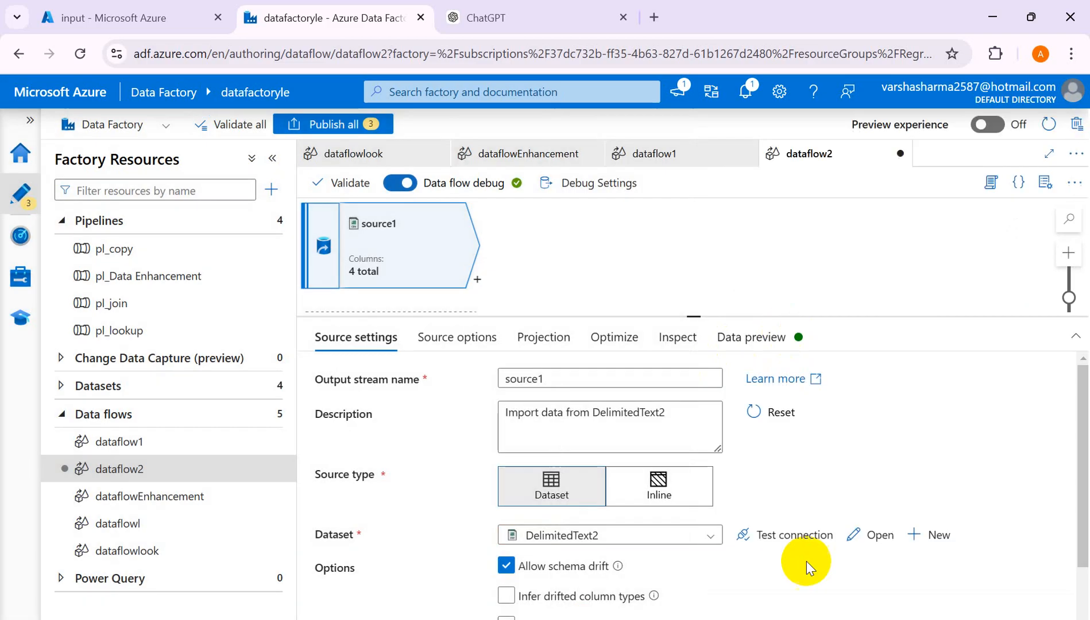
Step: Test the source dataset's connection and review the contents of Sales_pivot.csv in the Azure portal's input container before returning to the data flow
{"action": "scroll", "coordinate": [960, 489], "scroll_direction": "down", "scroll_amount": 2}
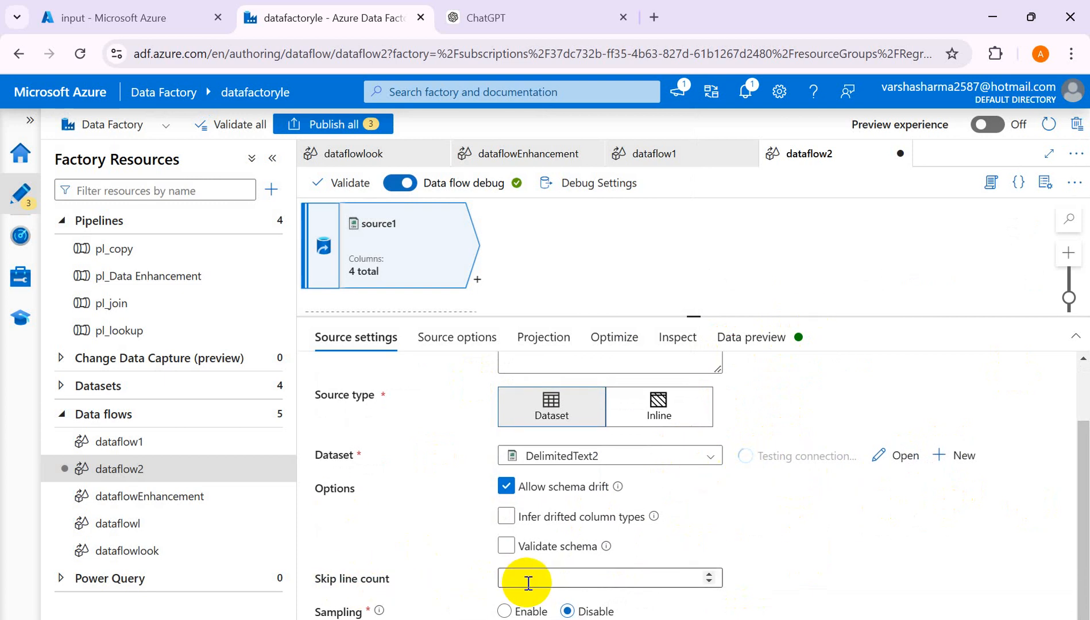
{"action": "left_click", "coordinate": [108, 21]}
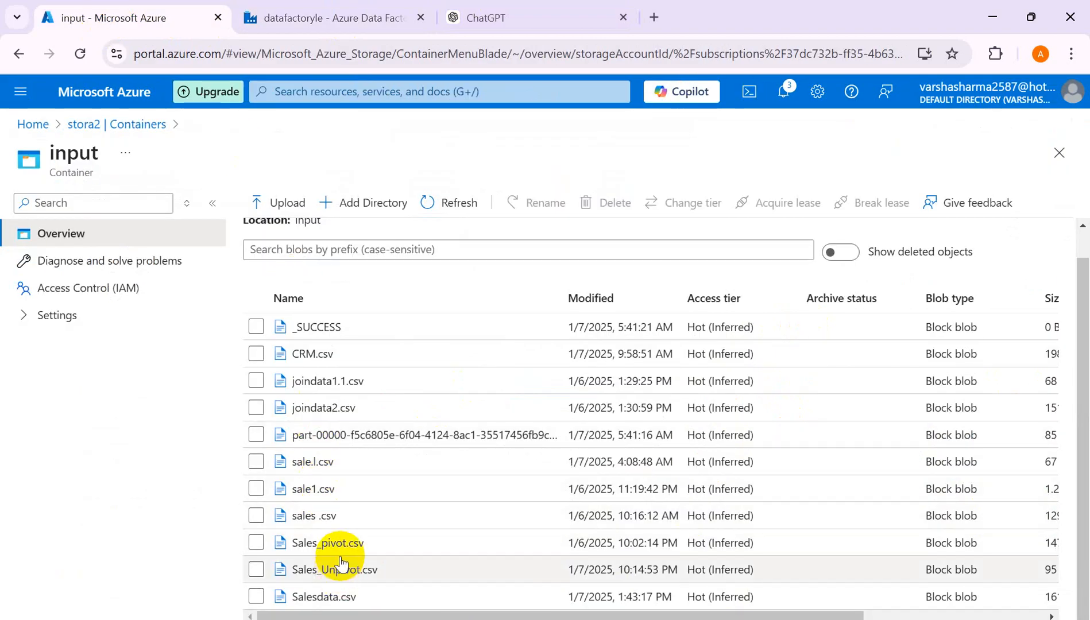
{"action": "left_click", "coordinate": [330, 546]}
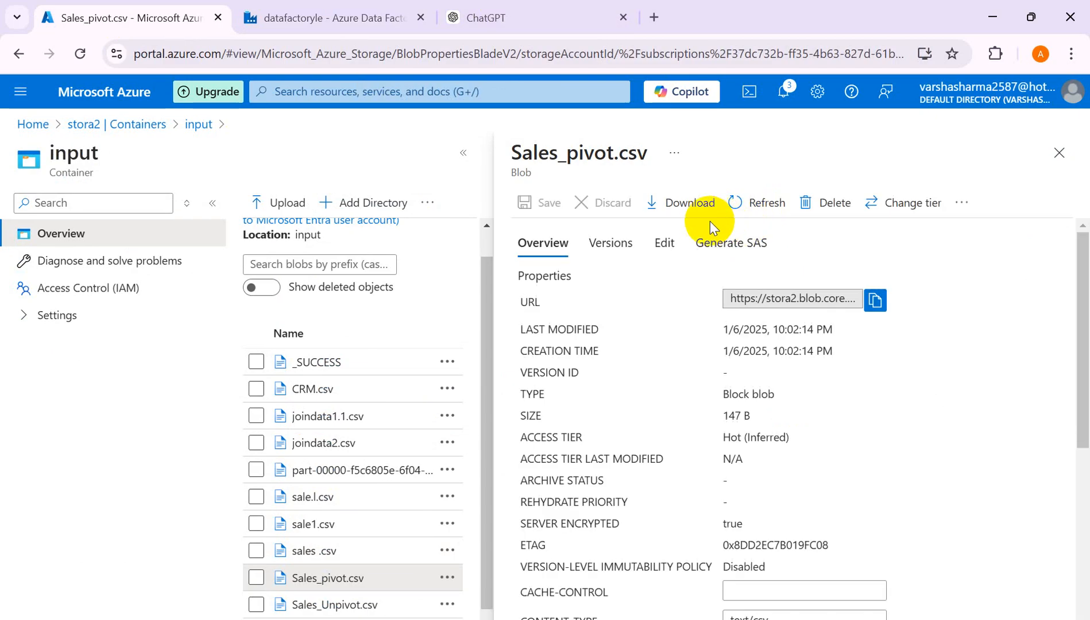
{"action": "left_click", "coordinate": [664, 243]}
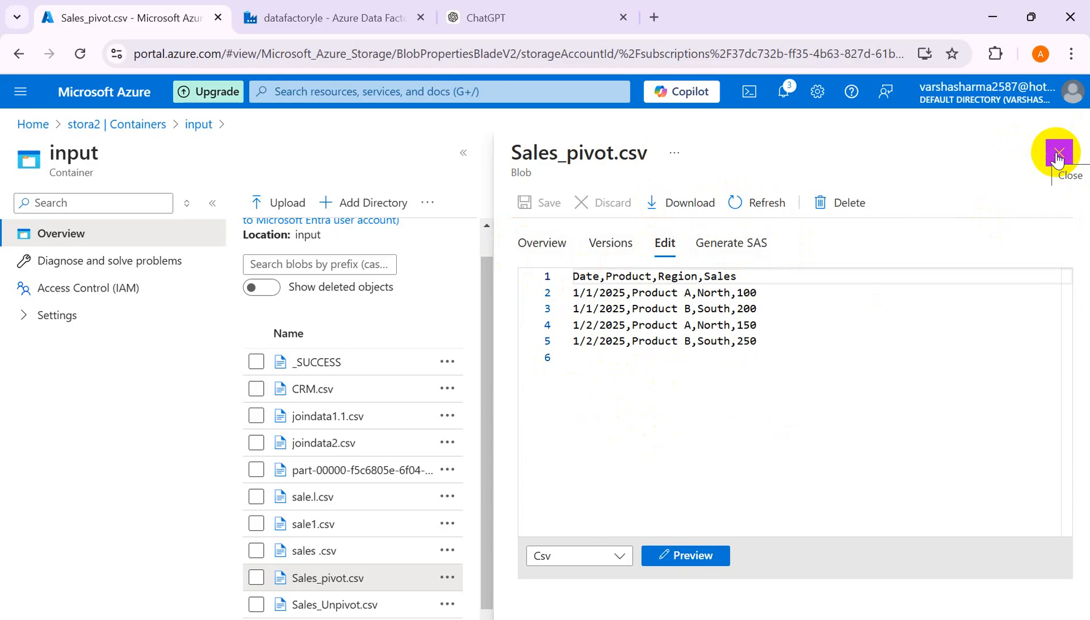
{"action": "left_click", "coordinate": [1060, 154]}
{"action": "left_click", "coordinate": [397, 17]}
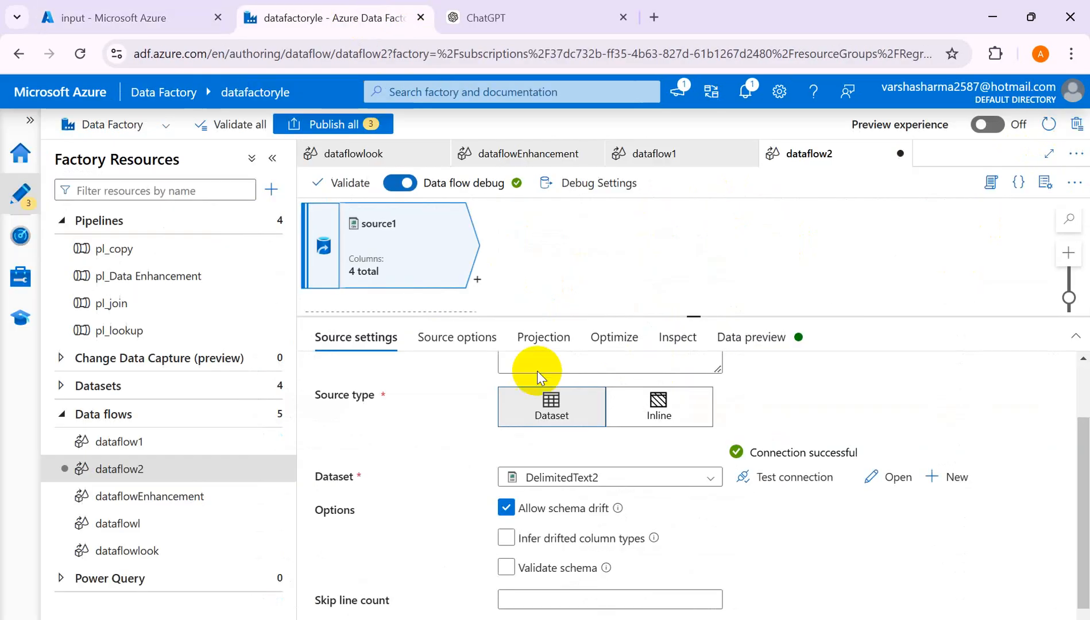
Step: Examine source1's settings, source options and projection, including the sampling option, wildcard paths and column data types
{"action": "scroll", "coordinate": [603, 589], "scroll_direction": "down", "scroll_amount": 2}
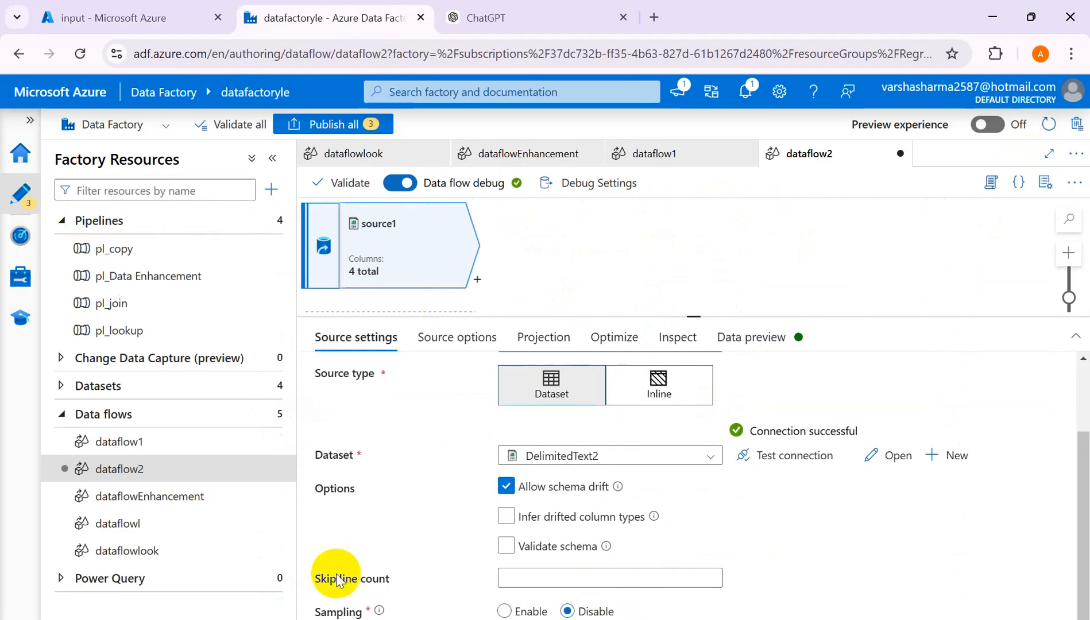
{"action": "mouse_move", "coordinate": [379, 610]}
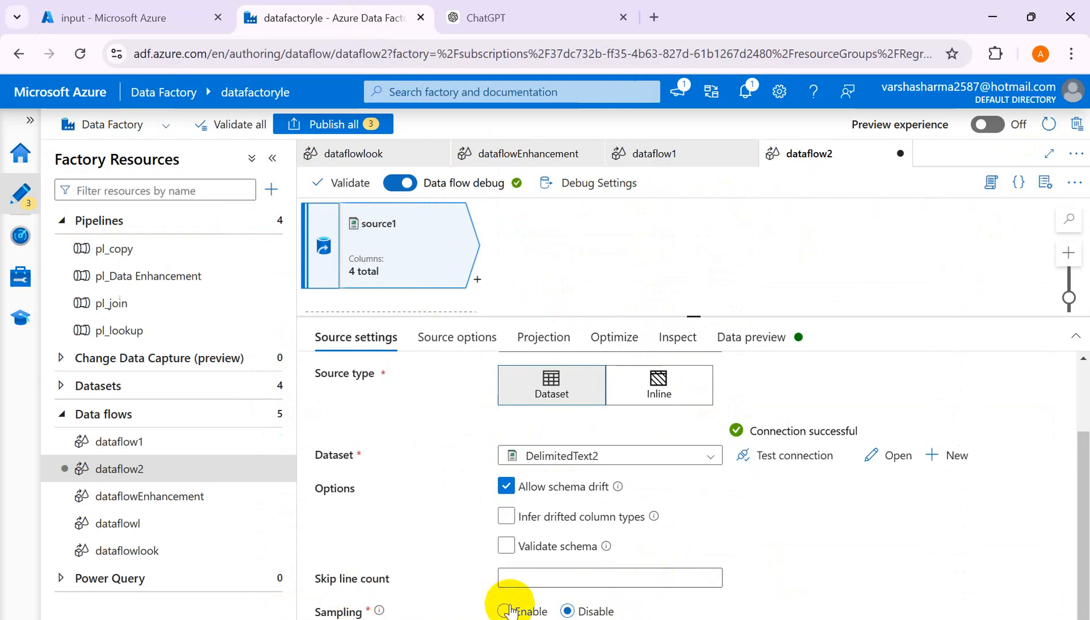
{"action": "left_click", "coordinate": [458, 339]}
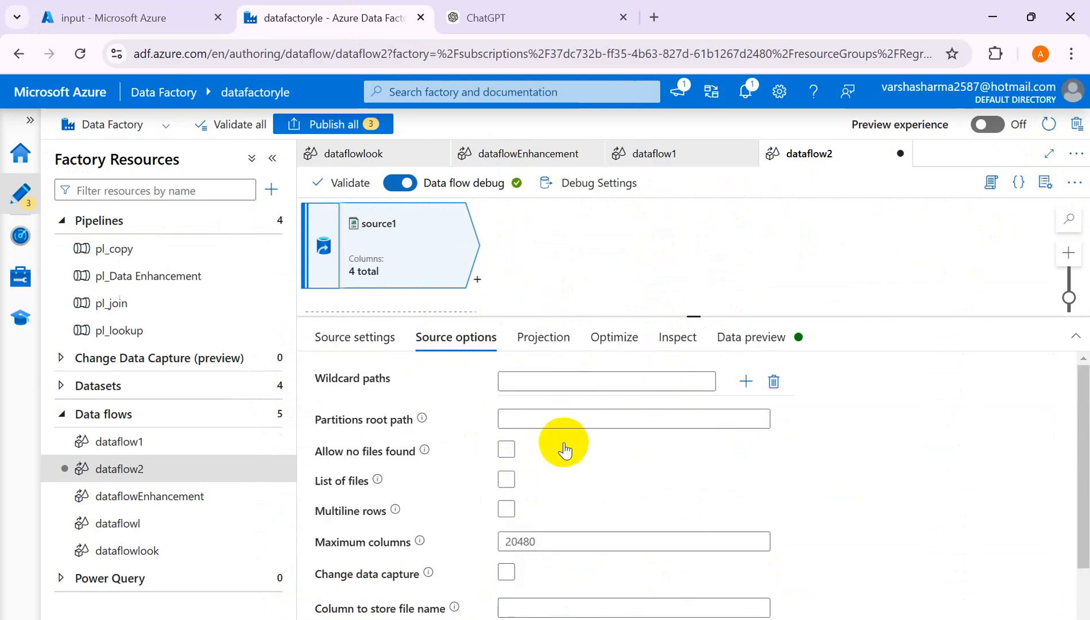
{"action": "scroll", "coordinate": [517, 465], "scroll_direction": "down", "scroll_amount": 2}
{"action": "scroll", "coordinate": [525, 486], "scroll_direction": "up", "scroll_amount": 2}
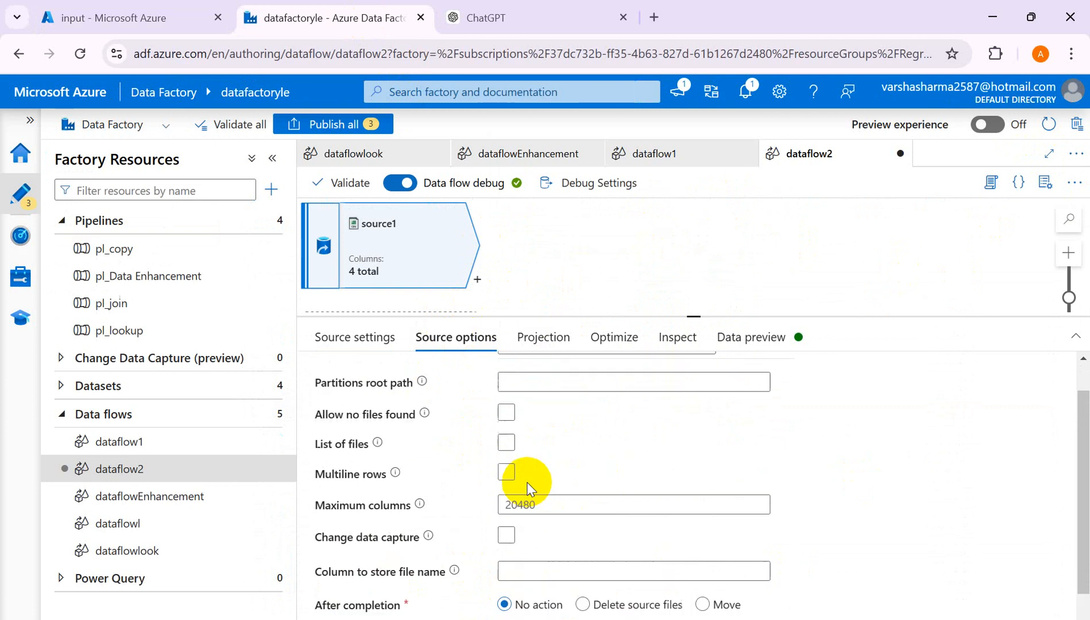
{"action": "left_click", "coordinate": [548, 339]}
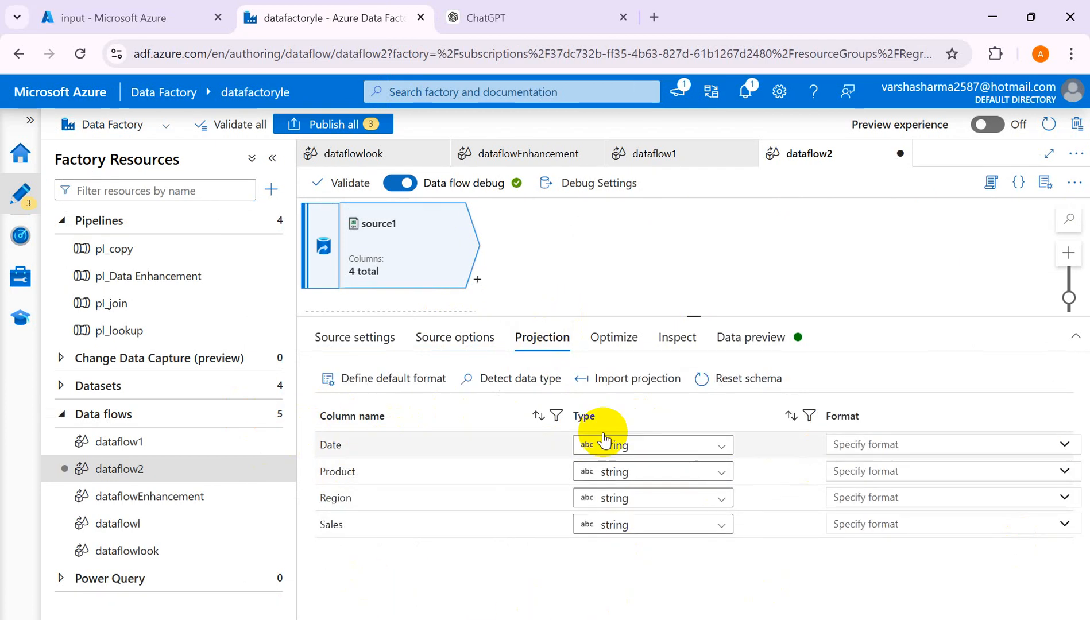
{"action": "left_click", "coordinate": [344, 345]}
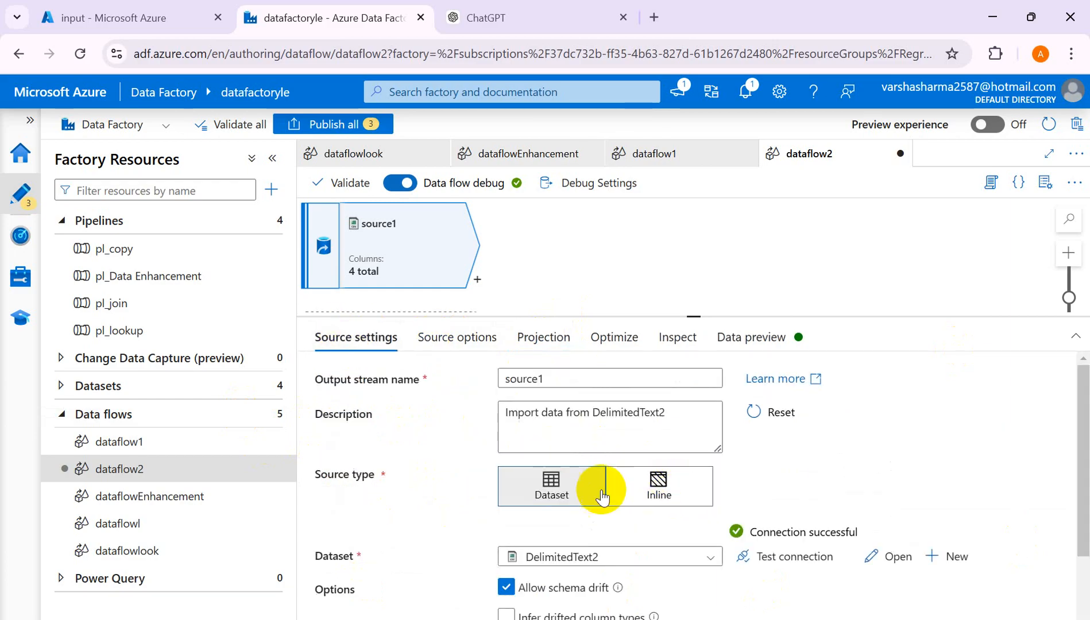
{"action": "left_click", "coordinate": [533, 342]}
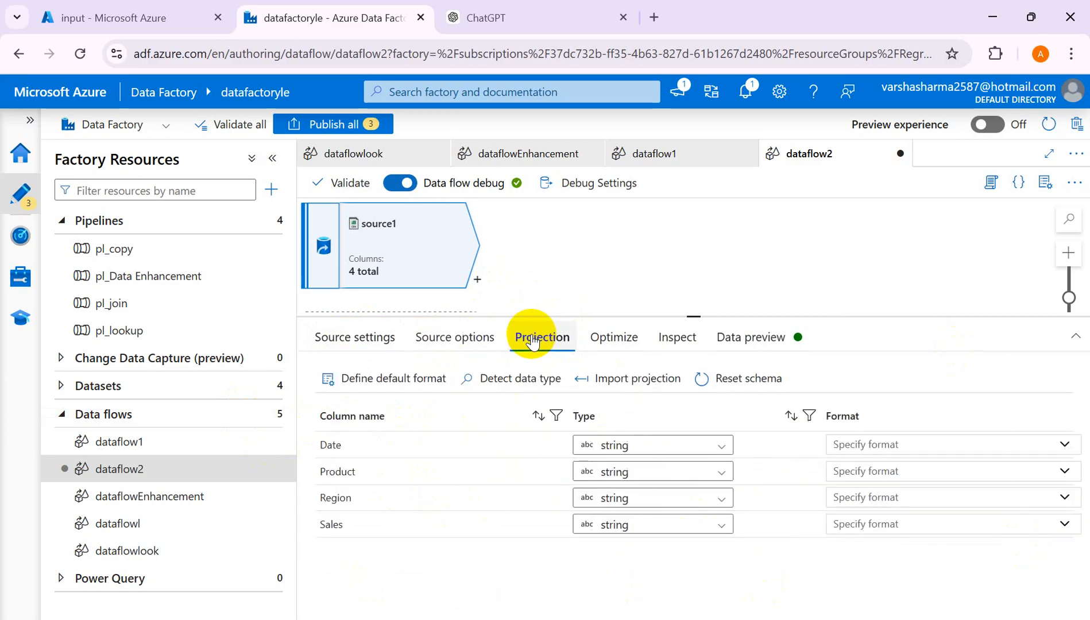
{"action": "left_click", "coordinate": [353, 343]}
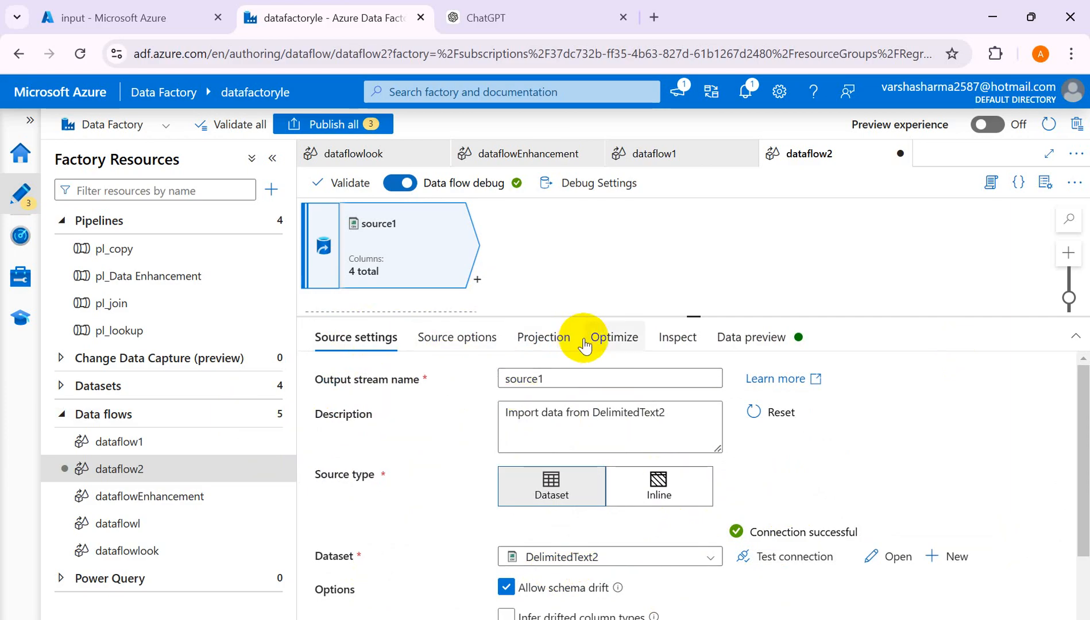
{"action": "left_click", "coordinate": [549, 344]}
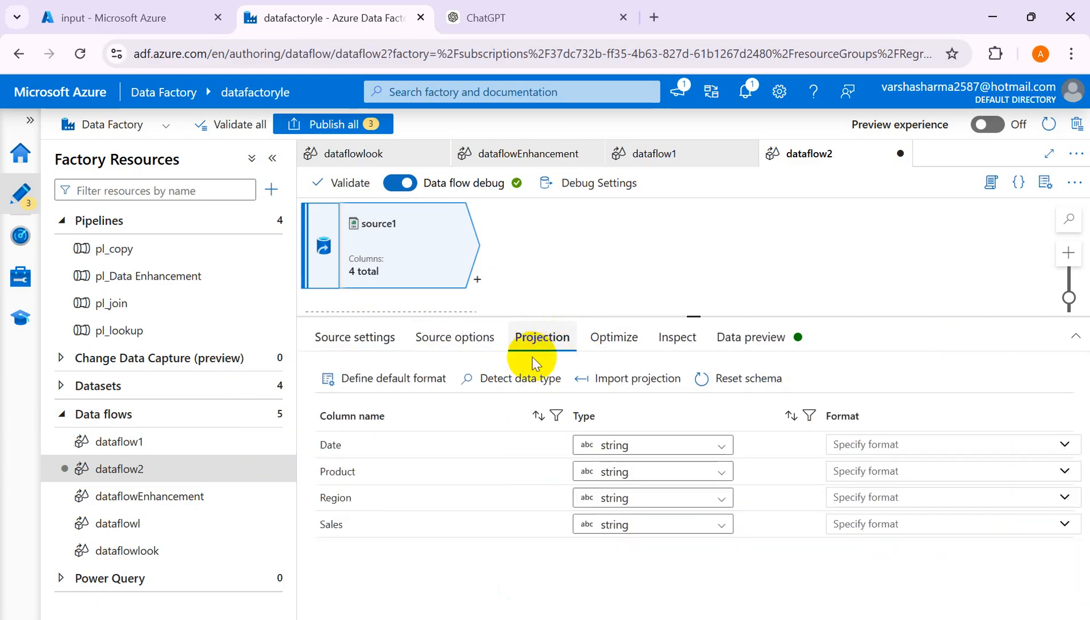
{"action": "left_click", "coordinate": [477, 347]}
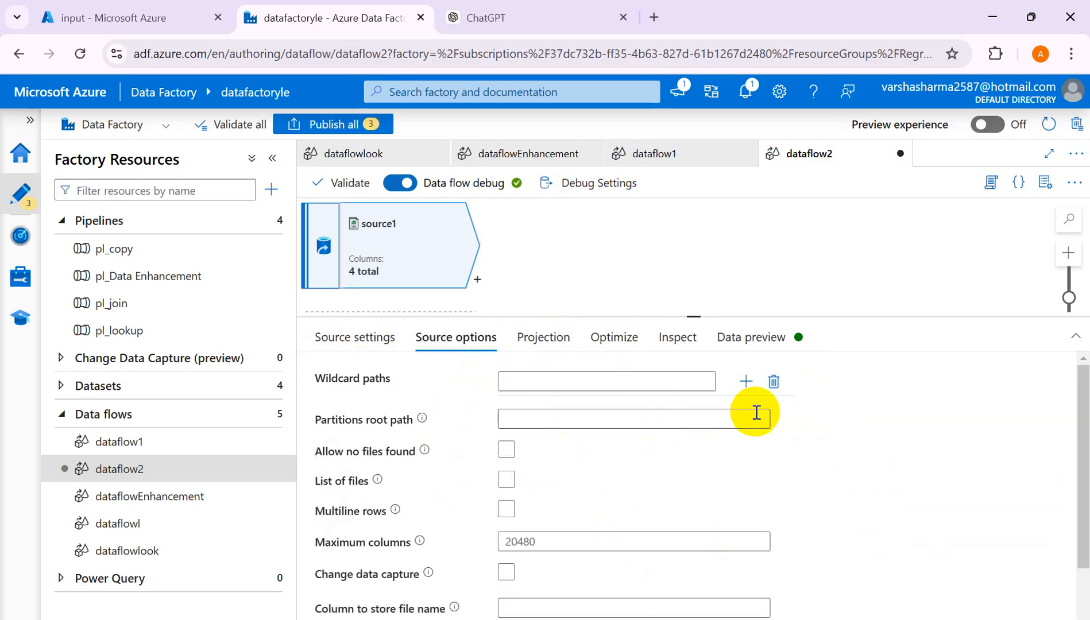
{"action": "left_click", "coordinate": [348, 339]}
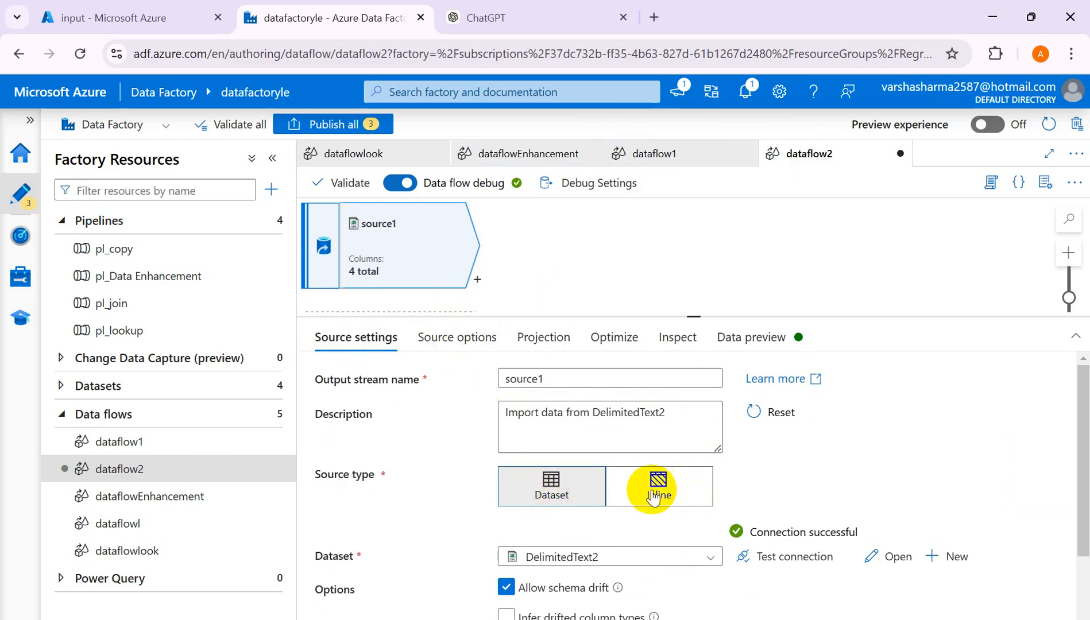
Step: Set the Sales column's data type to decimal in source1's projection
{"action": "left_click", "coordinate": [543, 344]}
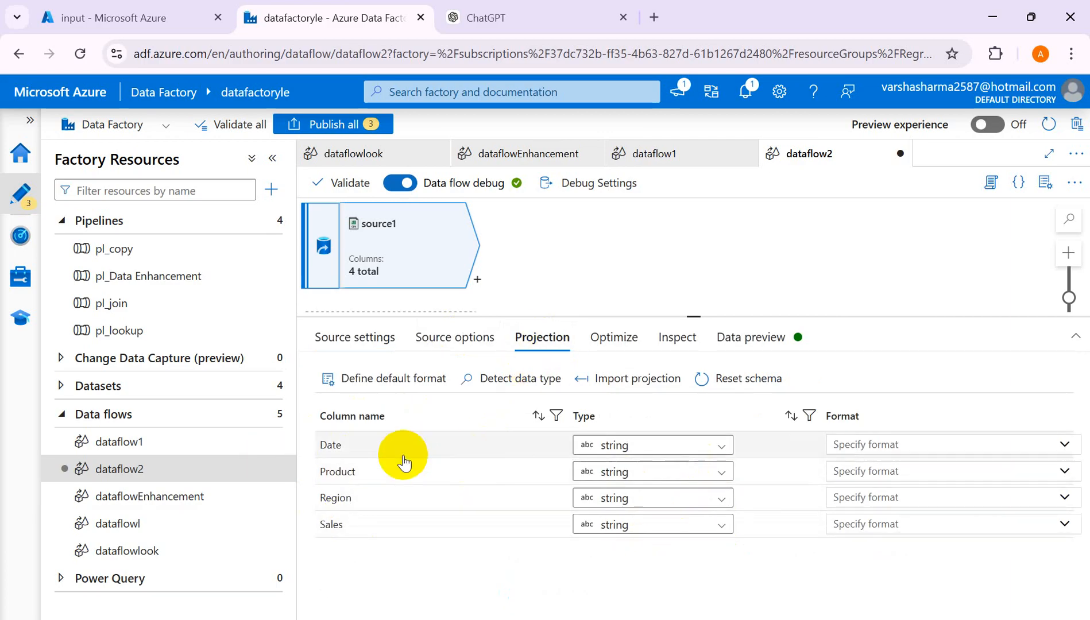
{"action": "left_click", "coordinate": [721, 525]}
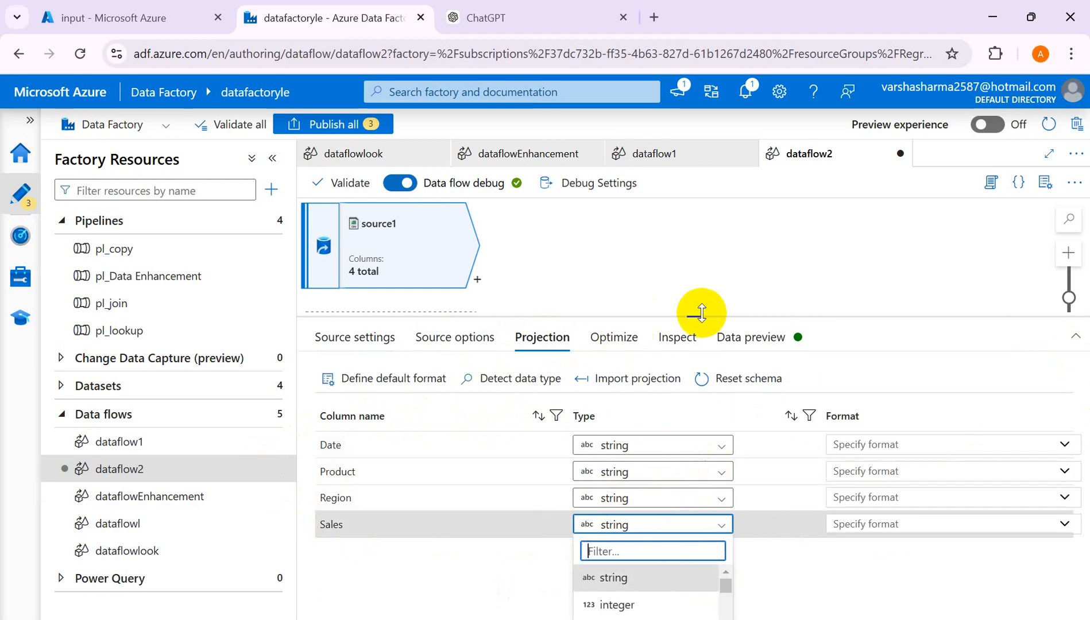
{"action": "left_click_drag", "start_coordinate": [695, 316], "coordinate": [702, 223]}
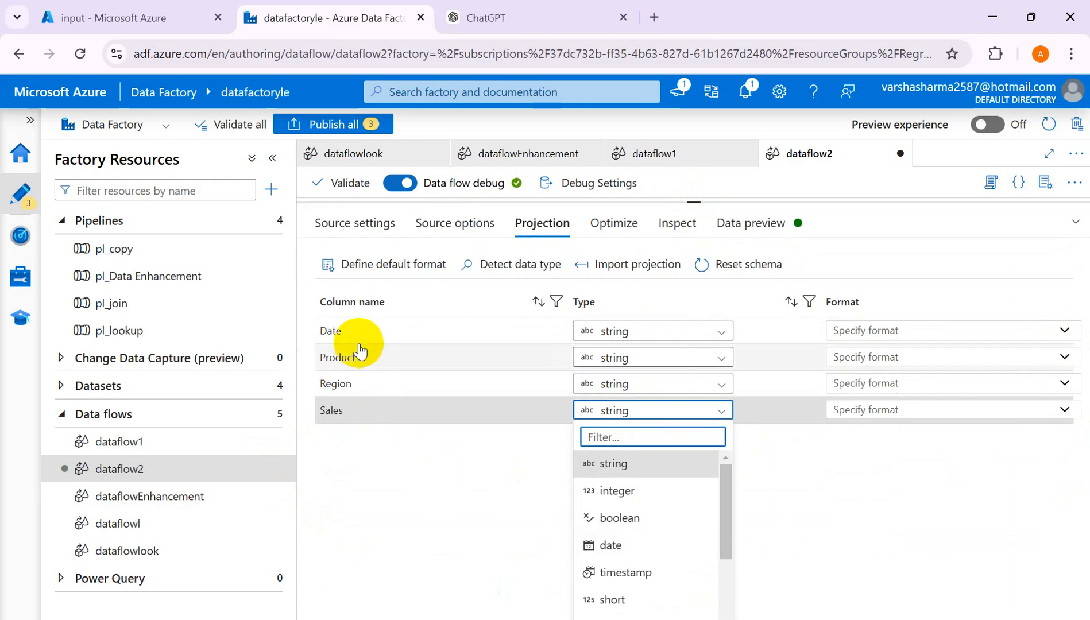
{"action": "left_click_drag", "start_coordinate": [722, 513], "coordinate": [726, 584]}
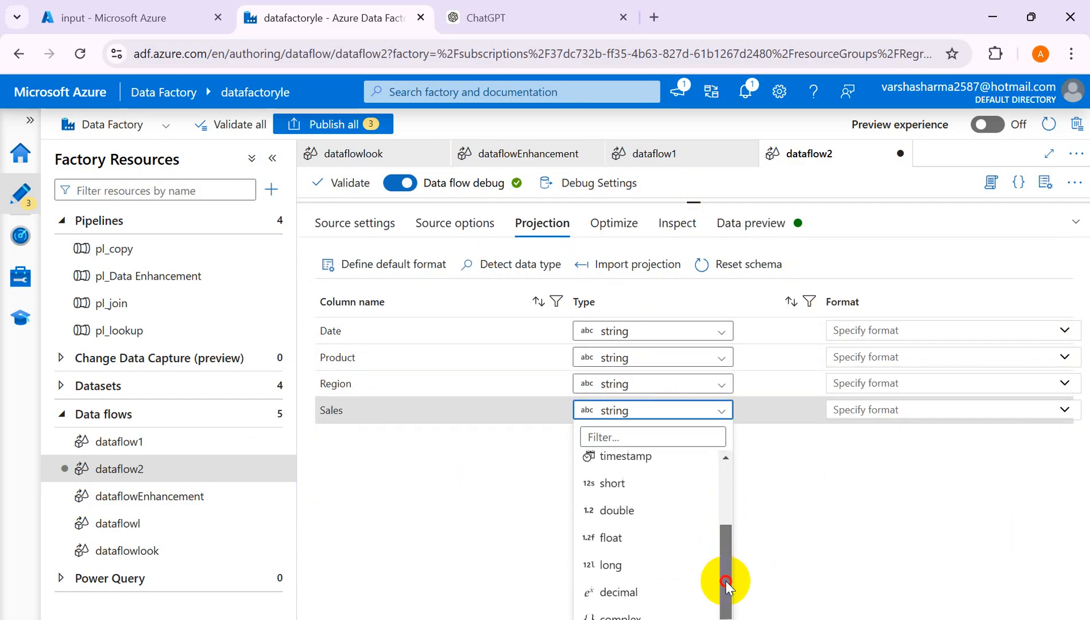
{"action": "left_click", "coordinate": [642, 592]}
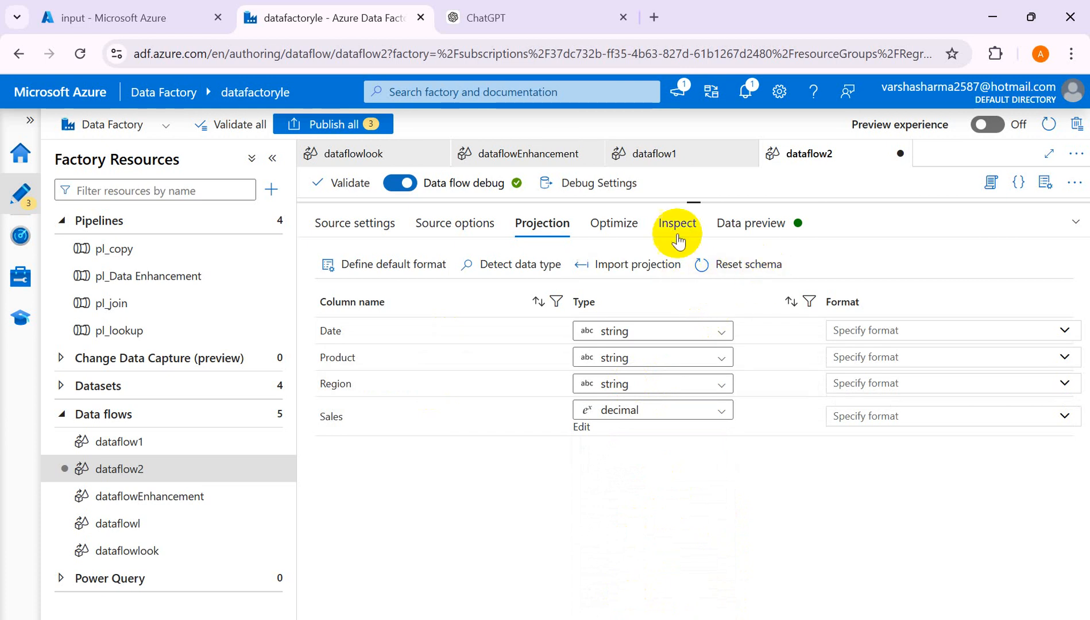
{"action": "left_click_drag", "start_coordinate": [693, 200], "coordinate": [675, 311]}
Step: Review source1's partitioning option and column schema, and refresh its data preview
{"action": "left_click", "coordinate": [611, 333]}
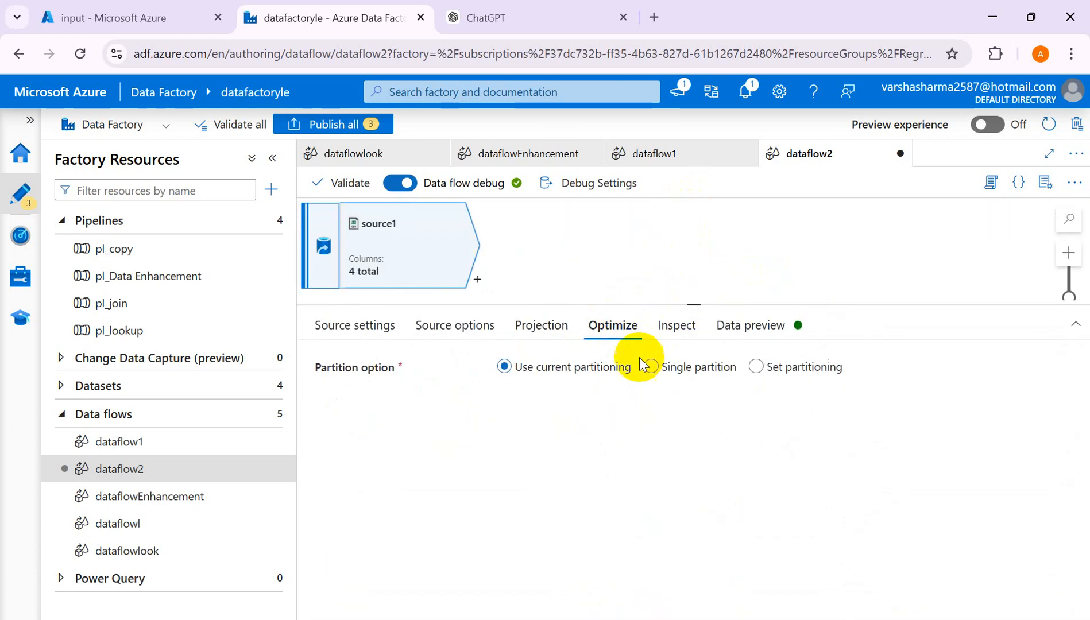
{"action": "left_click", "coordinate": [671, 333]}
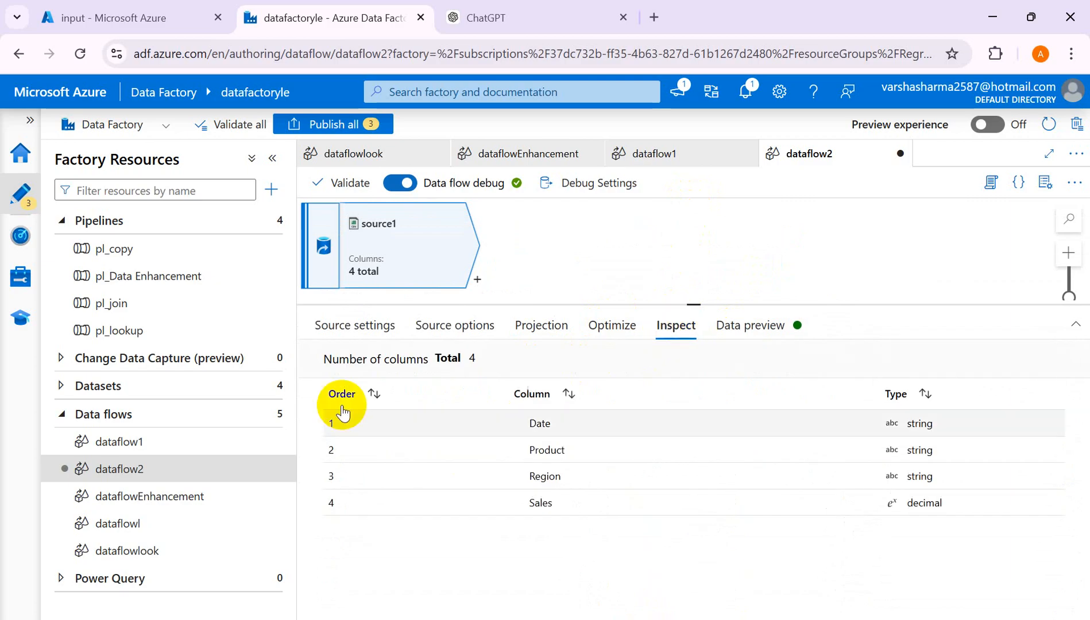
{"action": "left_click", "coordinate": [745, 338]}
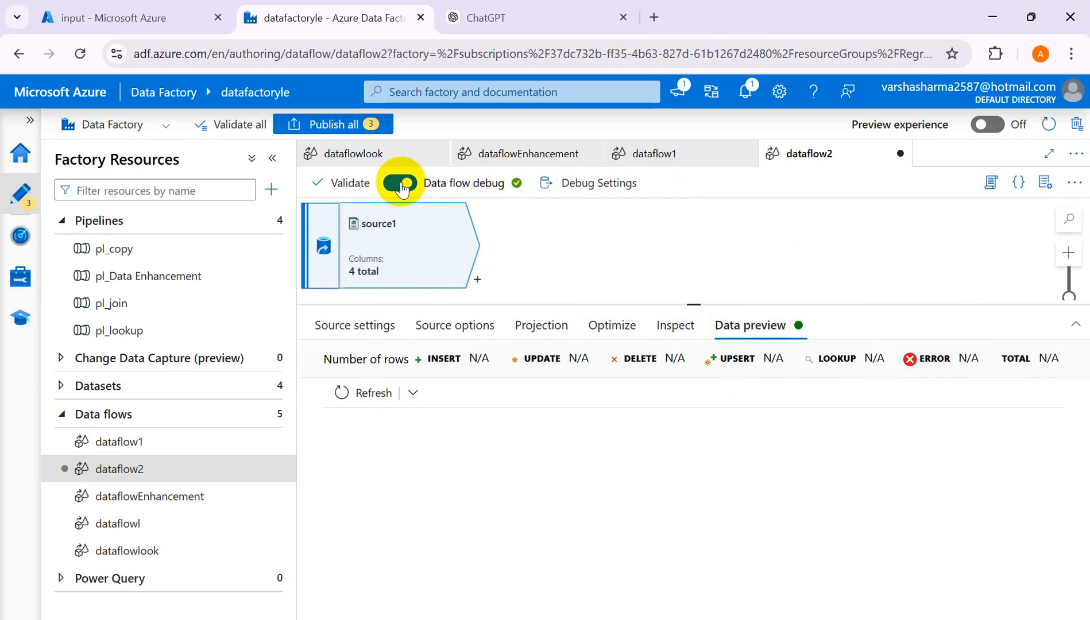
{"action": "left_click", "coordinate": [366, 393]}
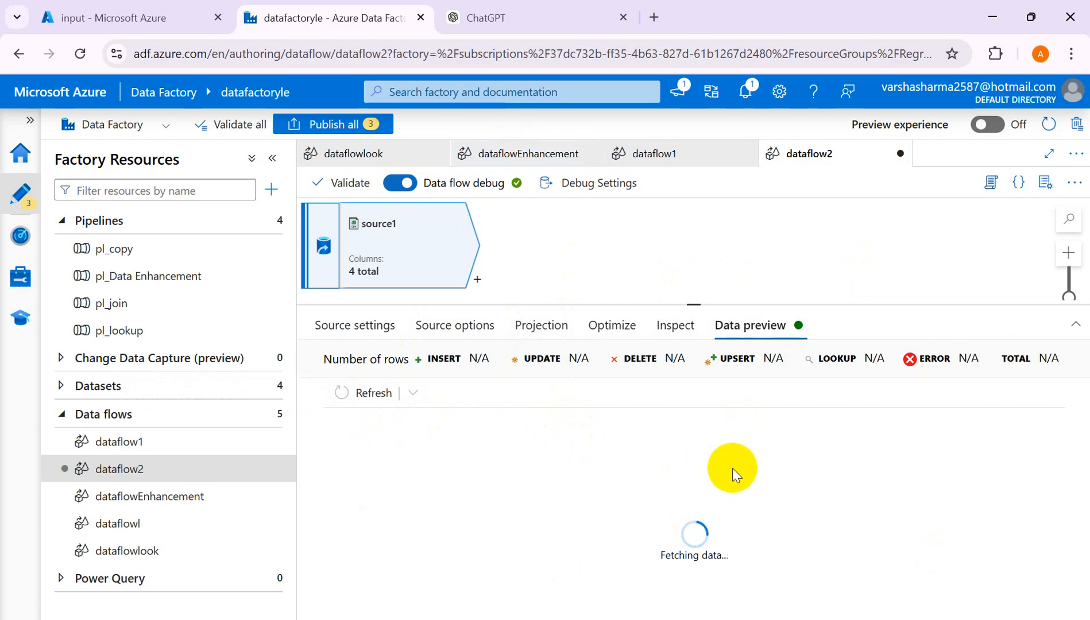
Step: Review the contents of Sales_pivot.csv in the Azure portal's input container and compare them with source1's data preview in Data Factory
{"action": "left_click", "coordinate": [49, 18]}
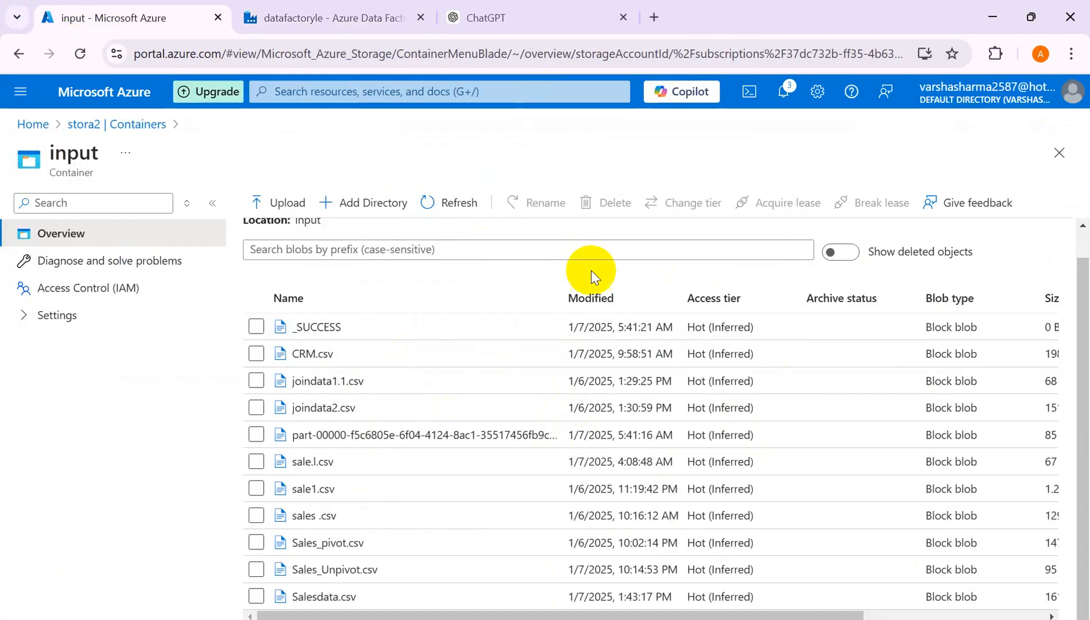
{"action": "left_click", "coordinate": [333, 547]}
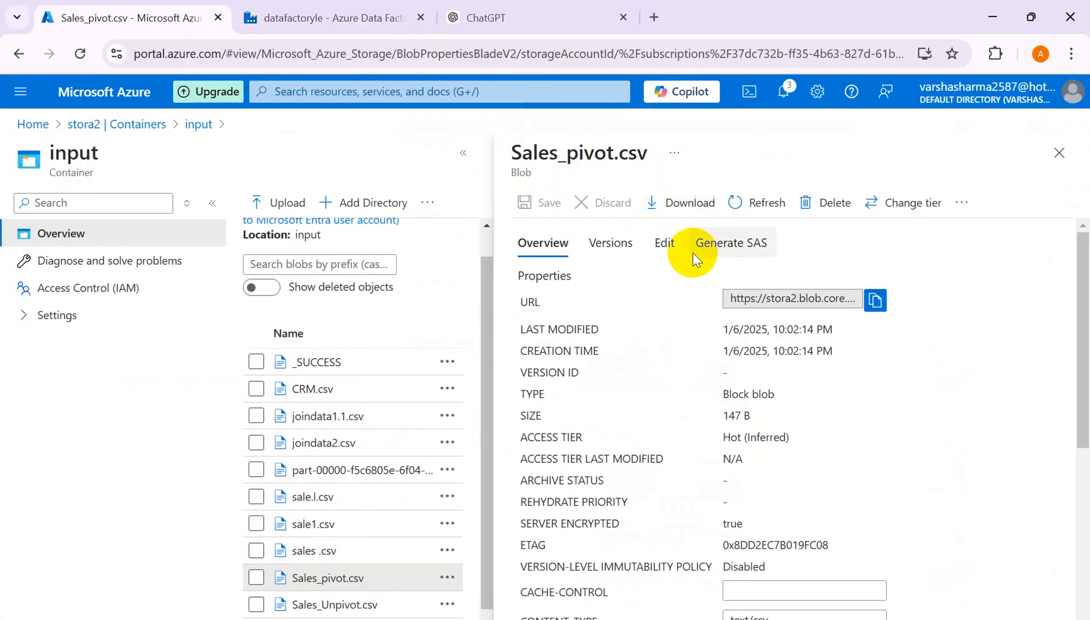
{"action": "left_click", "coordinate": [664, 243]}
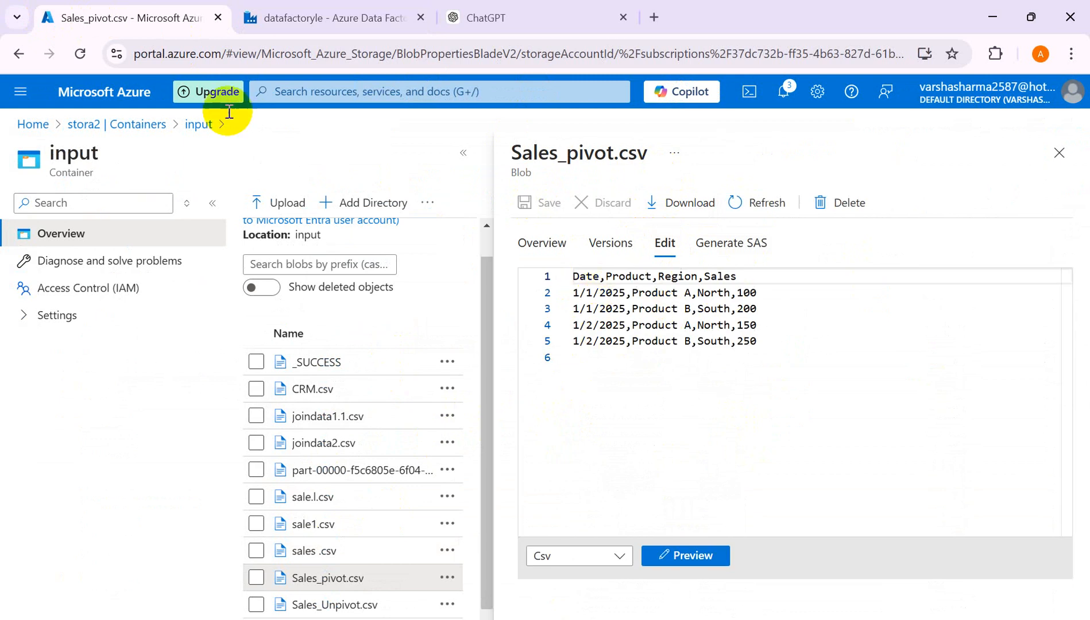
{"action": "left_click", "coordinate": [278, 18]}
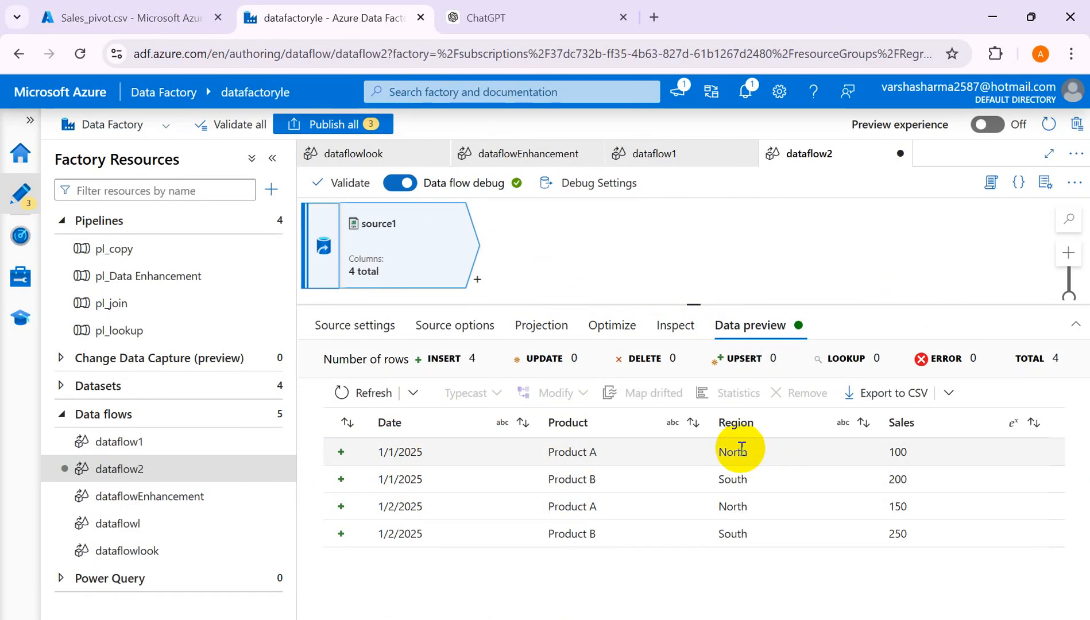
Step: Add a Pivot transformation after source1 and enlarge its settings area
{"action": "left_click", "coordinate": [478, 281]}
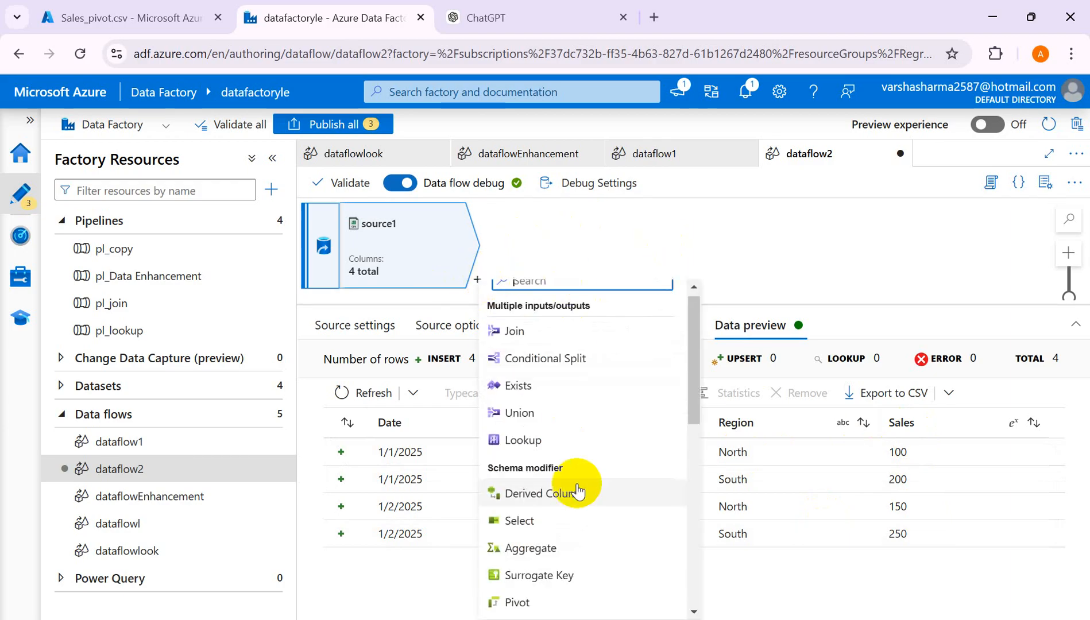
{"action": "left_click_drag", "start_coordinate": [694, 409], "coordinate": [672, 470]}
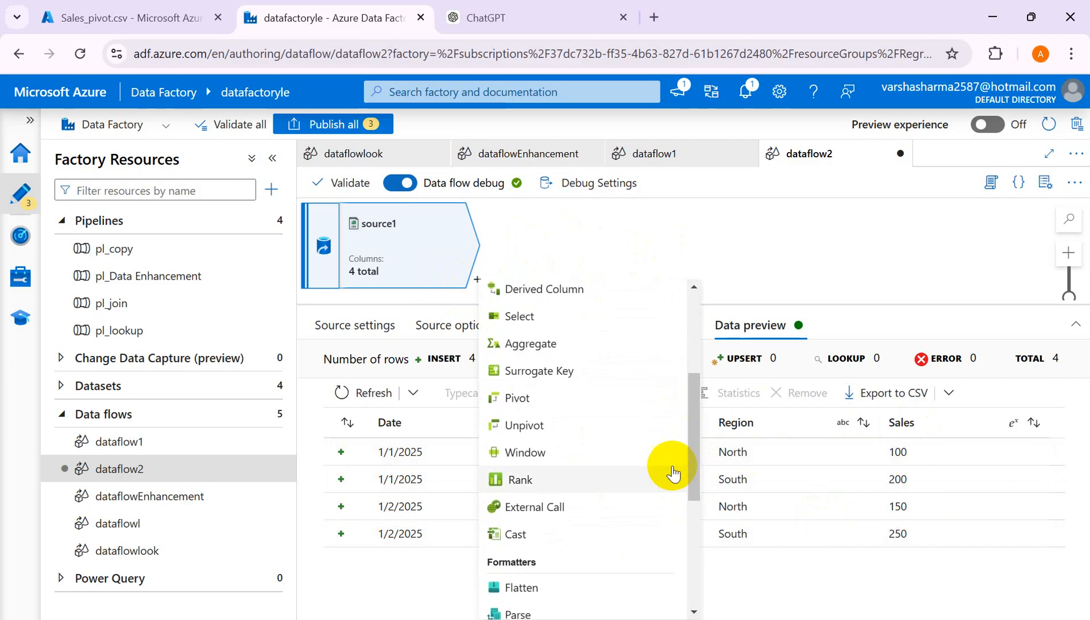
{"action": "left_click", "coordinate": [515, 398]}
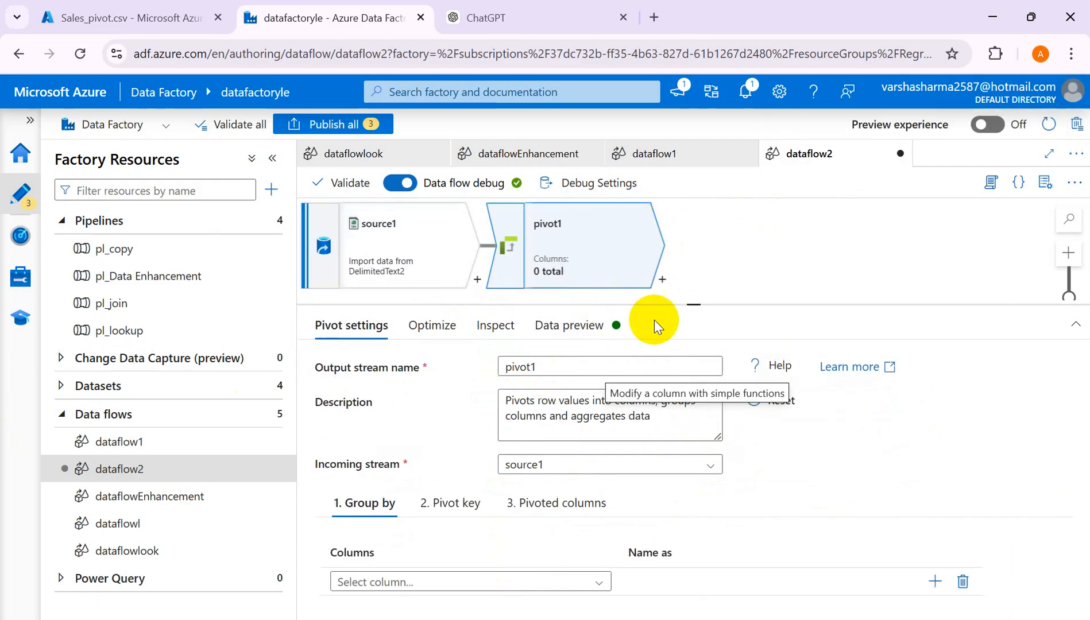
{"action": "left_click_drag", "start_coordinate": [695, 301], "coordinate": [696, 224]}
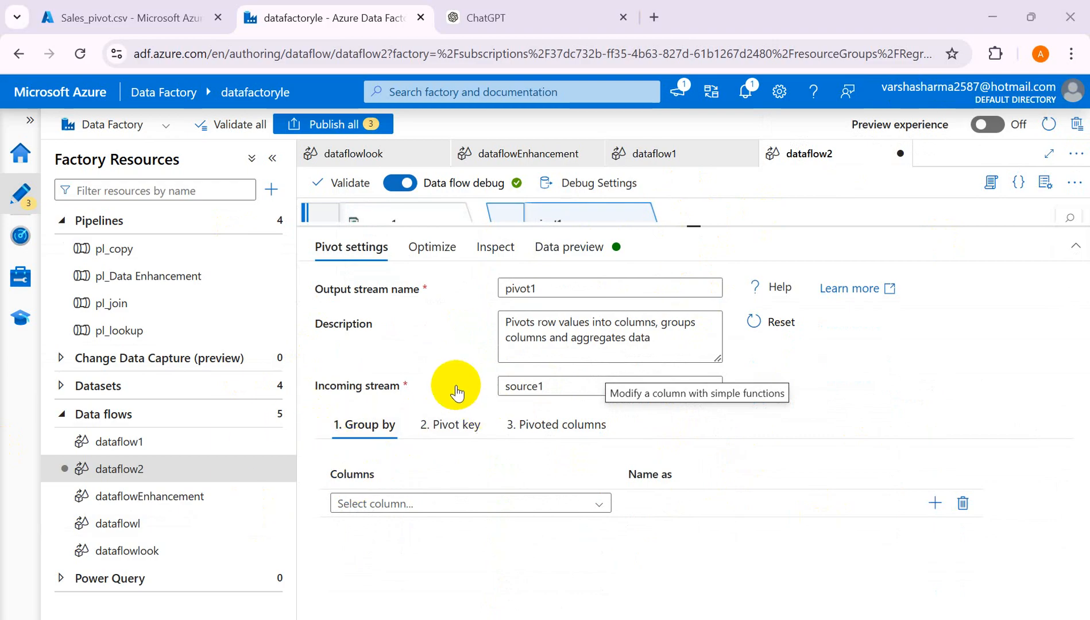
Step: Switch to the Sales_pivot workbook in Excel, examine the Product rows and the example pivoted table, and return to Data Factory
{"action": "key", "text": "alt+Tab"}
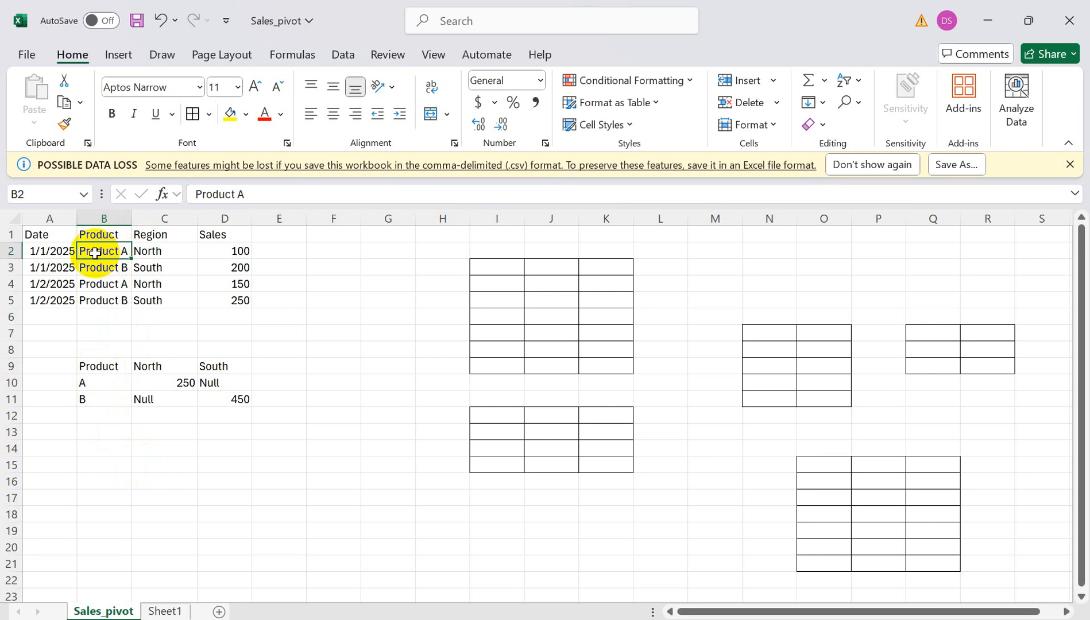
{"action": "left_click", "coordinate": [122, 277]}
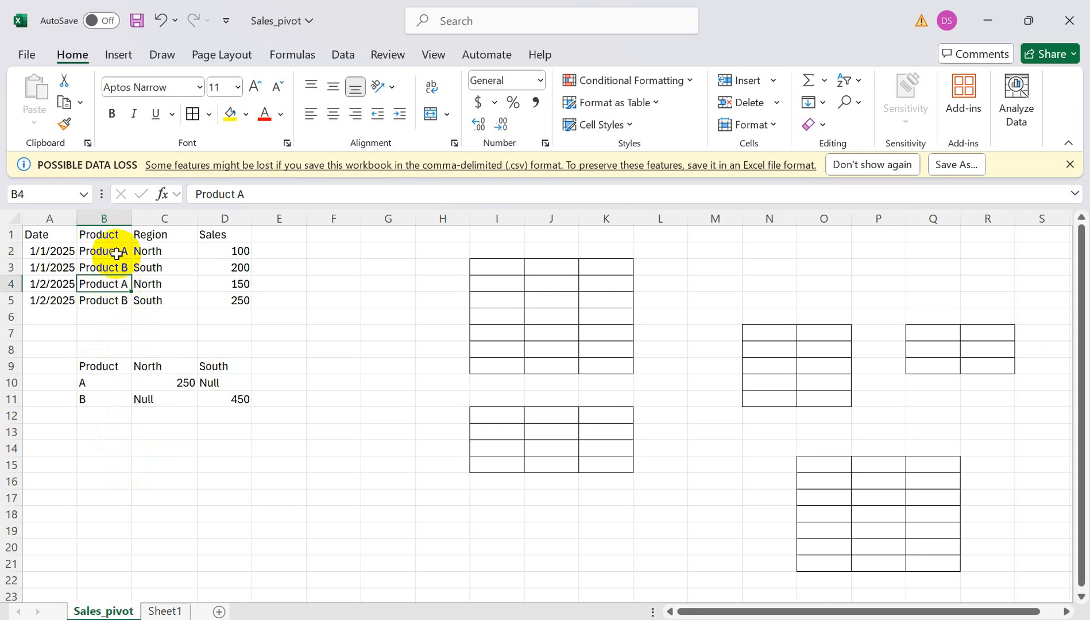
{"action": "left_click", "coordinate": [93, 382]}
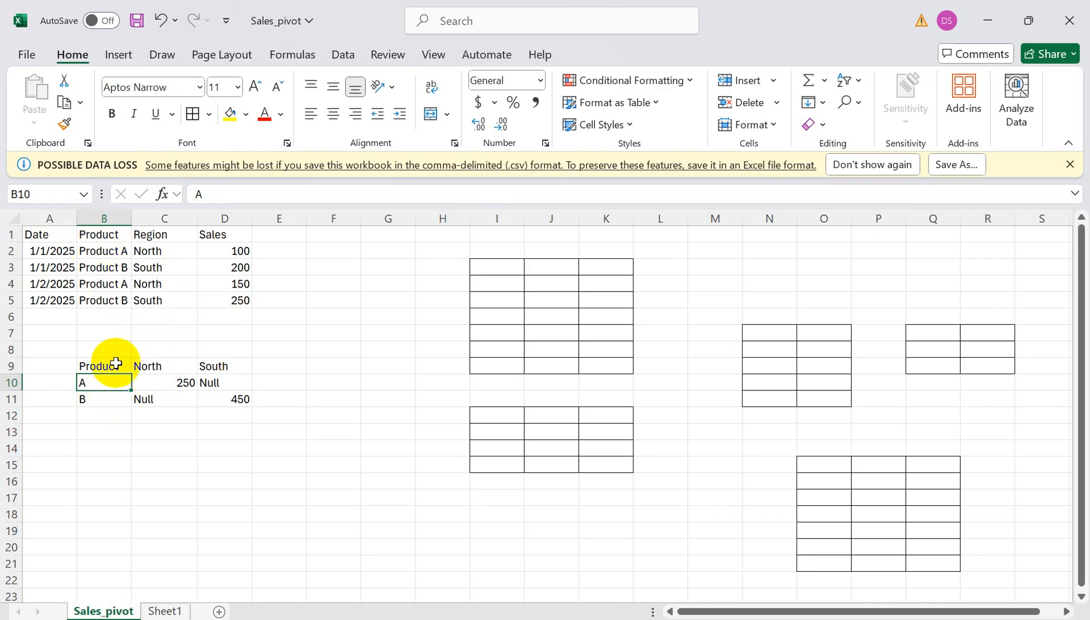
{"action": "left_click_drag", "start_coordinate": [74, 366], "coordinate": [238, 412]}
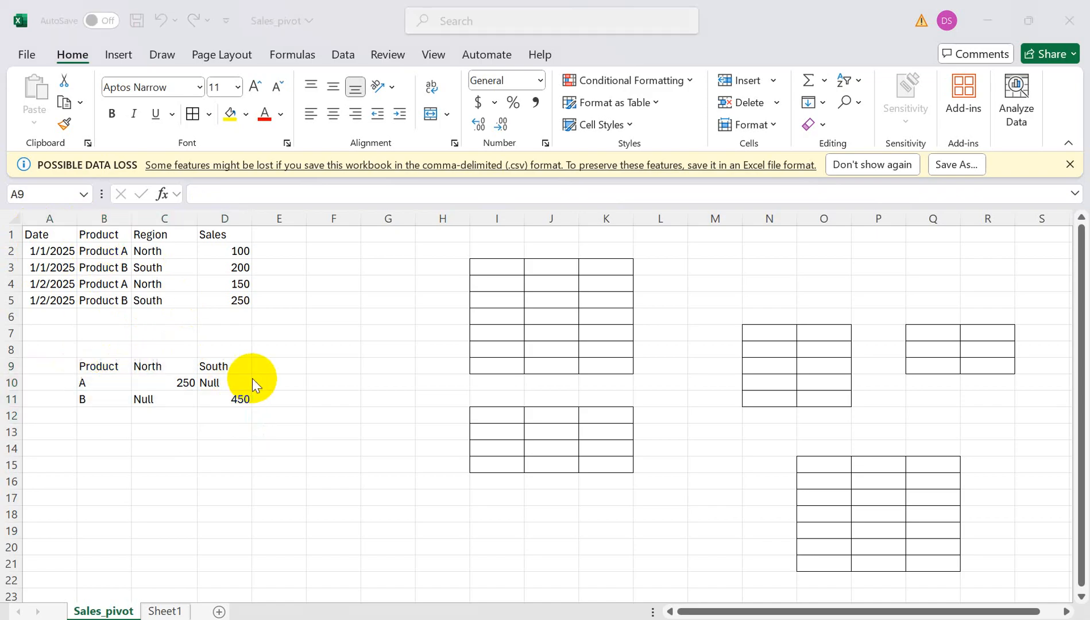
{"action": "key", "text": "alt+Tab"}
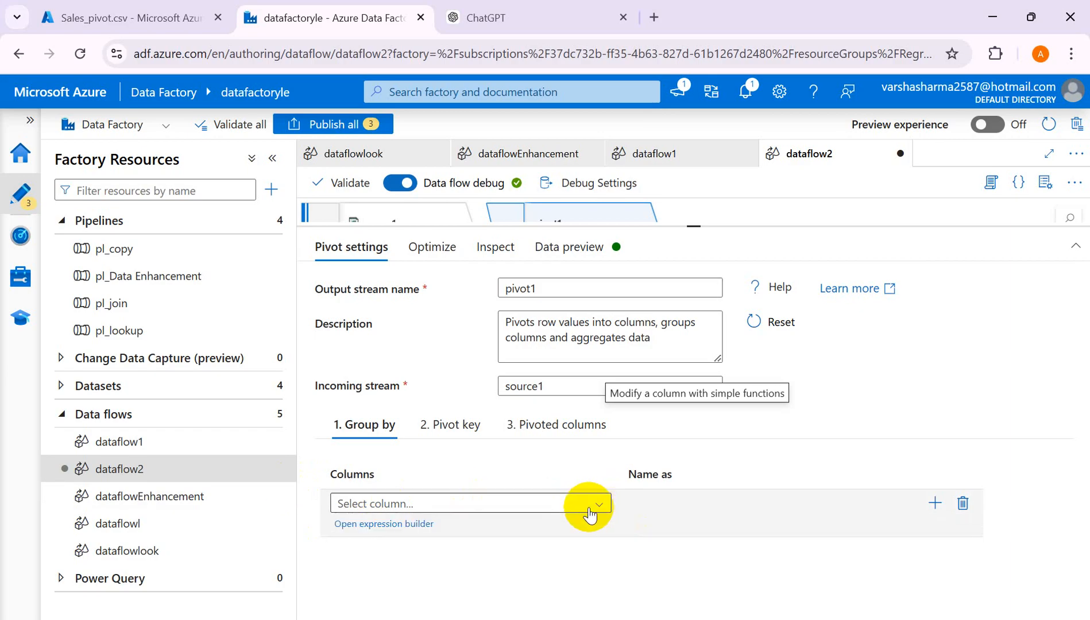
Step: Group pivot1 by the Product column and open its pivot key settings
{"action": "left_click", "coordinate": [600, 513]}
{"action": "left_click", "coordinate": [382, 584]}
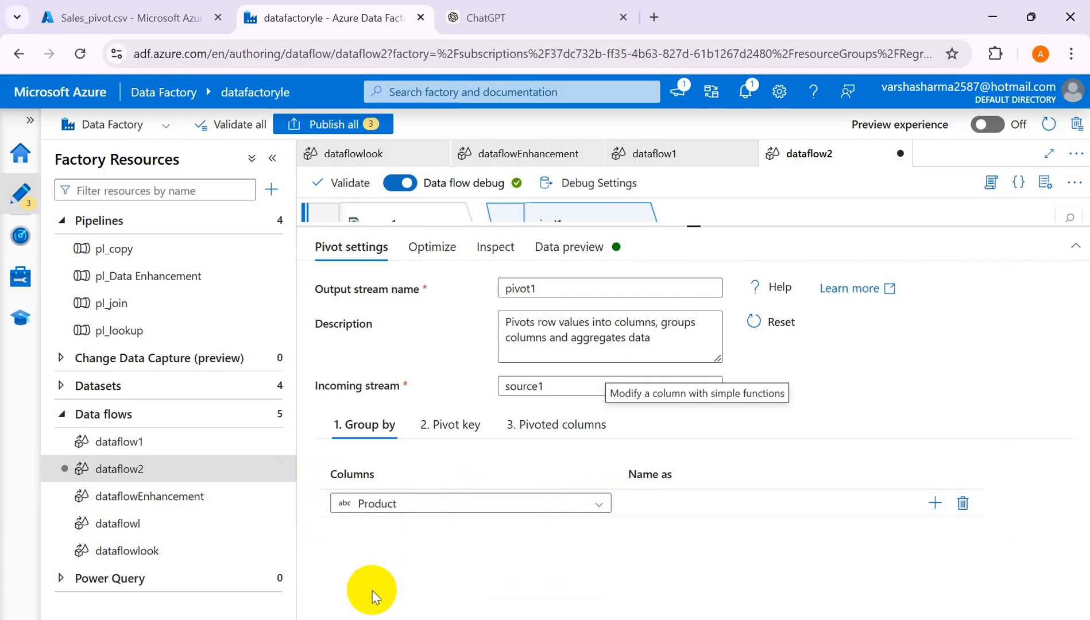
{"action": "left_click", "coordinate": [439, 423]}
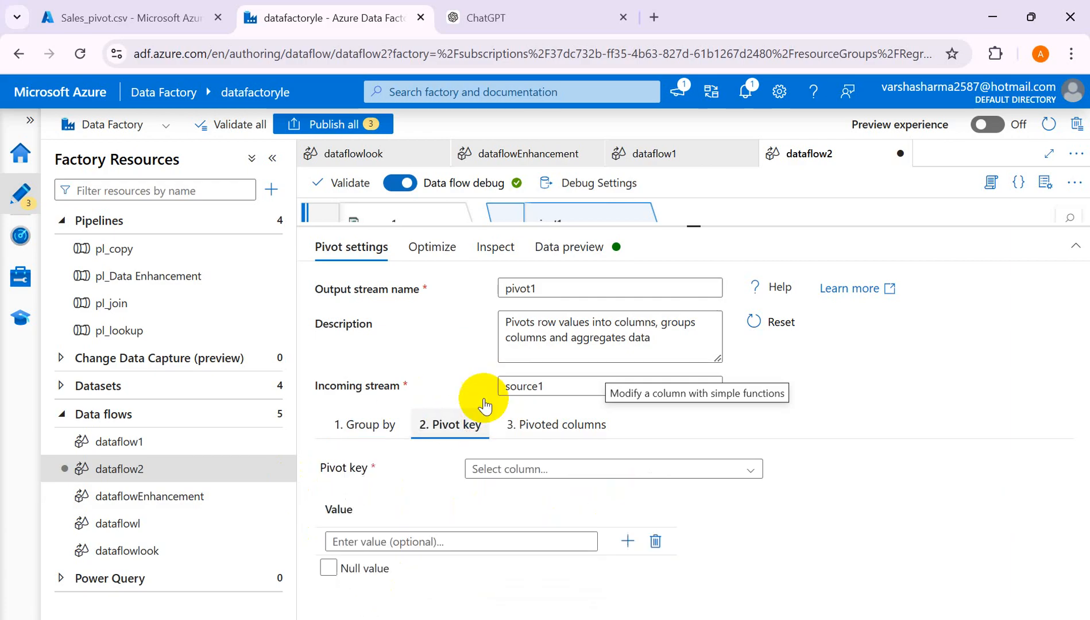
Step: Examine in the Excel sheet how the Region values map to the North and South column headers, and return to Data Factory
{"action": "key", "text": "alt+Tab"}
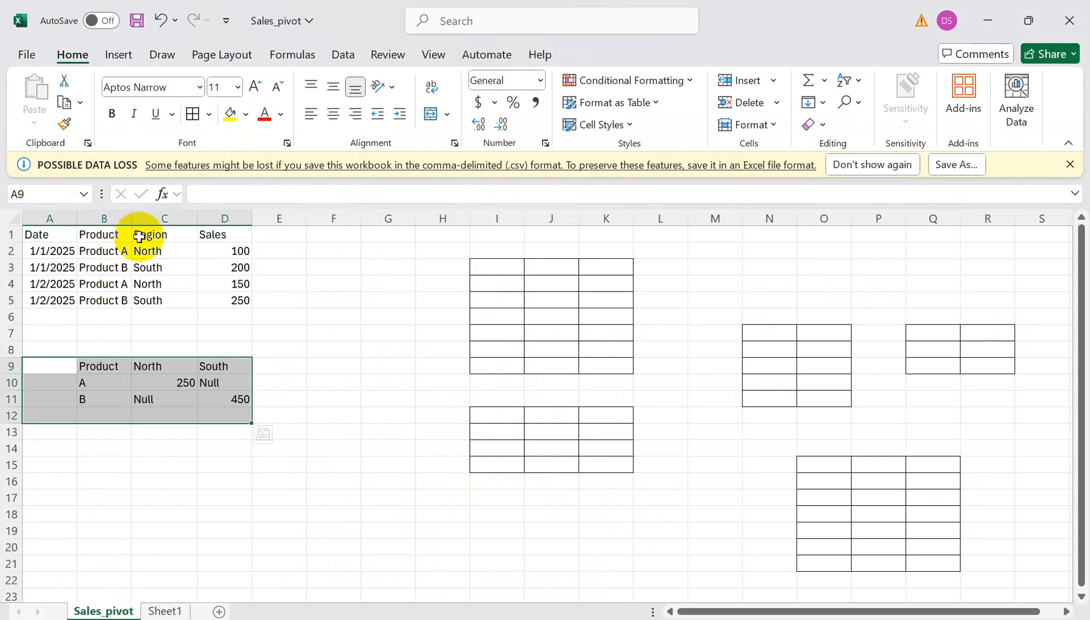
{"action": "left_click", "coordinate": [152, 219]}
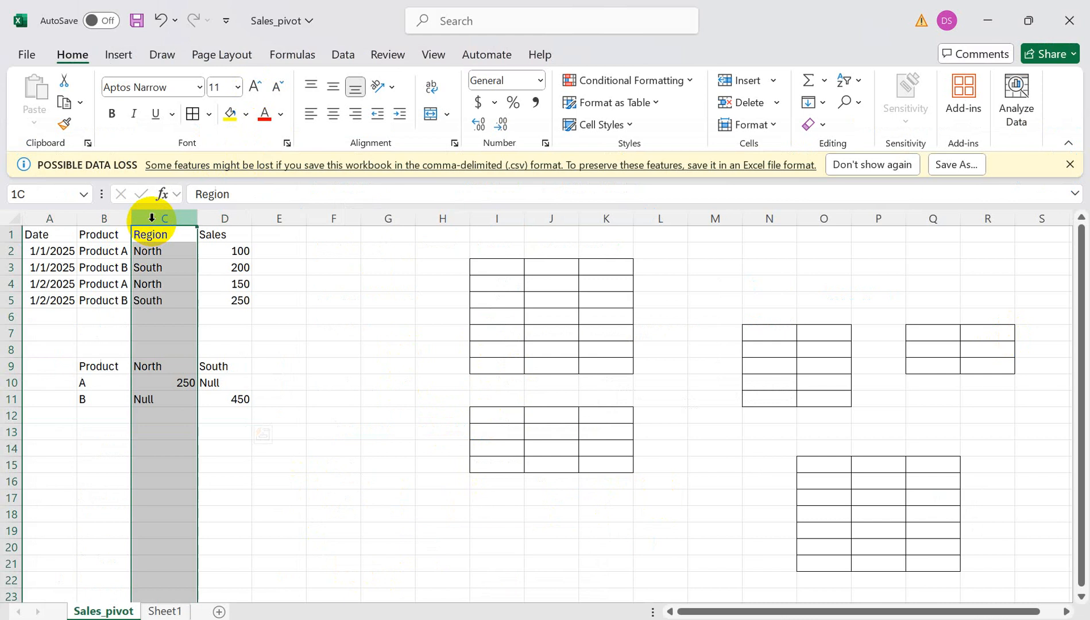
{"action": "left_click", "coordinate": [147, 251]}
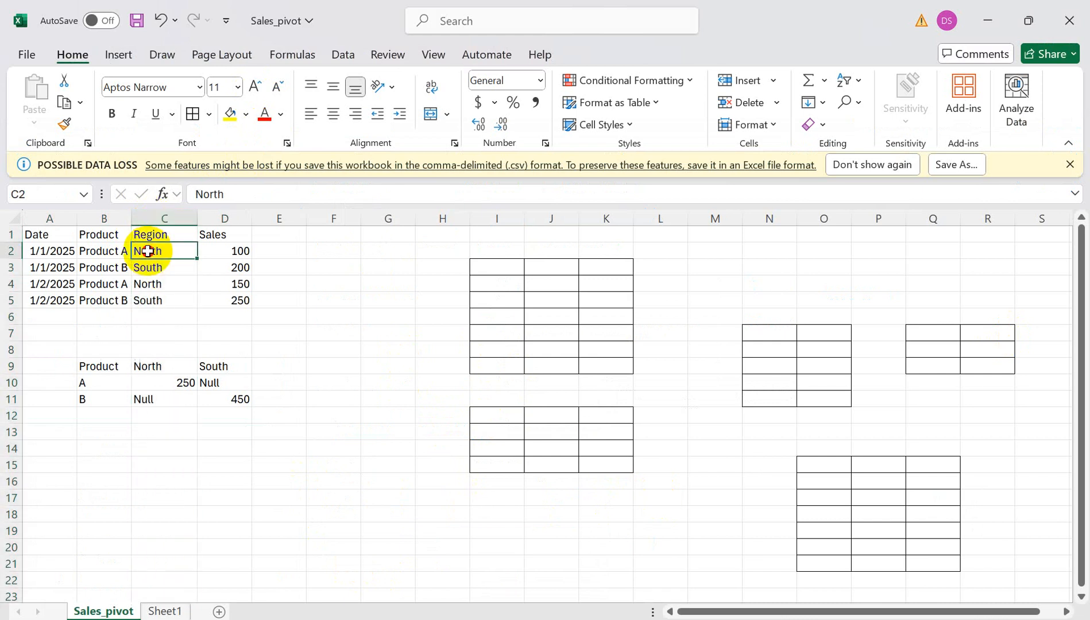
{"action": "left_click", "coordinate": [149, 372]}
{"action": "left_click", "coordinate": [295, 364]}
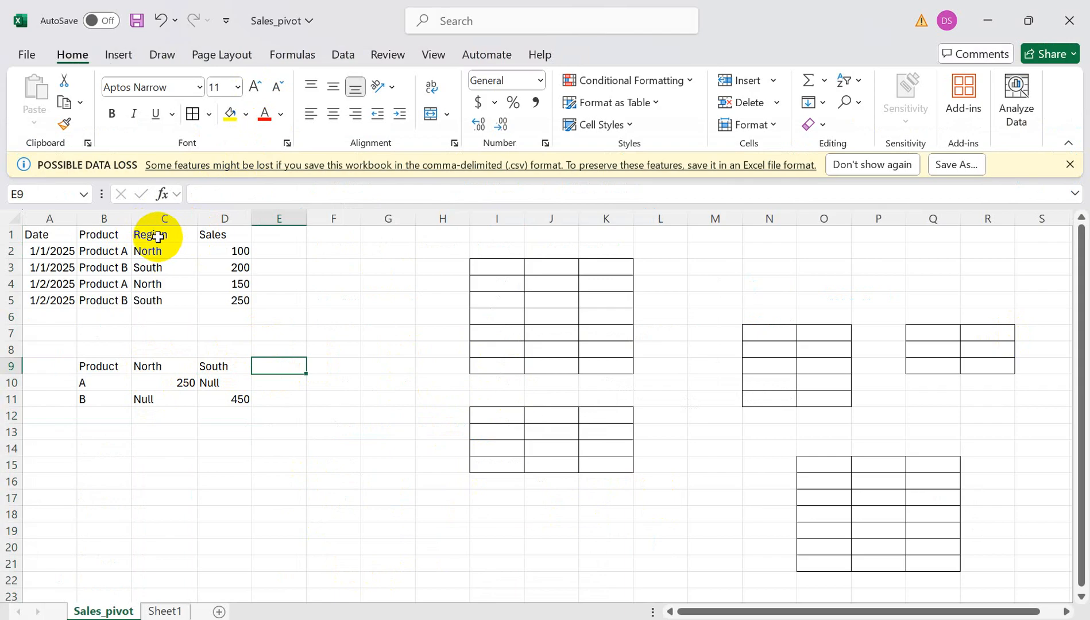
{"action": "left_click_drag", "start_coordinate": [158, 237], "coordinate": [146, 290]}
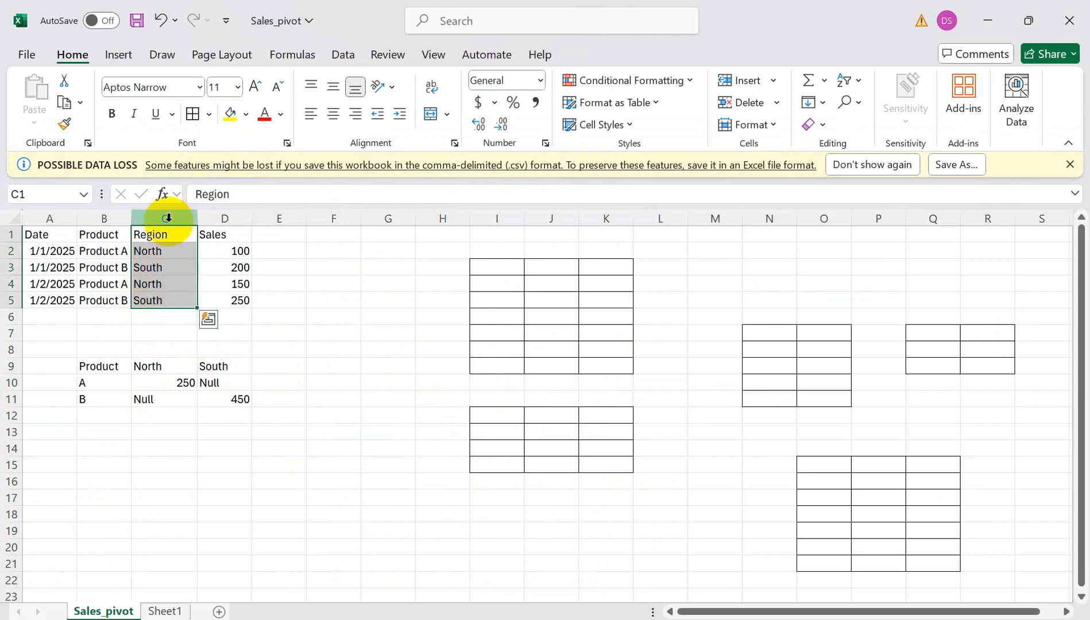
{"action": "left_click", "coordinate": [149, 253]}
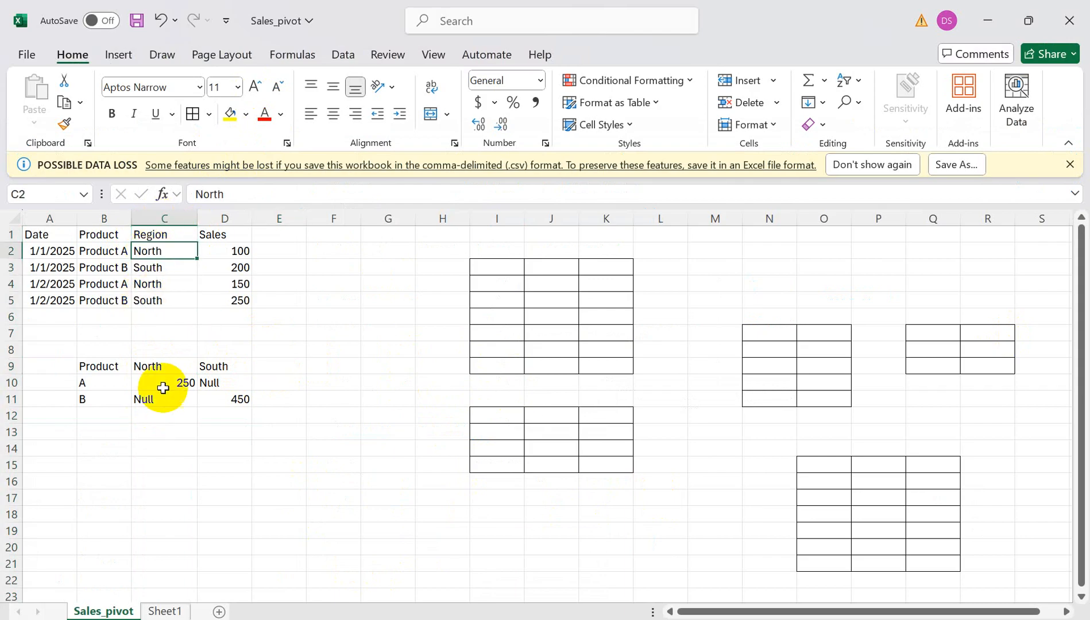
{"action": "left_click", "coordinate": [148, 366]}
{"action": "left_click", "coordinate": [206, 367]}
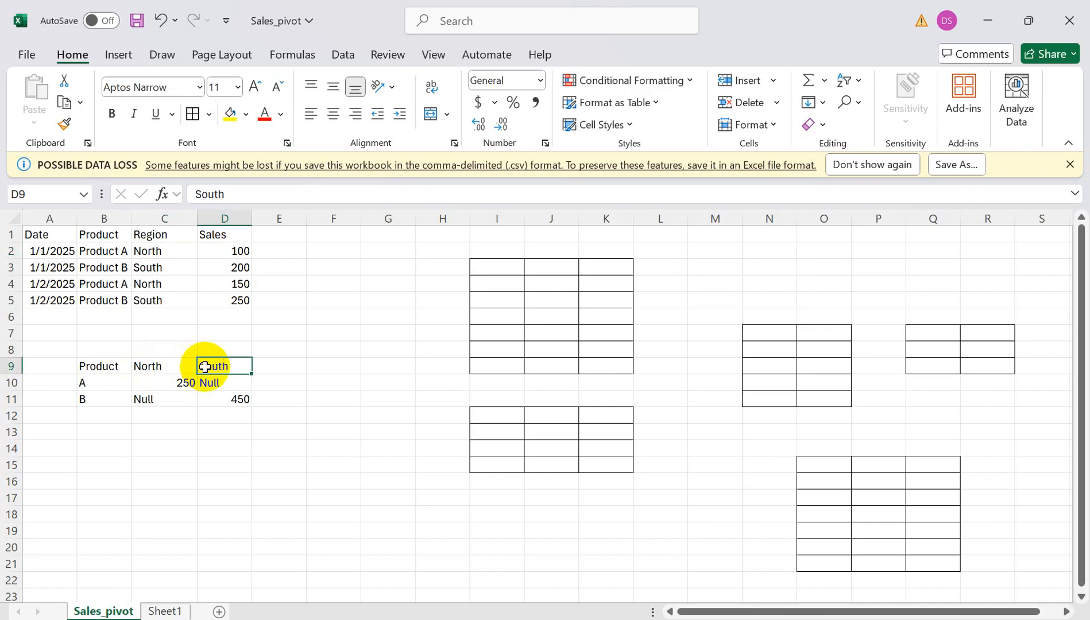
{"action": "left_click", "coordinate": [147, 366]}
{"action": "left_click", "coordinate": [214, 366]}
{"action": "left_click", "coordinate": [267, 366]}
{"action": "key", "text": "alt+Tab"}
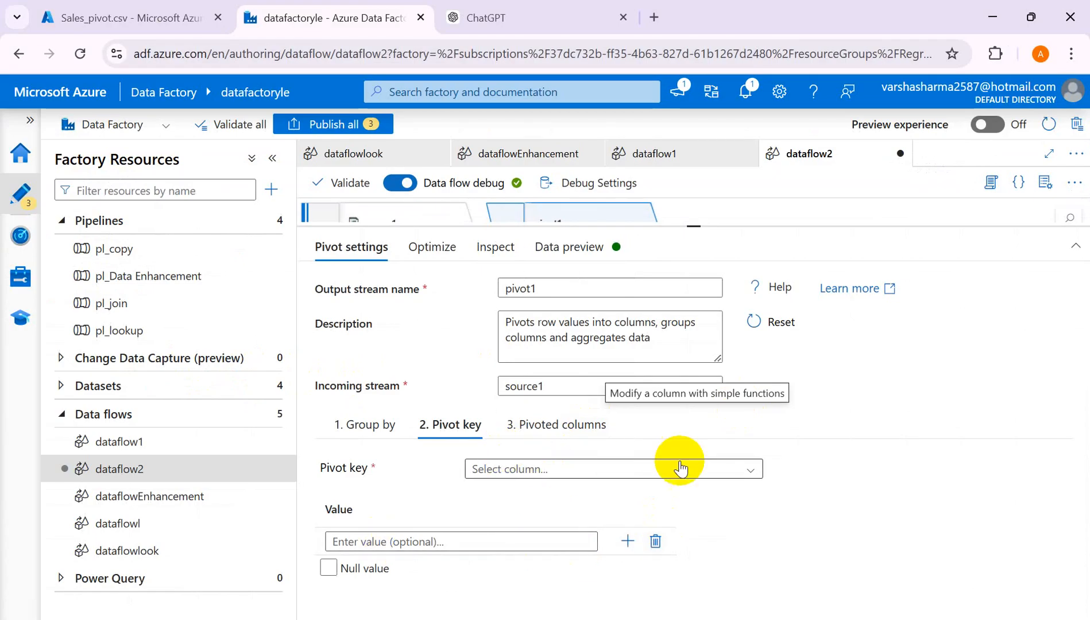
Step: Set pivot1's pivot key to Region with Null value left unchecked, and open the pivoted columns settings
{"action": "left_click", "coordinate": [738, 471]}
{"action": "left_click", "coordinate": [519, 529]}
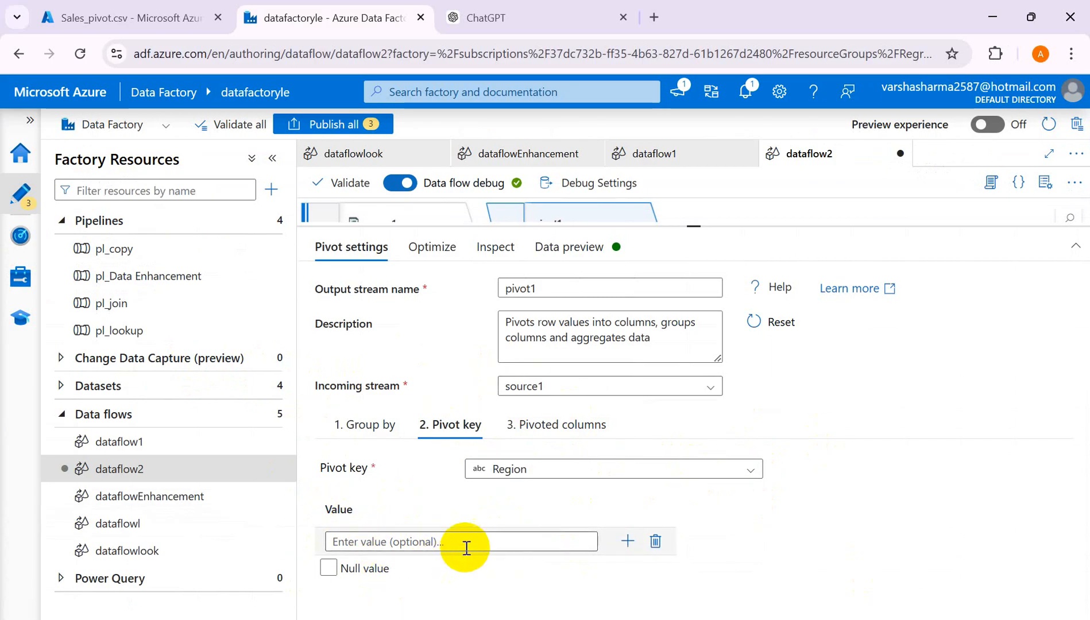
{"action": "left_click", "coordinate": [328, 569]}
{"action": "left_click", "coordinate": [328, 570]}
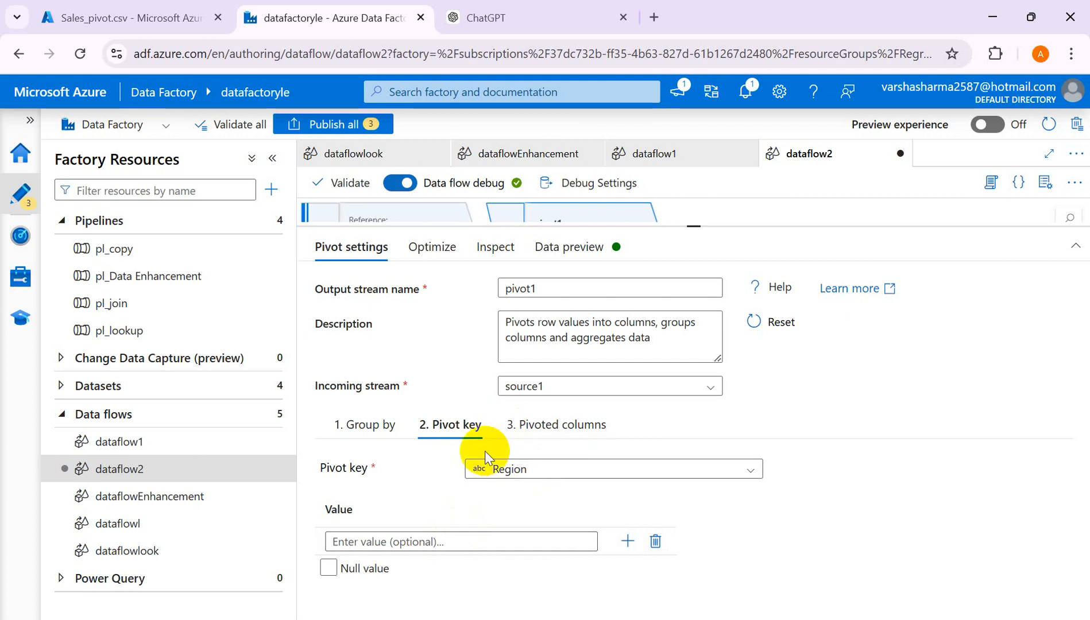
{"action": "left_click", "coordinate": [551, 425]}
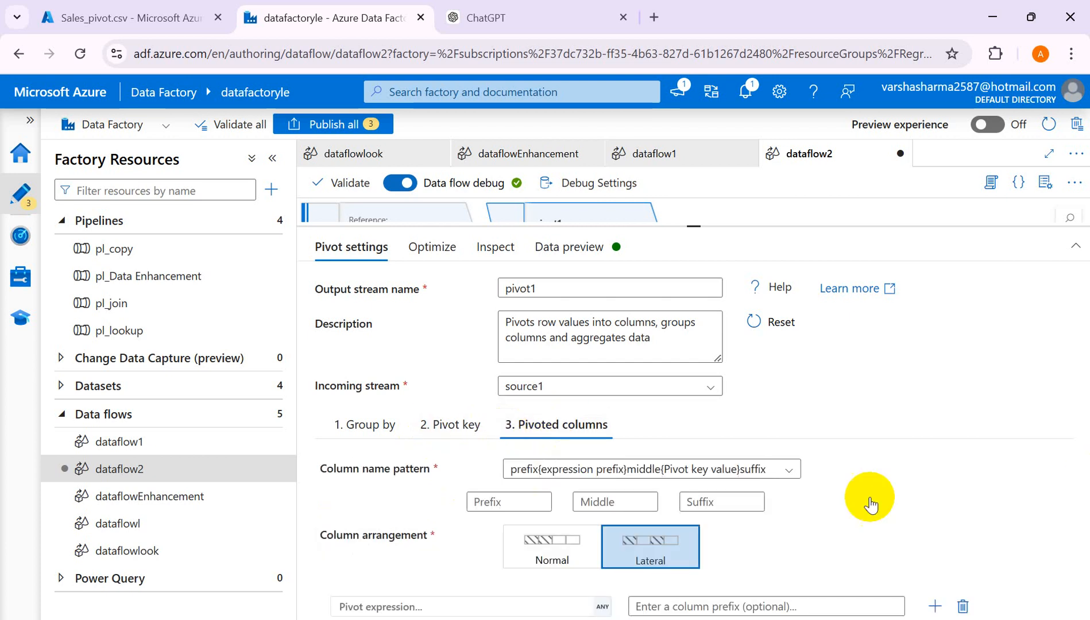
Step: Switch to the Sales_pivot workbook in Excel and examine the Sales values recorded for each product and region
{"action": "key", "text": "alt+Tab"}
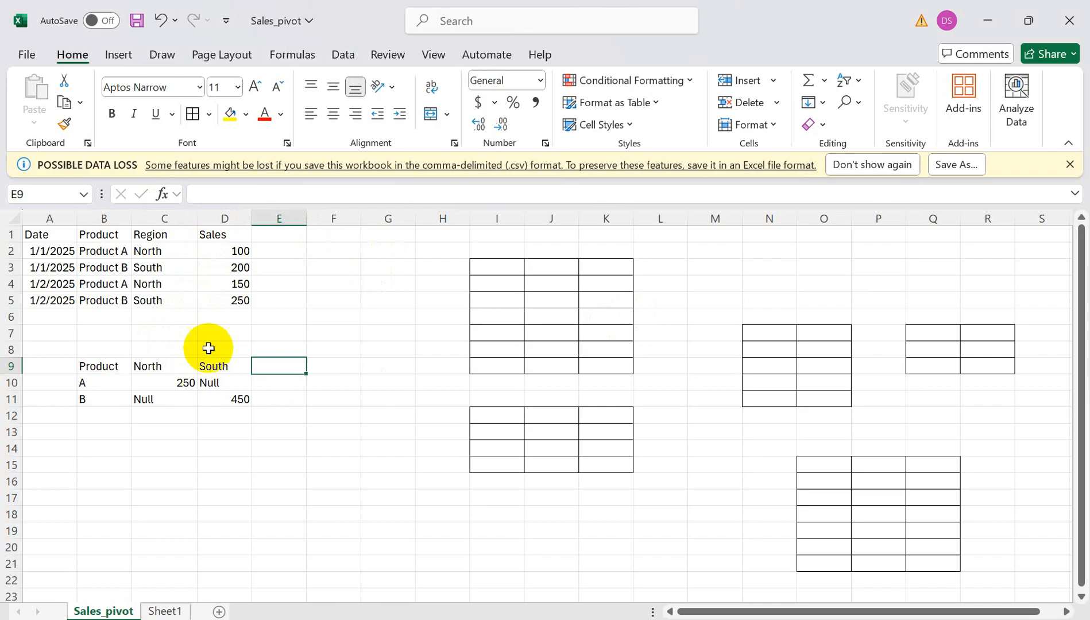
{"action": "left_click_drag", "start_coordinate": [237, 252], "coordinate": [240, 305]}
{"action": "left_click", "coordinate": [236, 251]}
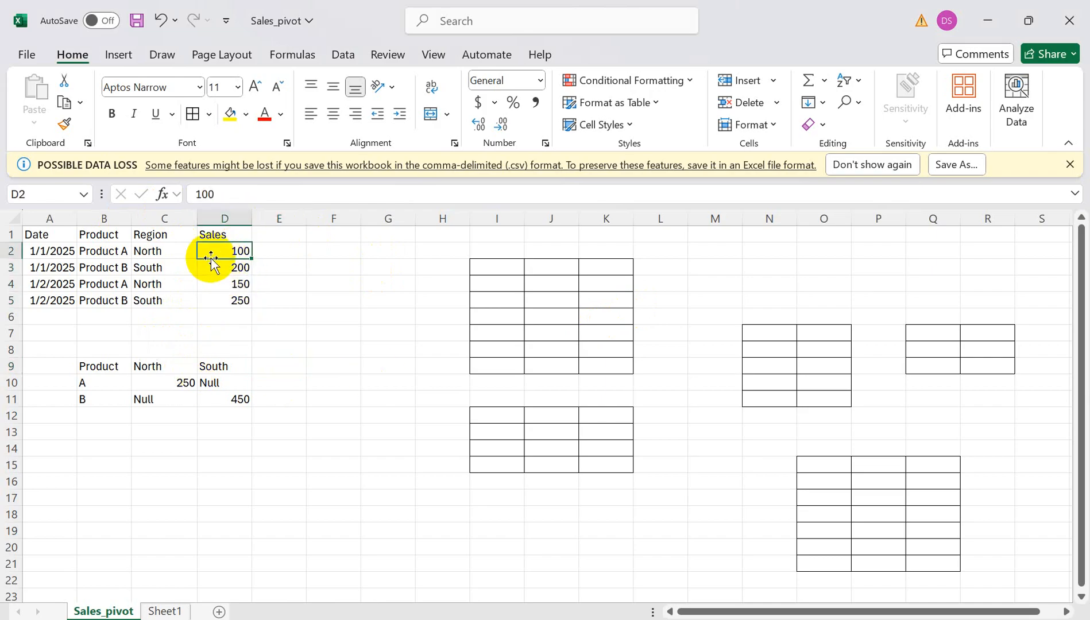
{"action": "left_click_drag", "start_coordinate": [104, 253], "coordinate": [234, 258]}
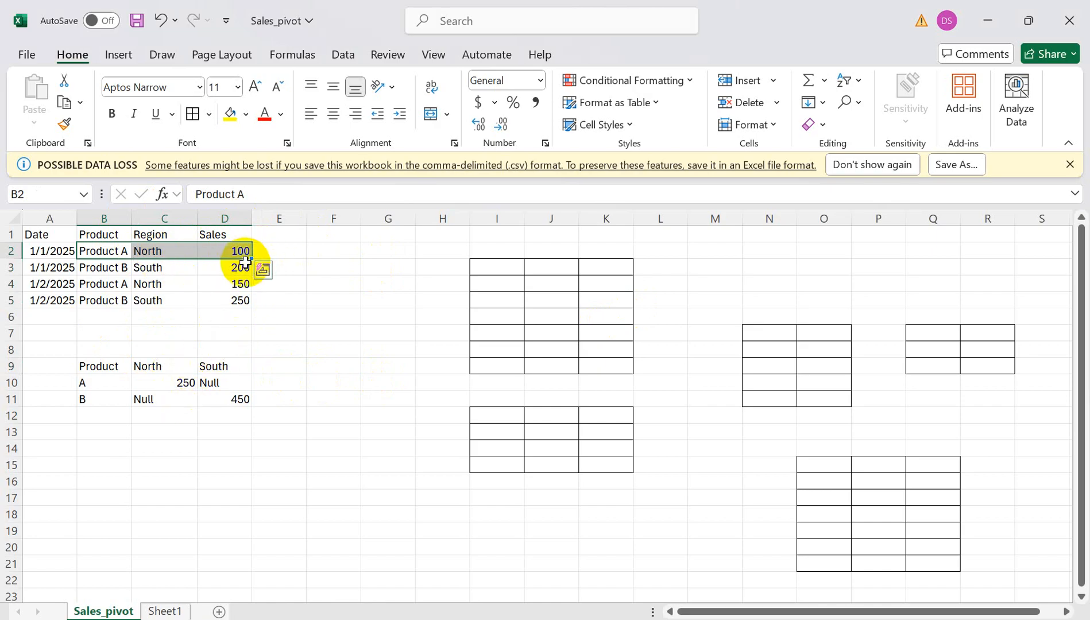
{"action": "left_click", "coordinate": [145, 255]}
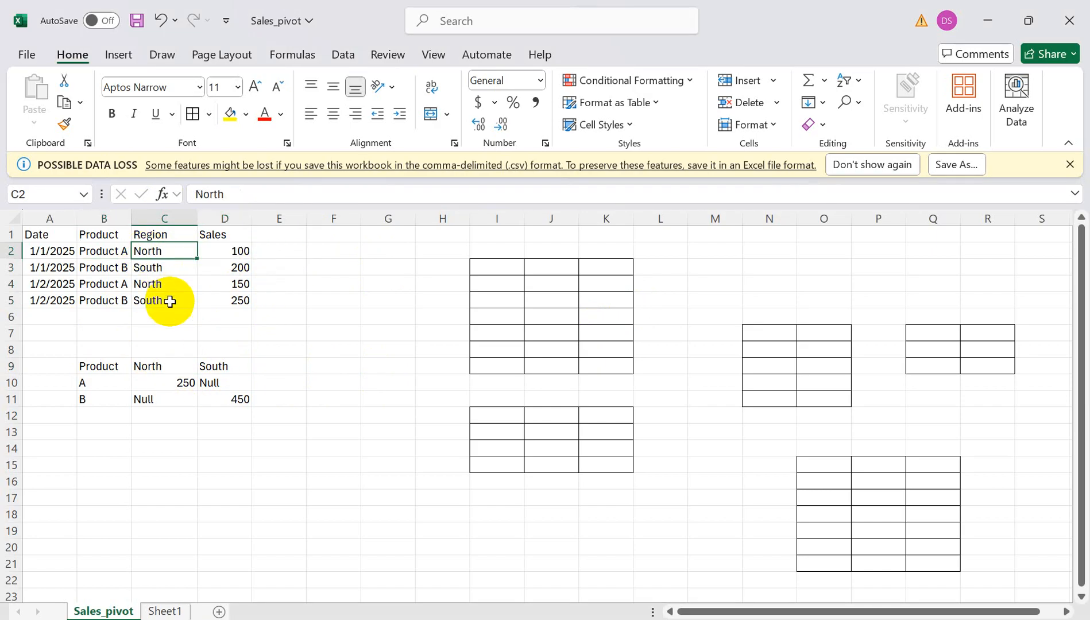
{"action": "left_click", "coordinate": [168, 283]}
{"action": "left_click", "coordinate": [237, 253]}
{"action": "left_click", "coordinate": [243, 295]}
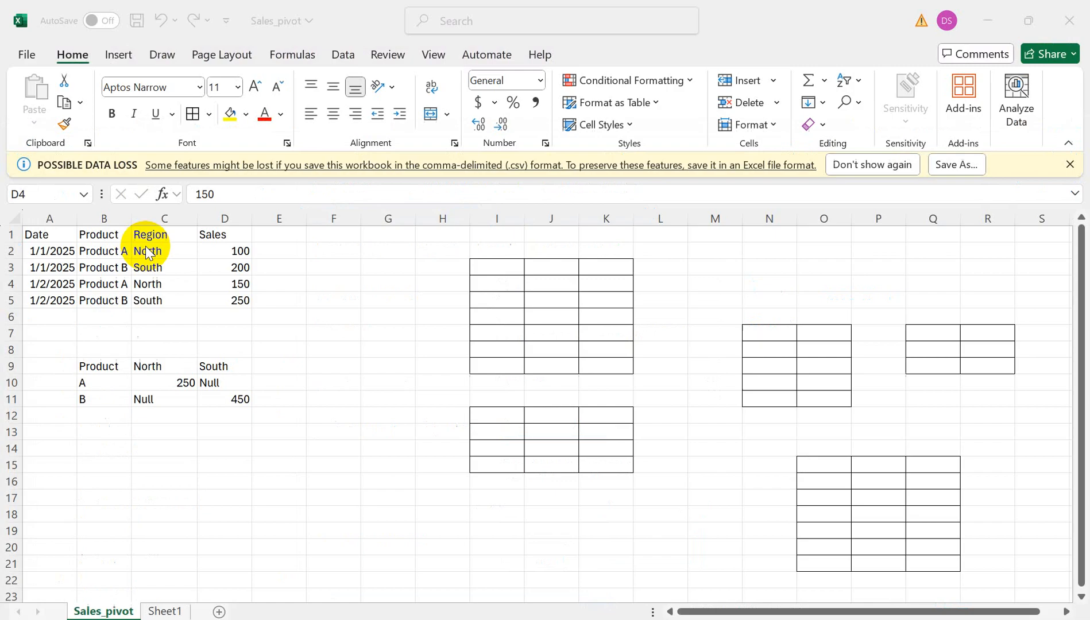
Step: Examine how Product A's sales rows combine under the example table's North and South headers, and return to Data Factory
{"action": "left_click", "coordinate": [116, 251]}
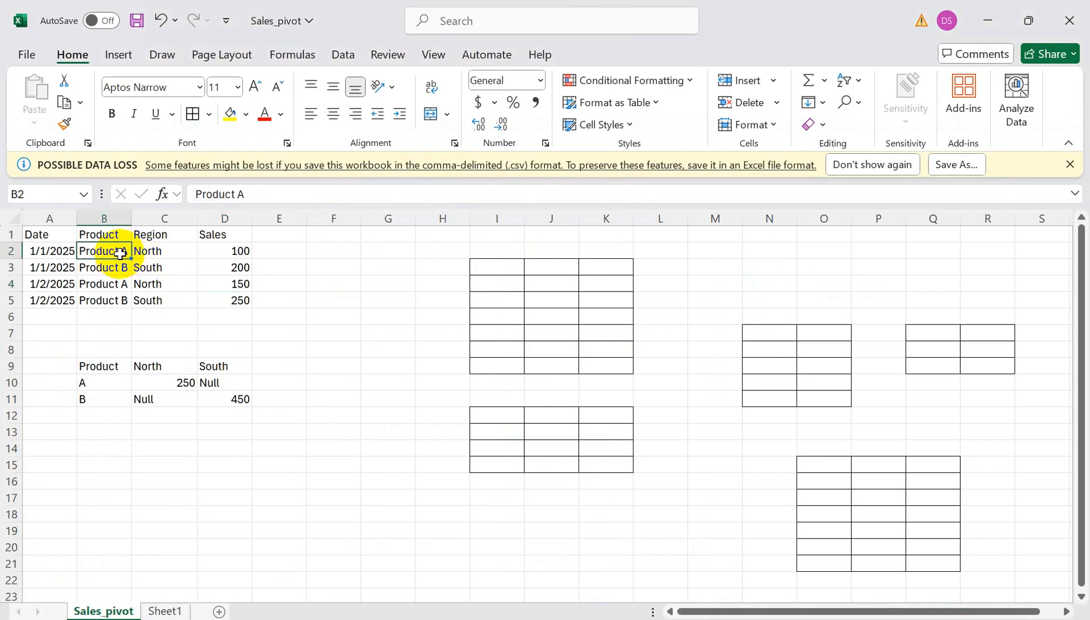
{"action": "left_click", "coordinate": [236, 253]}
{"action": "left_click", "coordinate": [224, 289]}
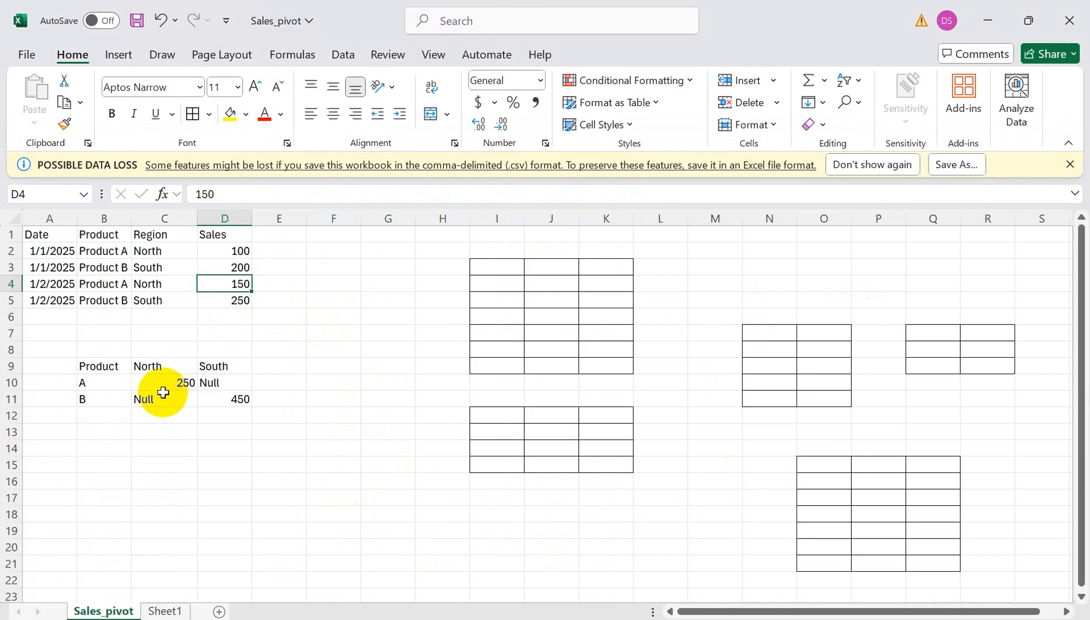
{"action": "left_click", "coordinate": [165, 369]}
{"action": "left_click", "coordinate": [216, 367]}
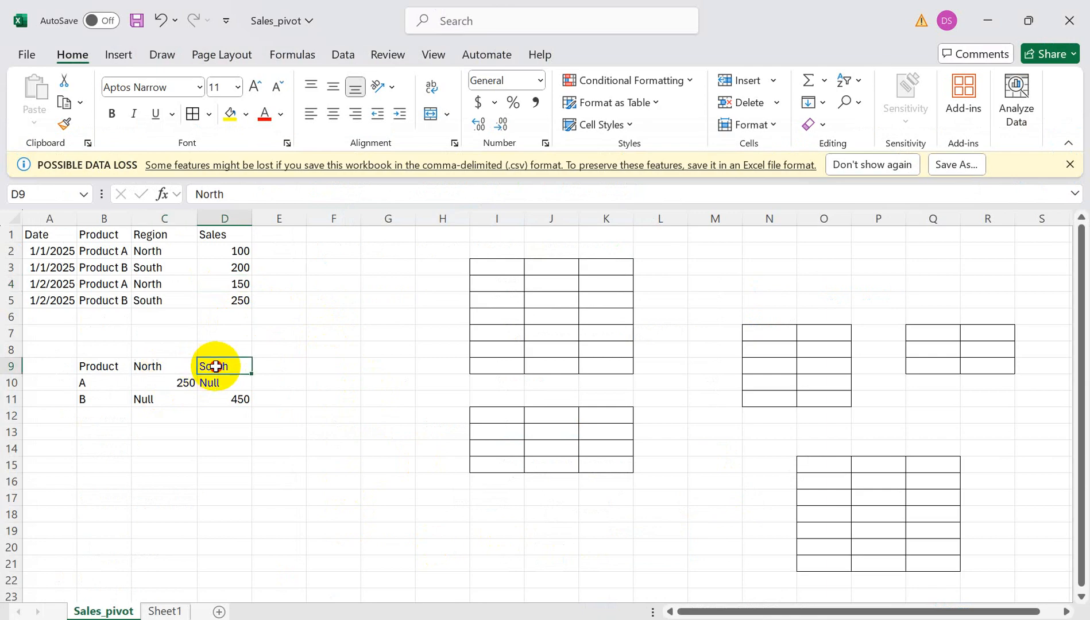
{"action": "scroll", "coordinate": [615, 471], "scroll_direction": "down", "scroll_amount": 6}
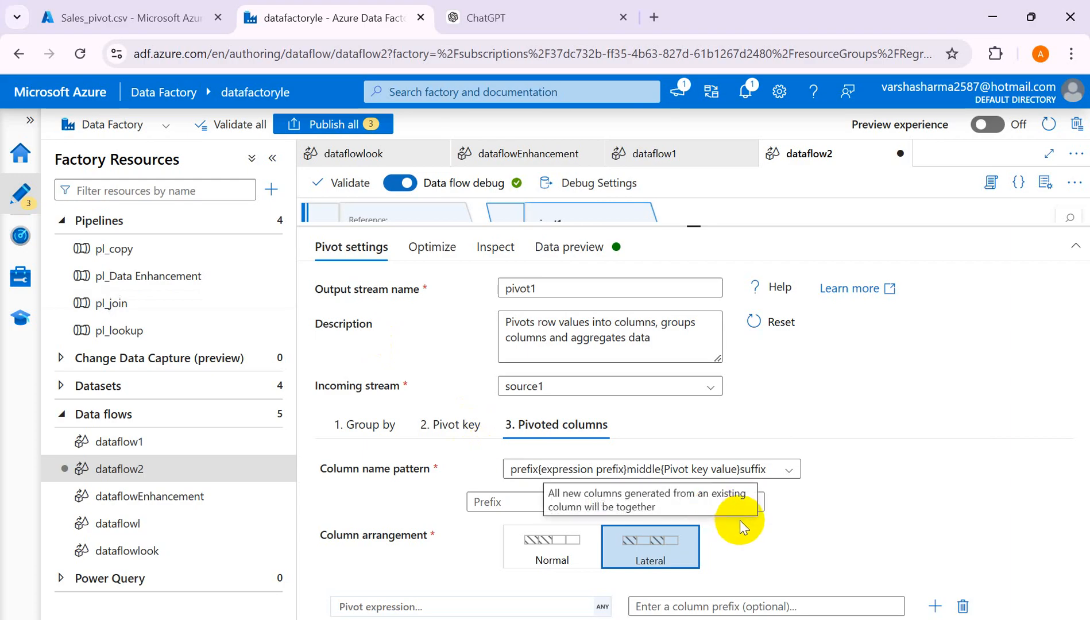
Step: Open the expression builder for pivot1's pivot expression and enter sum(Sales)
{"action": "left_click", "coordinate": [515, 610]}
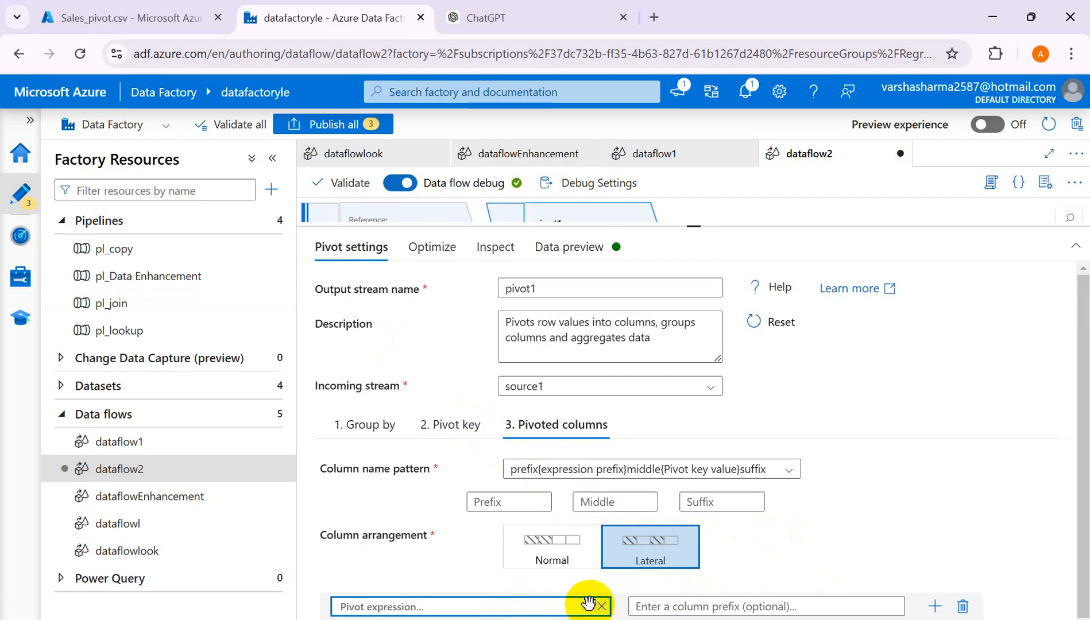
{"action": "left_click", "coordinate": [587, 603]}
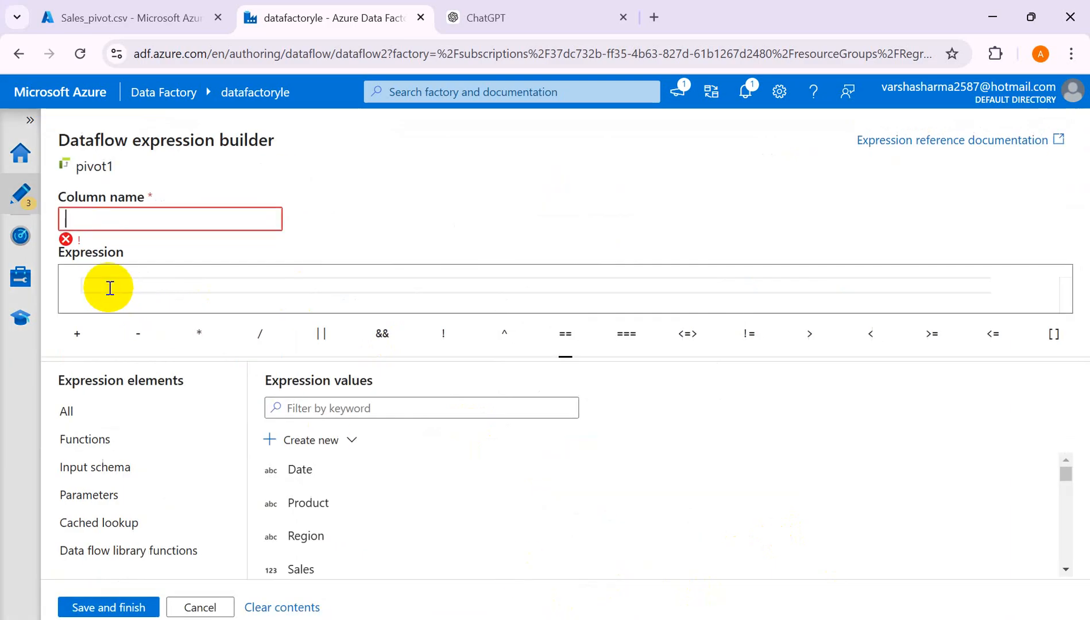
{"action": "type", "text": "sun"}
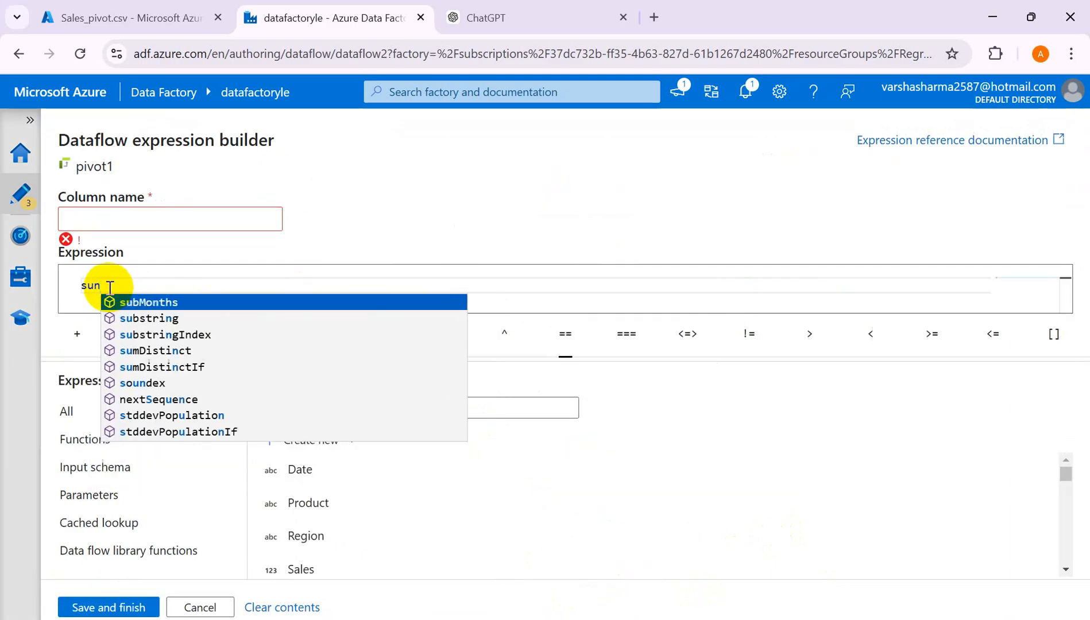
{"action": "key", "text": "BackSpace"}
{"action": "type", "text": "m"}
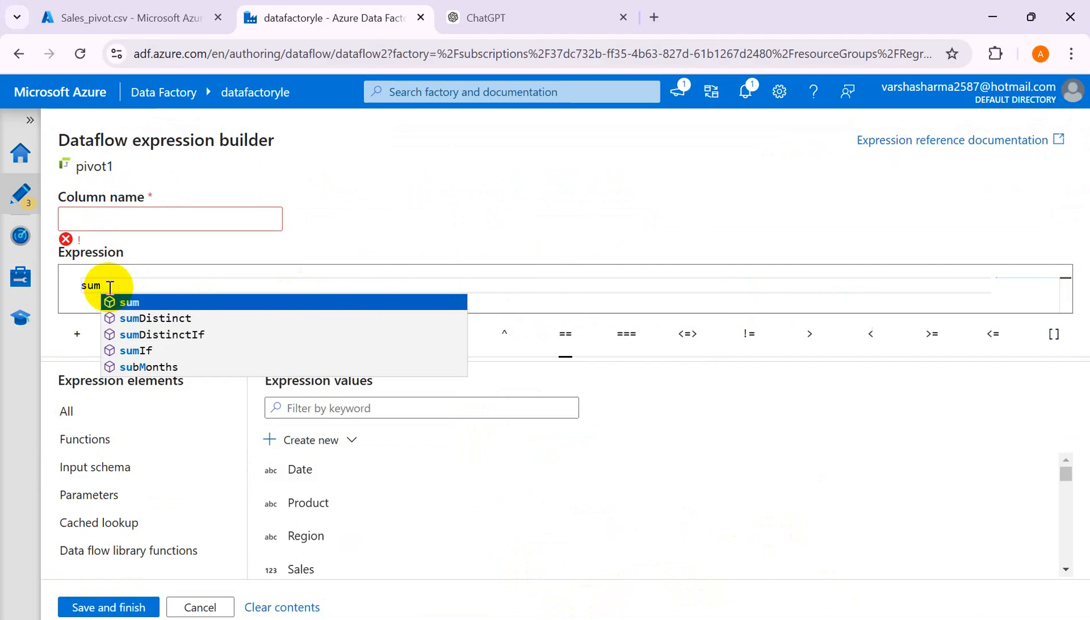
{"action": "type", "text": "("}
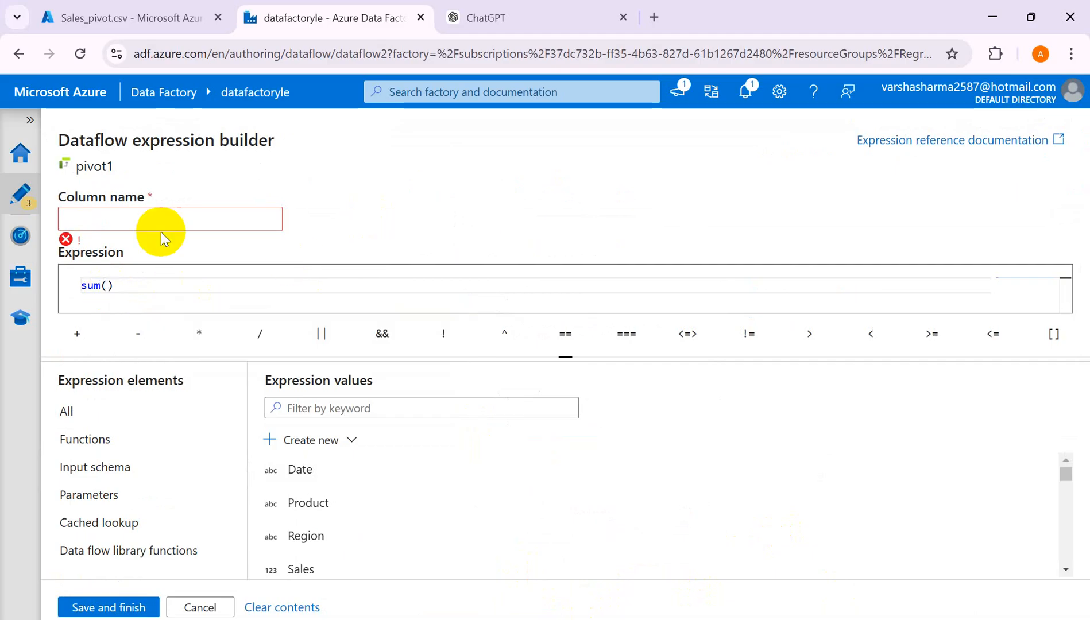
{"action": "left_click", "coordinate": [136, 221]}
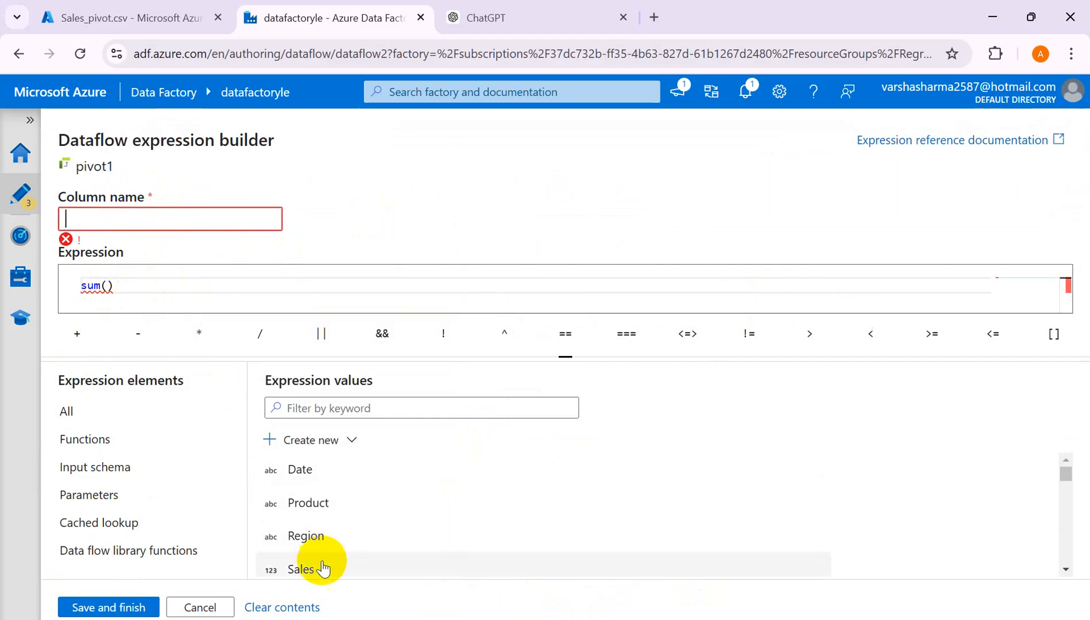
{"action": "left_click", "coordinate": [108, 288]}
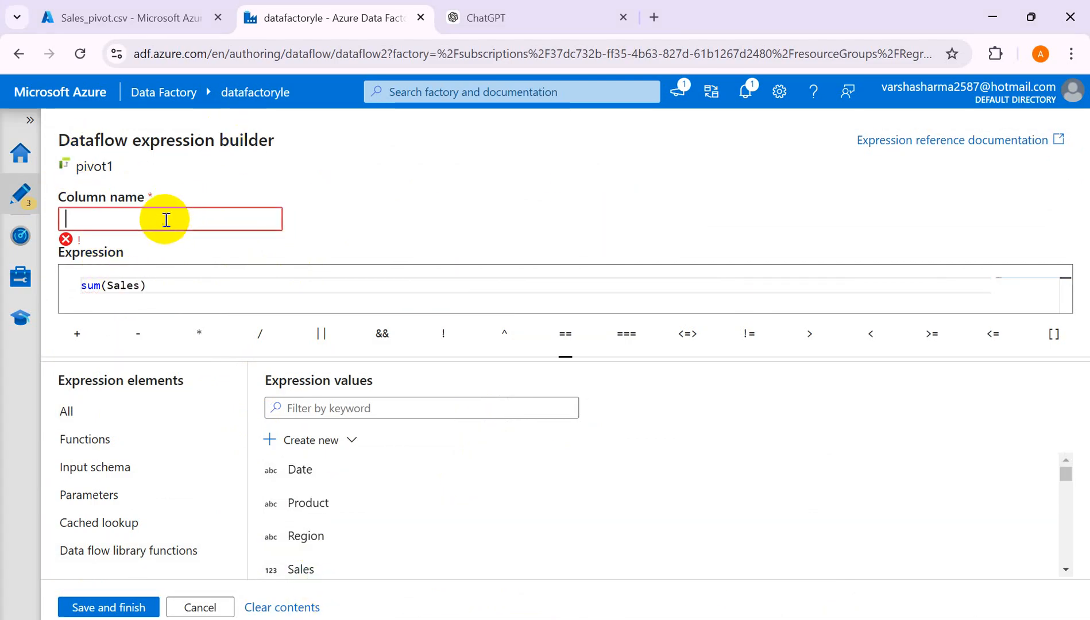
Step: Switch to Excel and rename the example table's region headers to Total Sales South and Total Sales North
{"action": "key", "text": "alt+Tab"}
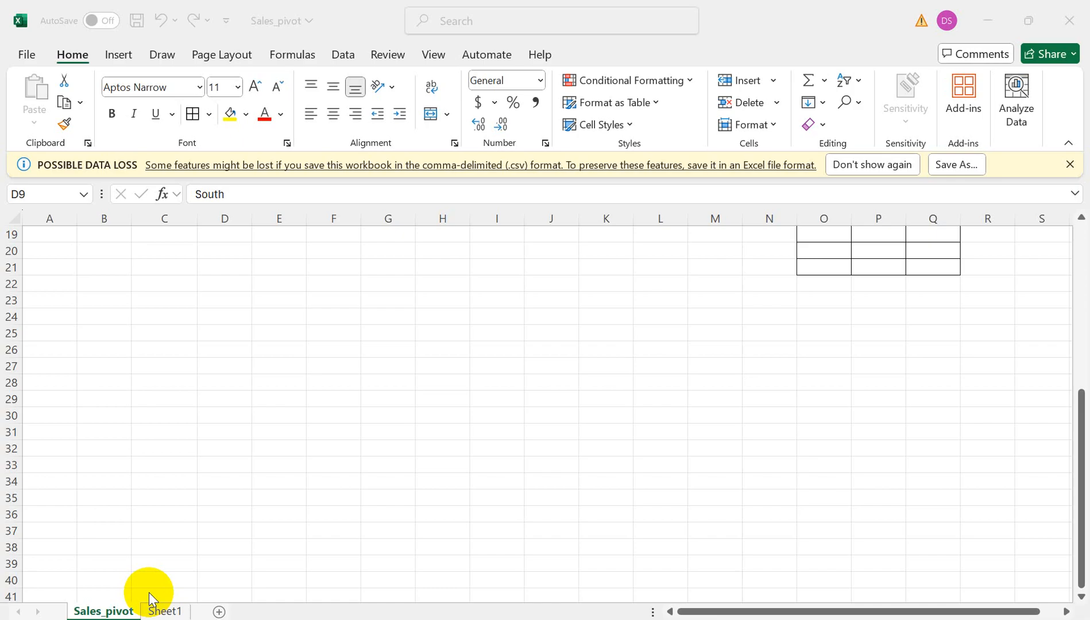
{"action": "left_click", "coordinate": [149, 599]}
{"action": "scroll", "coordinate": [431, 331], "scroll_direction": "up", "scroll_amount": 5}
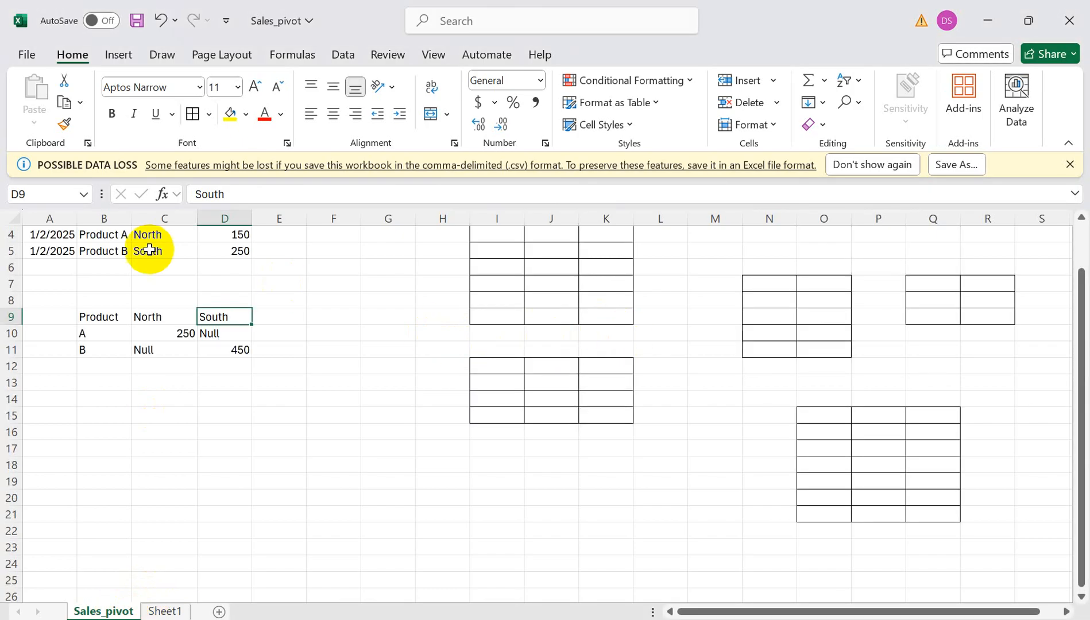
{"action": "scroll", "coordinate": [262, 309], "scroll_direction": "up", "scroll_amount": 1}
{"action": "left_click", "coordinate": [152, 367]}
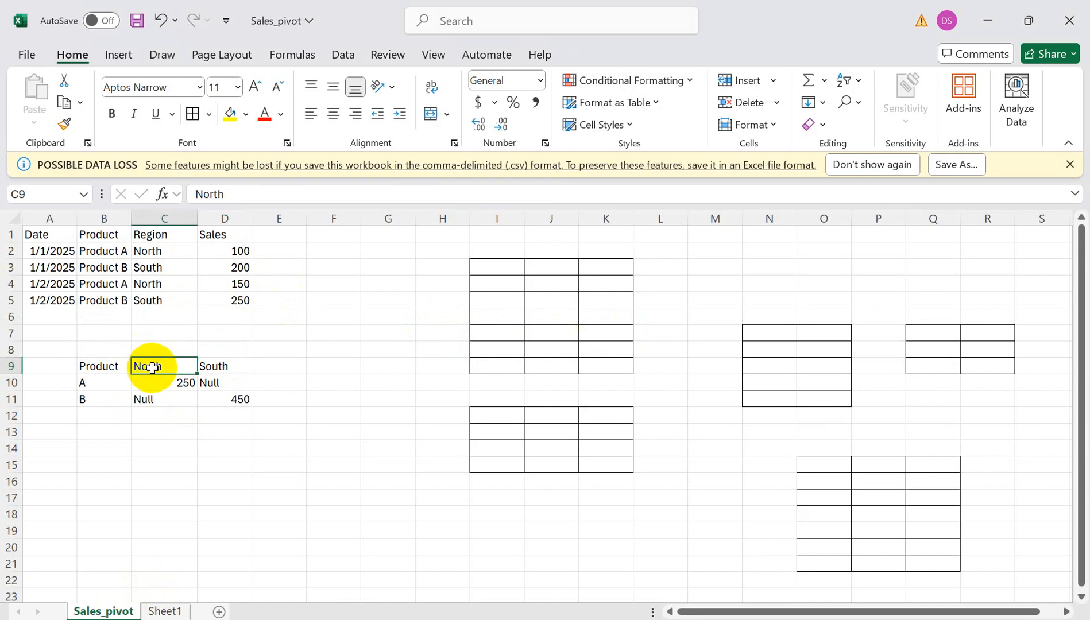
{"action": "left_click", "coordinate": [214, 366]}
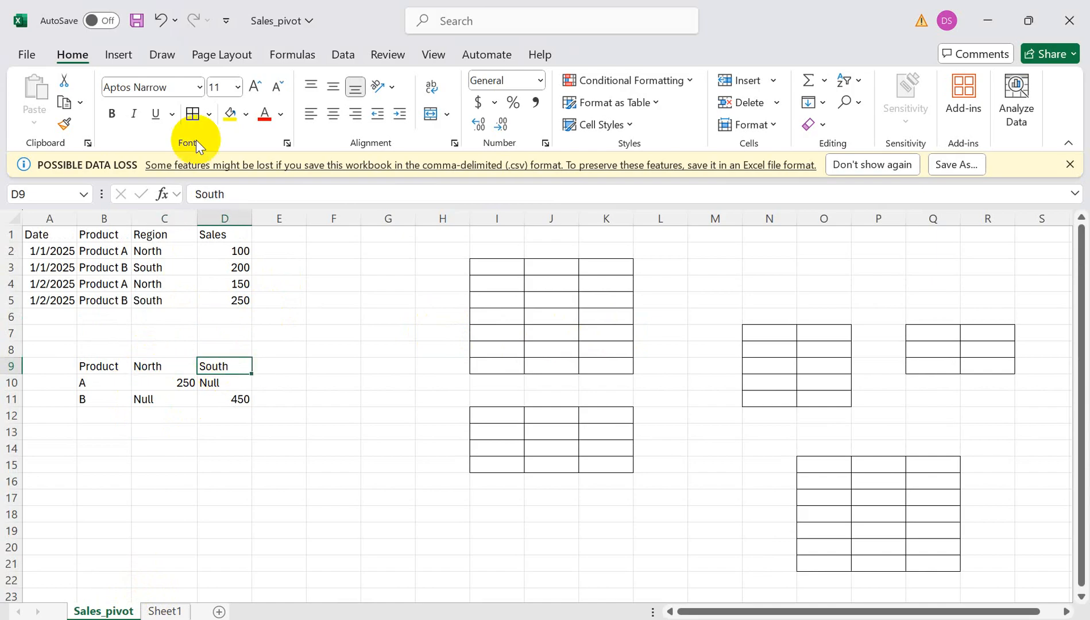
{"action": "left_click", "coordinate": [196, 194]}
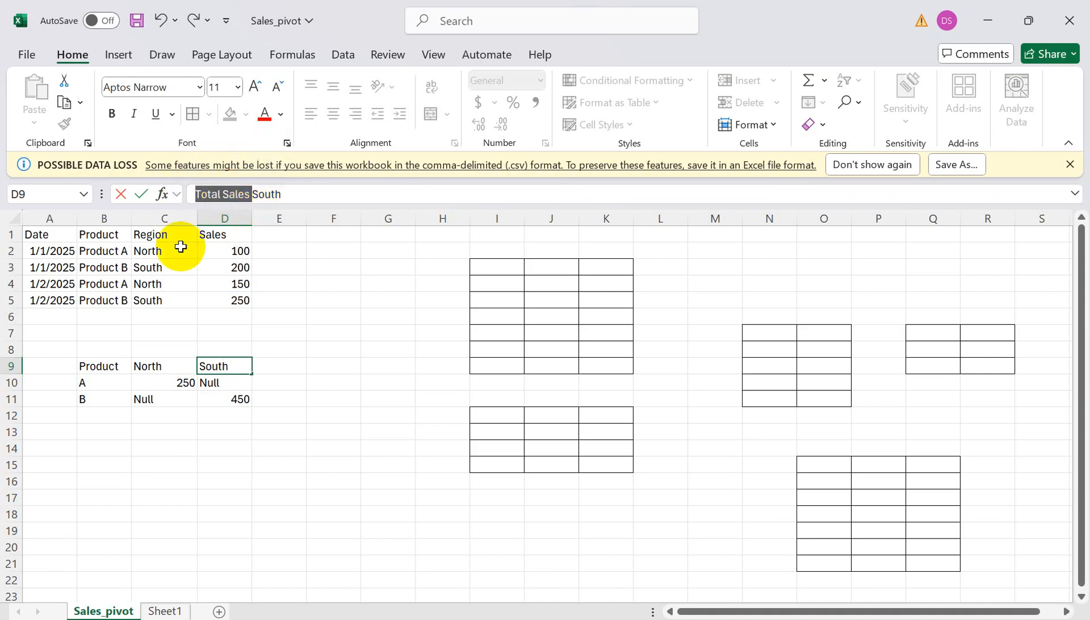
{"action": "left_click", "coordinate": [147, 251]}
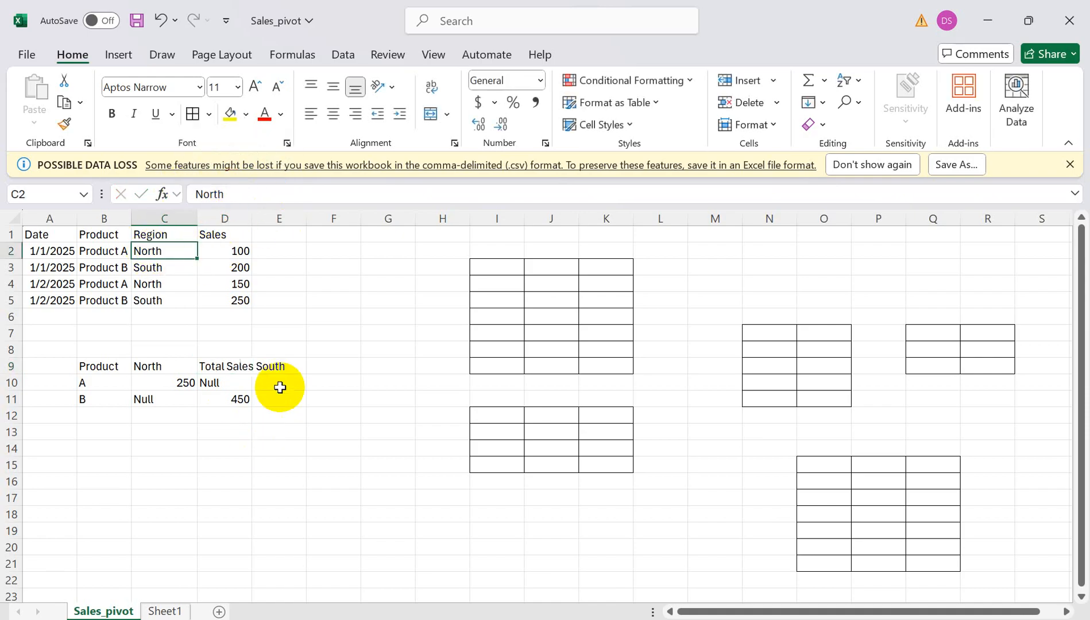
{"action": "left_click", "coordinate": [179, 366]}
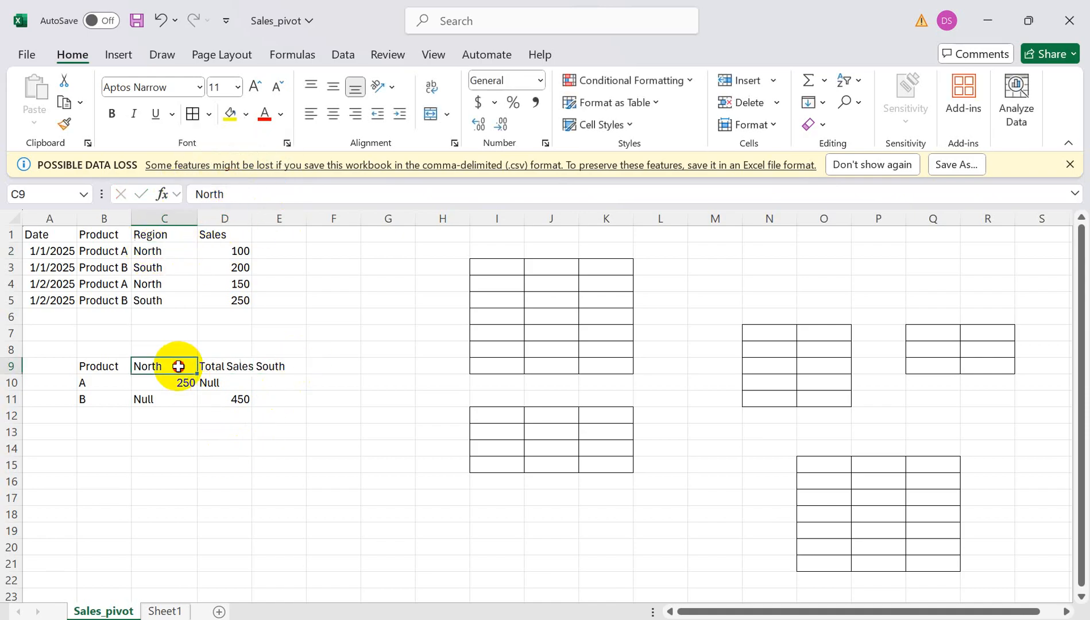
{"action": "left_click", "coordinate": [198, 194]}
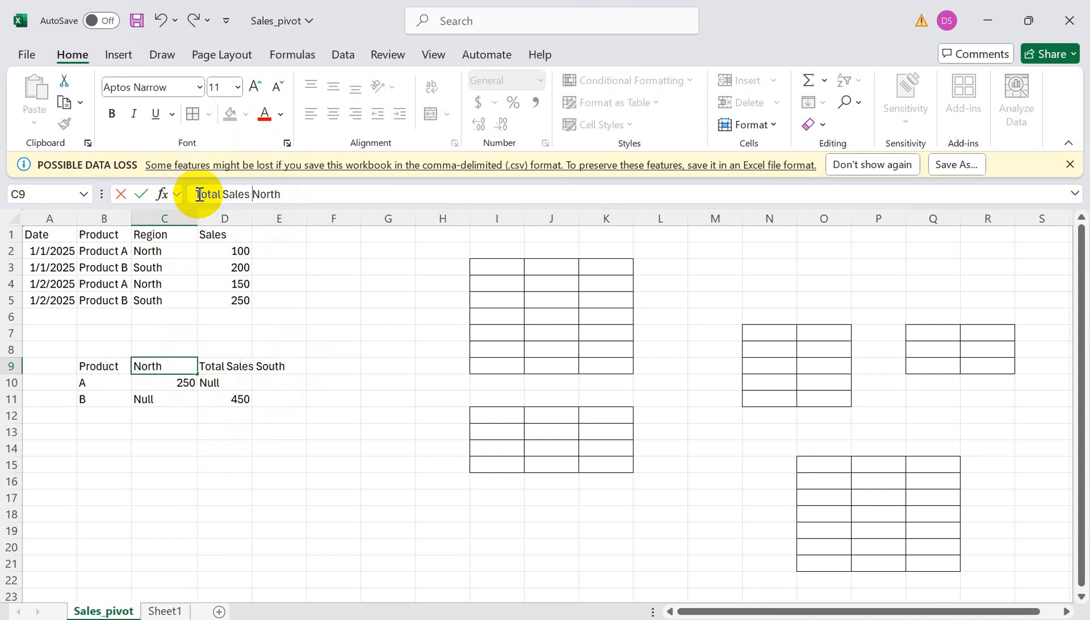
{"action": "left_click", "coordinate": [341, 497]}
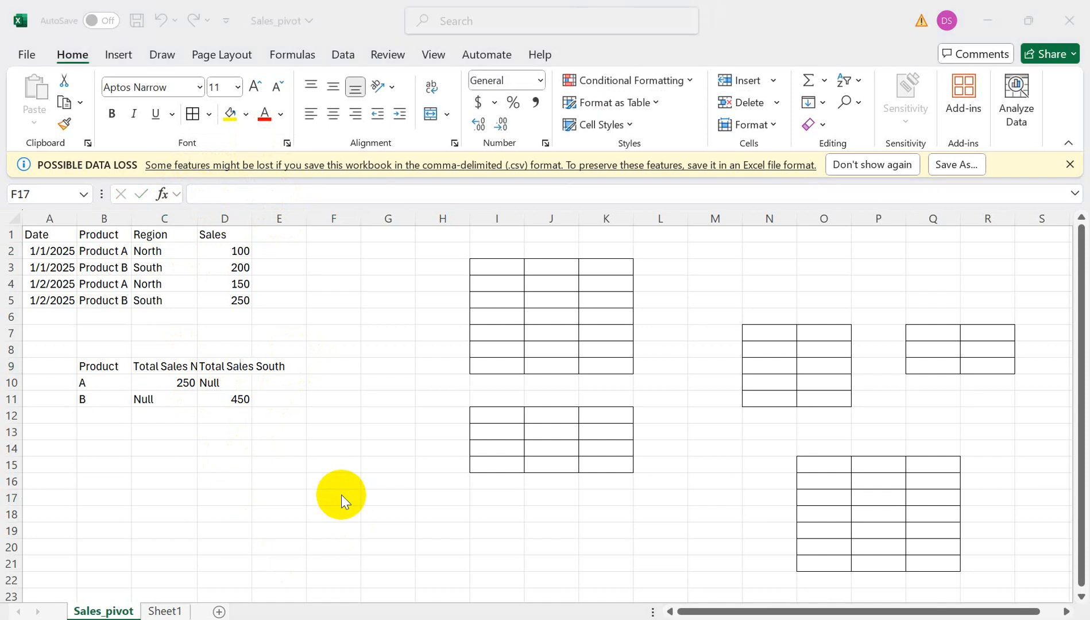
Step: Return to Data Factory, name the pivoted column Total Sales, and save the expression
{"action": "key", "text": "alt+Tab"}
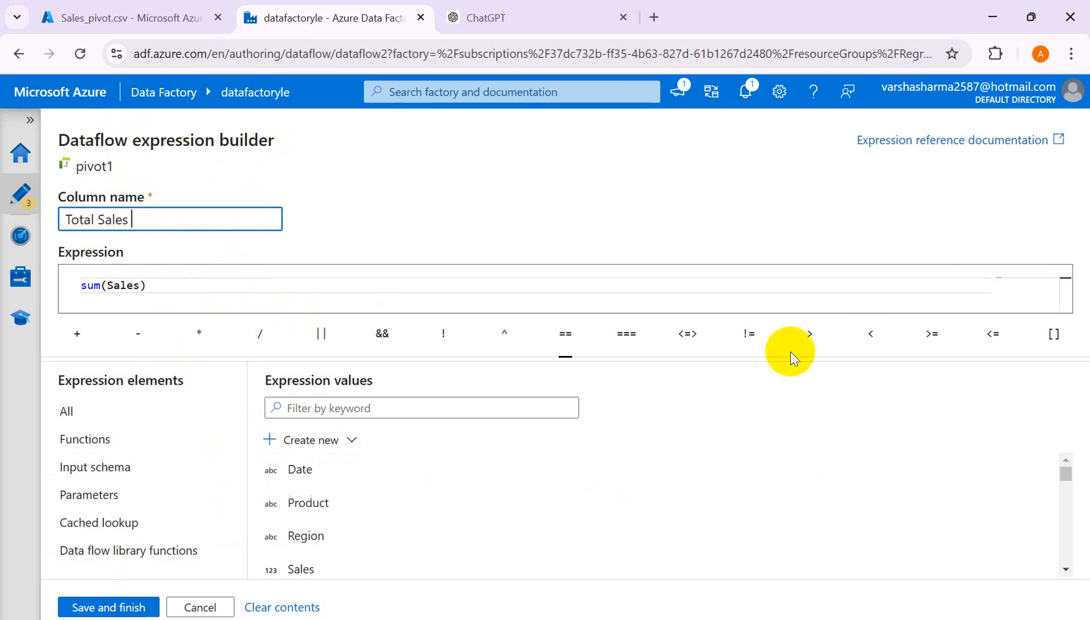
{"action": "left_click", "coordinate": [109, 608]}
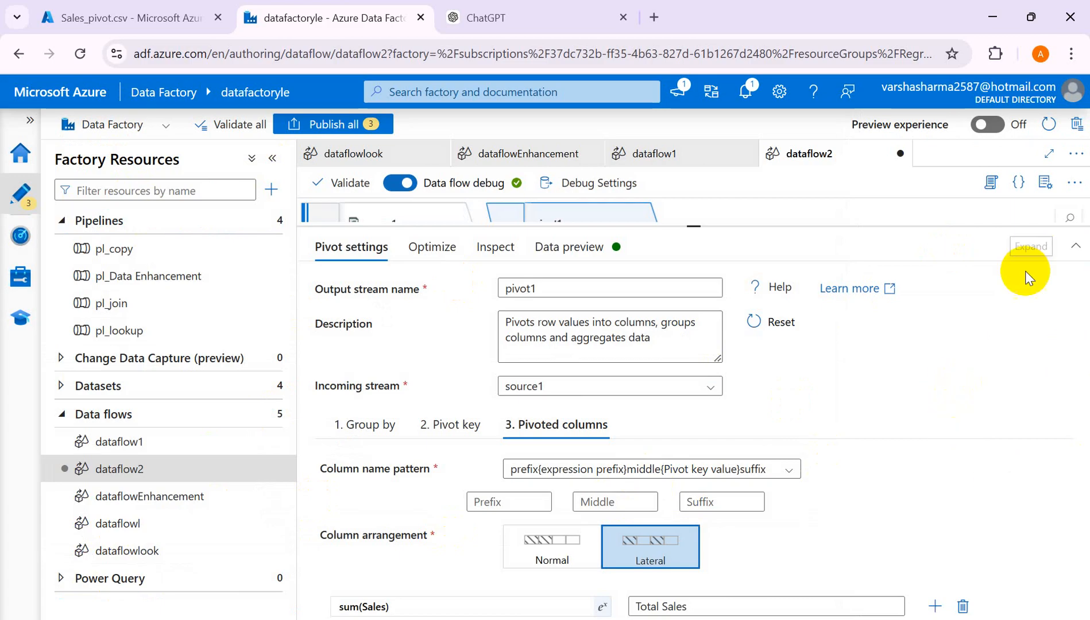
Step: Shrink the settings pane to reveal the flow diagram and refresh pivot1's data preview
{"action": "left_click_drag", "start_coordinate": [694, 226], "coordinate": [702, 320]}
{"action": "left_click", "coordinate": [582, 343]}
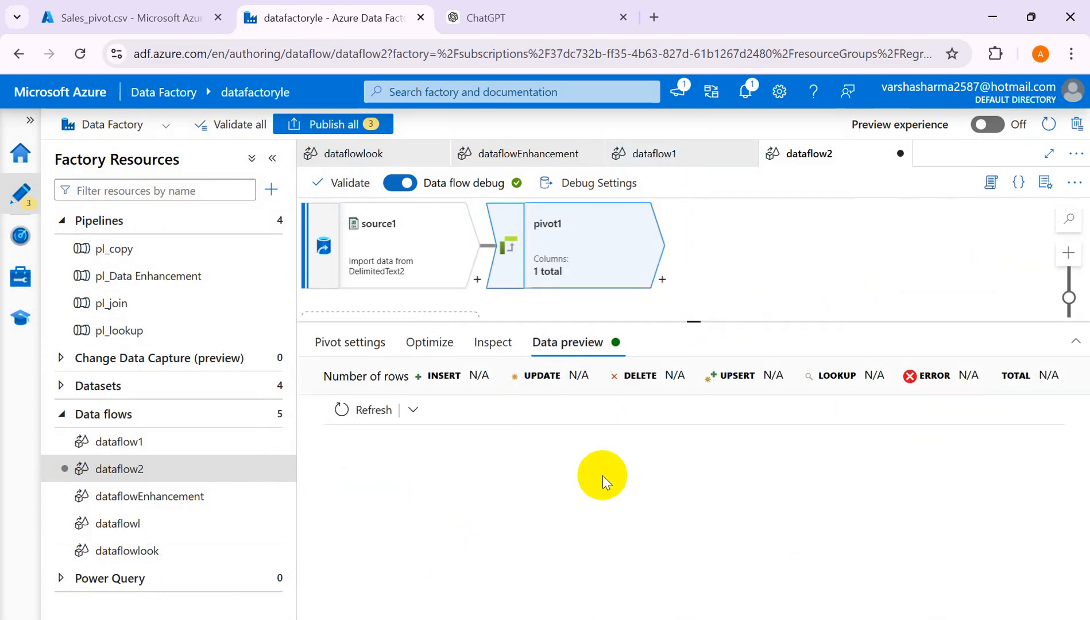
{"action": "left_click", "coordinate": [375, 410]}
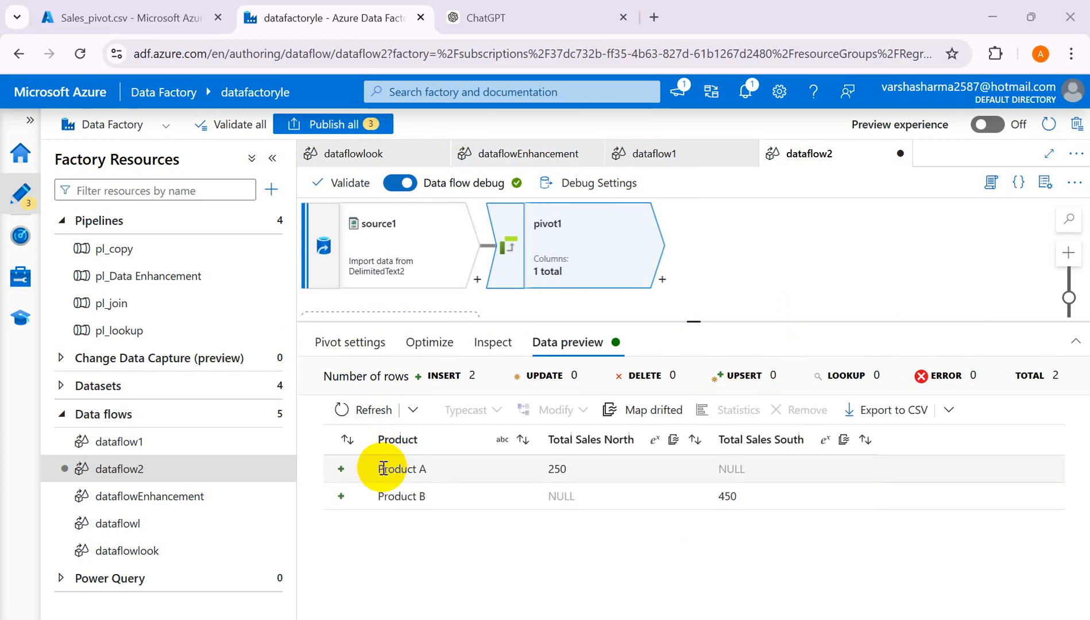
Step: Compare the preview with the example pivoted table in the Sales_pivot workbook in Excel, and return to Data Factory
{"action": "mouse_move", "coordinate": [768, 618]}
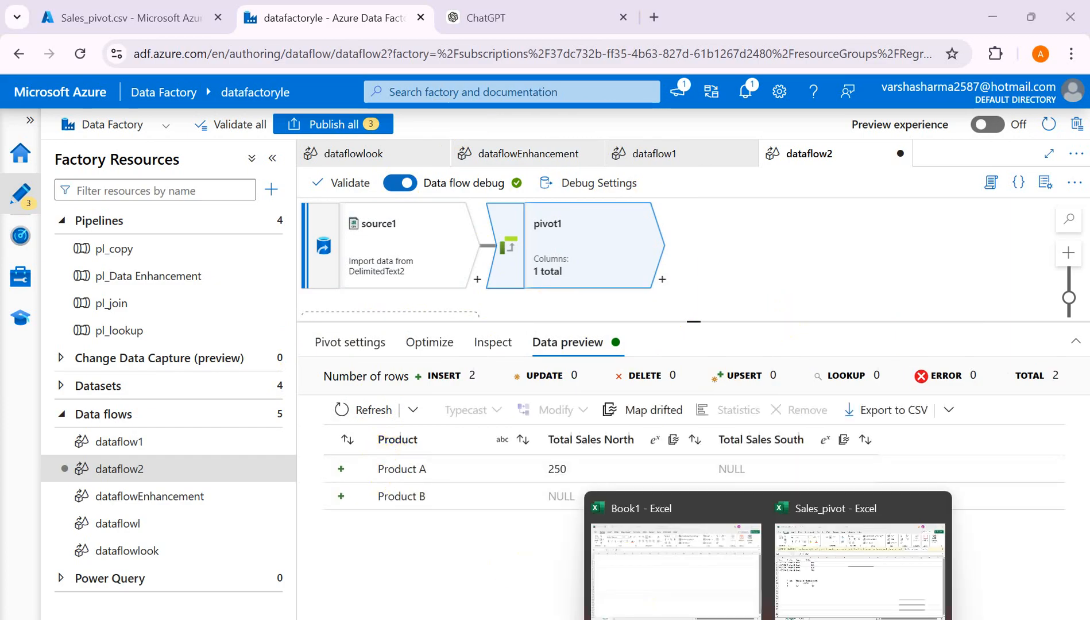
{"action": "left_click", "coordinate": [815, 595]}
{"action": "left_click", "coordinate": [68, 348]}
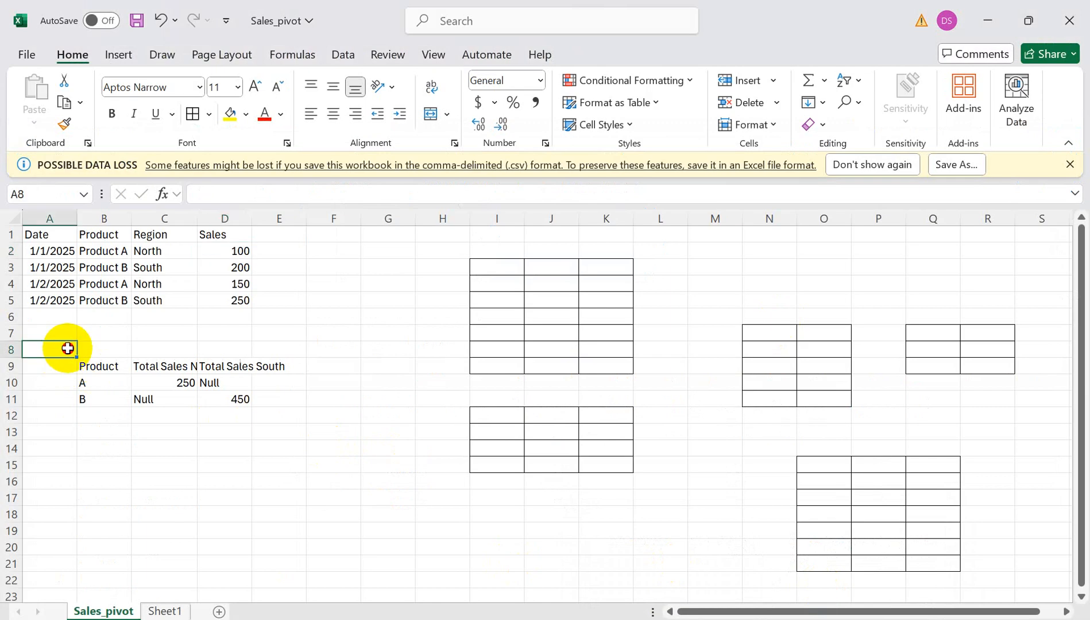
{"action": "left_click_drag", "start_coordinate": [62, 347], "coordinate": [311, 333]}
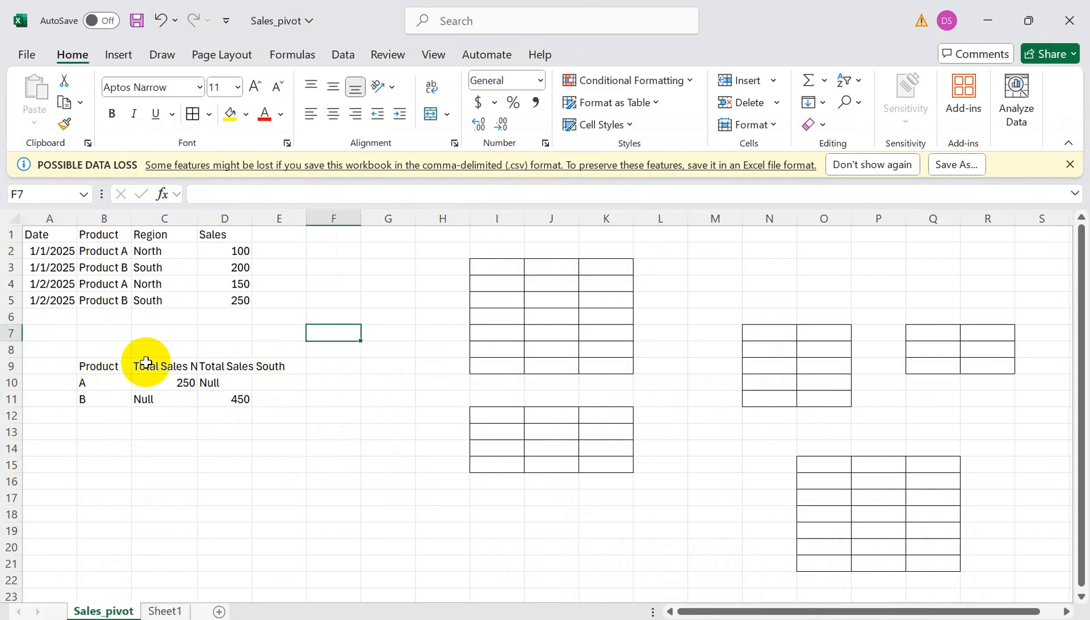
{"action": "key", "text": "alt+Tab"}
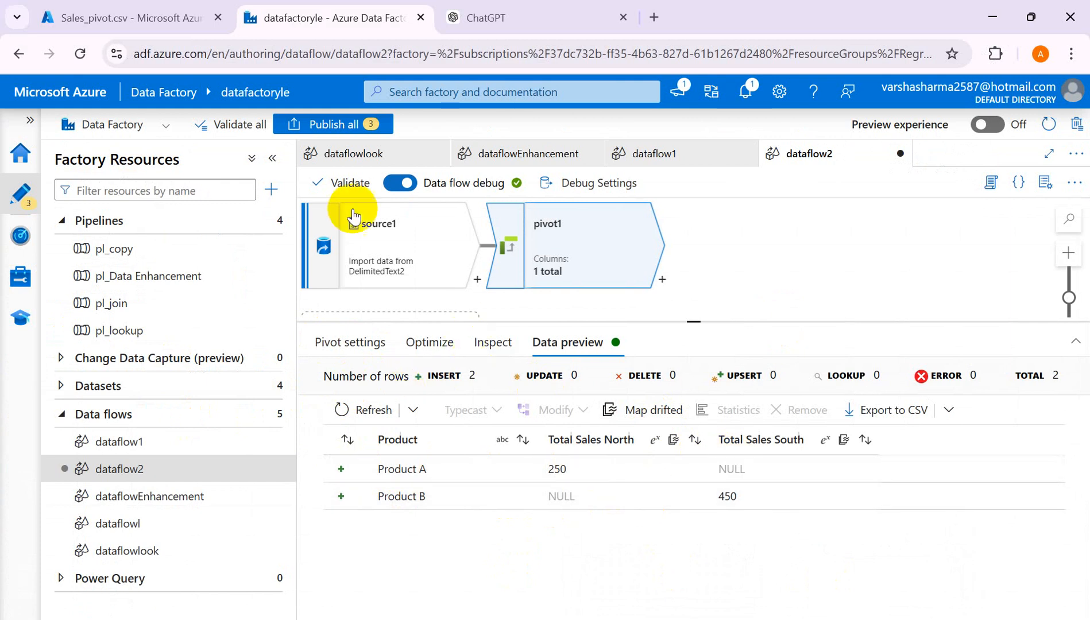
Step: Add Date as a second group-by column in pivot1's settings, alongside Product
{"action": "left_click", "coordinate": [367, 342]}
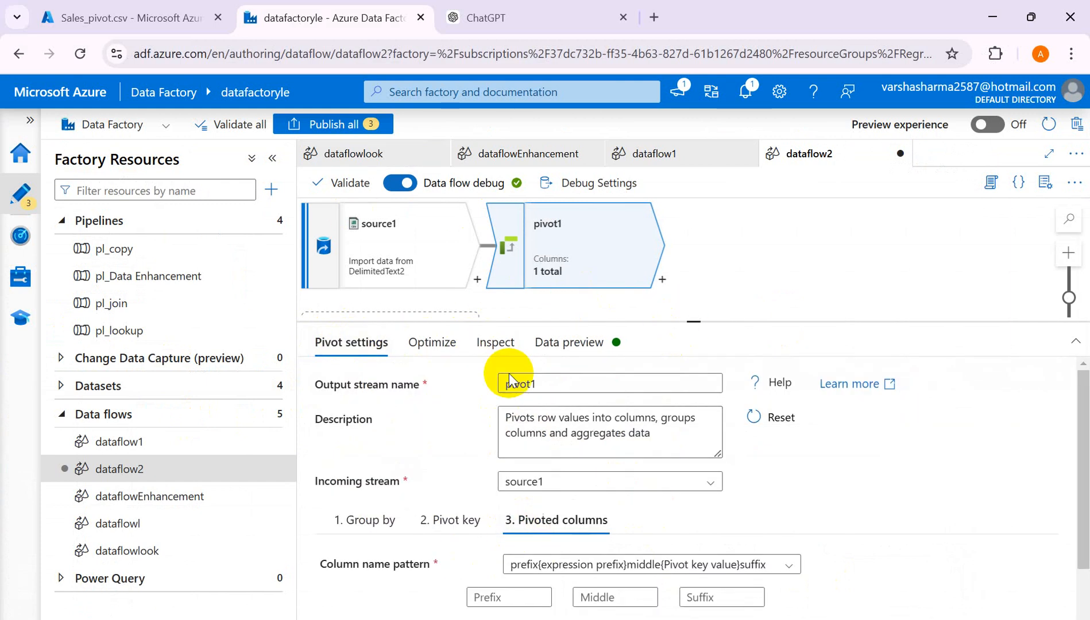
{"action": "left_click", "coordinate": [374, 520]}
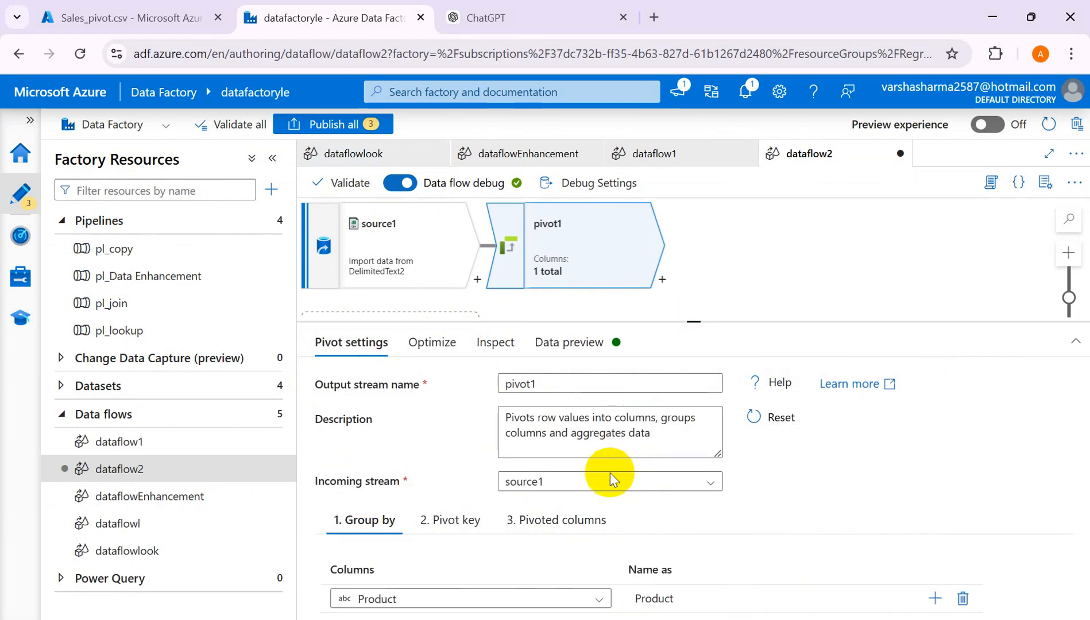
{"action": "left_click", "coordinate": [935, 600]}
{"action": "left_click_drag", "start_coordinate": [1080, 457], "coordinate": [1068, 545]}
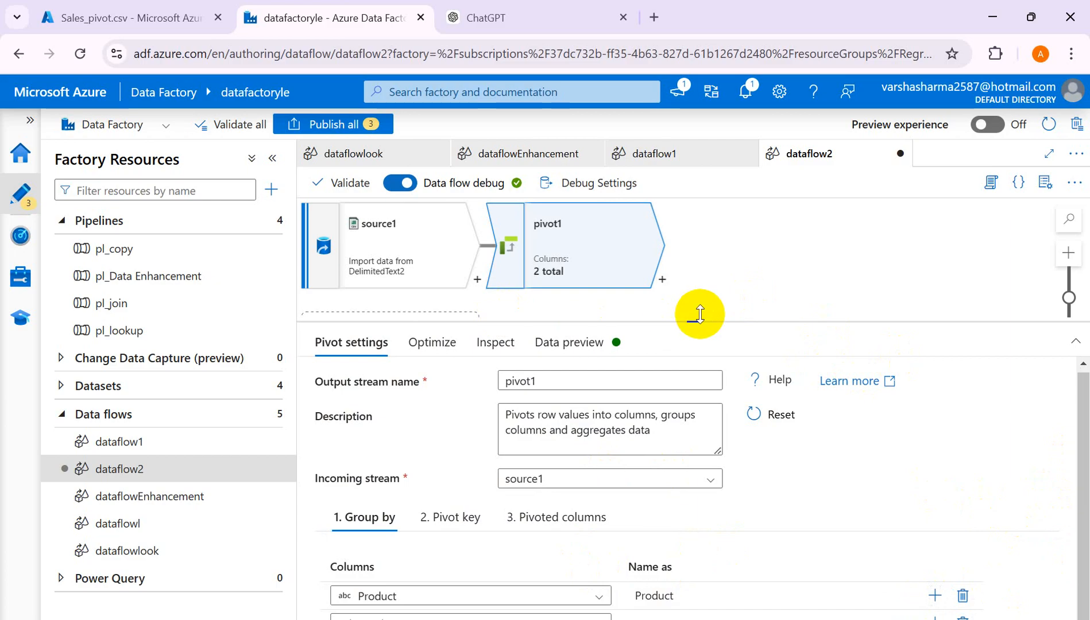
{"action": "left_click_drag", "start_coordinate": [694, 321], "coordinate": [698, 227]}
{"action": "mouse_move", "coordinate": [532, 543]}
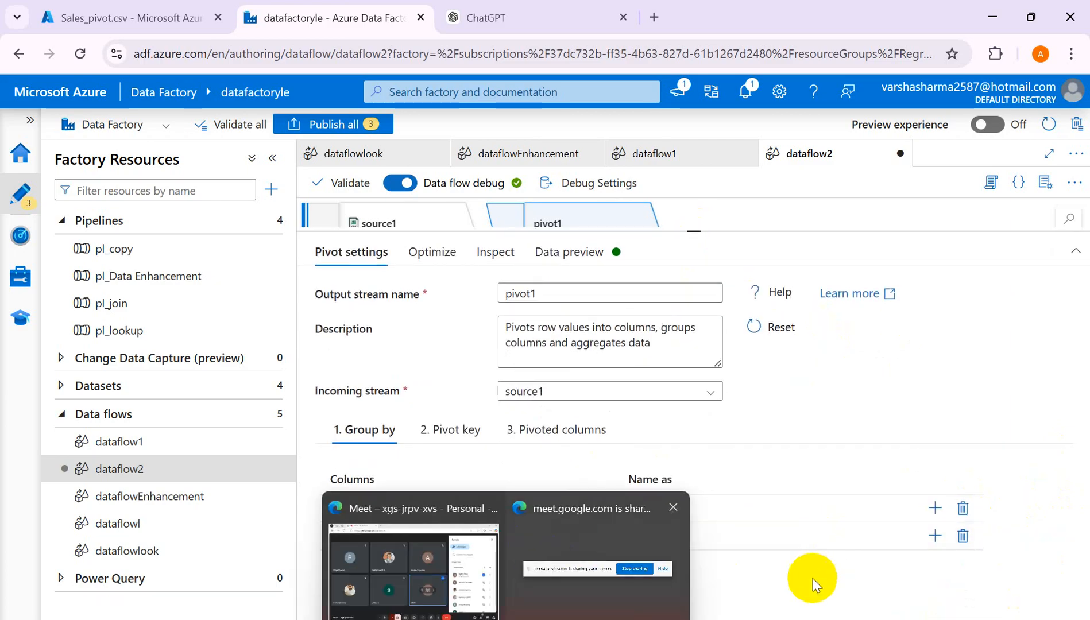
{"action": "left_click", "coordinate": [600, 538]}
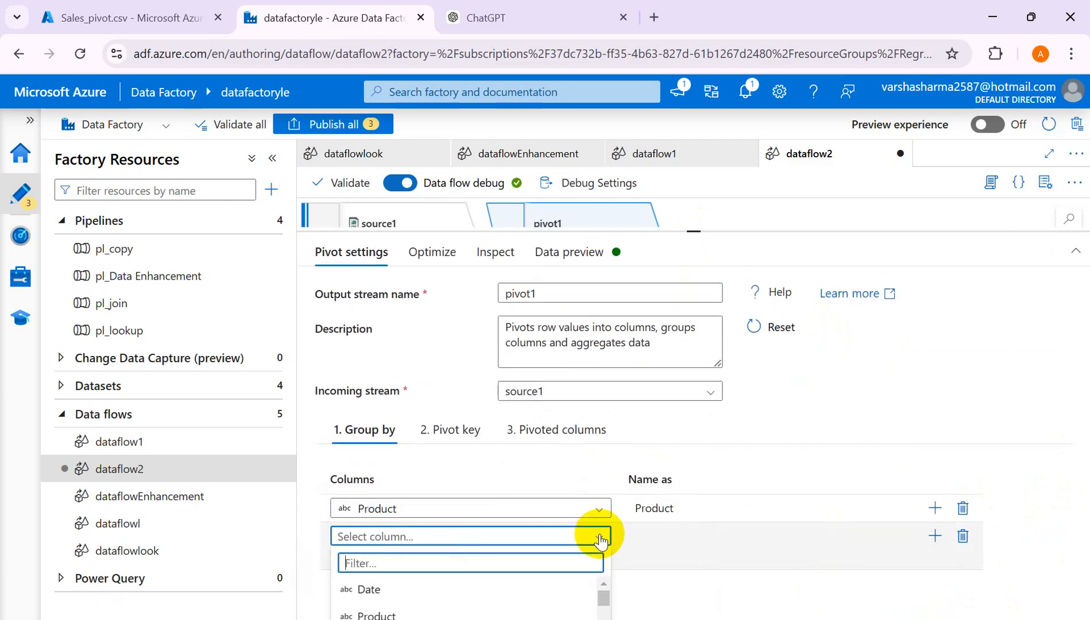
{"action": "left_click", "coordinate": [362, 590]}
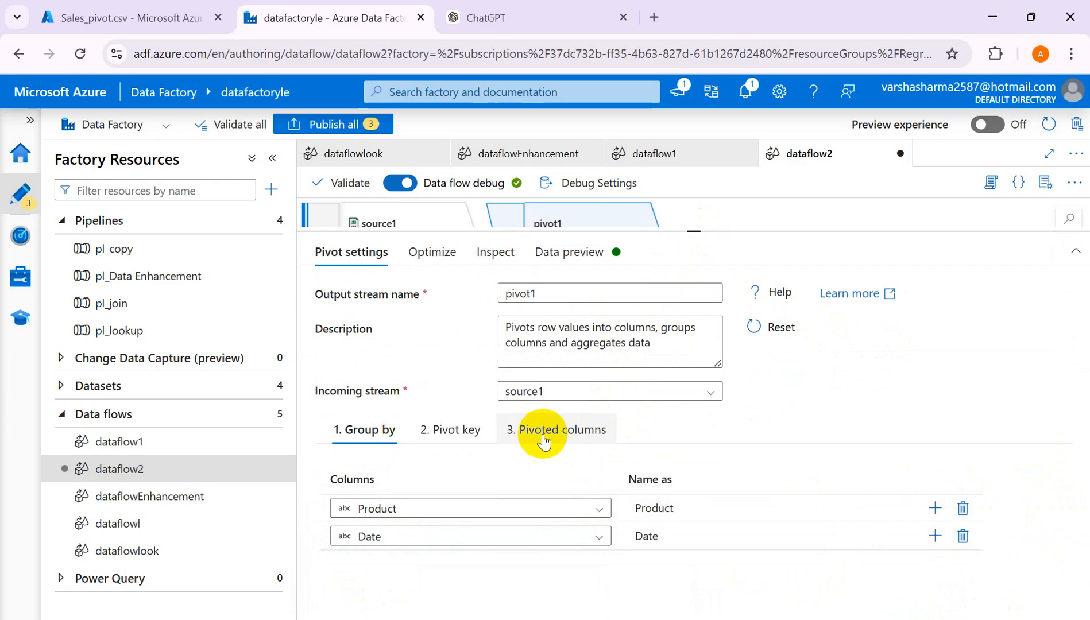
Step: Refresh pivot1's data preview with the current grouping, and remove Date from its group-by columns
{"action": "left_click", "coordinate": [560, 252]}
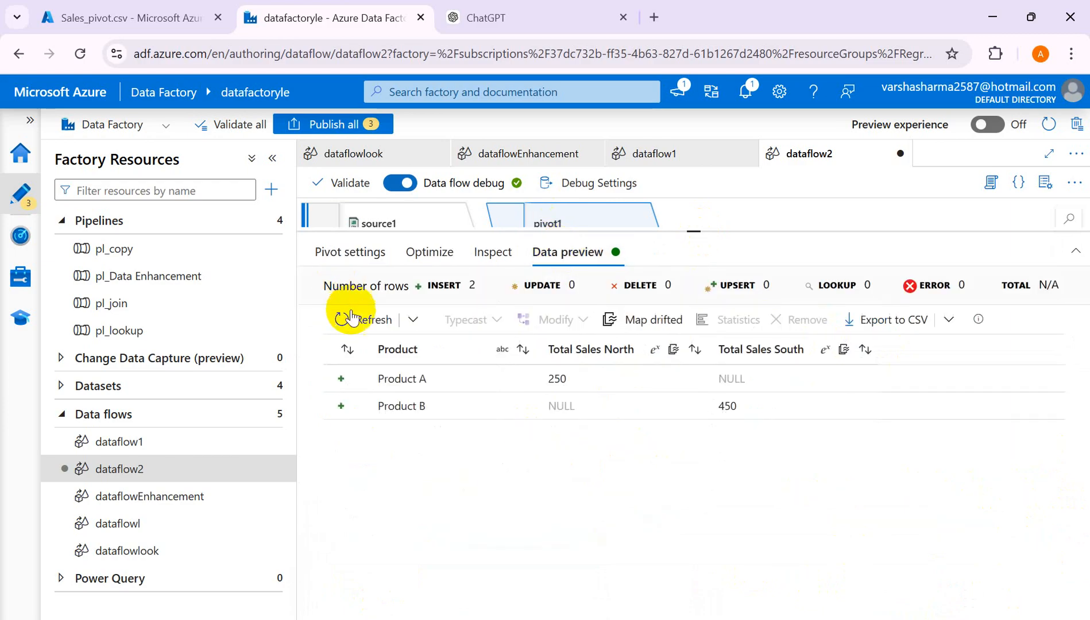
{"action": "left_click", "coordinate": [368, 319]}
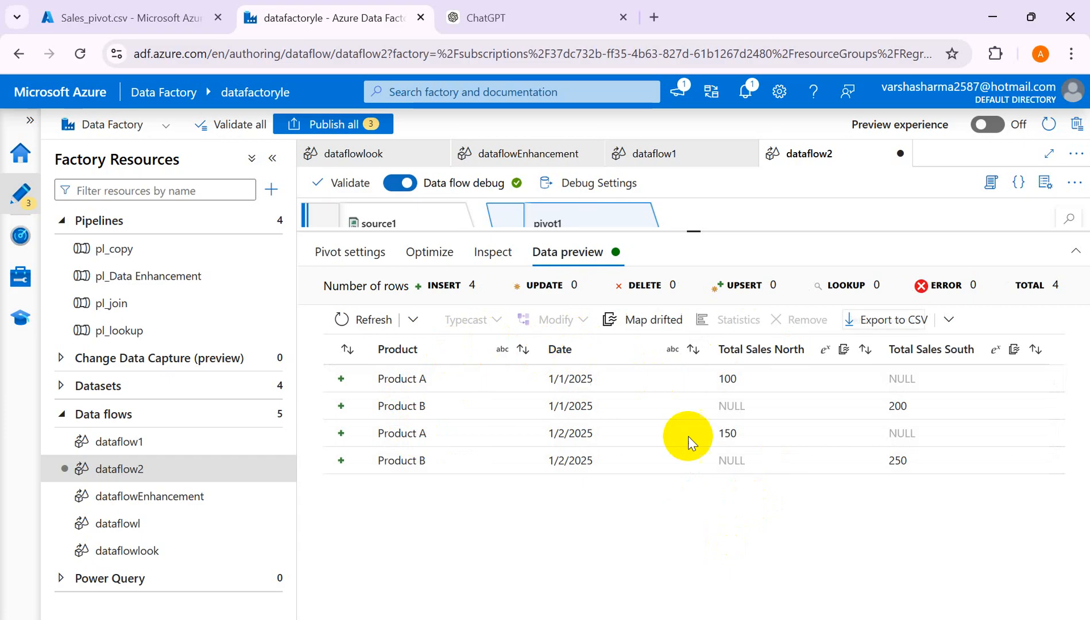
{"action": "left_click", "coordinate": [360, 255]}
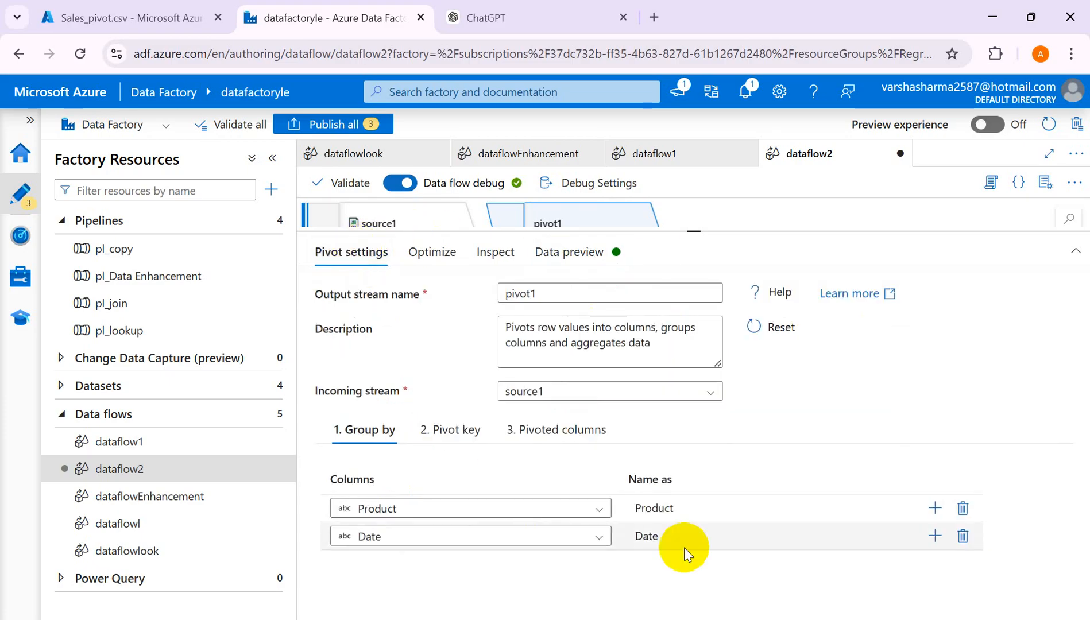
{"action": "left_click", "coordinate": [963, 538]}
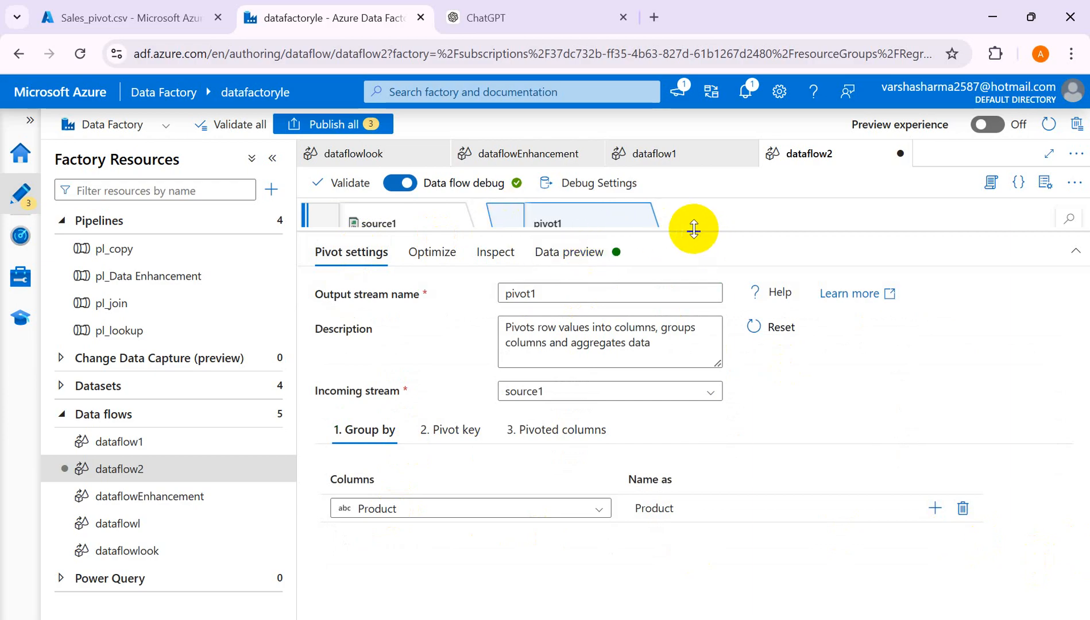
Step: Add a Sink transformation after pivot1 in the data flow
{"action": "left_click_drag", "start_coordinate": [694, 229], "coordinate": [699, 350]}
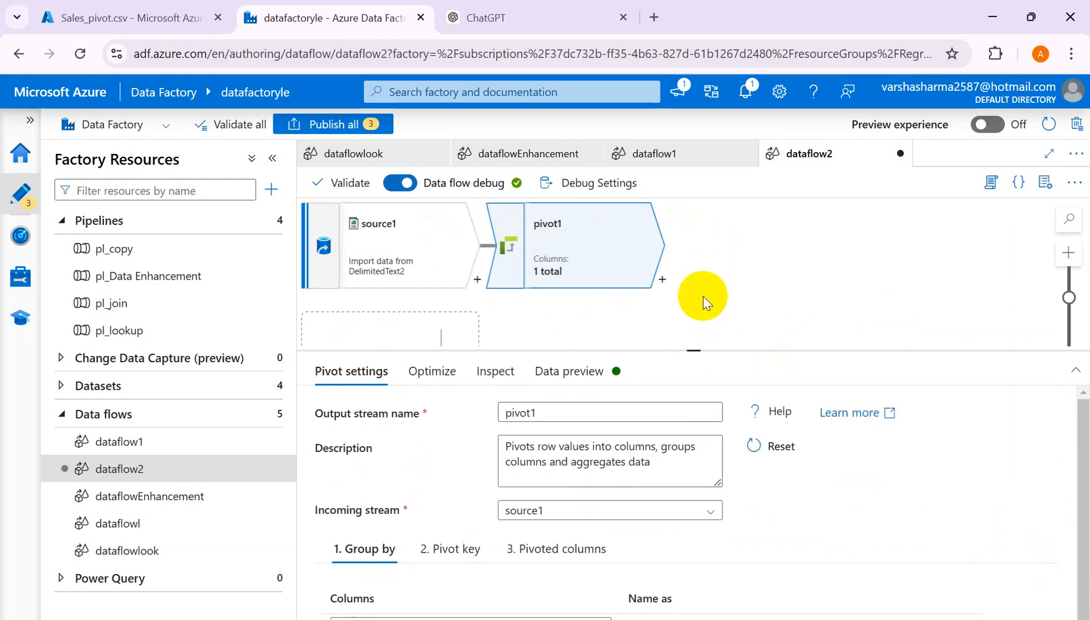
{"action": "left_click", "coordinate": [663, 279]}
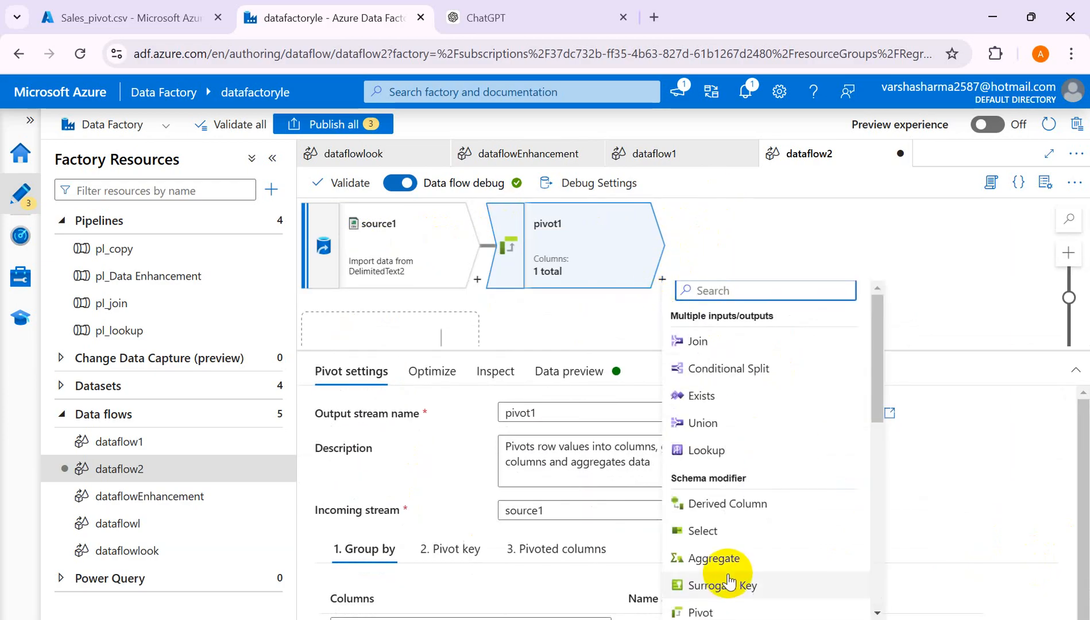
{"action": "left_click_drag", "start_coordinate": [877, 393], "coordinate": [870, 614]}
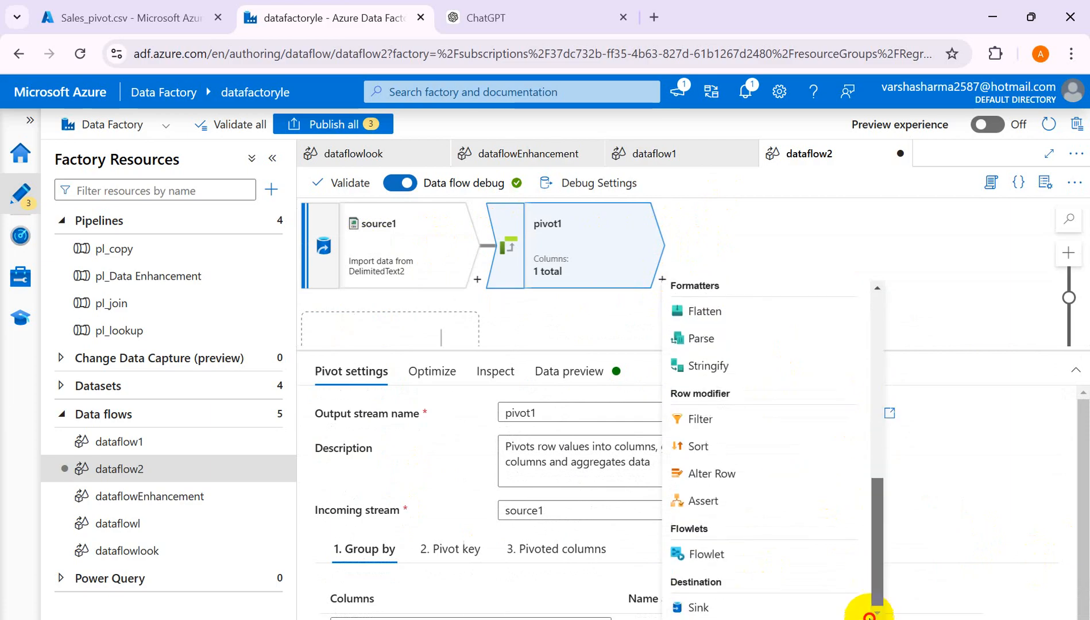
{"action": "left_click", "coordinate": [712, 609]}
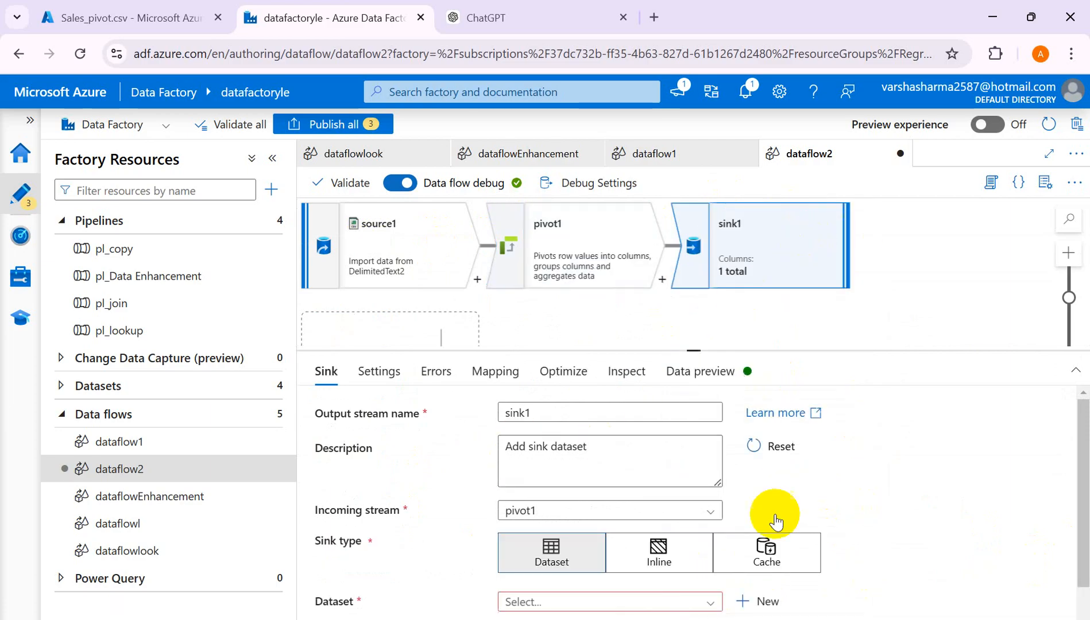
Step: Configure sink1 as an Inline sink with dataset type DelimitedText and linked service ls_adlsgen2
{"action": "left_click", "coordinate": [649, 558]}
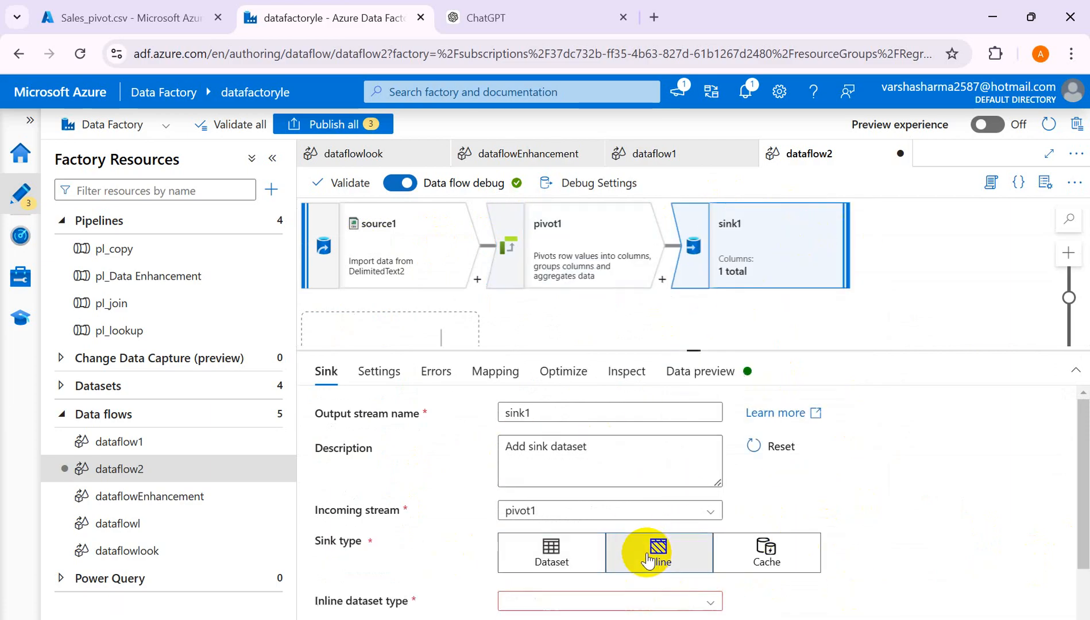
{"action": "left_click_drag", "start_coordinate": [1082, 457], "coordinate": [1085, 546]}
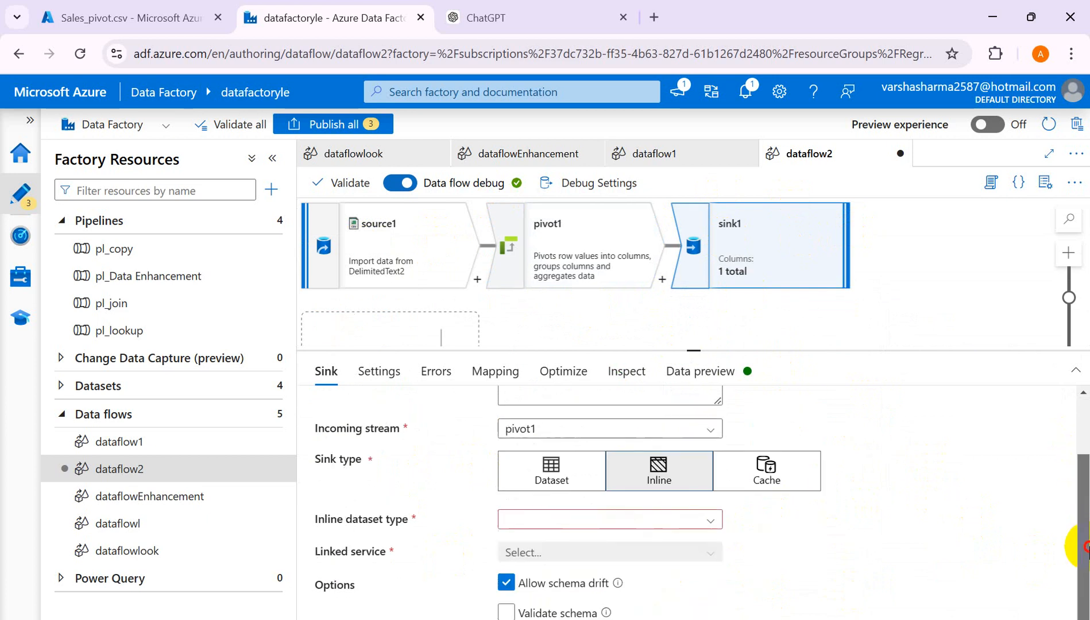
{"action": "left_click", "coordinate": [706, 520]}
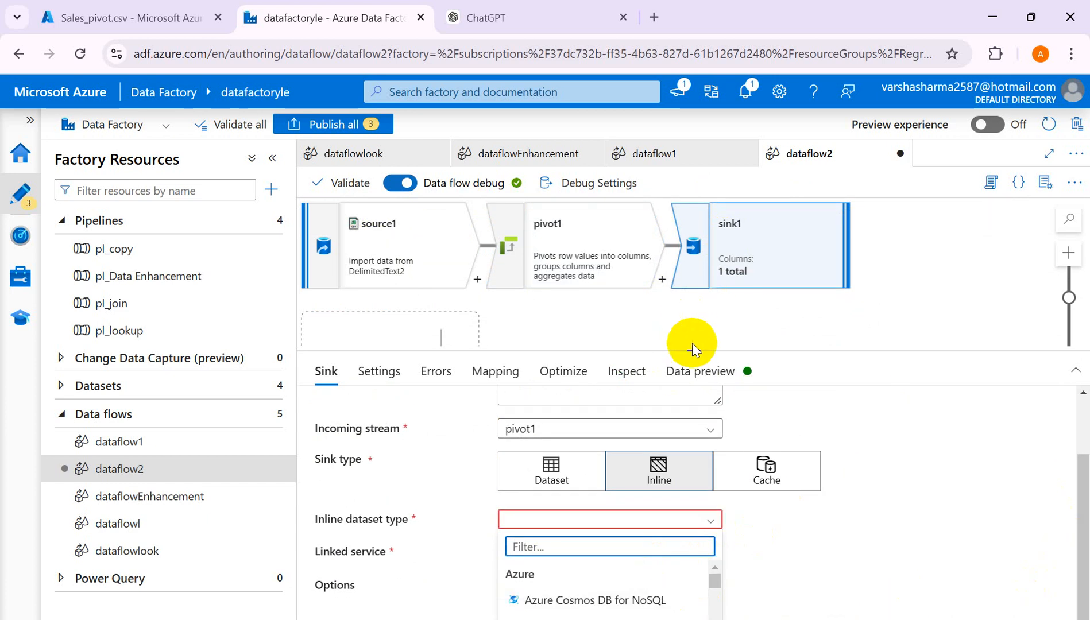
{"action": "left_click_drag", "start_coordinate": [691, 350], "coordinate": [697, 202]}
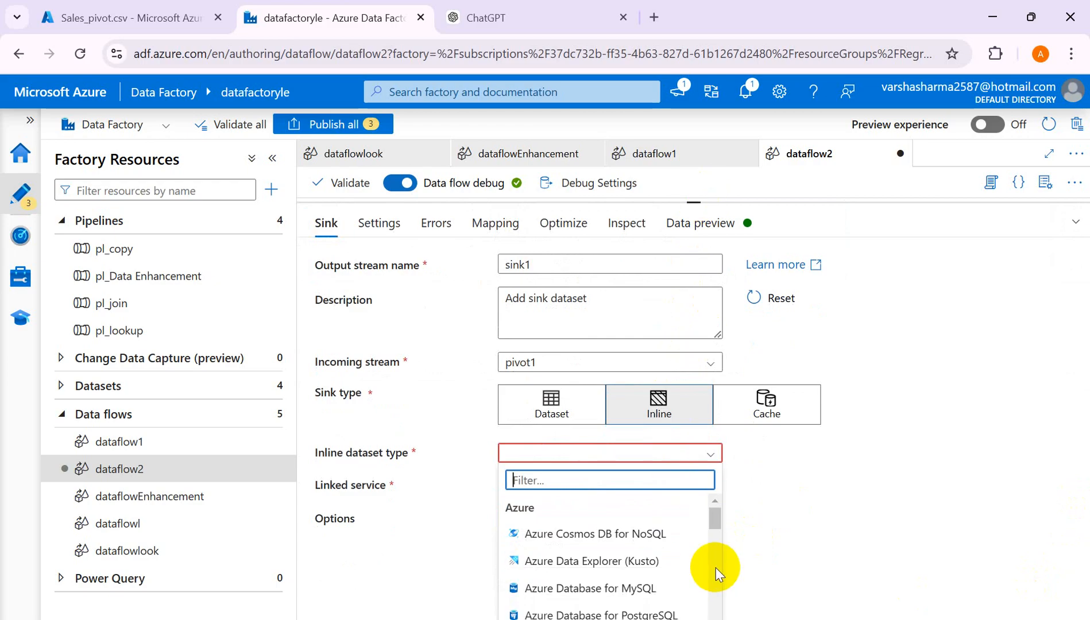
{"action": "left_click_drag", "start_coordinate": [718, 531], "coordinate": [713, 584]}
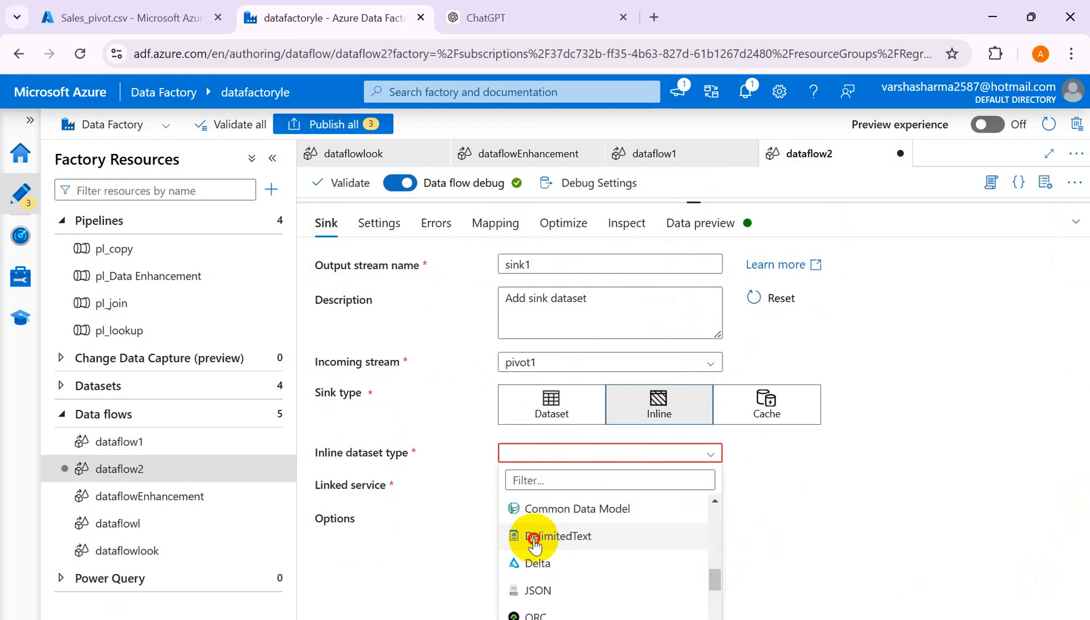
{"action": "left_click", "coordinate": [506, 537]}
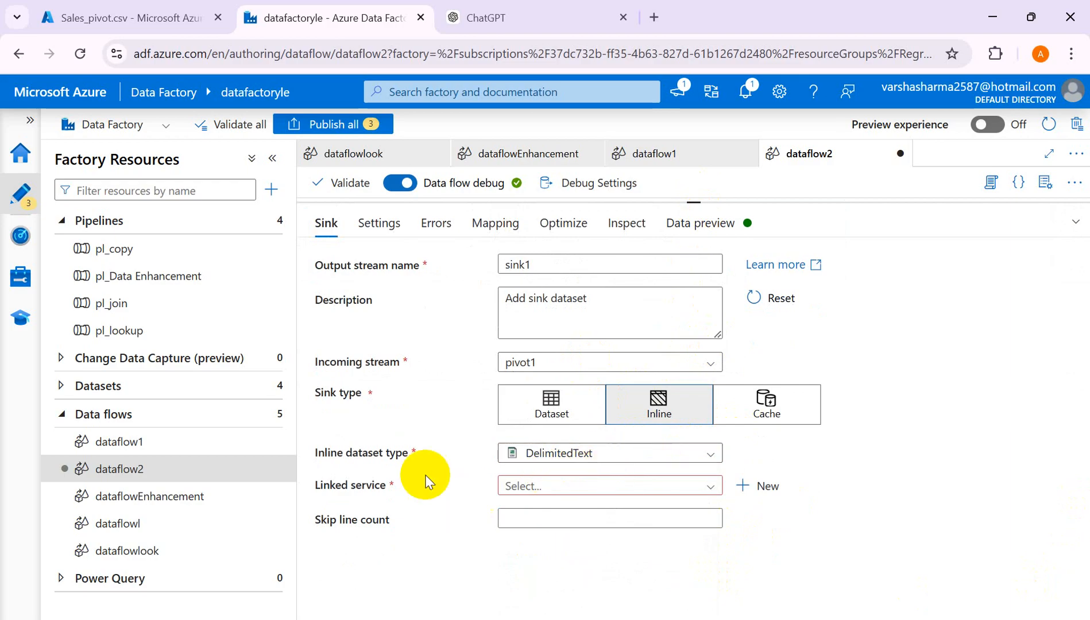
{"action": "left_click", "coordinate": [710, 487]}
{"action": "left_click", "coordinate": [551, 539]}
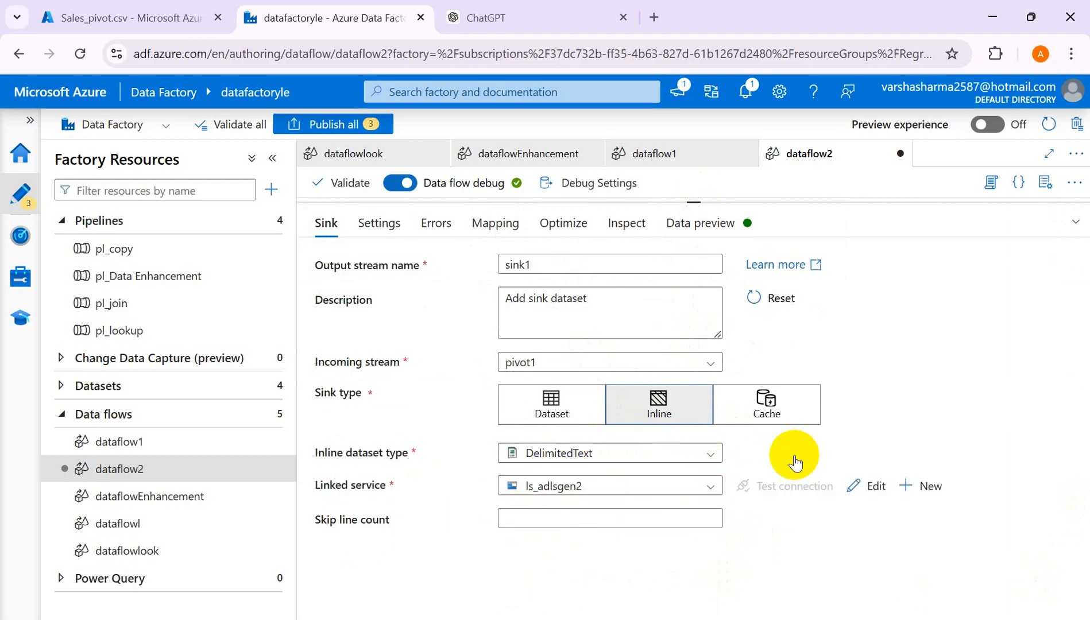
Step: Set the sink's folder path to the output file system and enable first row as header
{"action": "left_click", "coordinate": [380, 225]}
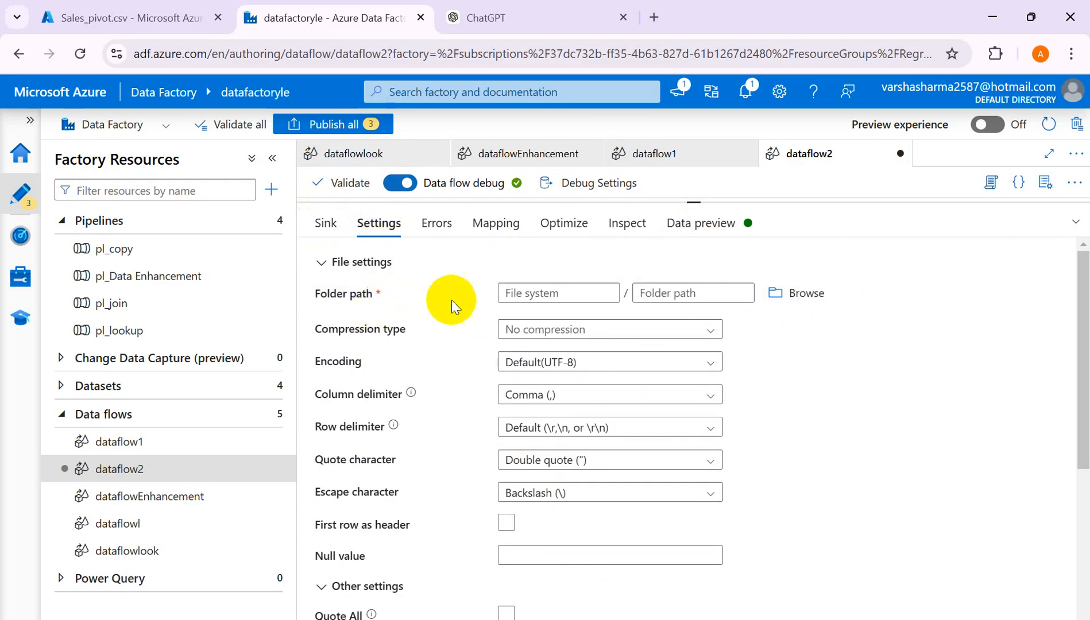
{"action": "left_click", "coordinate": [786, 299]}
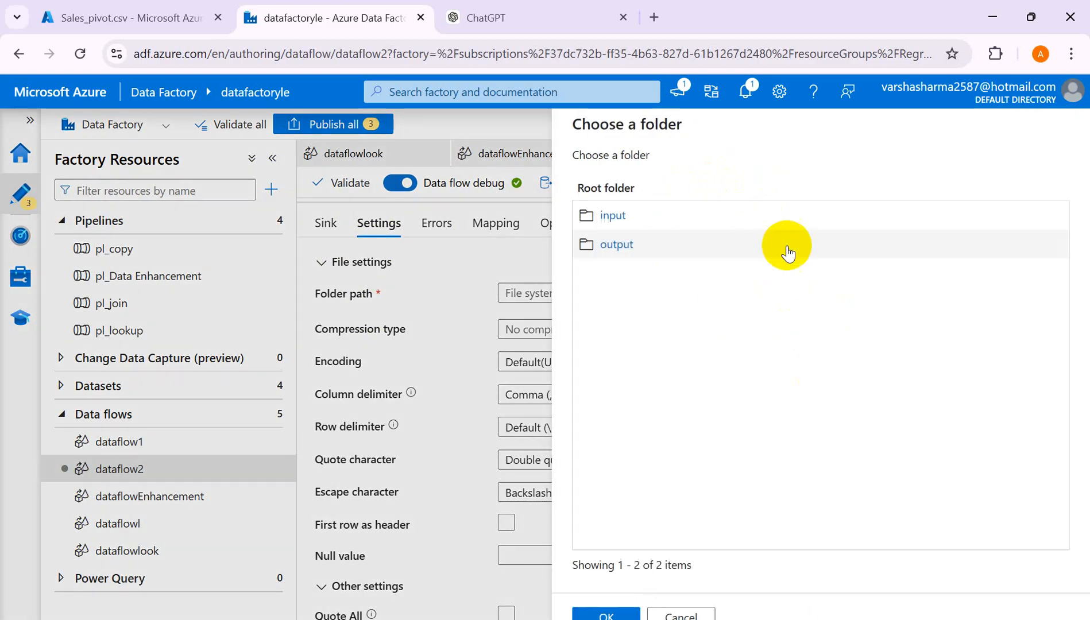
{"action": "double_click", "coordinate": [617, 248]}
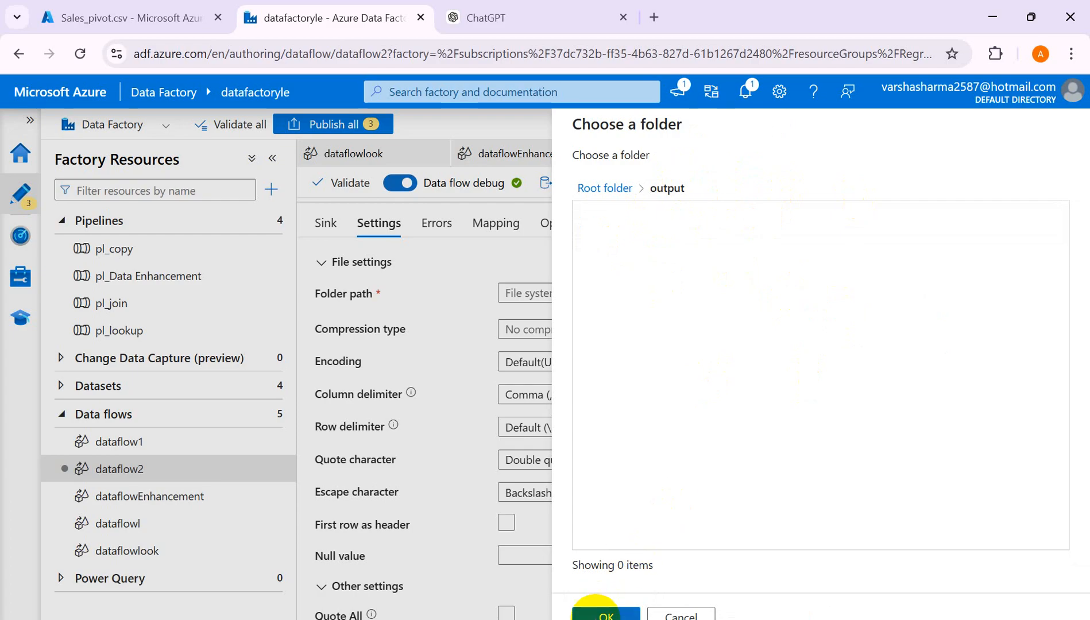
{"action": "left_click", "coordinate": [607, 614]}
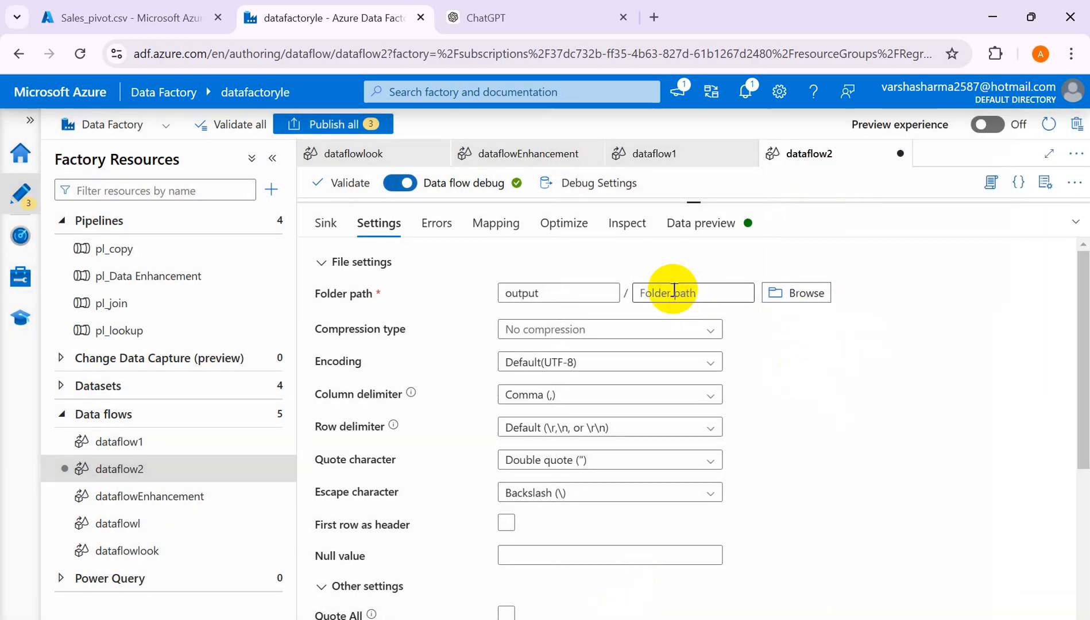
{"action": "scroll", "coordinate": [545, 448], "scroll_direction": "down", "scroll_amount": 1}
{"action": "scroll", "coordinate": [545, 448], "scroll_direction": "down", "scroll_amount": 1}
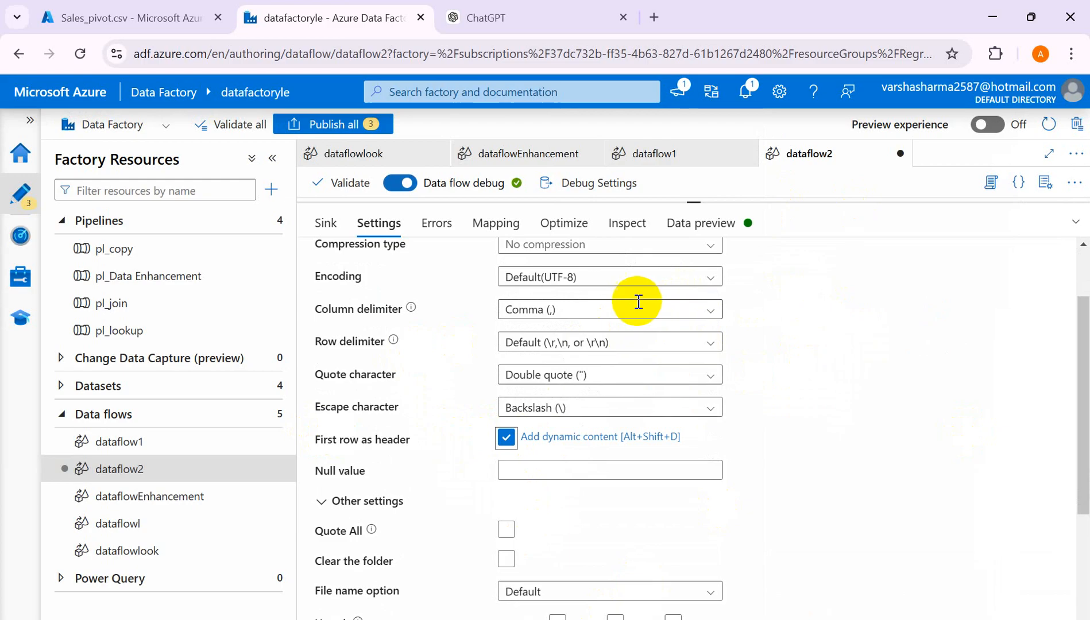
Step: Set the sink's file name option to Output to single file and name the file Sales_pivoteddata
{"action": "scroll", "coordinate": [810, 518], "scroll_direction": "down", "scroll_amount": 2}
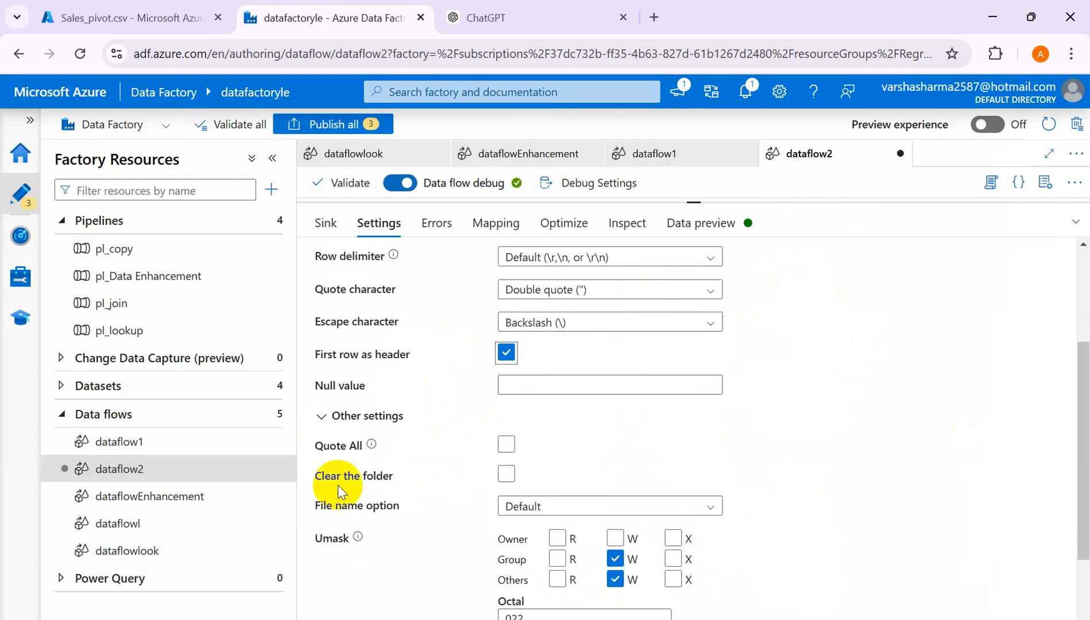
{"action": "left_click", "coordinate": [711, 510]}
{"action": "scroll", "coordinate": [650, 580], "scroll_direction": "down", "scroll_amount": 2}
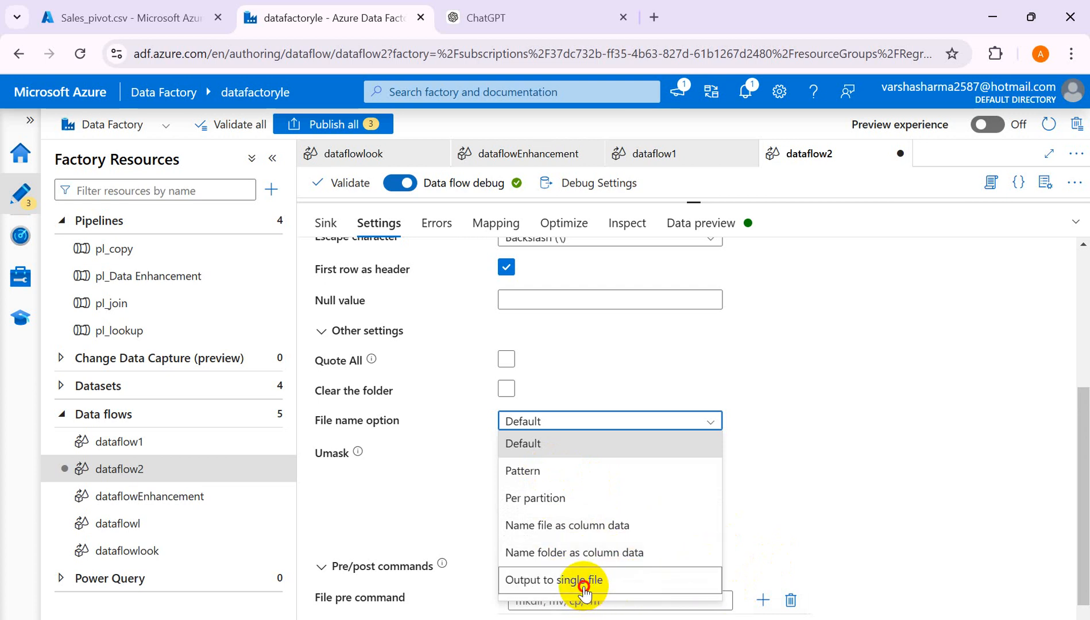
{"action": "left_click", "coordinate": [592, 580]}
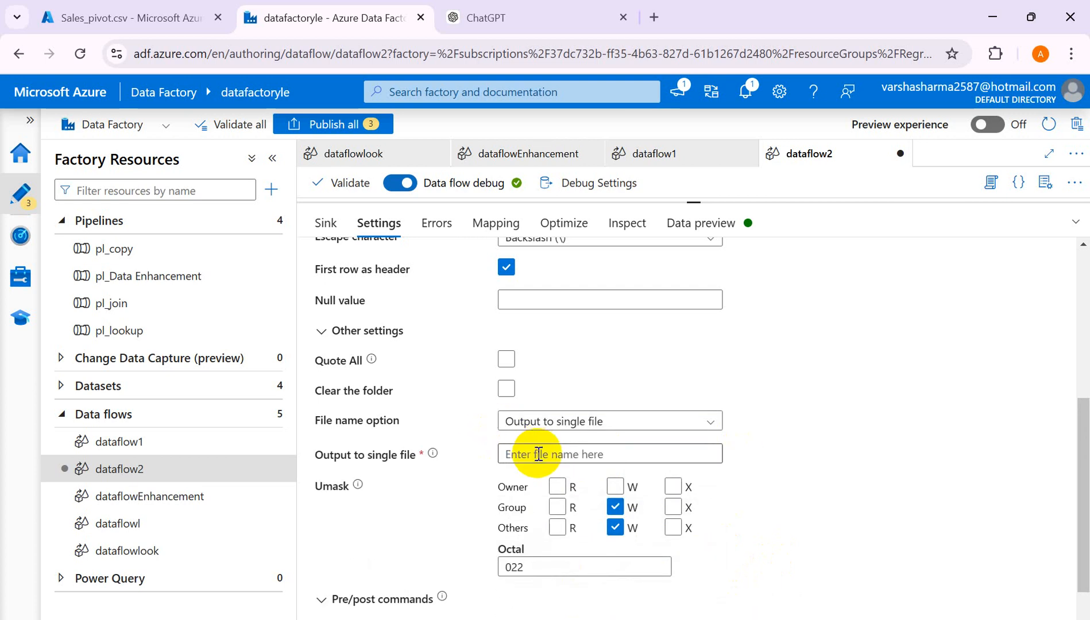
{"action": "left_click", "coordinate": [564, 454]}
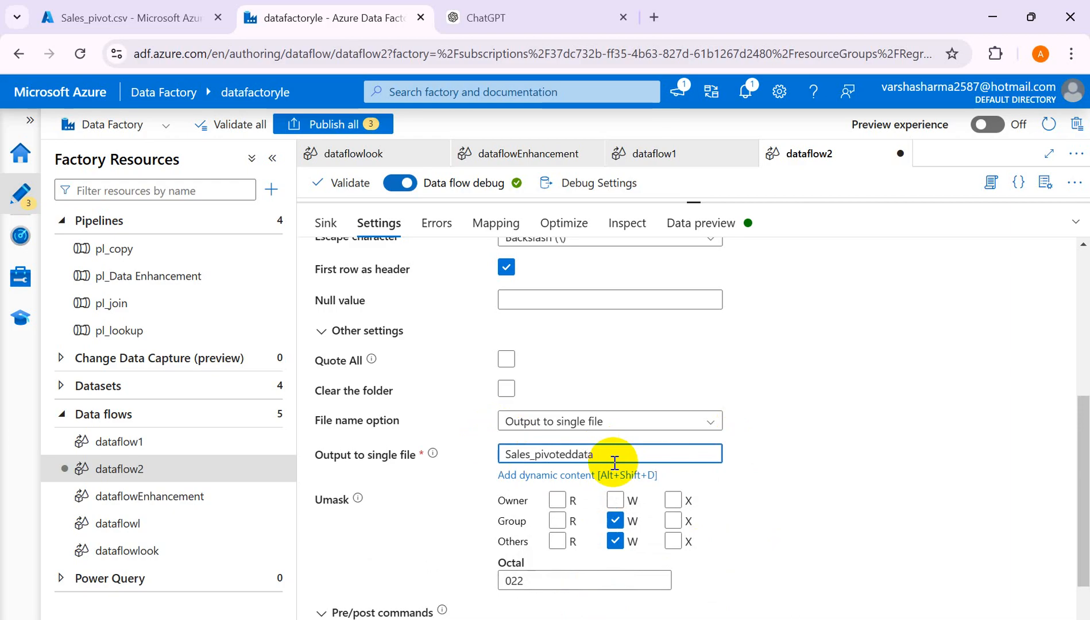
{"action": "scroll", "coordinate": [652, 545], "scroll_direction": "down", "scroll_amount": 2}
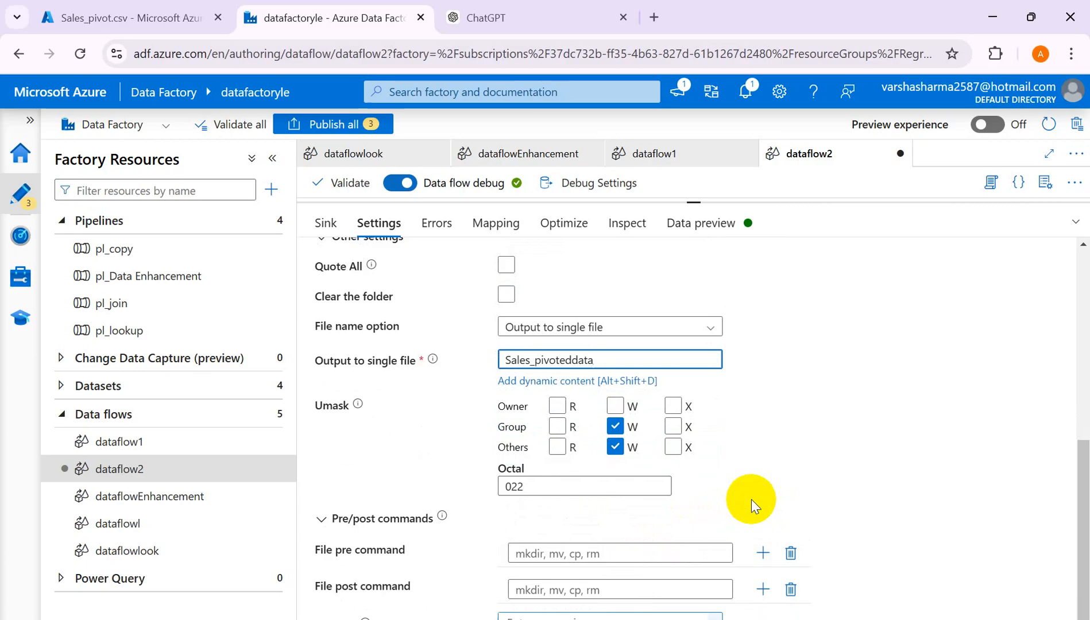
Step: Set sink1's partition option to Single partition, as required for writing to a single output file
{"action": "scroll", "coordinate": [783, 273], "scroll_direction": "up", "scroll_amount": 6}
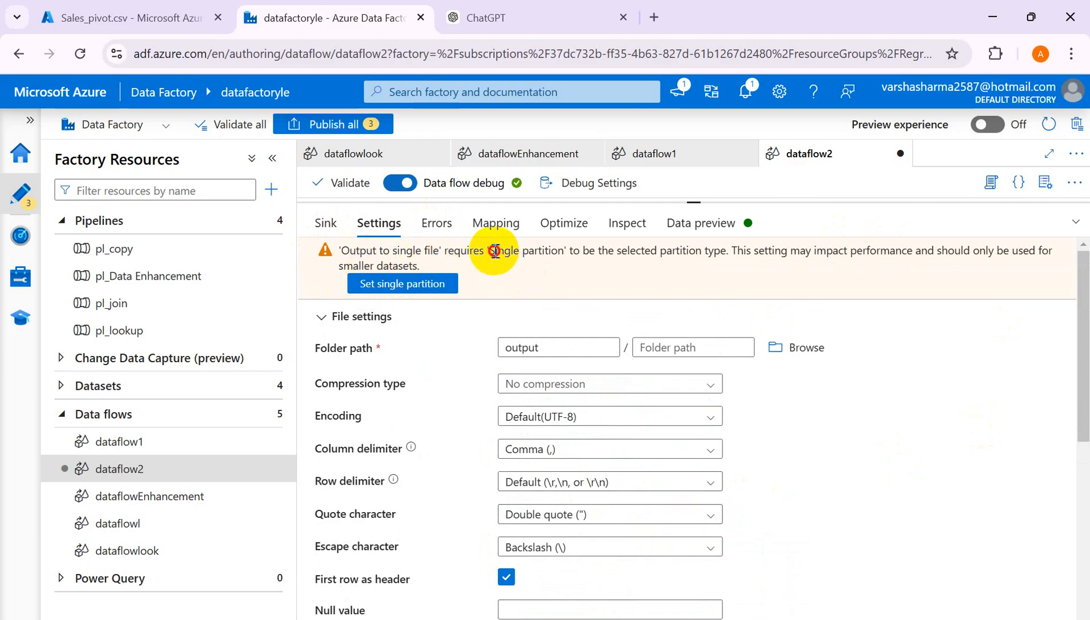
{"action": "left_click_drag", "start_coordinate": [495, 251], "coordinate": [556, 250]}
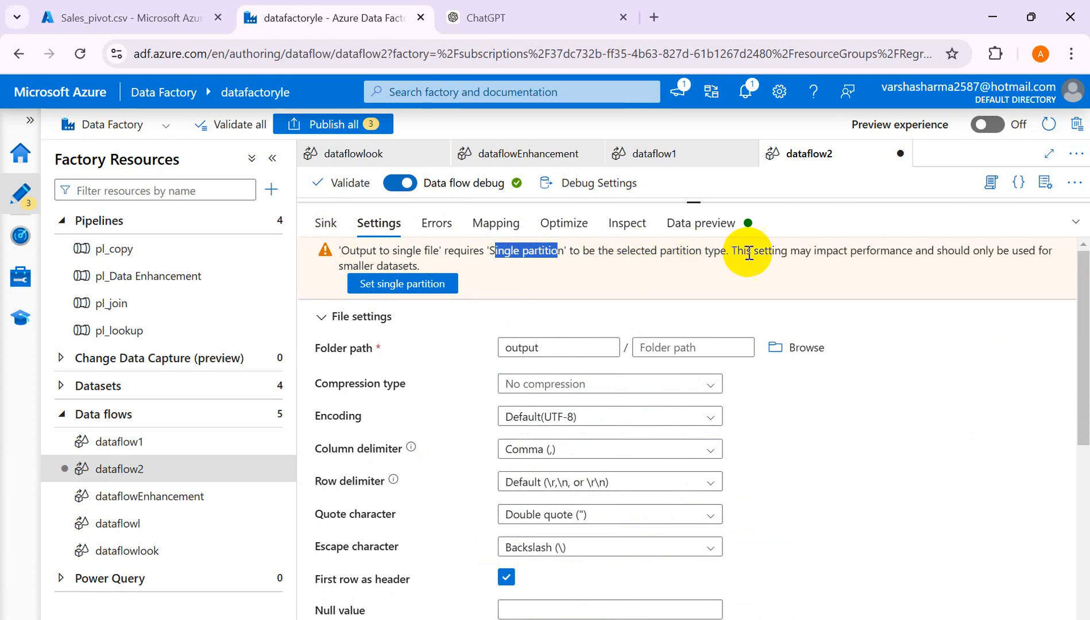
{"action": "left_click_drag", "start_coordinate": [747, 251], "coordinate": [1064, 251]}
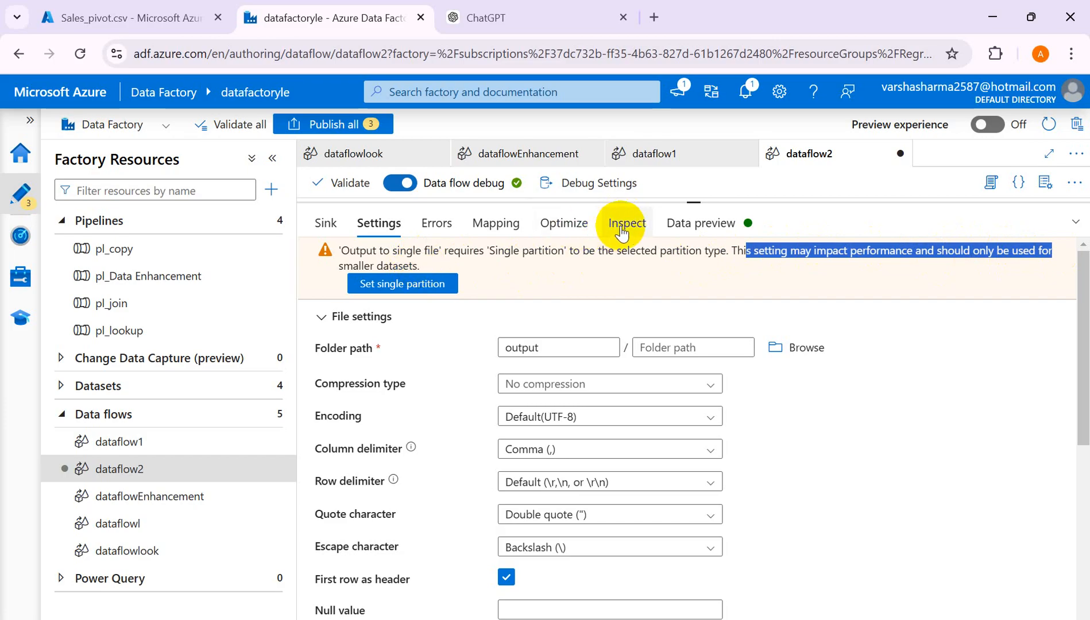
{"action": "left_click", "coordinate": [564, 224]}
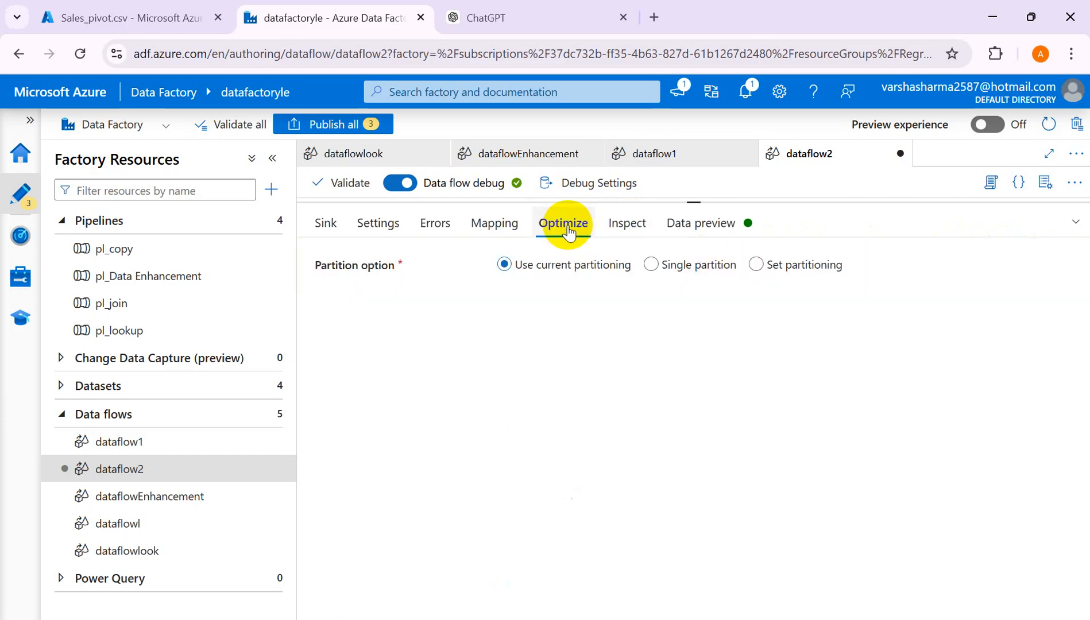
{"action": "left_click", "coordinate": [651, 264]}
Step: Review sink1's mapping, error handling, file settings, partition option and output schema
{"action": "left_click", "coordinate": [508, 225]}
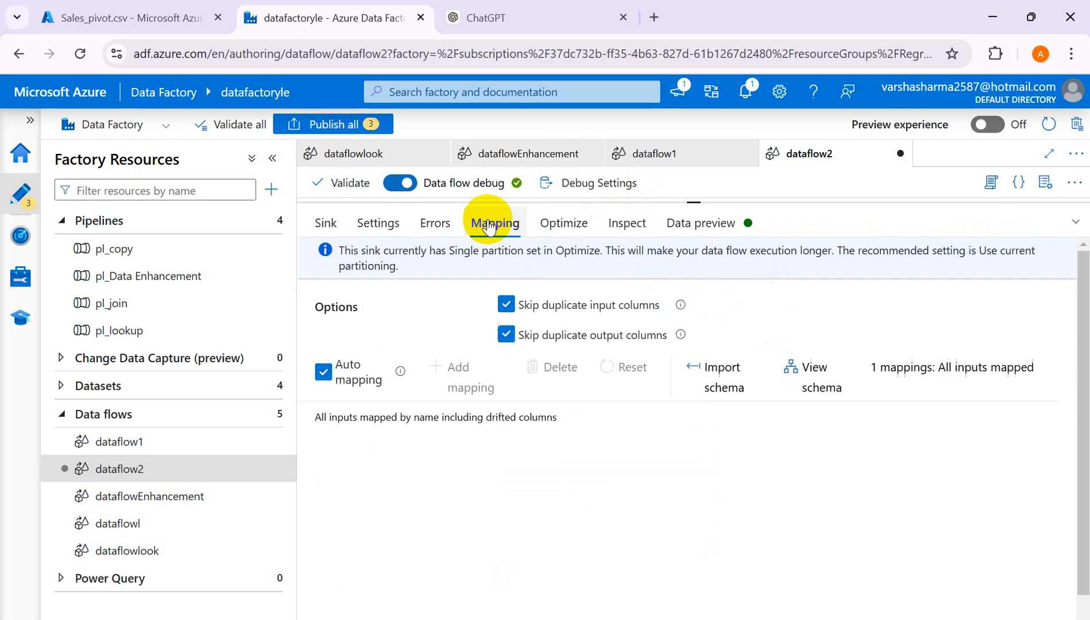
{"action": "left_click", "coordinate": [435, 223]}
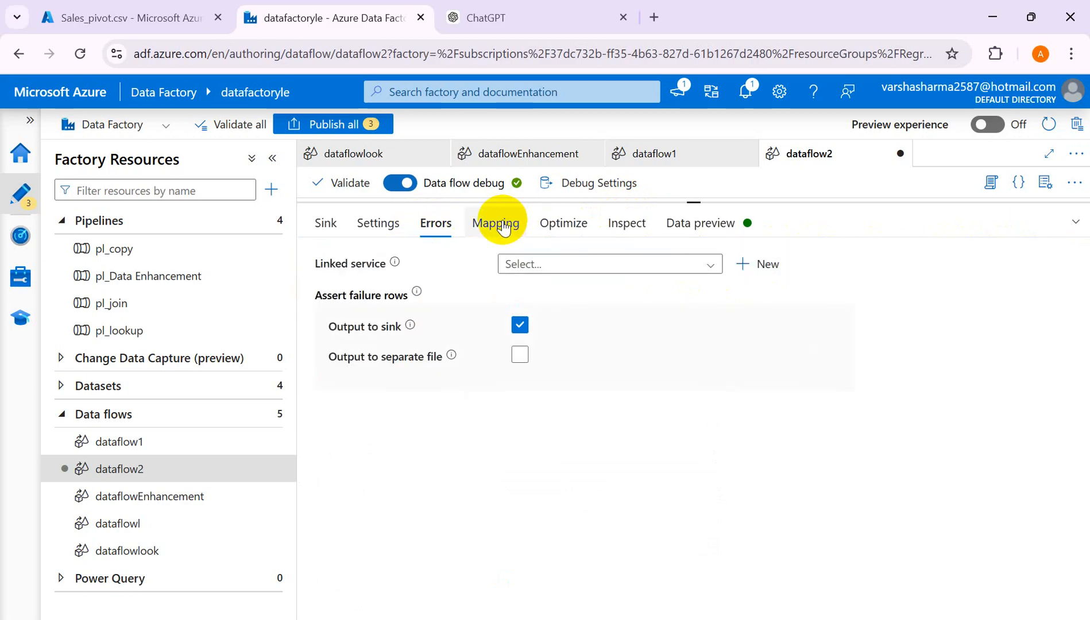
{"action": "left_click", "coordinate": [361, 221]}
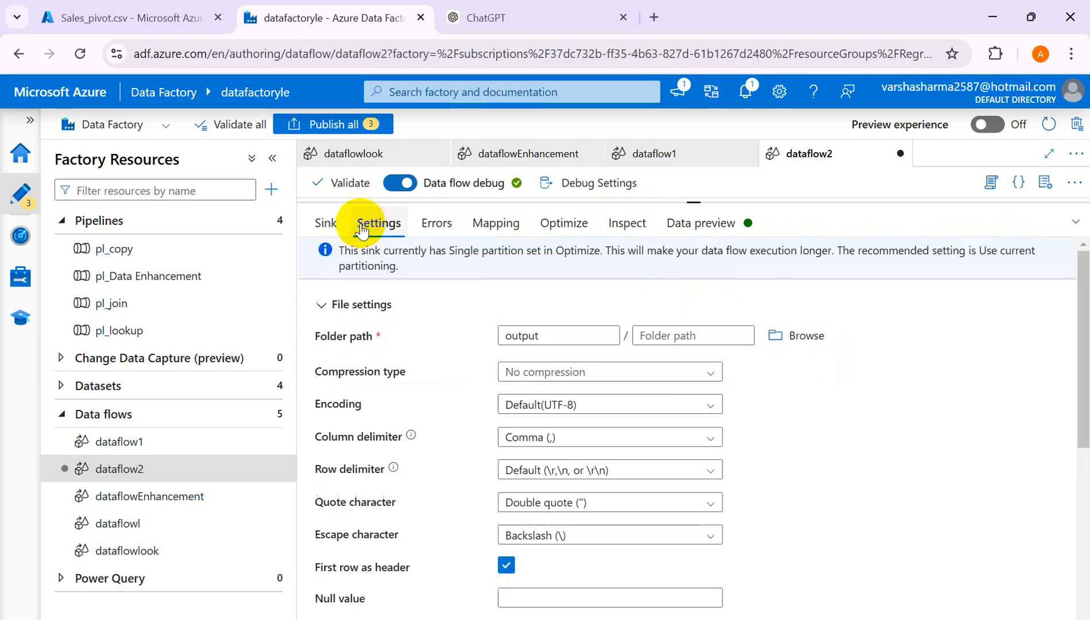
{"action": "left_click", "coordinate": [440, 225]}
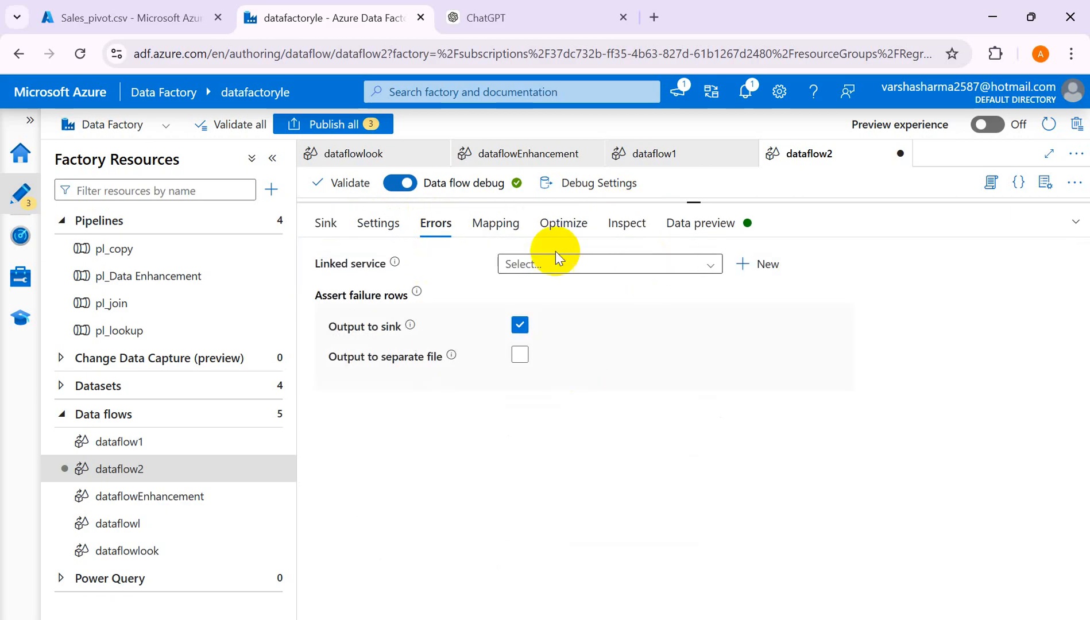
{"action": "left_click", "coordinate": [506, 230]}
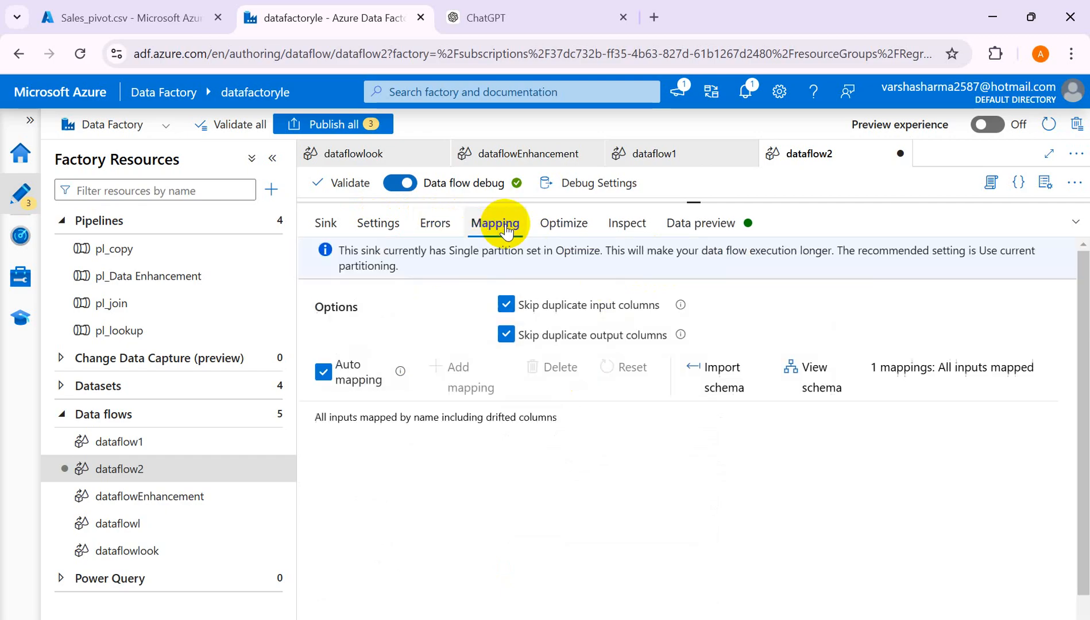
{"action": "left_click", "coordinate": [564, 229]}
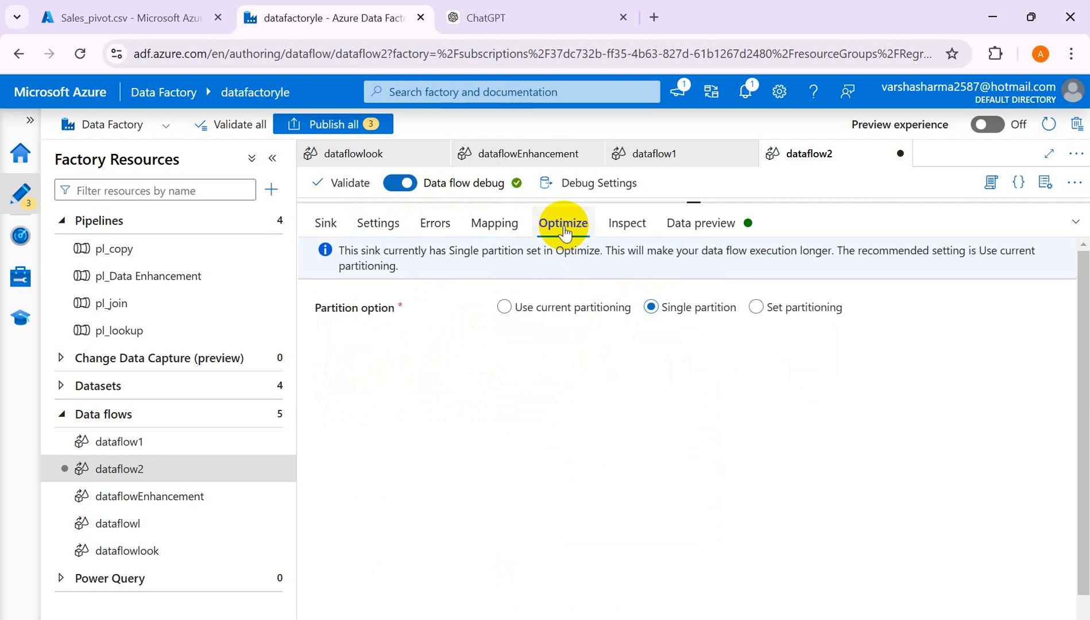
{"action": "left_click", "coordinate": [626, 229]}
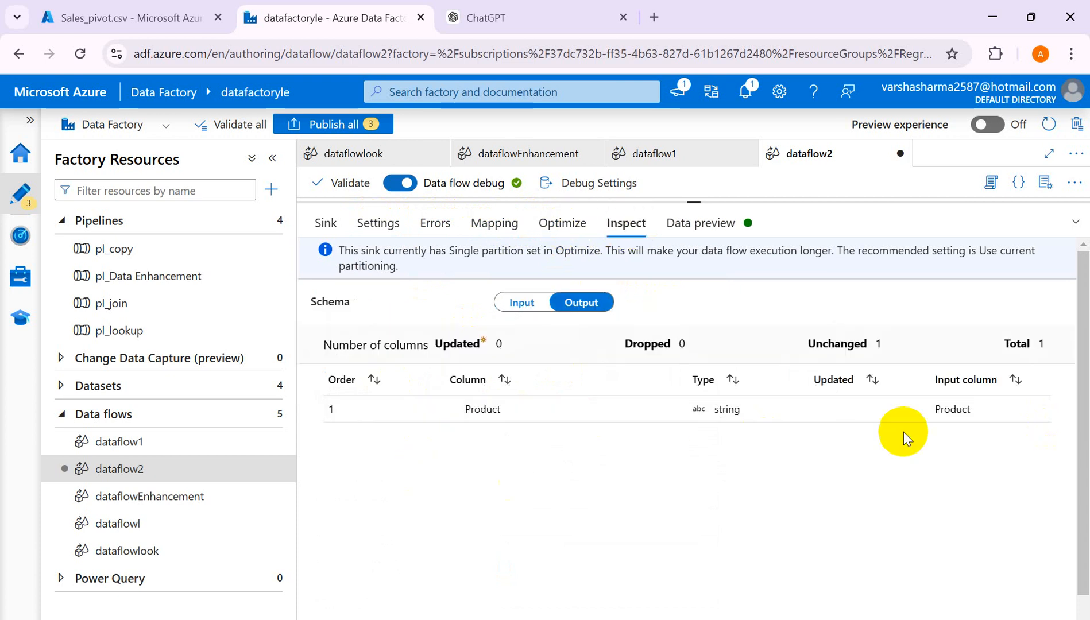
Step: Refresh sink1's data preview to examine the pivoted rows alongside the data flow diagram
{"action": "left_click", "coordinate": [711, 224]}
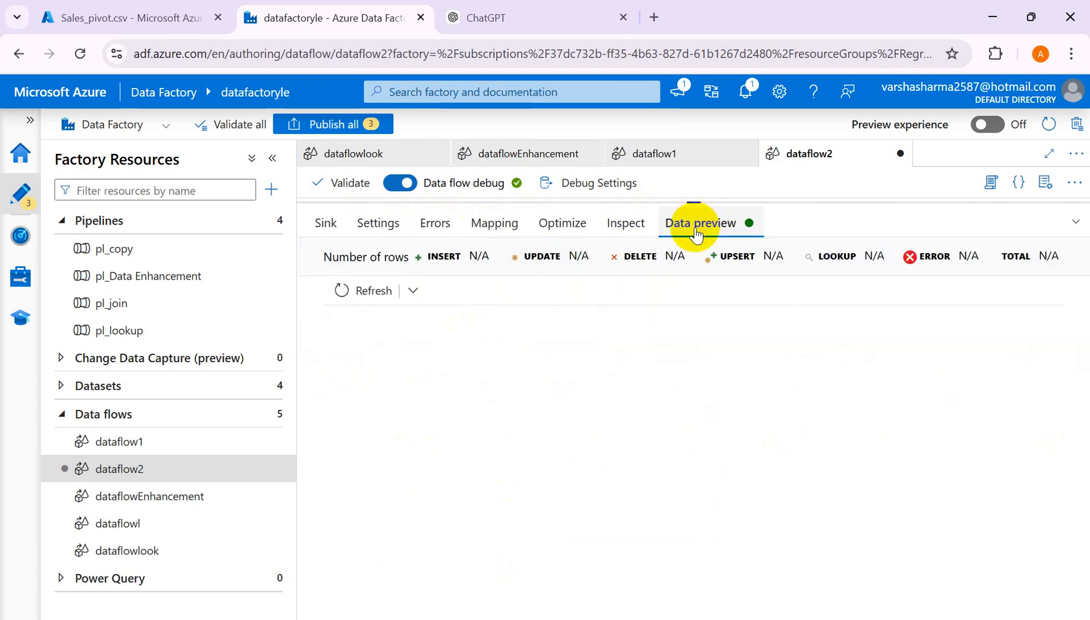
{"action": "left_click", "coordinate": [355, 292]}
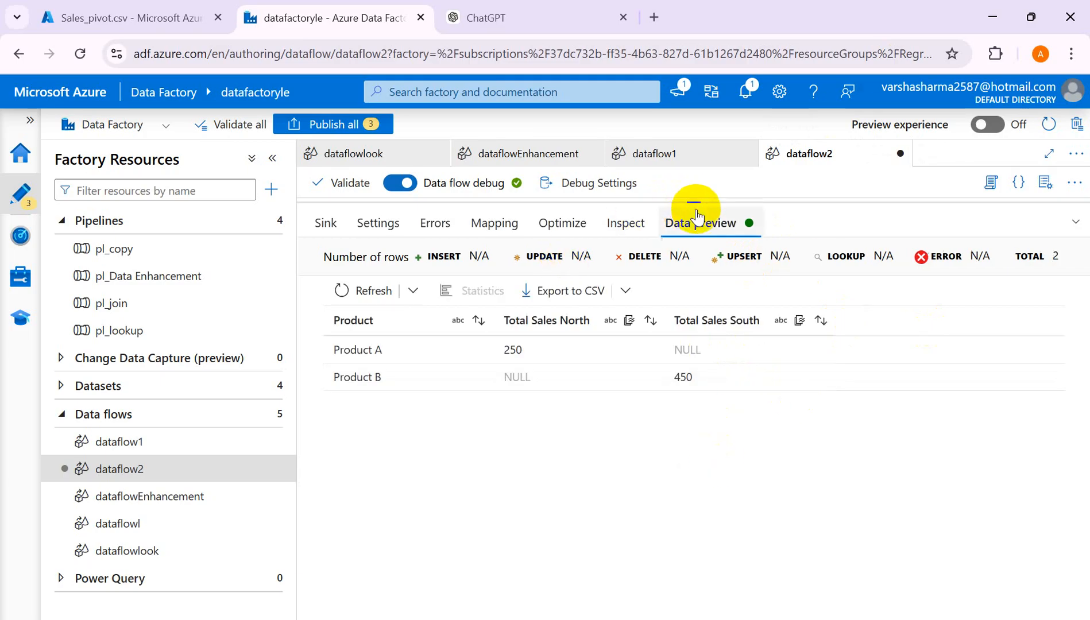
{"action": "left_click_drag", "start_coordinate": [699, 201], "coordinate": [715, 385]}
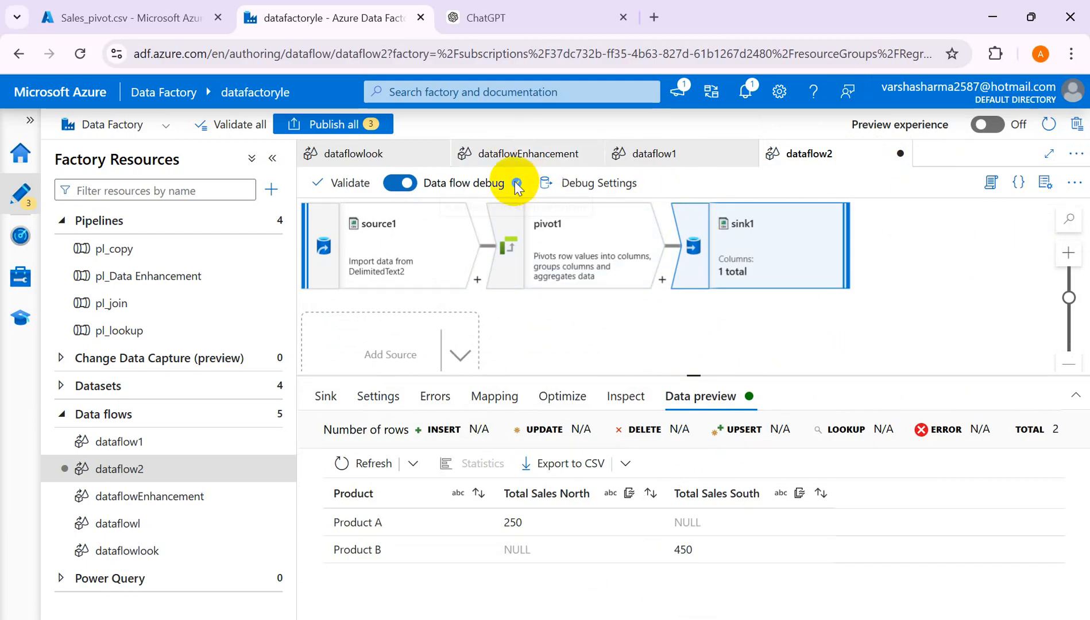
Step: Publish all pending changes, including DelimitedText1, DelimitedText2 and dataflow2
{"action": "left_click", "coordinate": [330, 125]}
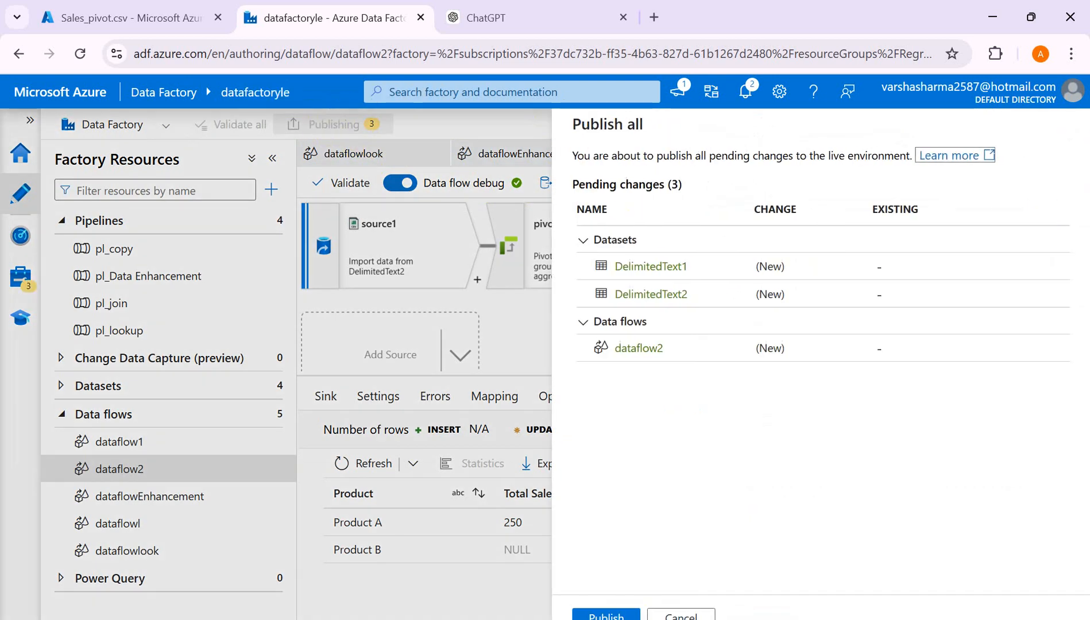
{"action": "left_click", "coordinate": [617, 617]}
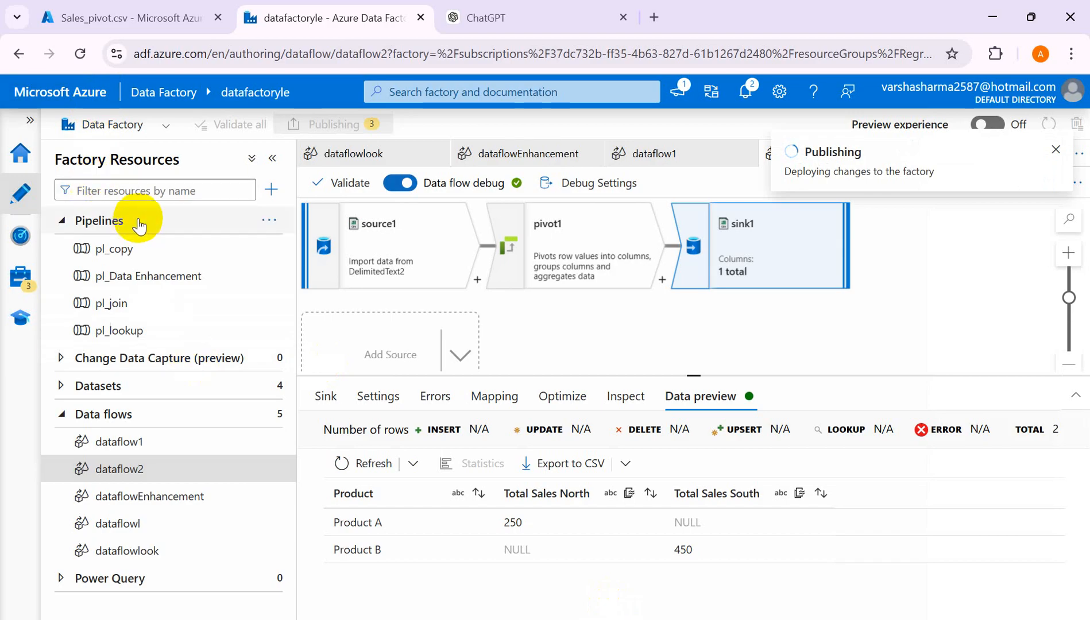
Step: Create a new pipeline named pl_pivot and close its properties pane
{"action": "left_click", "coordinate": [269, 220]}
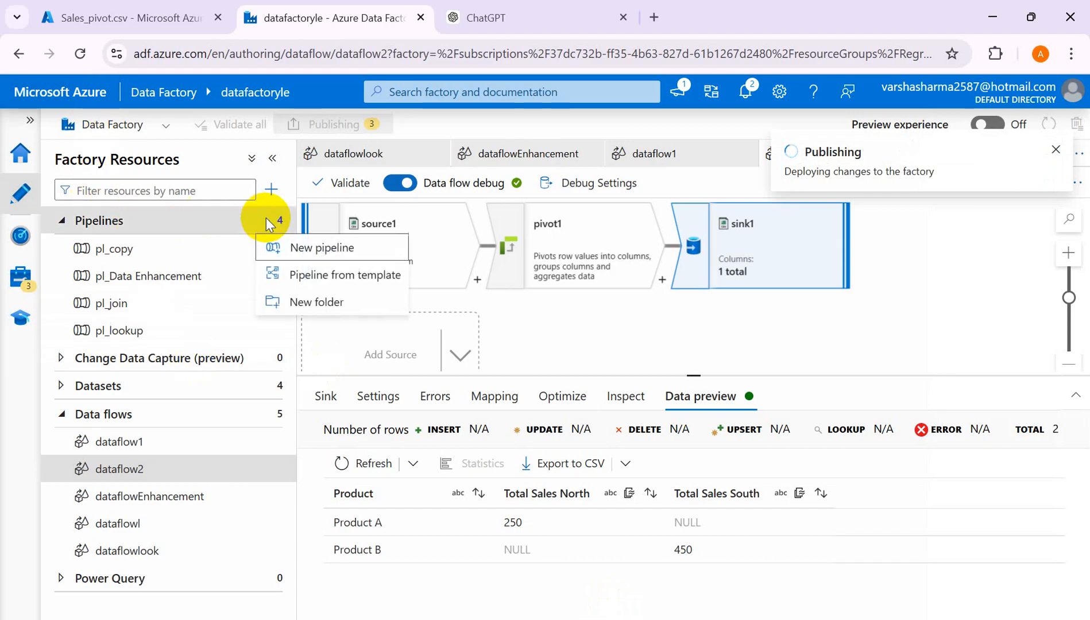
{"action": "left_click", "coordinate": [321, 249]}
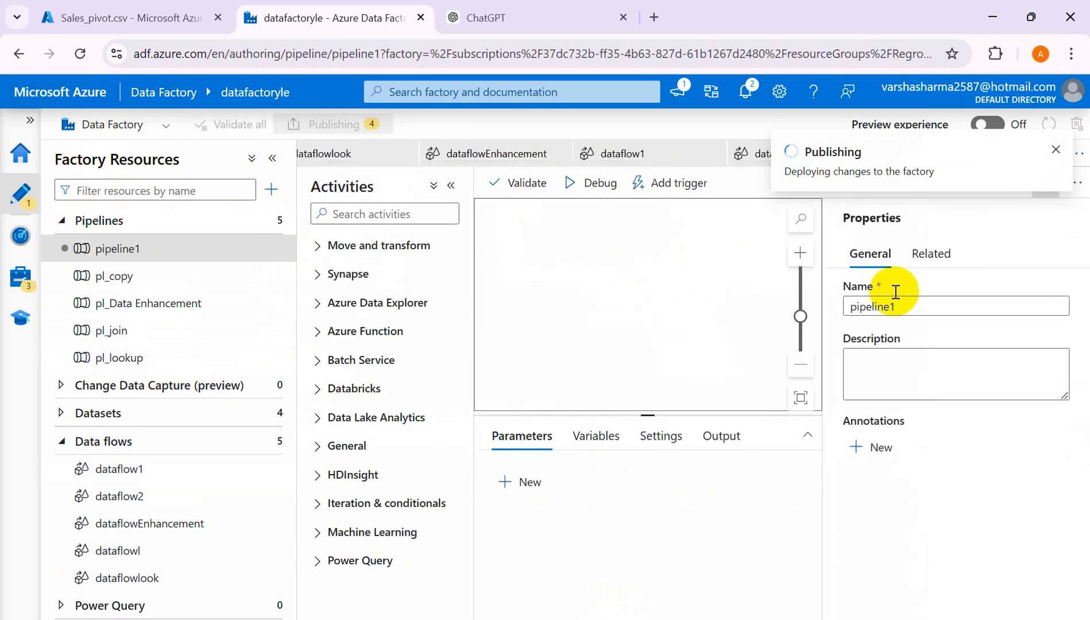
{"action": "left_click", "coordinate": [909, 305]}
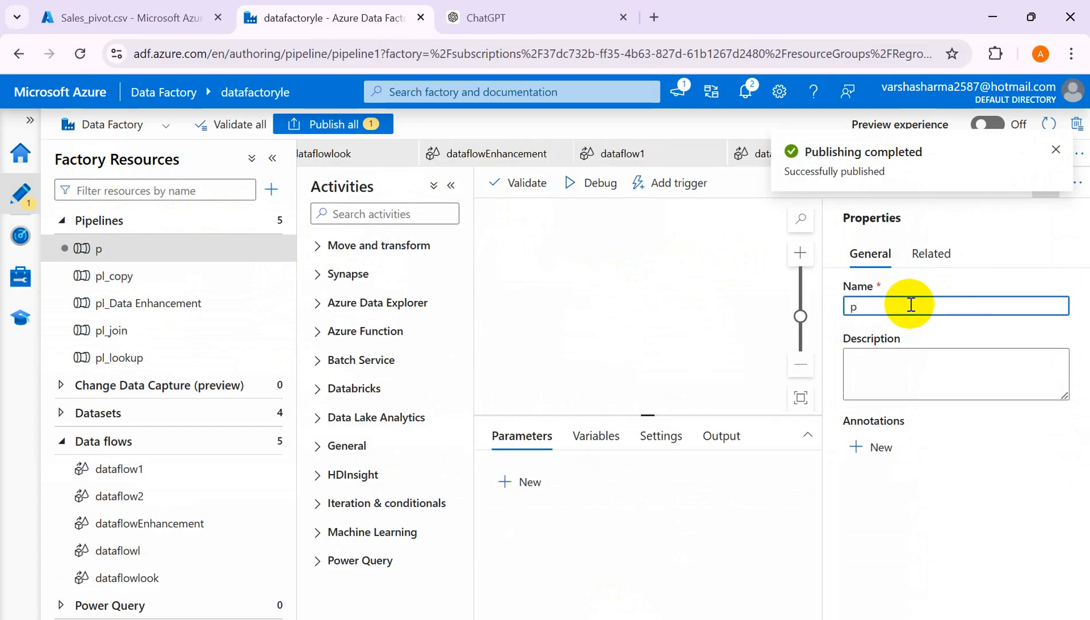
{"action": "type", "text": "pl_pivot"}
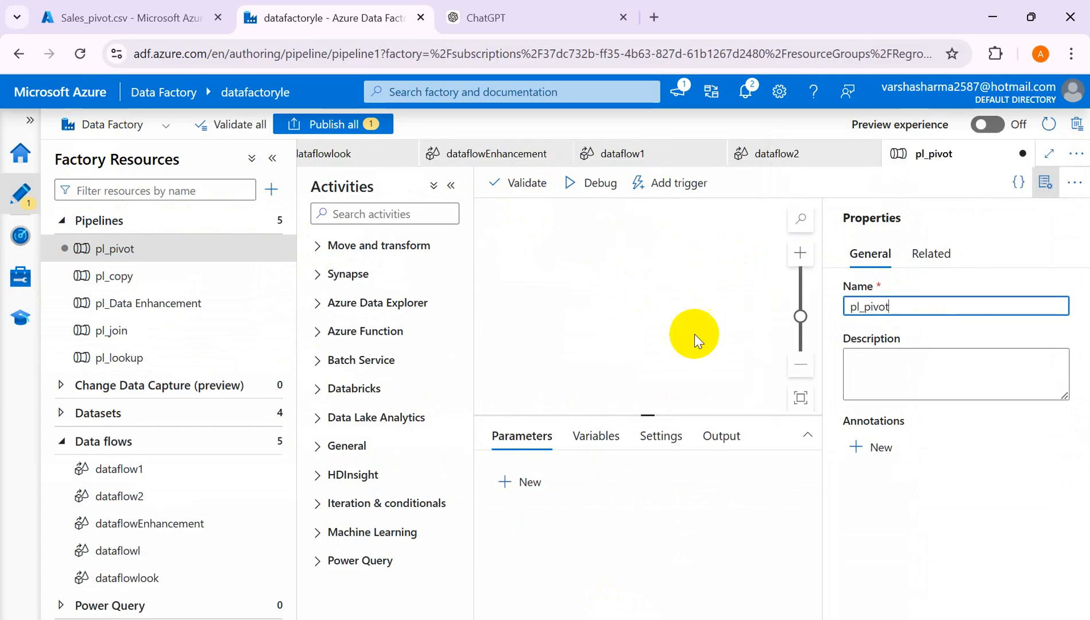
{"action": "left_click", "coordinate": [694, 299]}
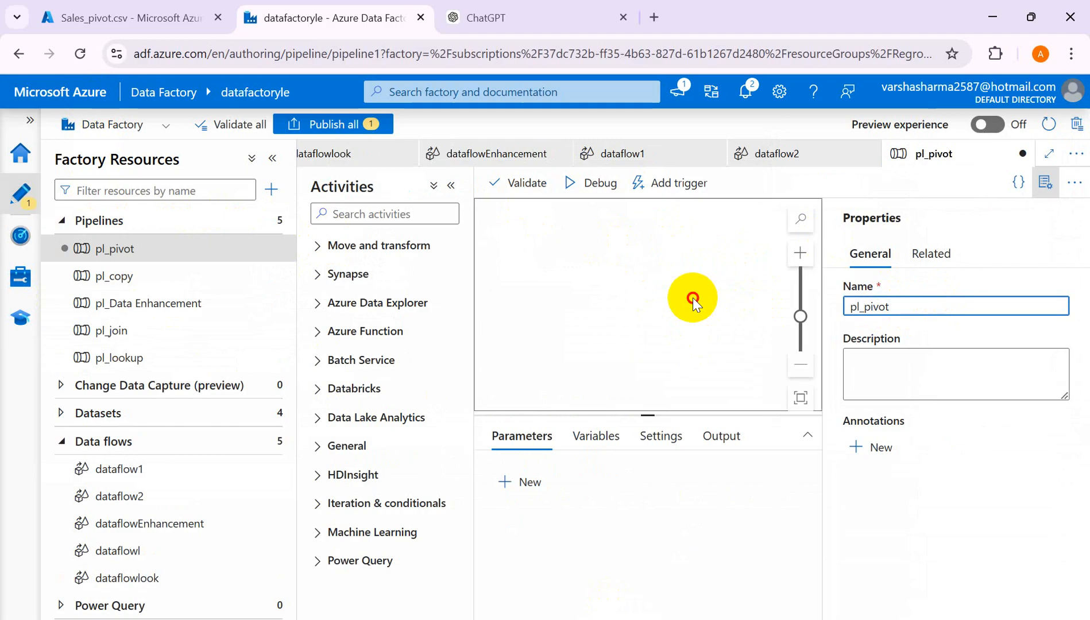
{"action": "left_click", "coordinate": [1045, 182]}
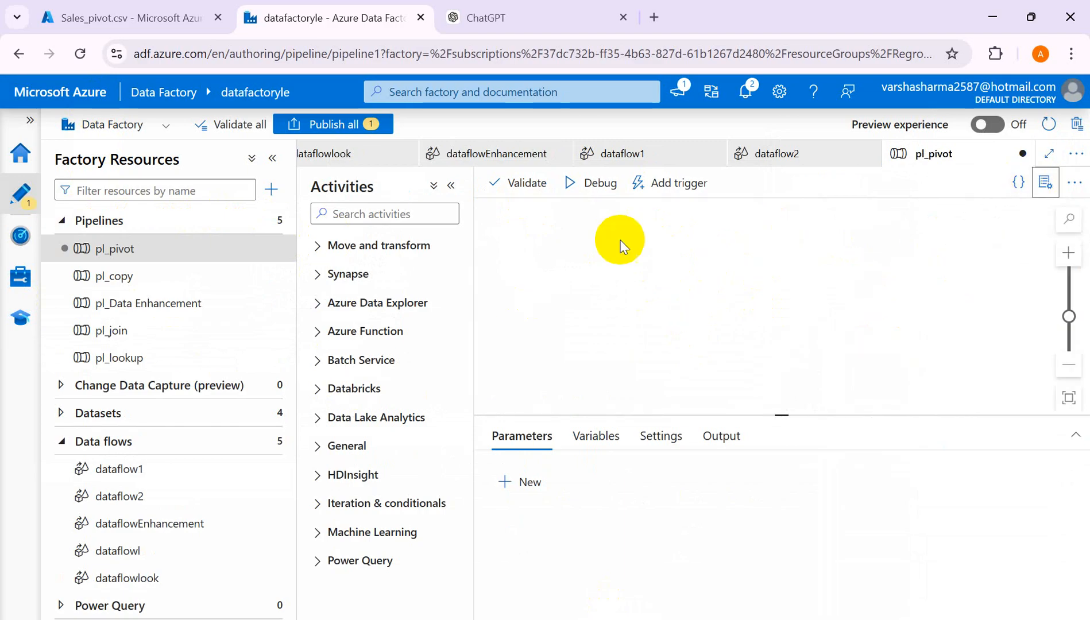
Step: Add a Data flow activity to the pl_pivot pipeline and set it to run dataflow2
{"action": "left_click", "coordinate": [314, 245]}
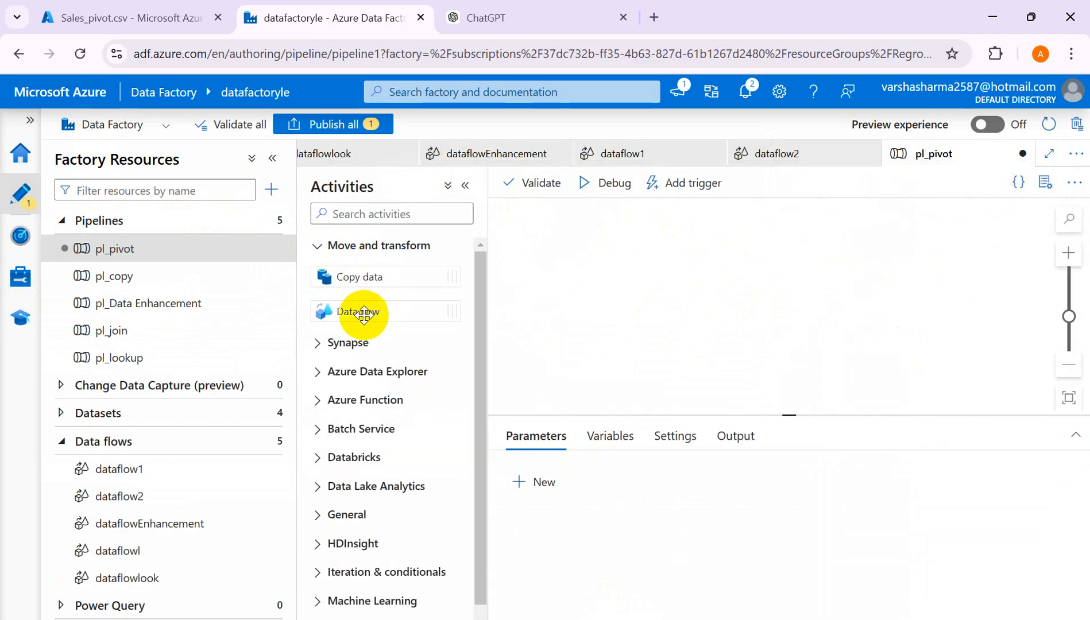
{"action": "left_click_drag", "start_coordinate": [368, 311], "coordinate": [691, 297]}
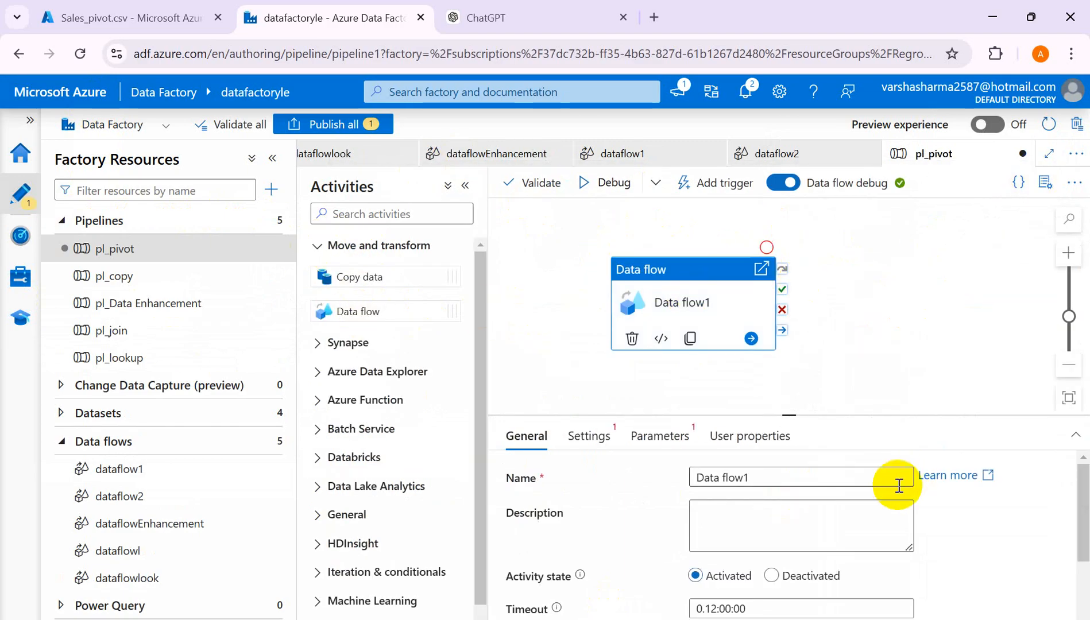
{"action": "left_click", "coordinate": [597, 437]}
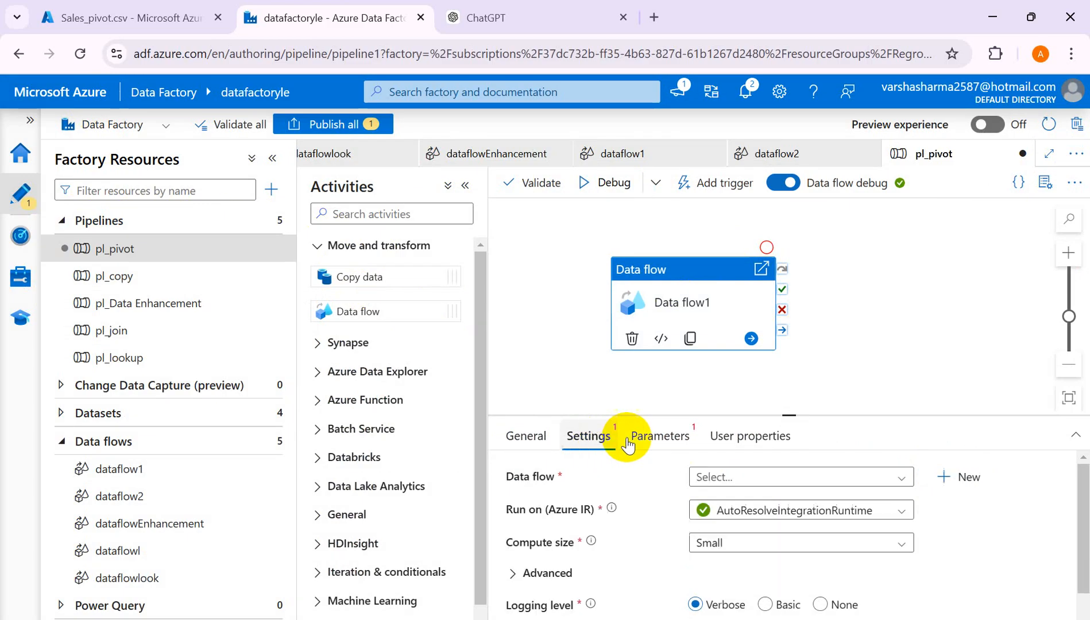
{"action": "left_click", "coordinate": [902, 479]}
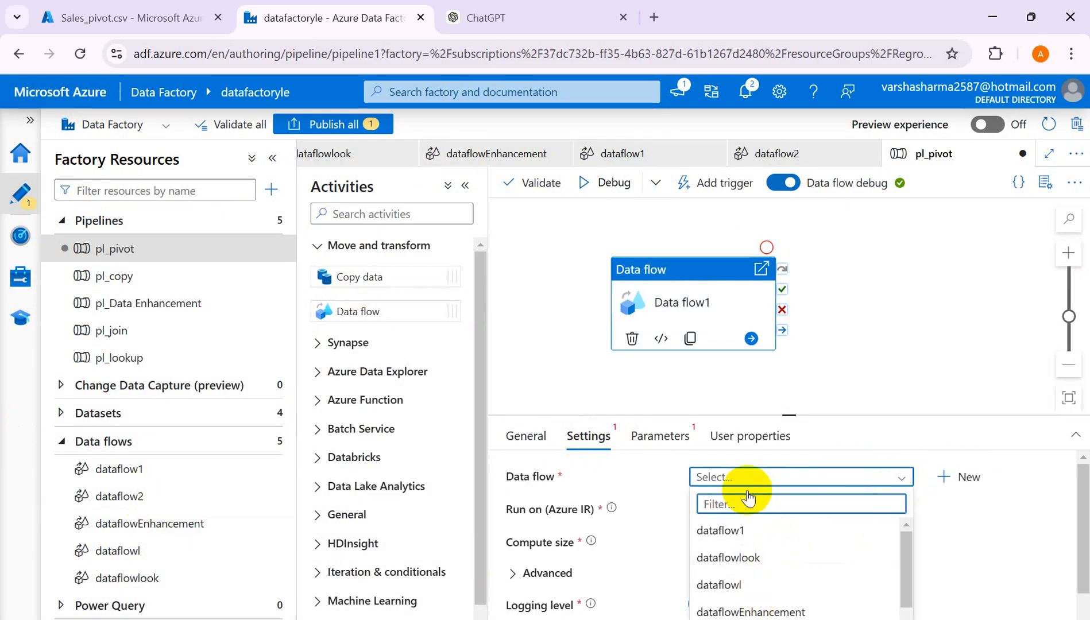
{"action": "type", "text": "data"}
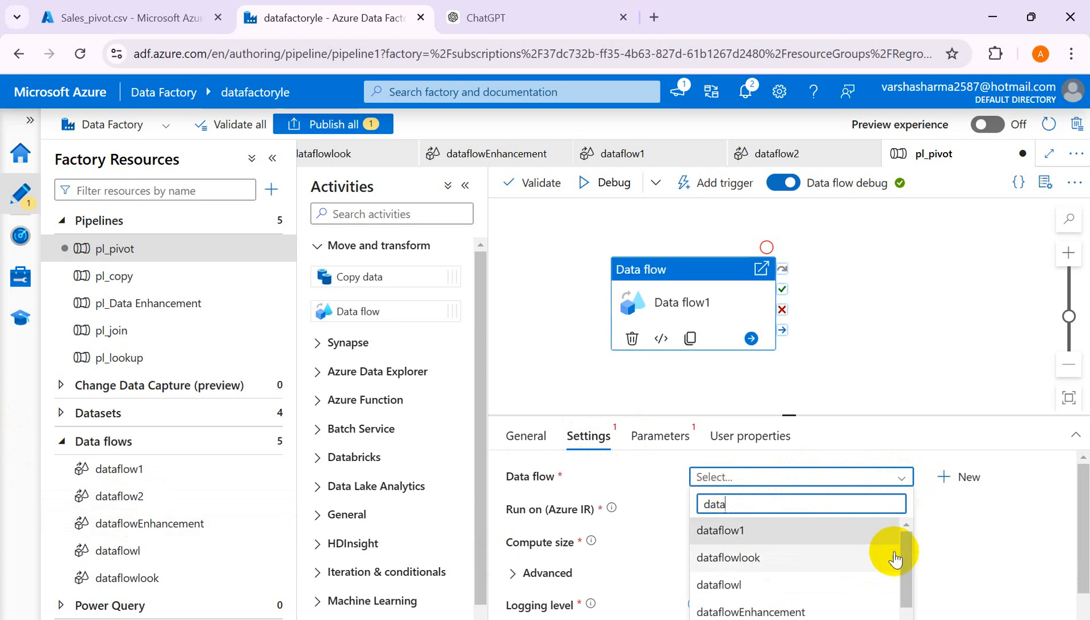
{"action": "scroll", "coordinate": [905, 568], "scroll_direction": "down", "scroll_amount": 1}
{"action": "left_click", "coordinate": [750, 614]}
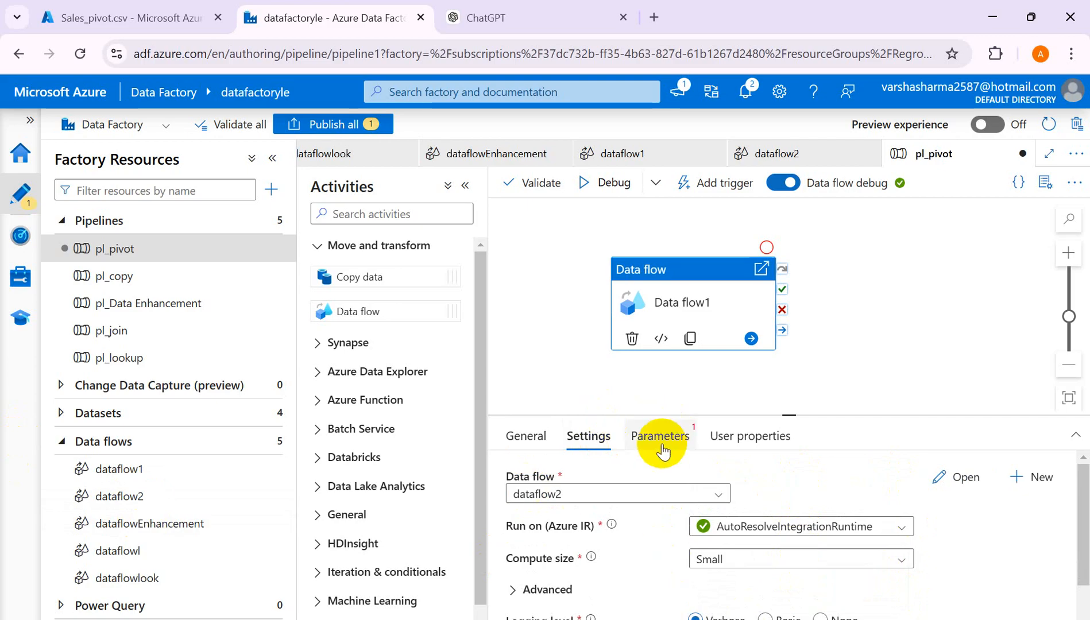
Step: Check the Data flow activity's run settings, data flow parameters and general properties
{"action": "scroll", "coordinate": [845, 517], "scroll_direction": "down", "scroll_amount": 1}
{"action": "scroll", "coordinate": [827, 525], "scroll_direction": "up", "scroll_amount": 2}
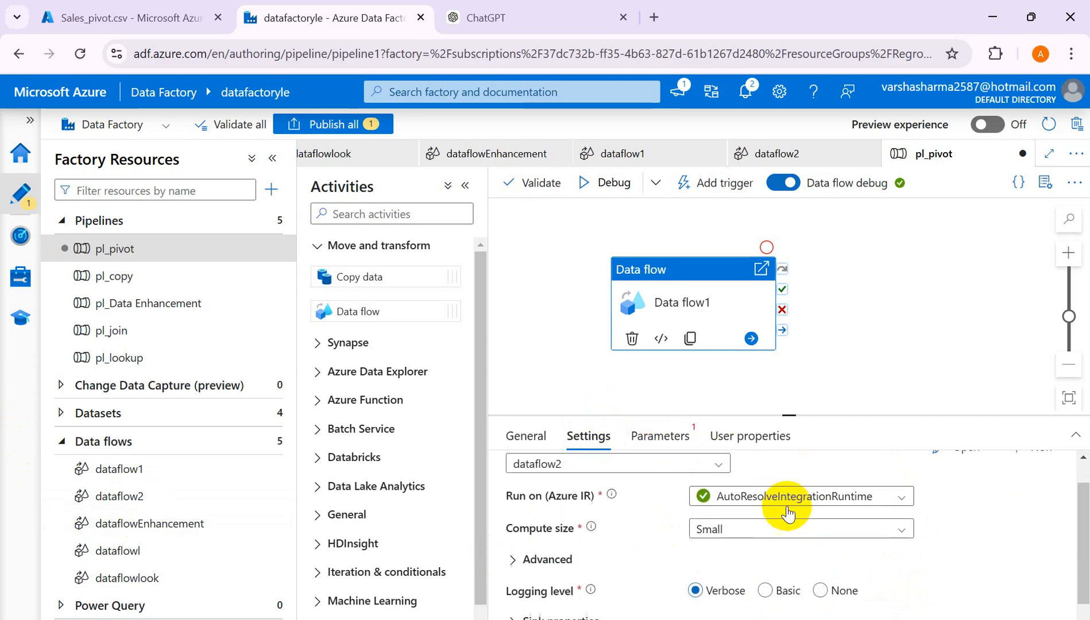
{"action": "left_click", "coordinate": [679, 441]}
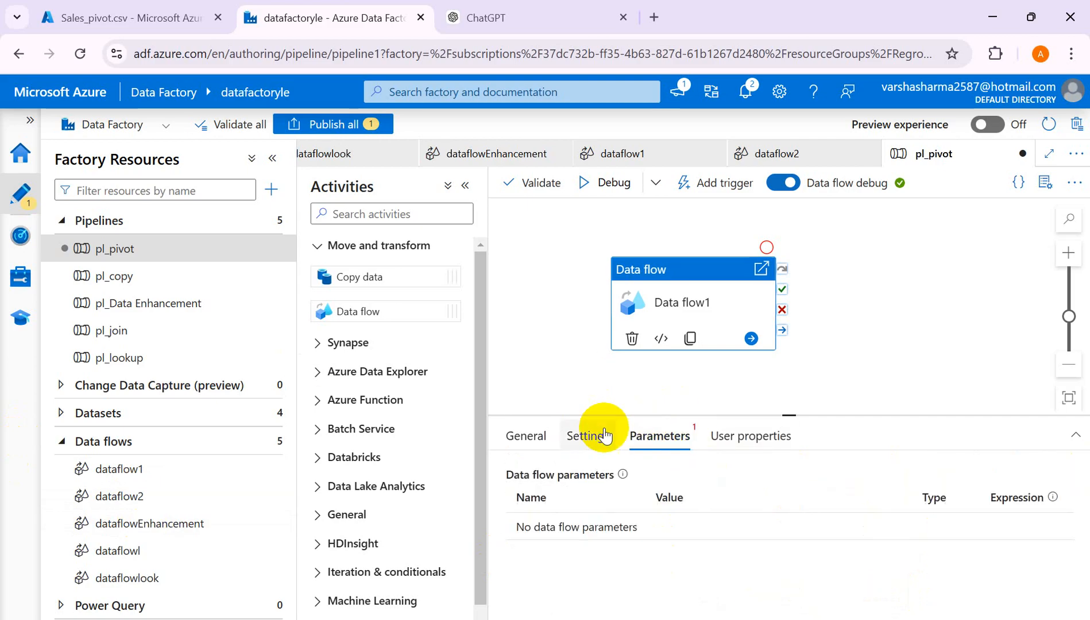
{"action": "left_click", "coordinate": [527, 443]}
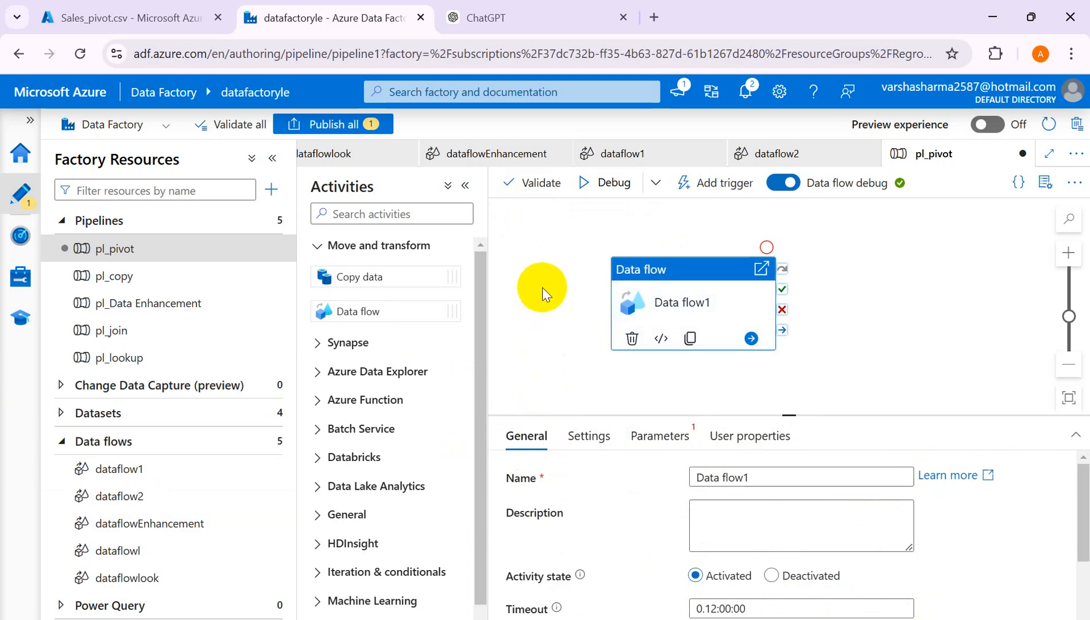
Step: Add a String parameter named TestRun with default value True to the pl_pivot pipeline
{"action": "left_click_drag", "start_coordinate": [540, 286], "coordinate": [534, 288]}
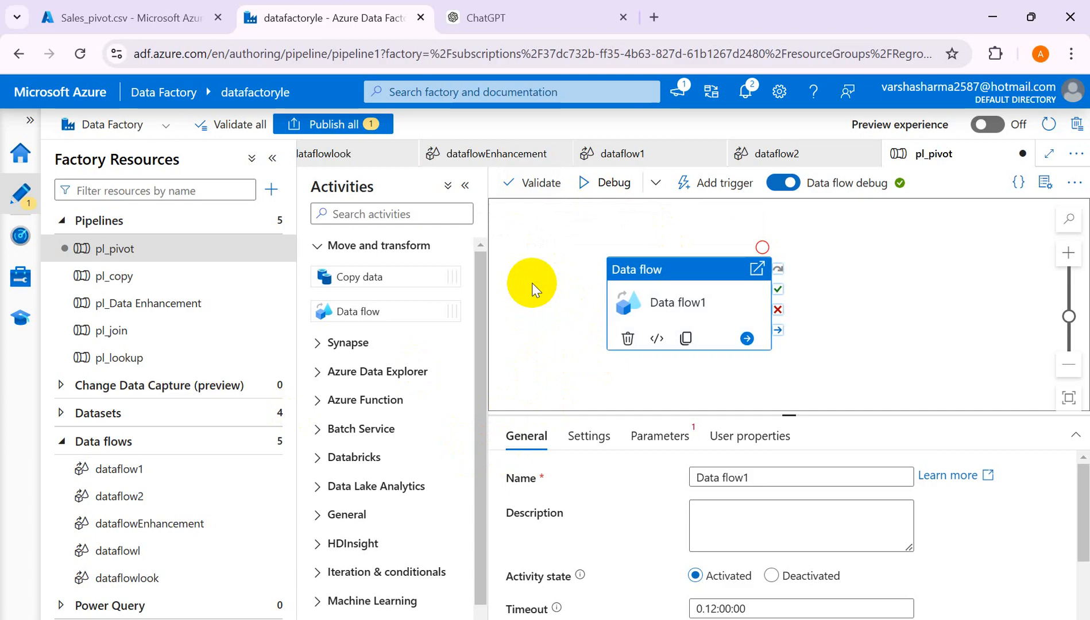
{"action": "left_click", "coordinate": [532, 289]}
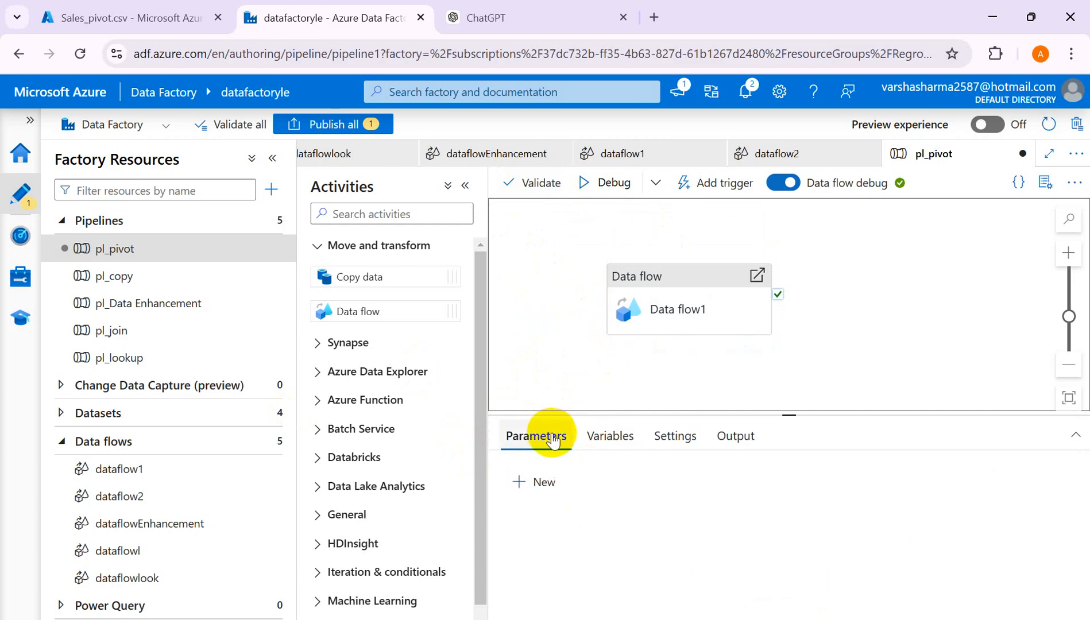
{"action": "left_click", "coordinate": [546, 482]}
{"action": "left_click", "coordinate": [603, 543]}
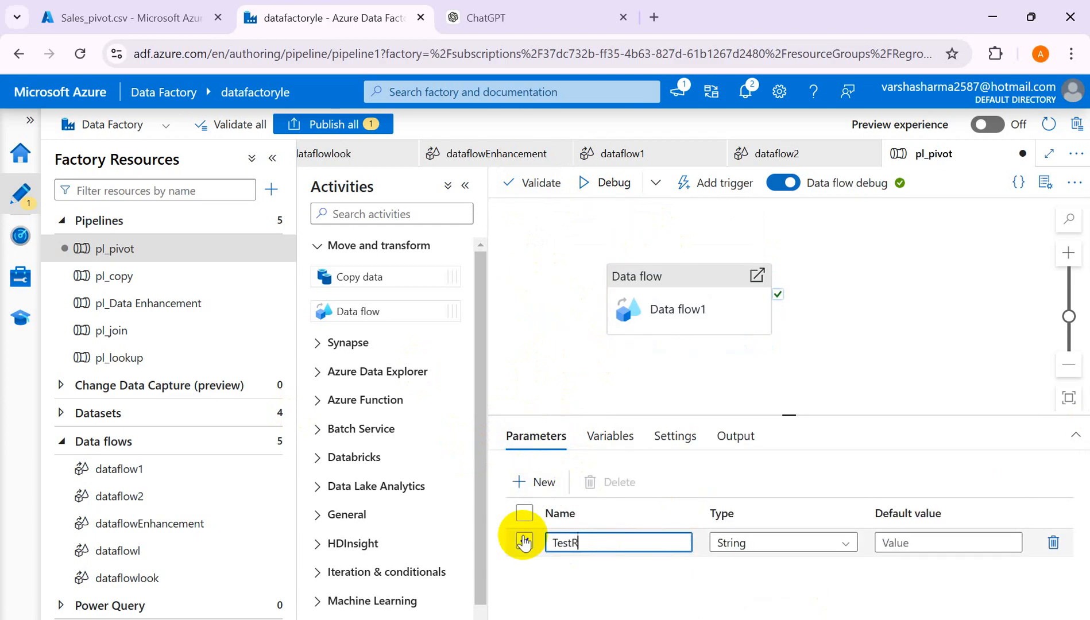
{"action": "left_click", "coordinate": [902, 546]}
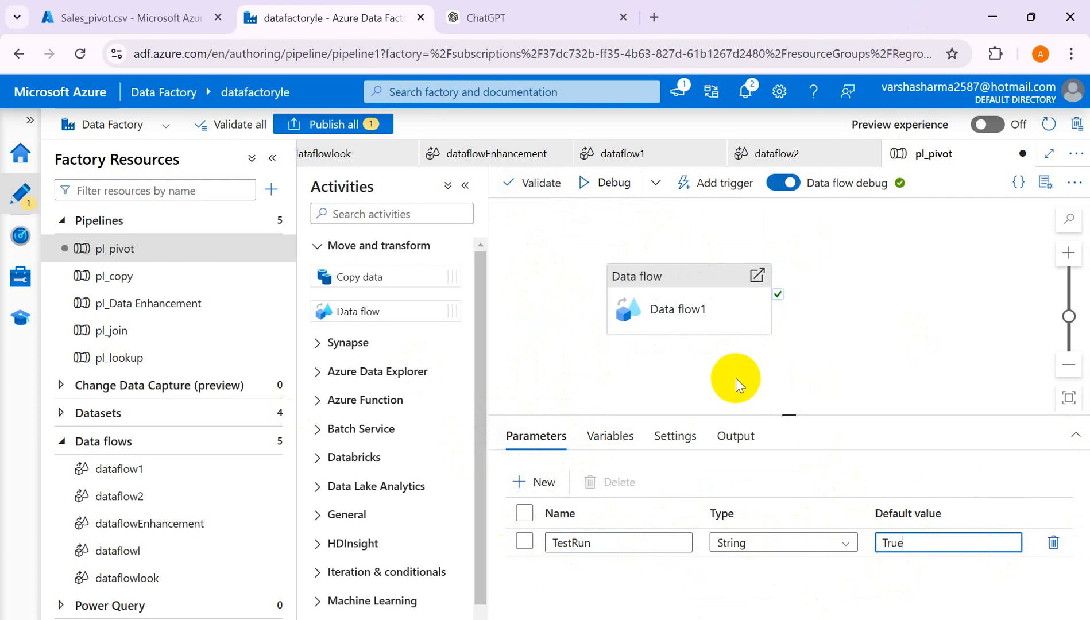
Step: Publish the pending new pl_pivot pipeline to the live environment and dismiss the publishing notification
{"action": "left_click", "coordinate": [749, 361]}
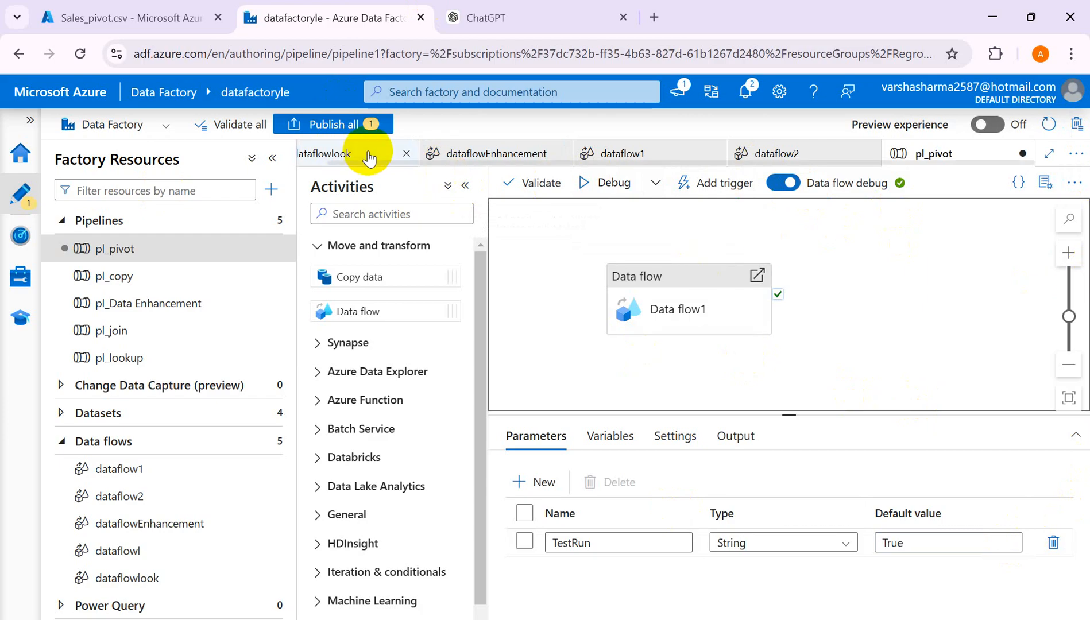
{"action": "left_click", "coordinate": [354, 125]}
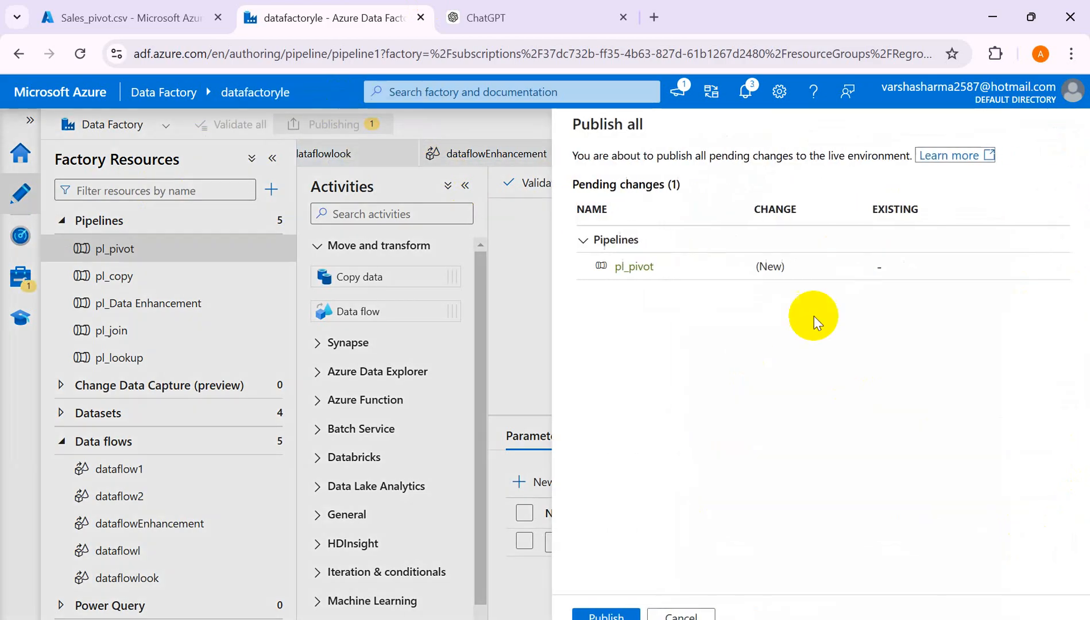
{"action": "left_click", "coordinate": [600, 614]}
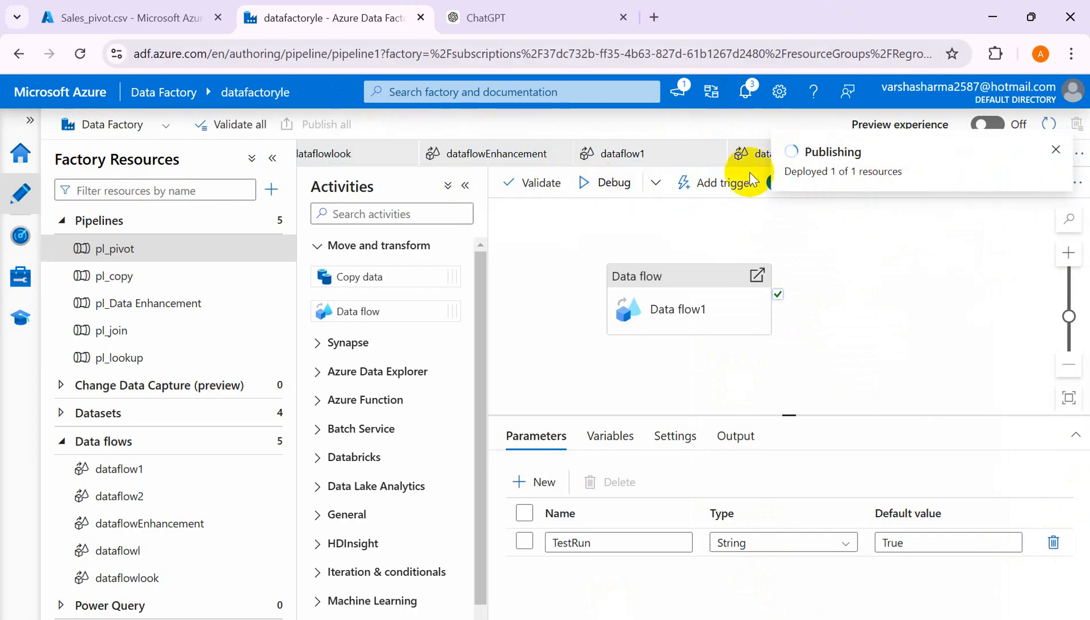
{"action": "left_click", "coordinate": [1054, 149]}
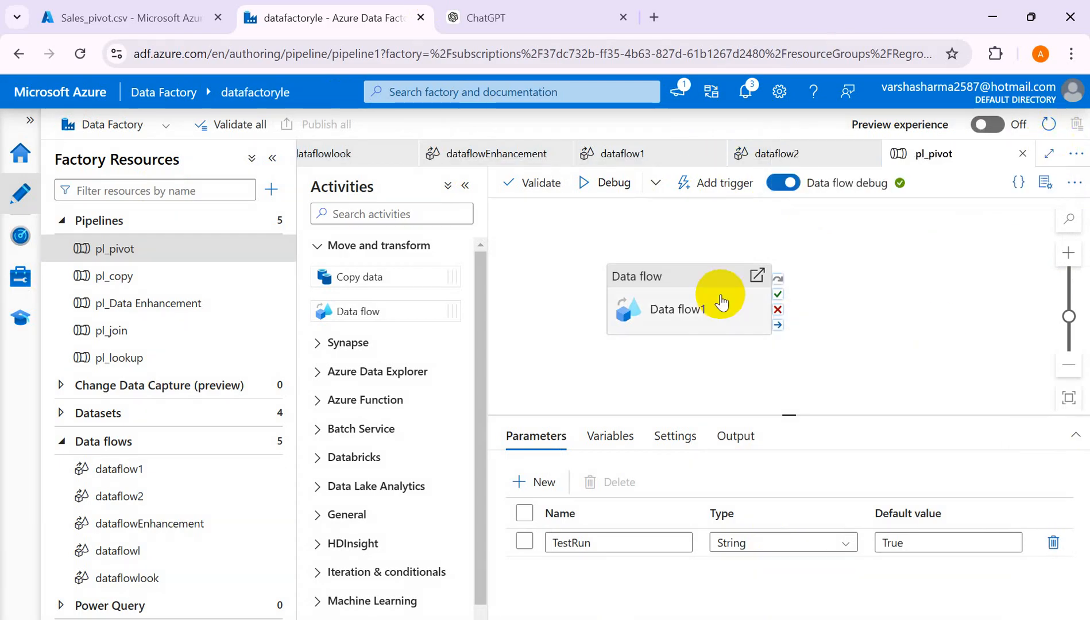
Step: Start a debug run of pl_pivot with TestRun as True, enlarge the output area and refresh the activity status
{"action": "left_click", "coordinate": [612, 182]}
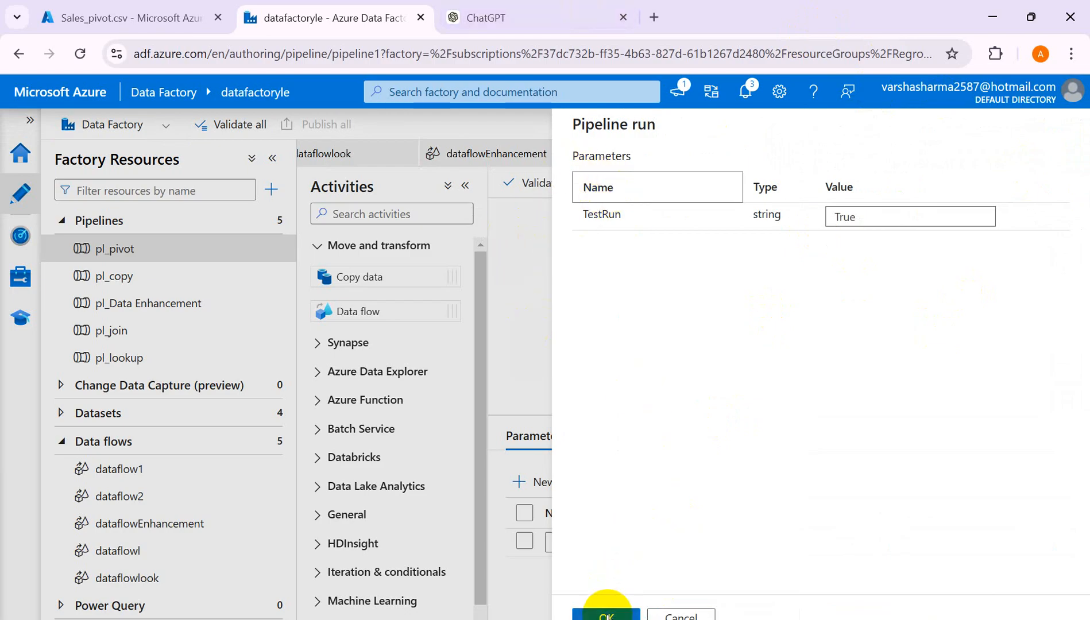
{"action": "left_click", "coordinate": [617, 615]}
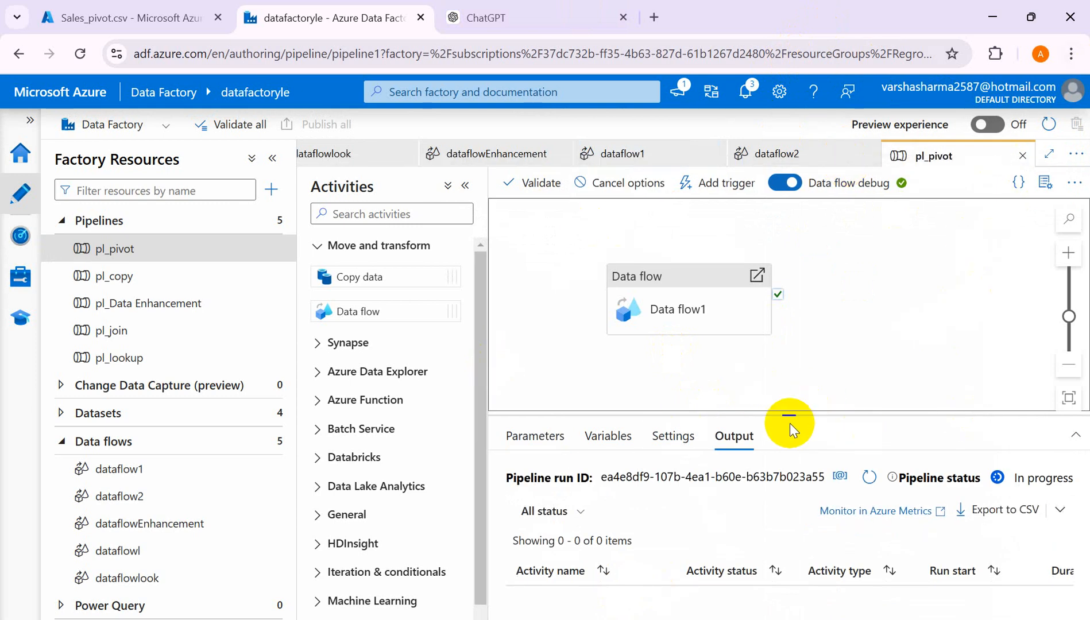
{"action": "left_click_drag", "start_coordinate": [794, 418], "coordinate": [786, 349]}
{"action": "left_click", "coordinate": [870, 412]}
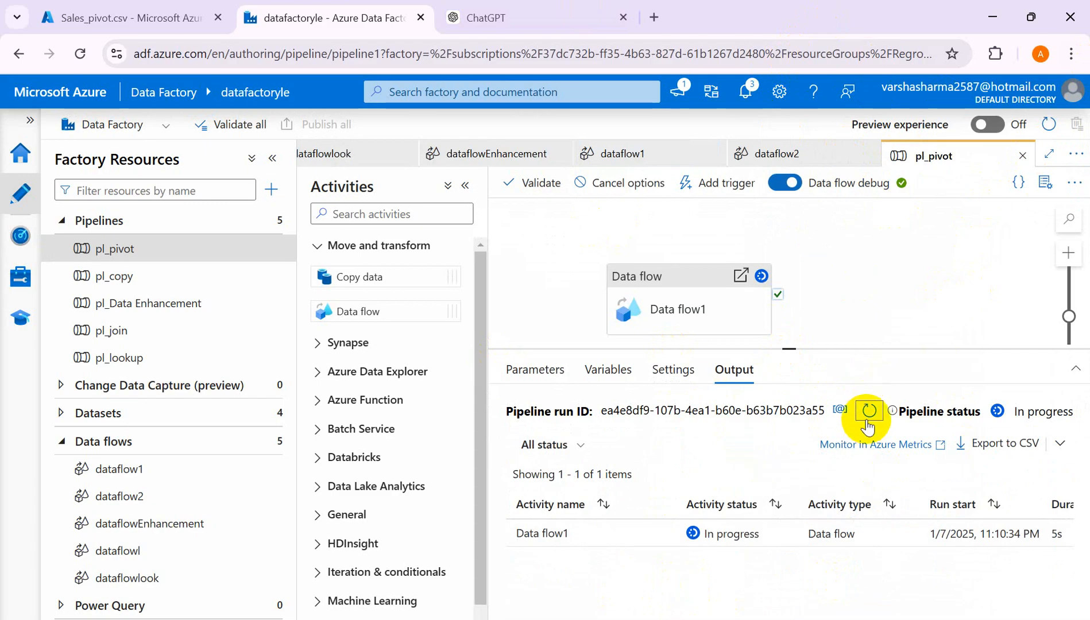
{"action": "left_click", "coordinate": [870, 411]}
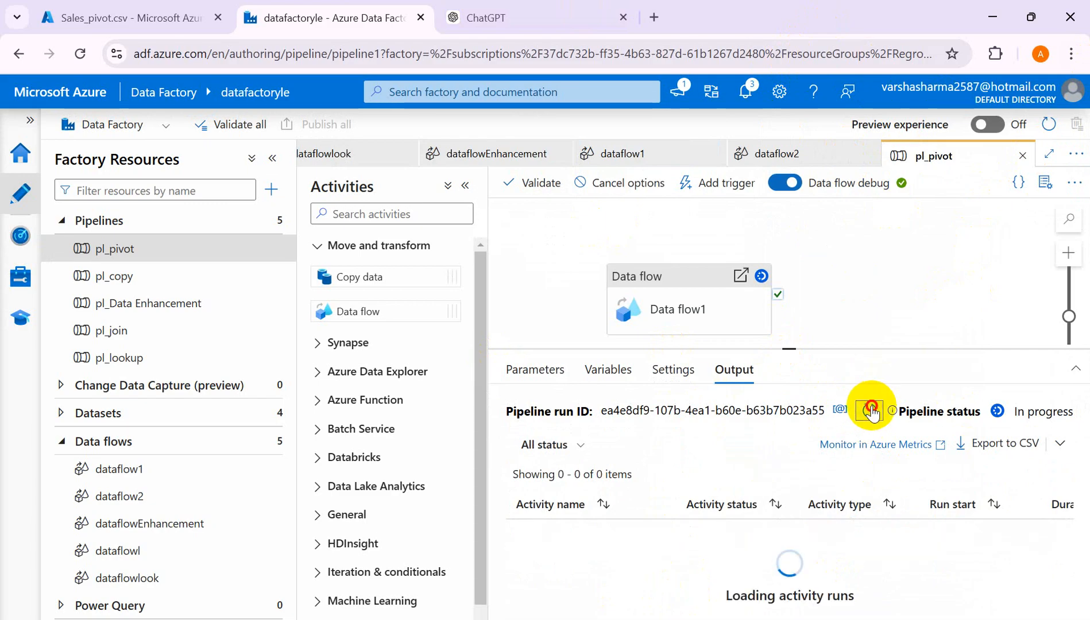
{"action": "left_click", "coordinate": [870, 411]}
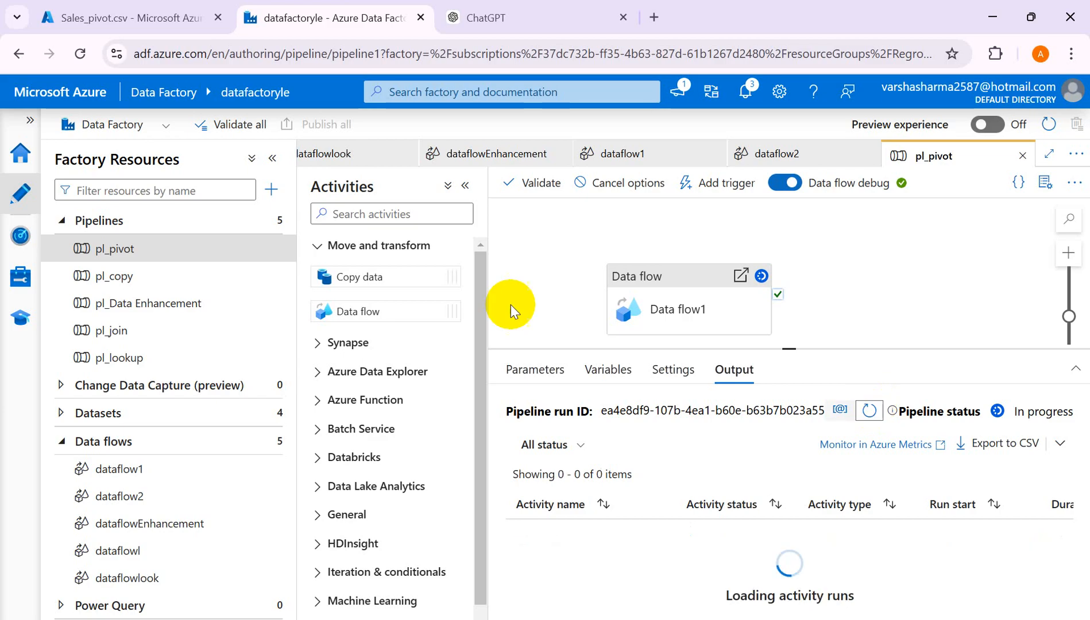
Step: Switch to the Azure portal, close Sales_pivot.csv, and open and refresh the output container of the stora2 storage account
{"action": "left_click", "coordinate": [189, 18]}
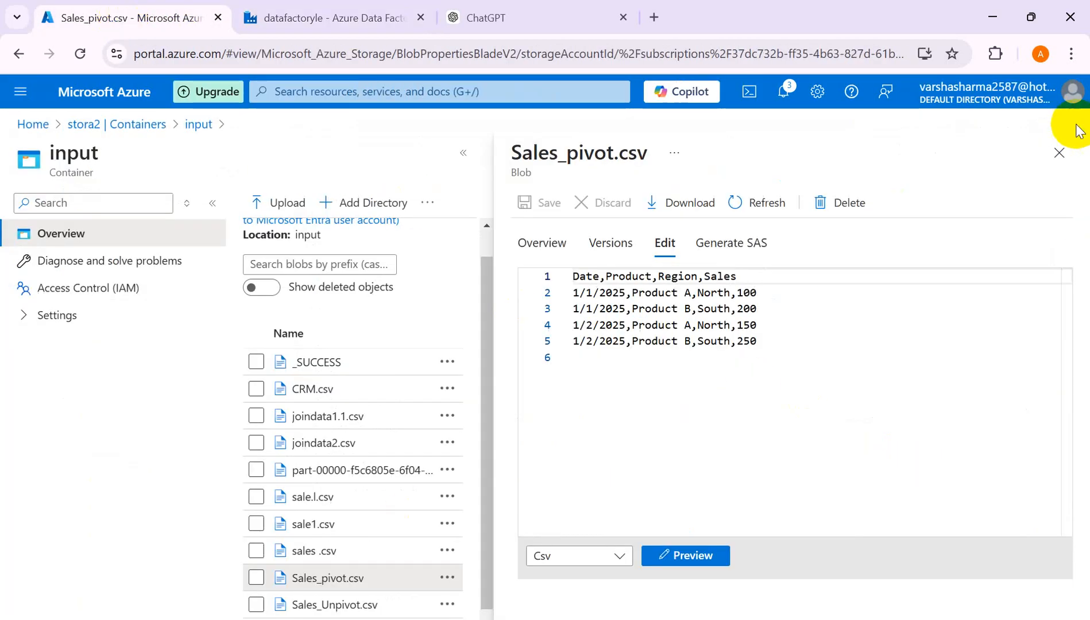
{"action": "left_click", "coordinate": [1059, 153]}
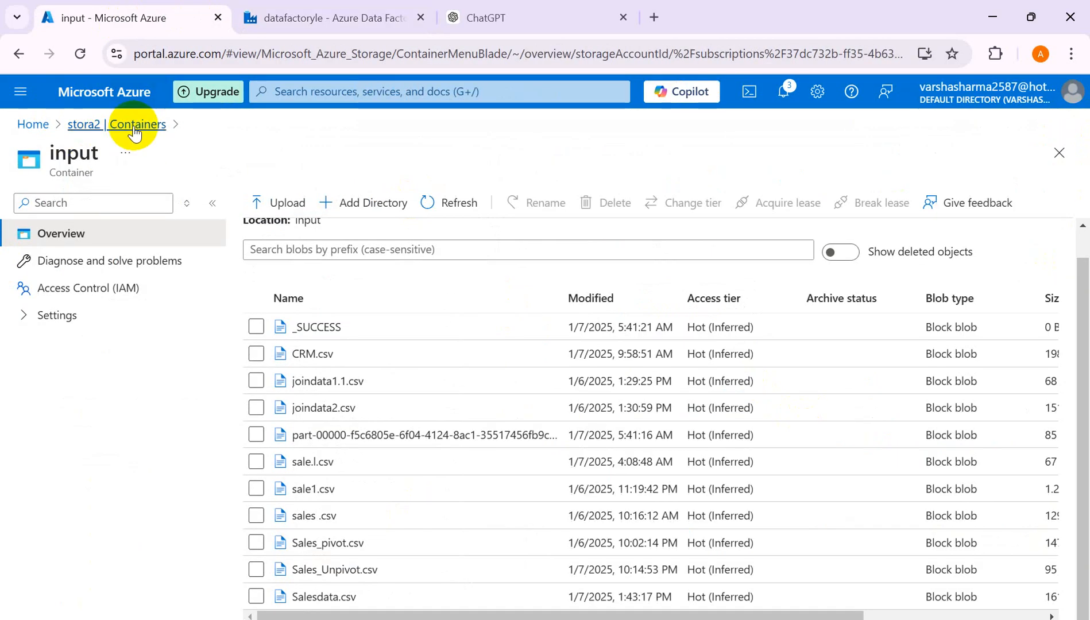
{"action": "left_click", "coordinate": [136, 125]}
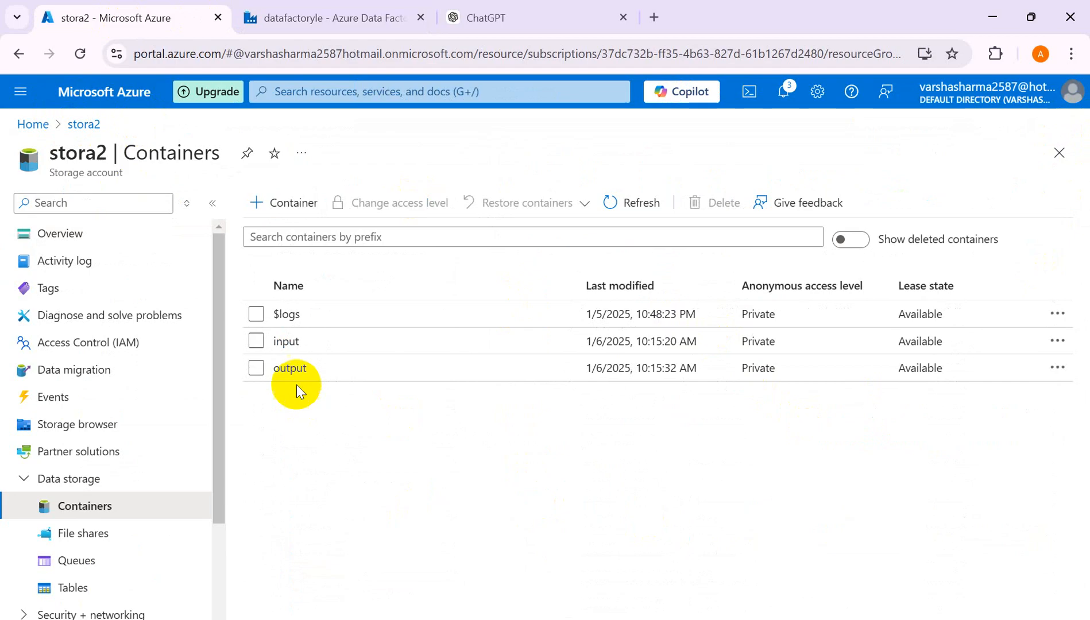
{"action": "left_click", "coordinate": [290, 370]}
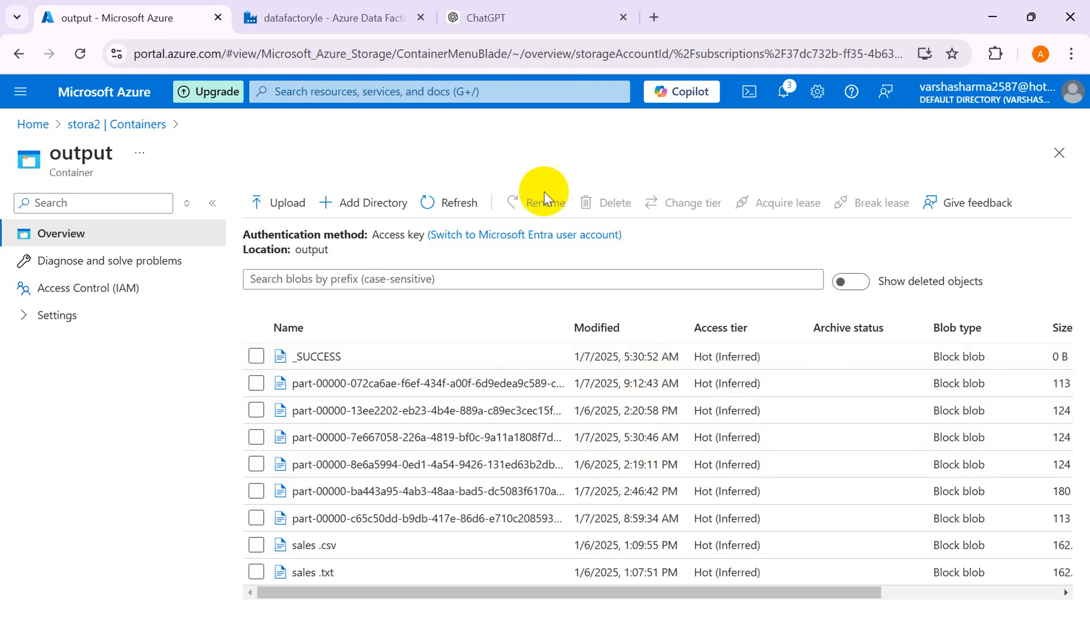
{"action": "left_click", "coordinate": [442, 206]}
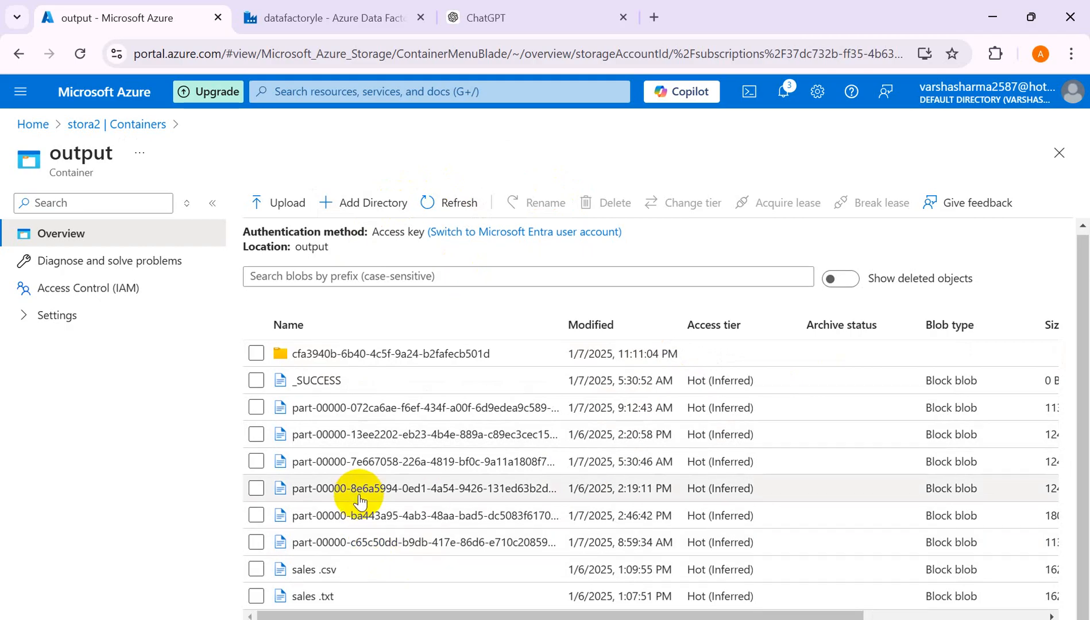
Step: Return to Azure Data Factory and keep refreshing the pl_pivot debug run's status until the run ends
{"action": "left_click", "coordinate": [390, 19]}
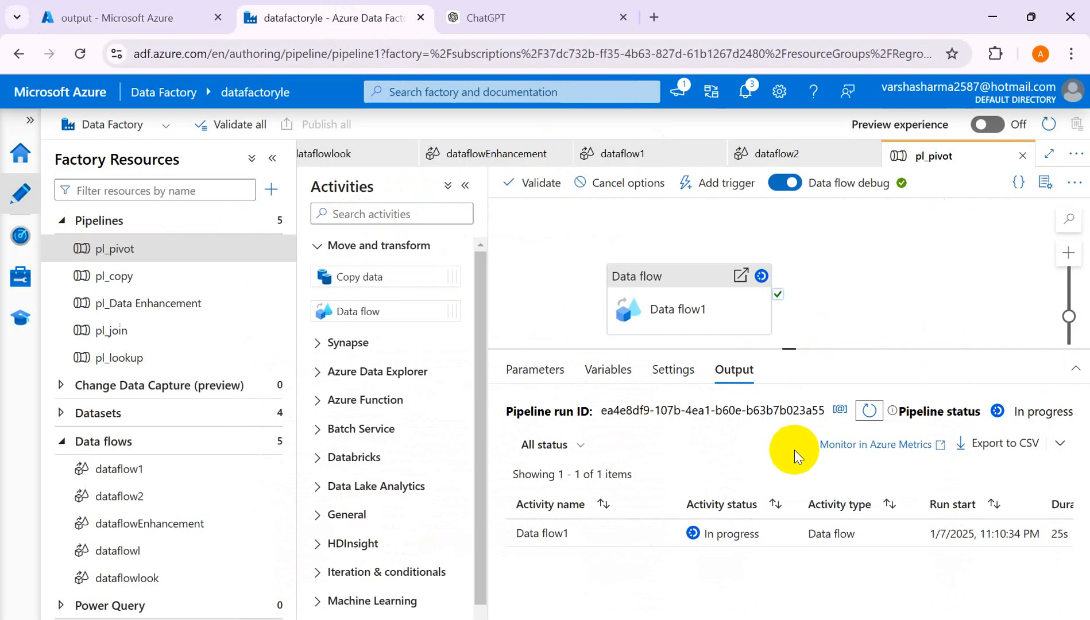
{"action": "left_click", "coordinate": [868, 411]}
{"action": "left_click", "coordinate": [868, 411]}
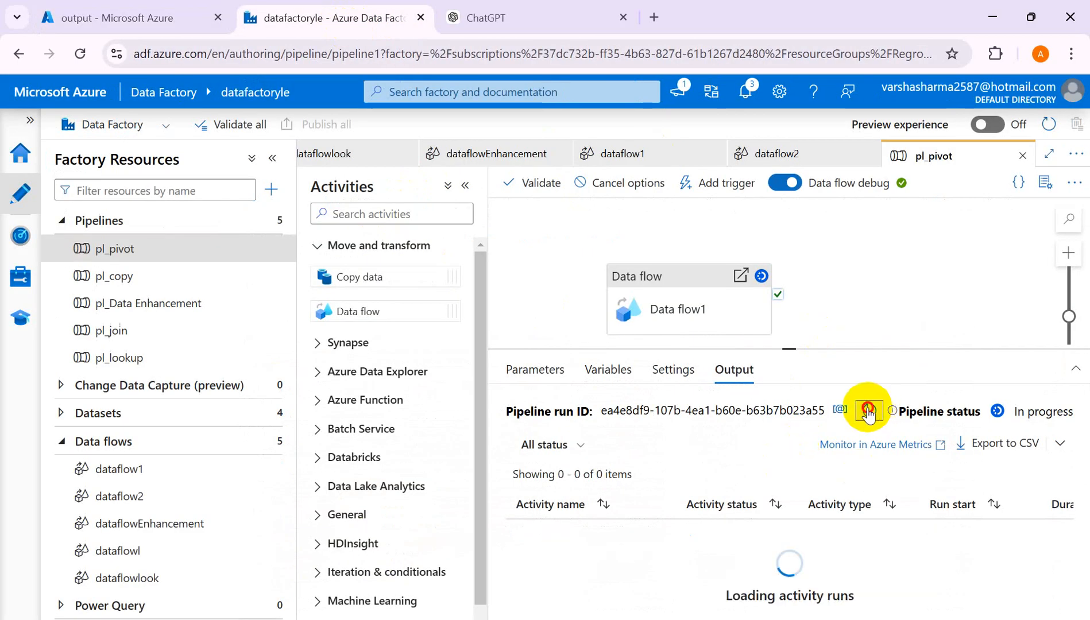
{"action": "left_click", "coordinate": [868, 411]}
{"action": "left_click", "coordinate": [868, 411]}
{"action": "left_click", "coordinate": [869, 411]}
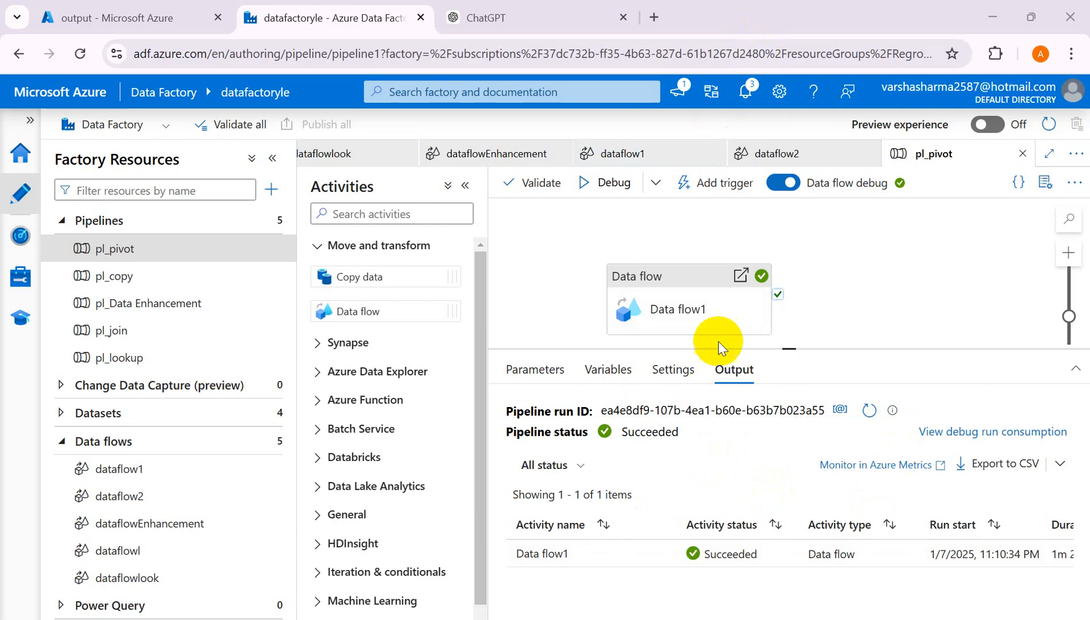
Step: Refresh the output container in the Azure portal, open the Sales_pivoteddata blob's contents and examine the pivoted sales rows for each product
{"action": "left_click", "coordinate": [91, 21]}
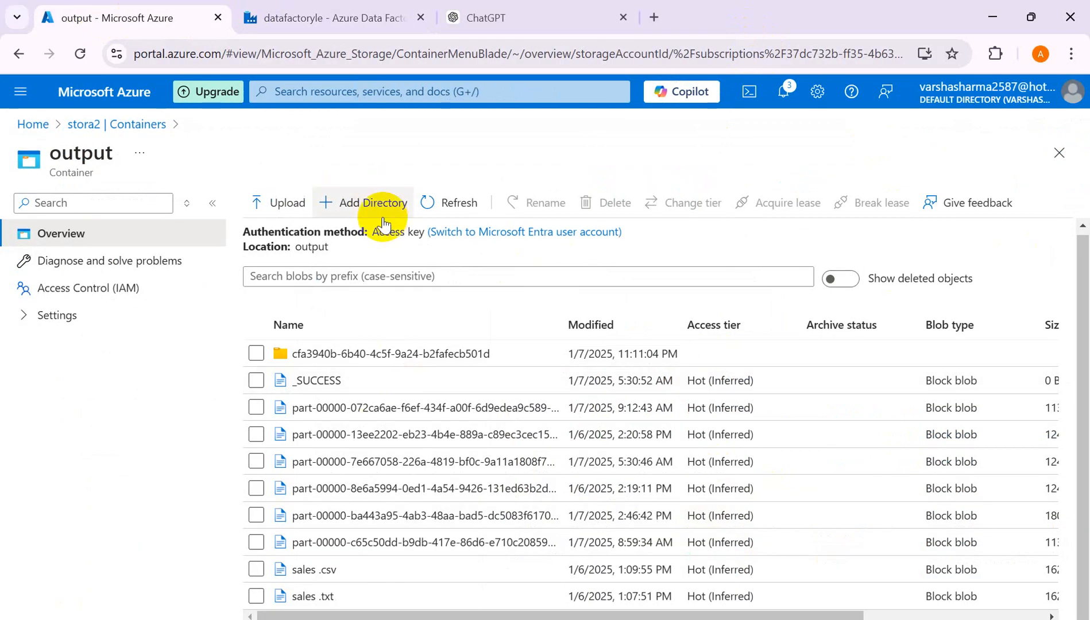
{"action": "left_click", "coordinate": [432, 211]}
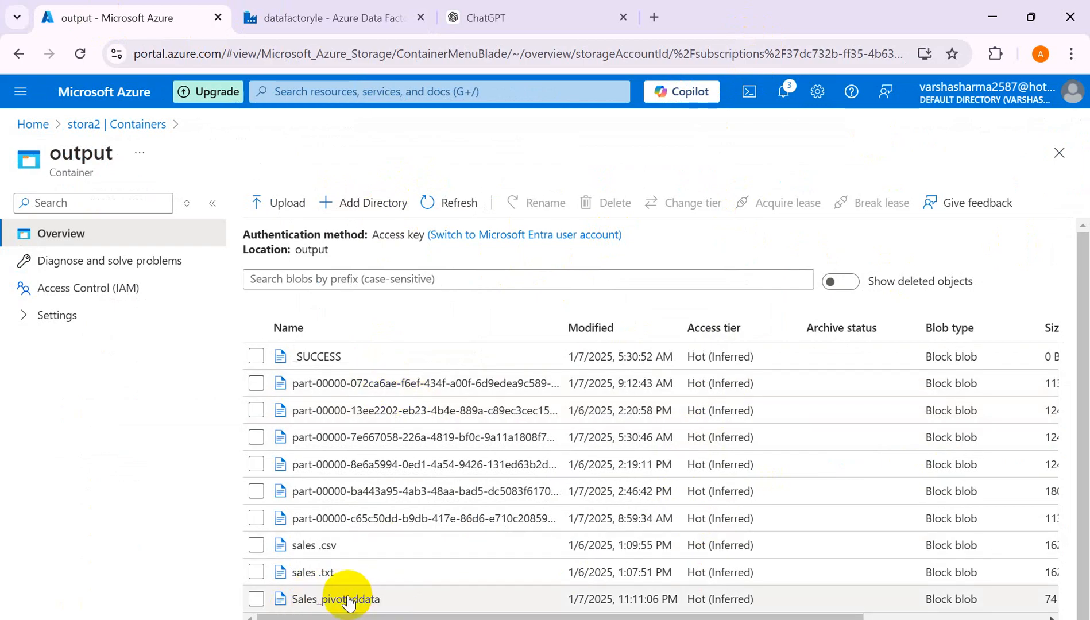
{"action": "left_click", "coordinate": [336, 599]}
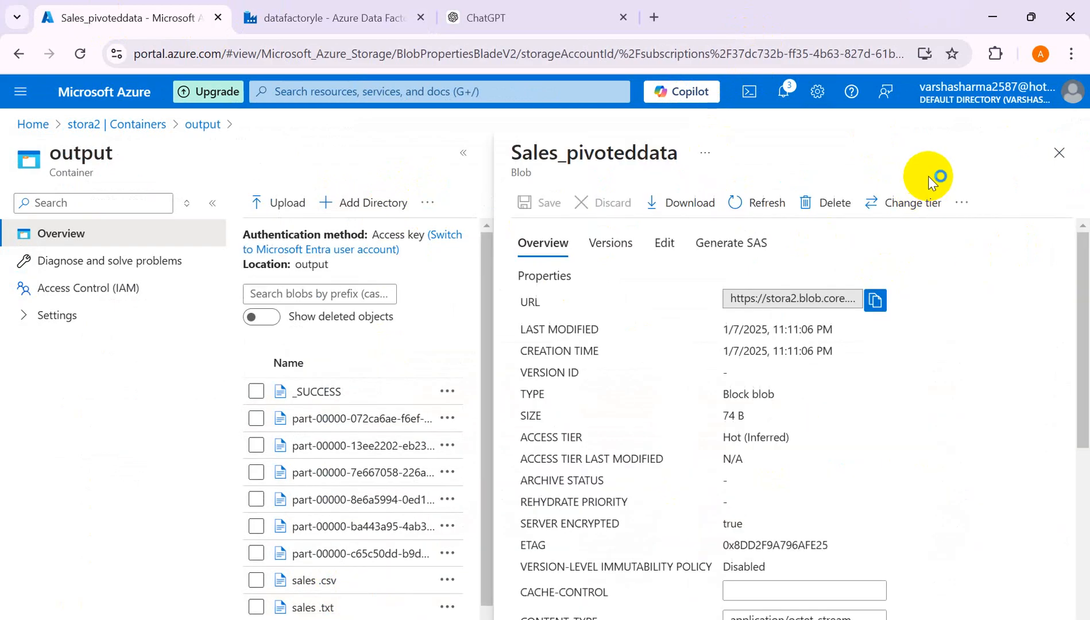
{"action": "left_click", "coordinate": [666, 247]}
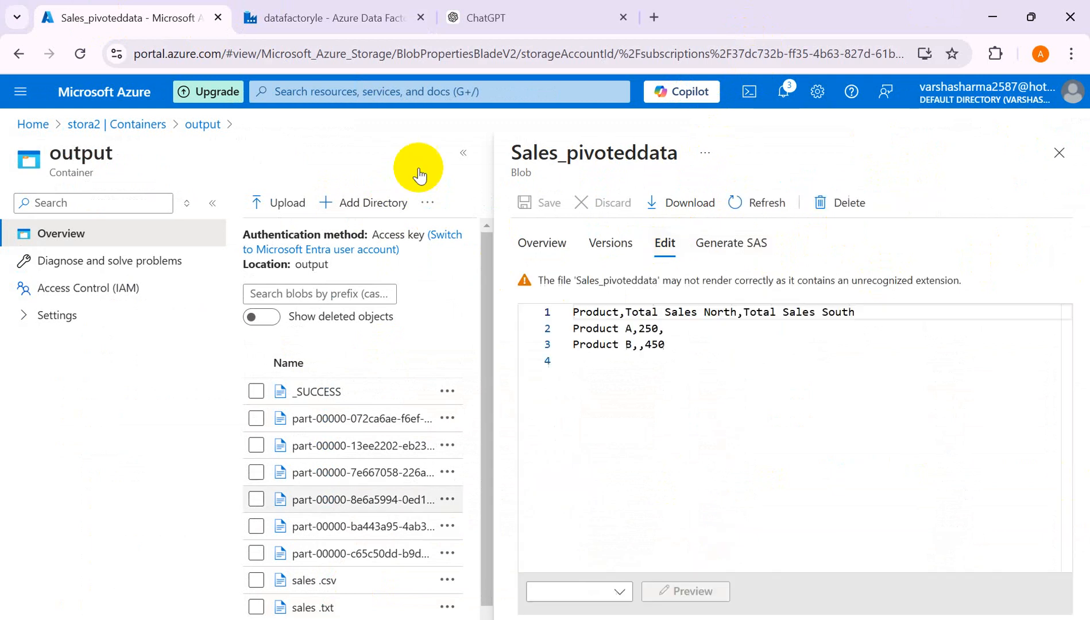
{"action": "left_click_drag", "start_coordinate": [690, 351], "coordinate": [518, 304]}
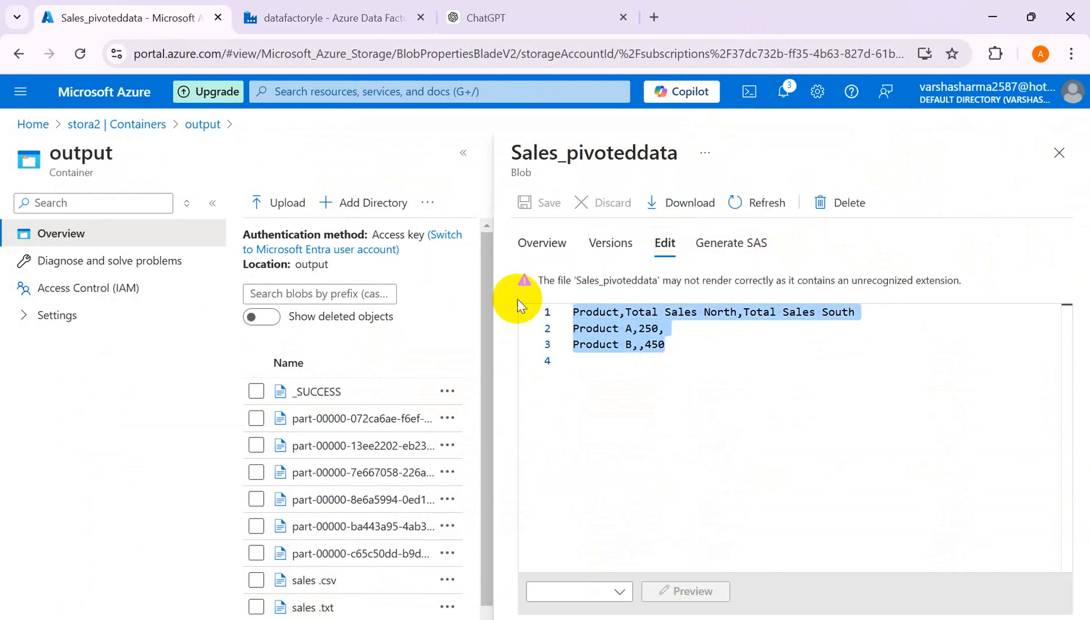
{"action": "left_click", "coordinate": [744, 362]}
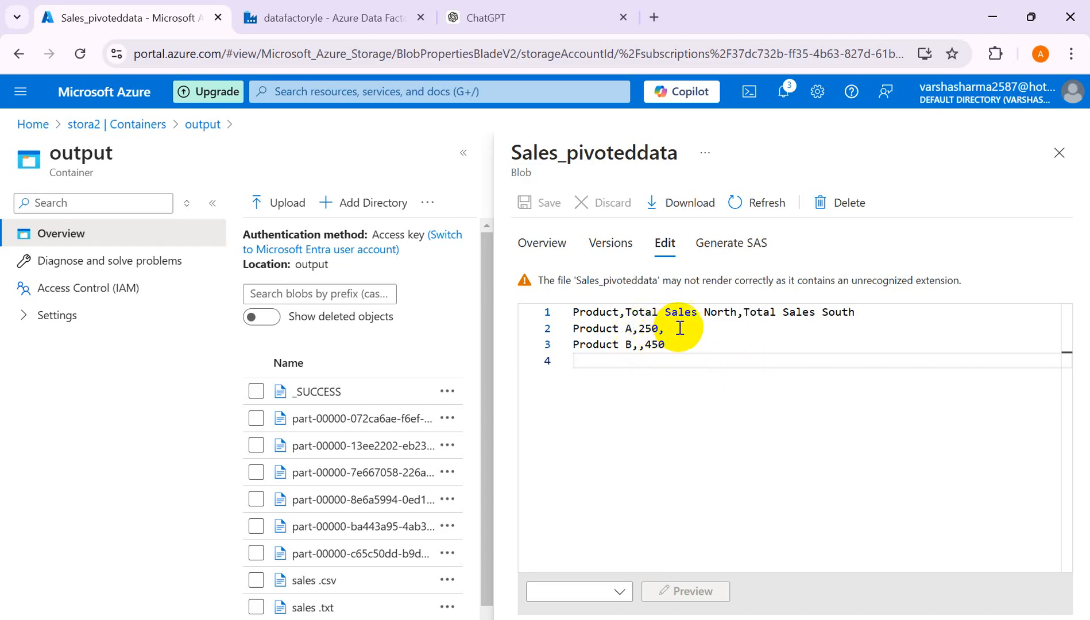
{"action": "left_click", "coordinate": [658, 329]}
{"action": "type", "text": ","}
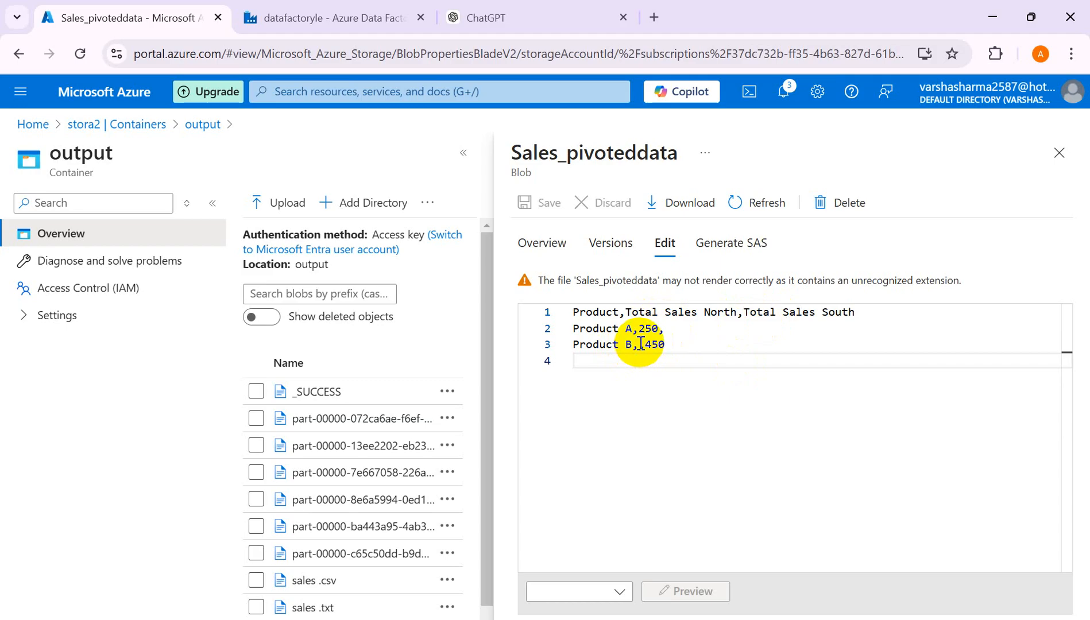
{"action": "left_click", "coordinate": [641, 344]}
{"action": "type", "text": ","}
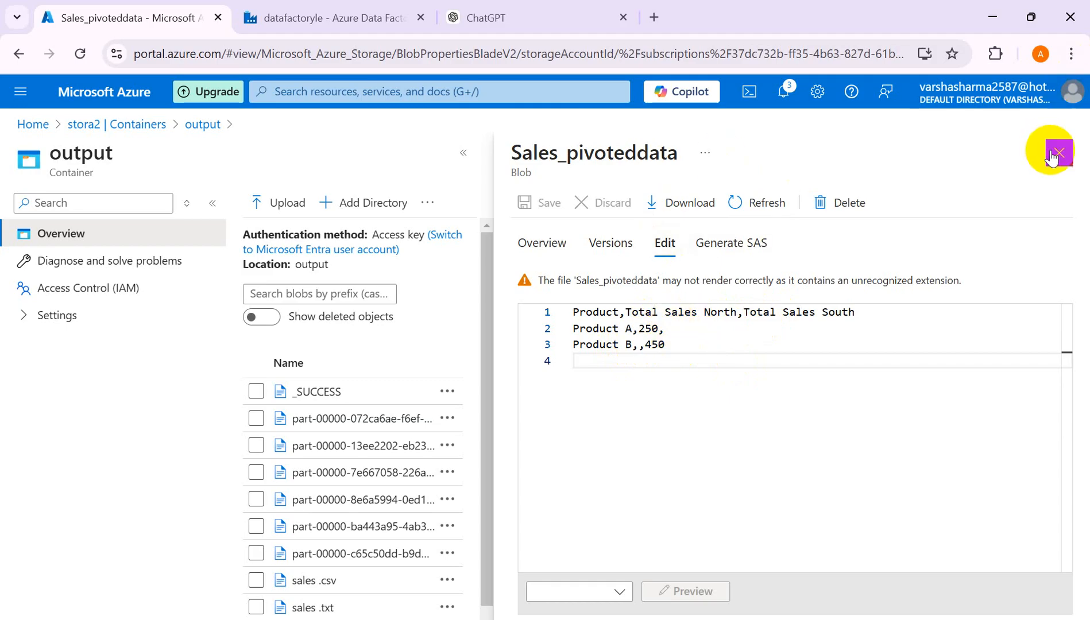